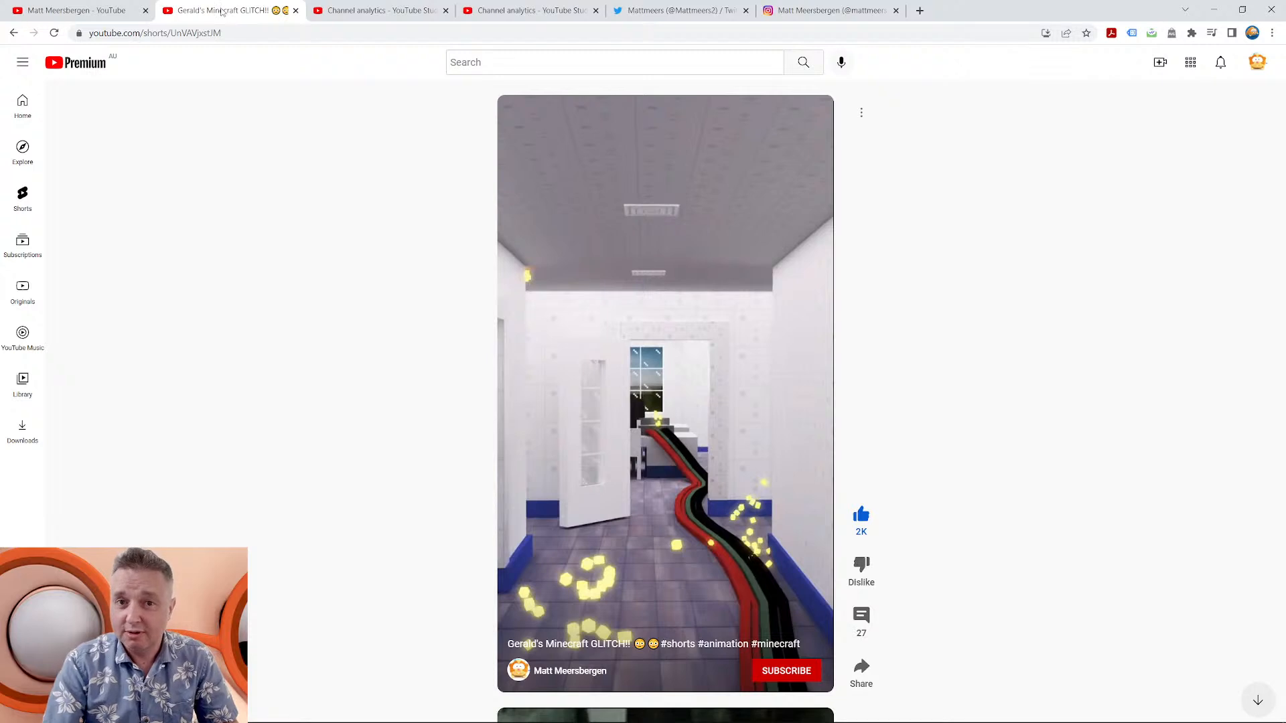
Play the "Gerald's Minecraft GLITCH!!" short and mute its sound.
mouse_move(518, 123)
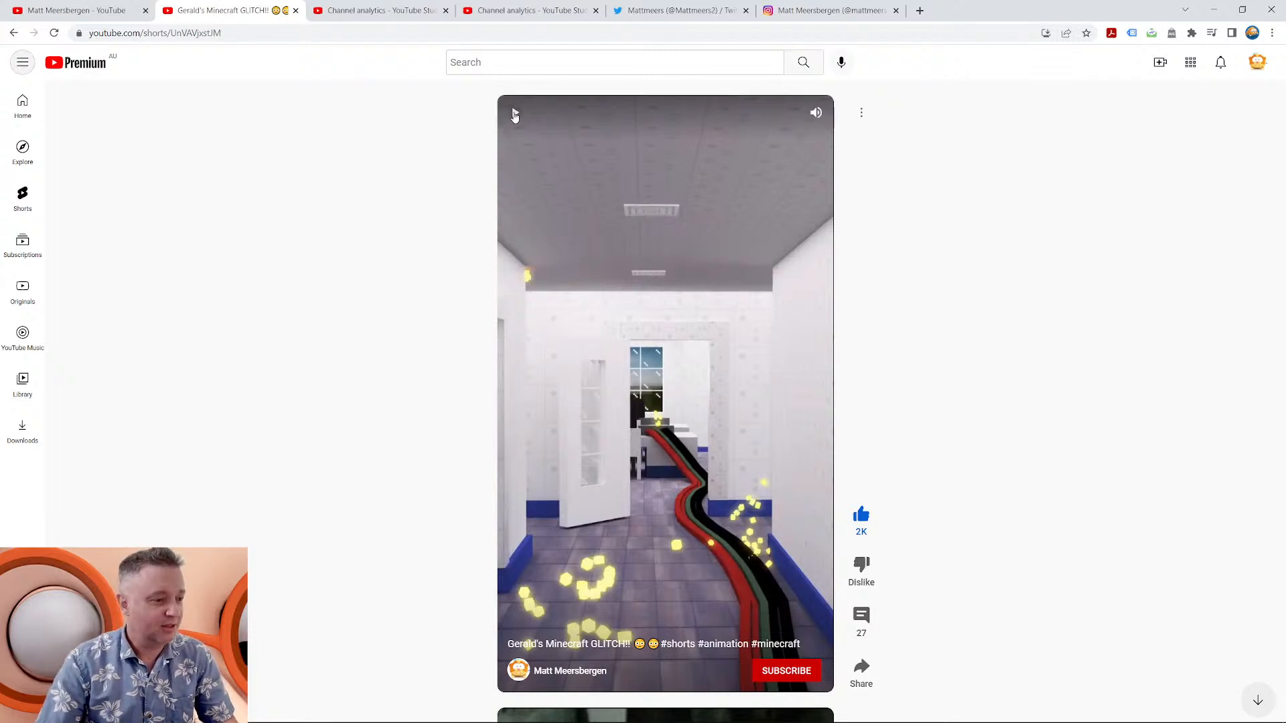
click(513, 114)
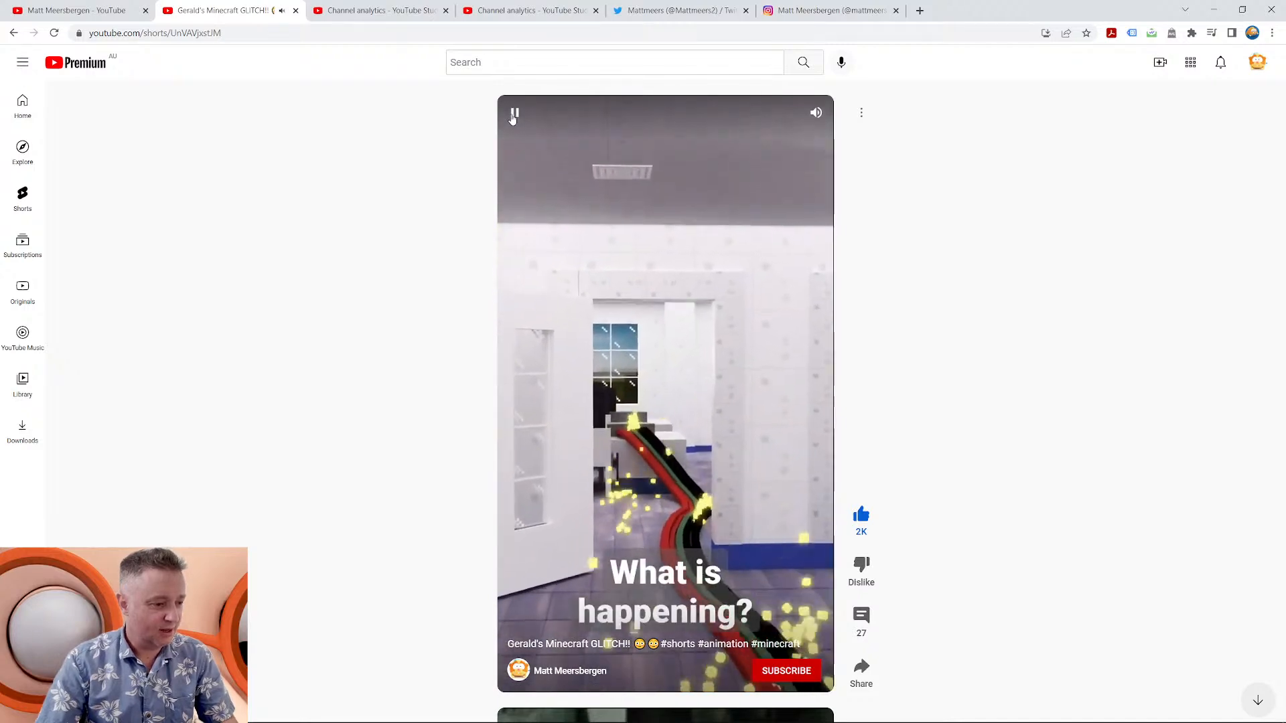
click(817, 115)
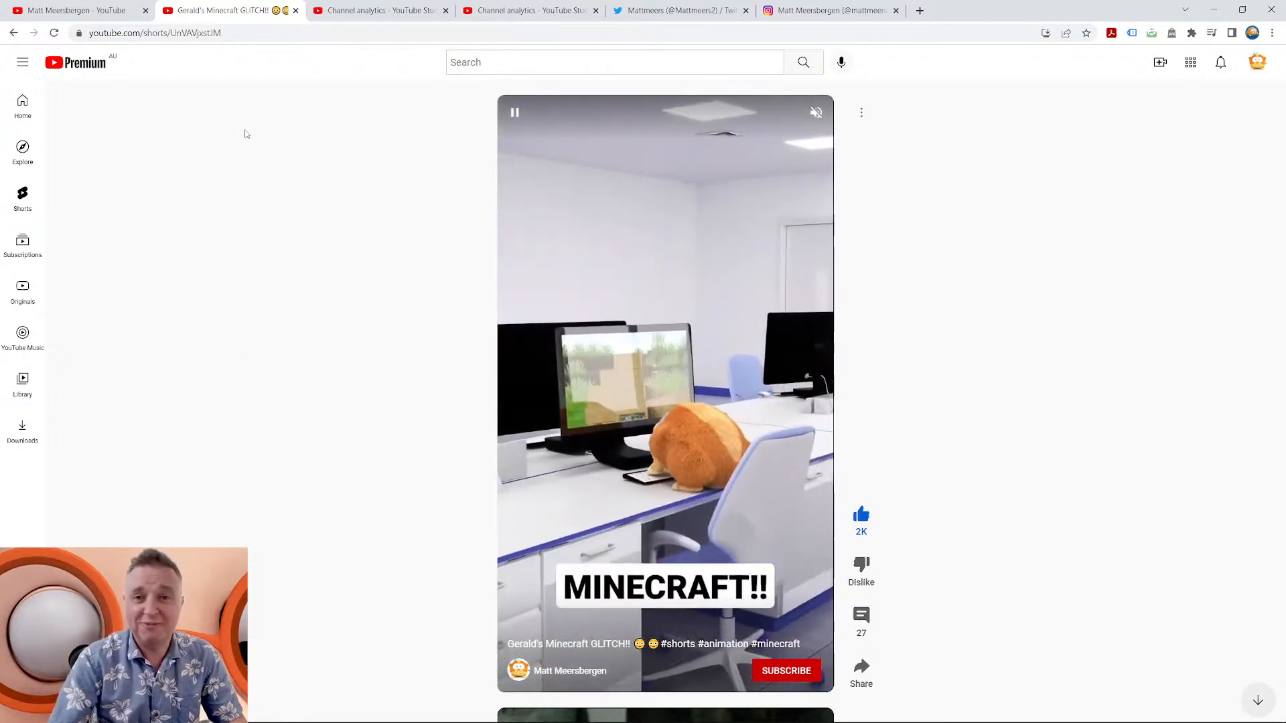
Review the channel page, the live subscriber count and the 90-day channel analytics, highlighting the total views figure.
click(90, 13)
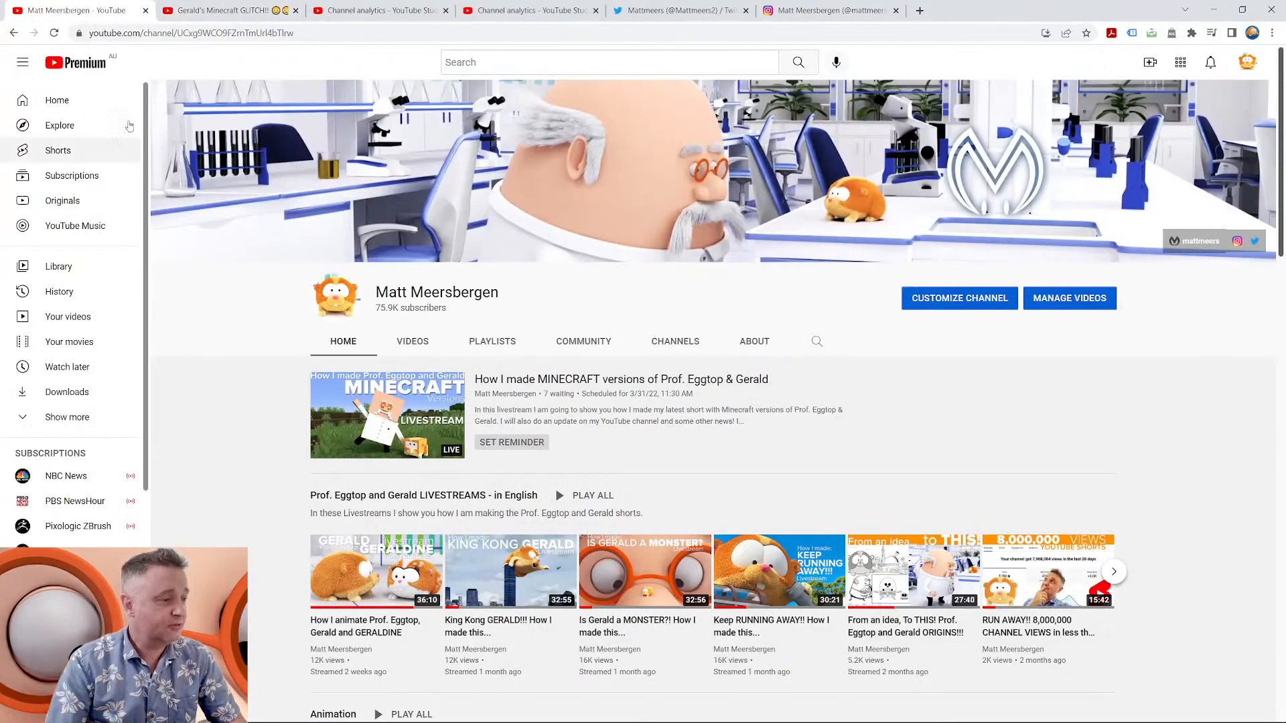
click(239, 13)
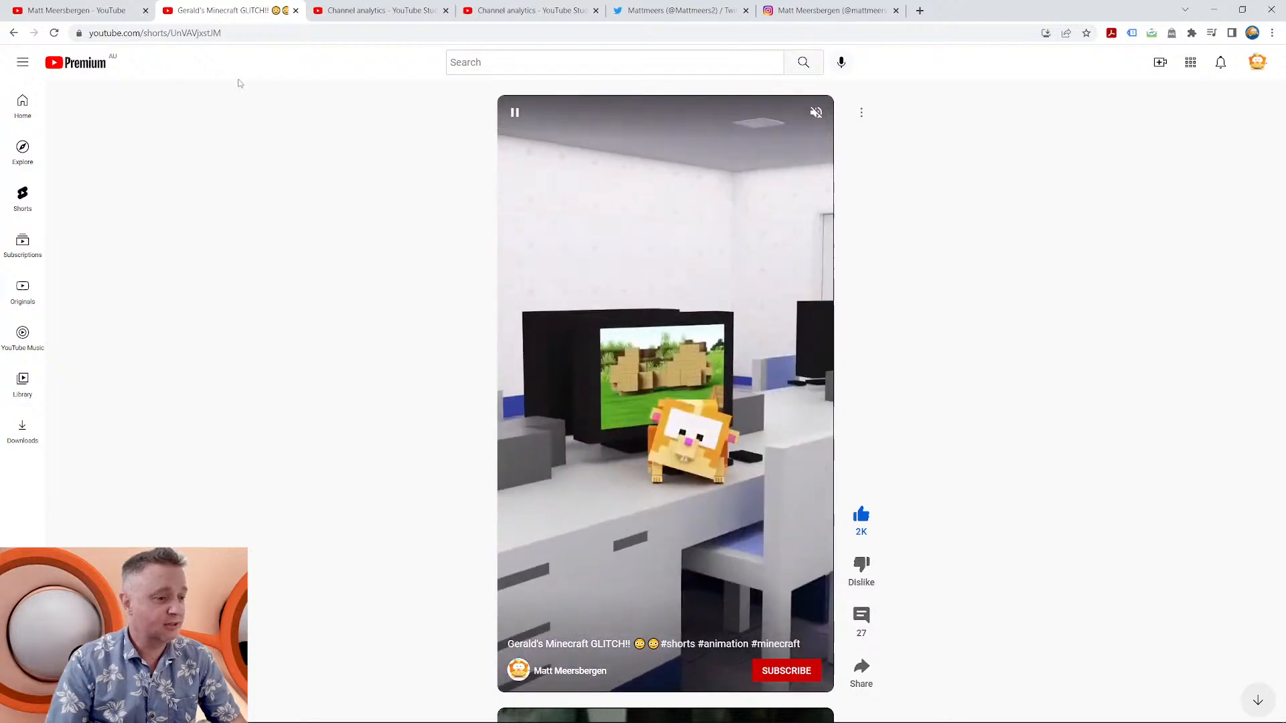
click(375, 11)
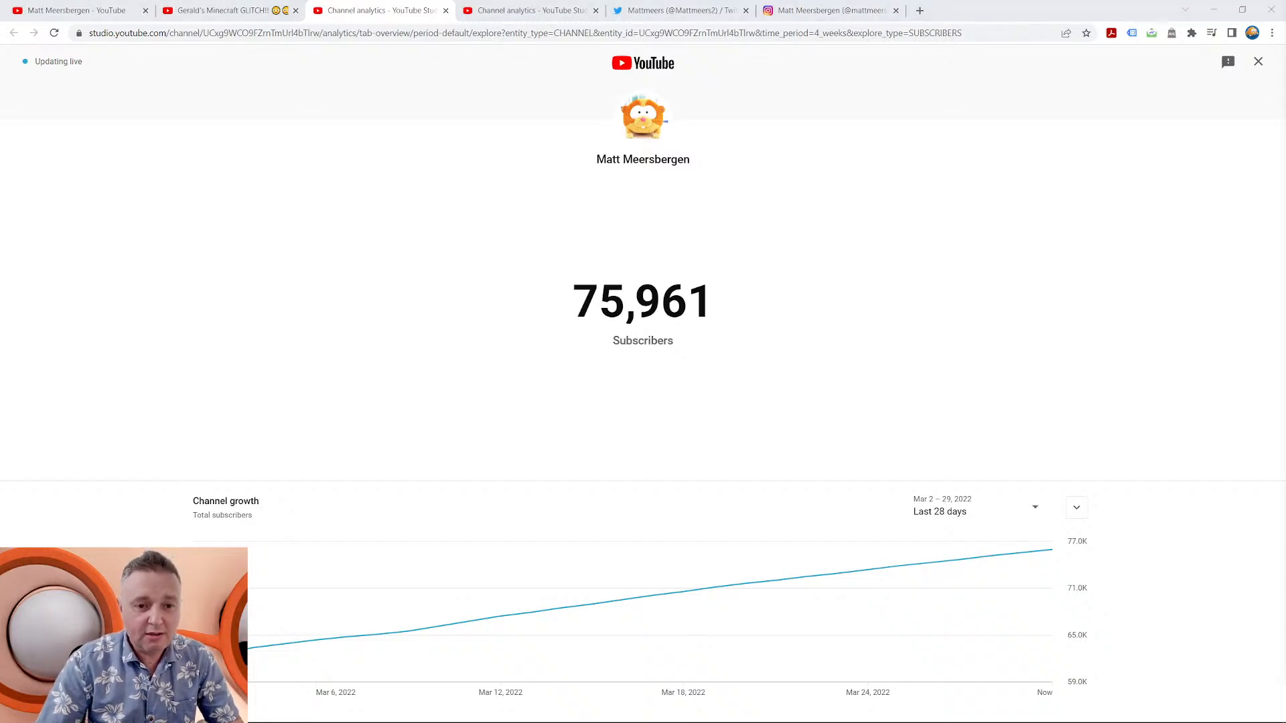
click(532, 13)
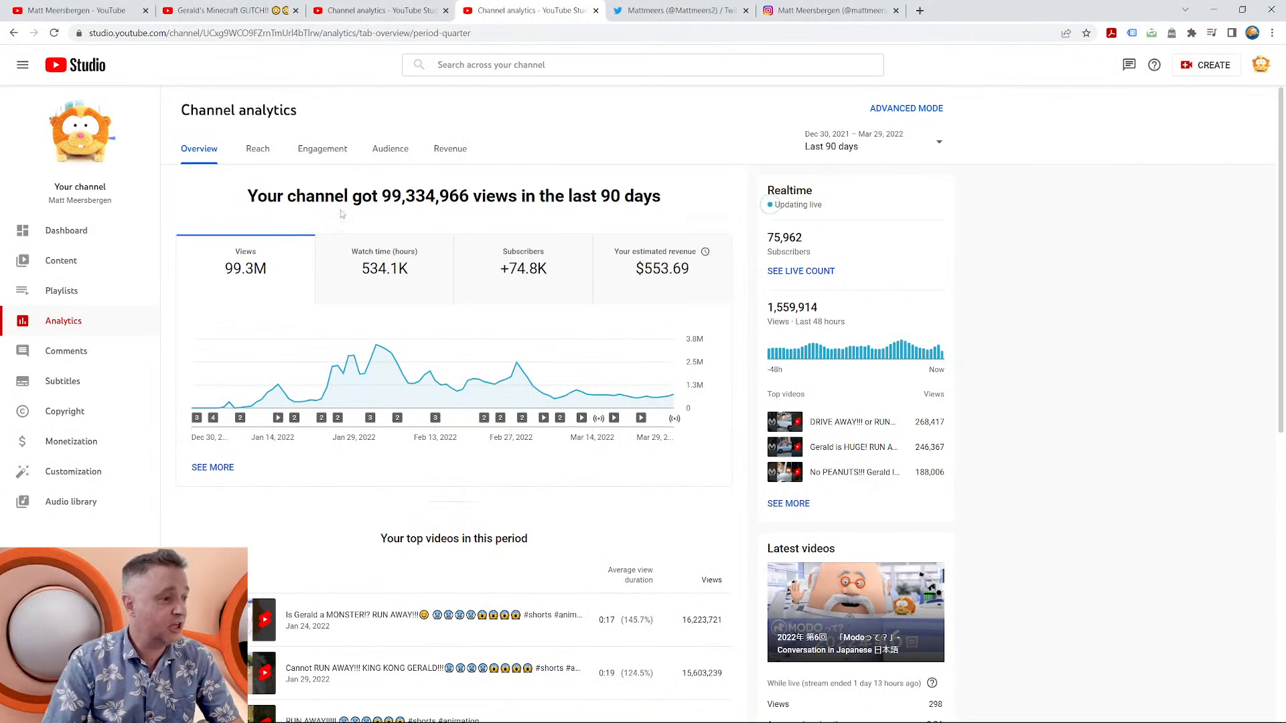
drag(382, 195, 470, 192)
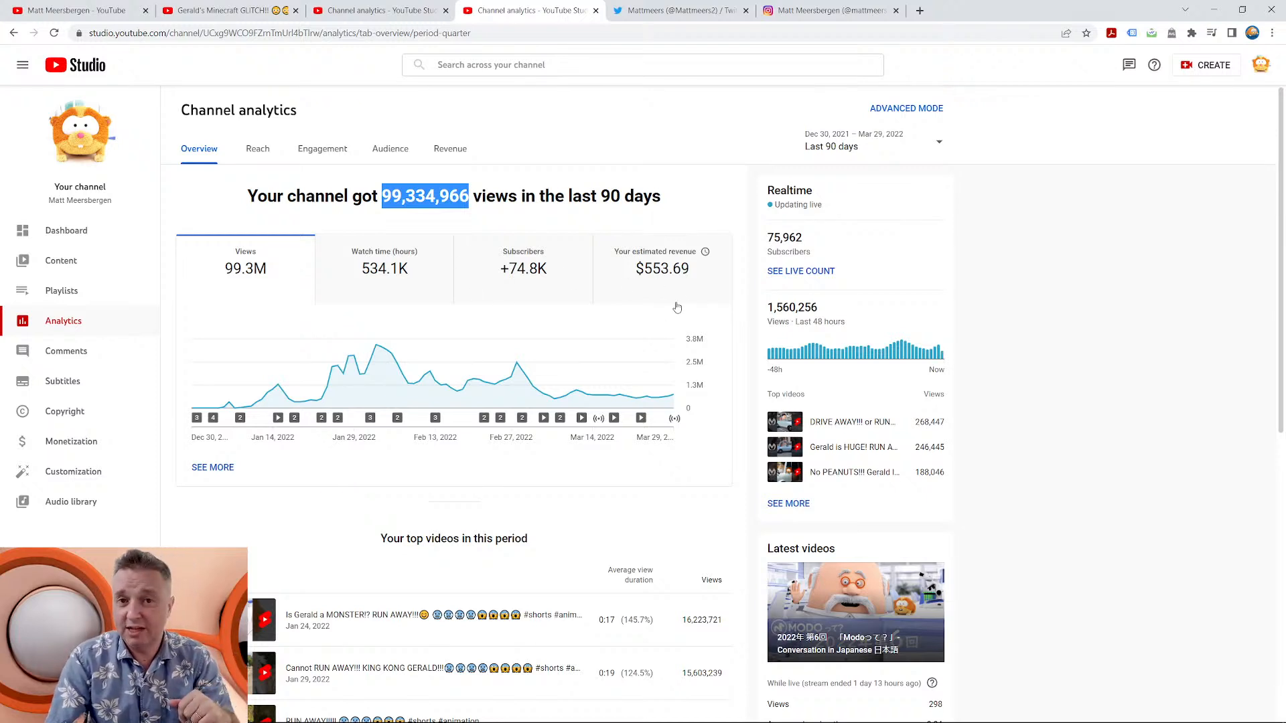
mouse_move(667, 274)
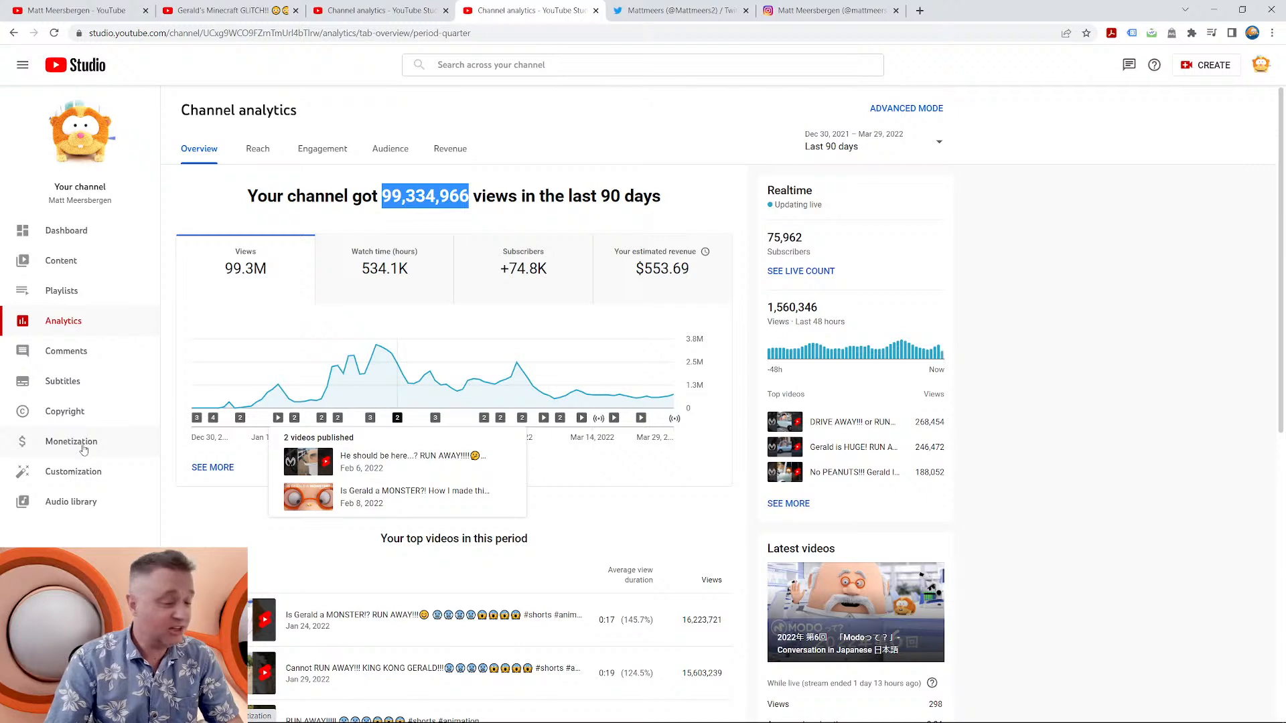
mouse_move(503, 267)
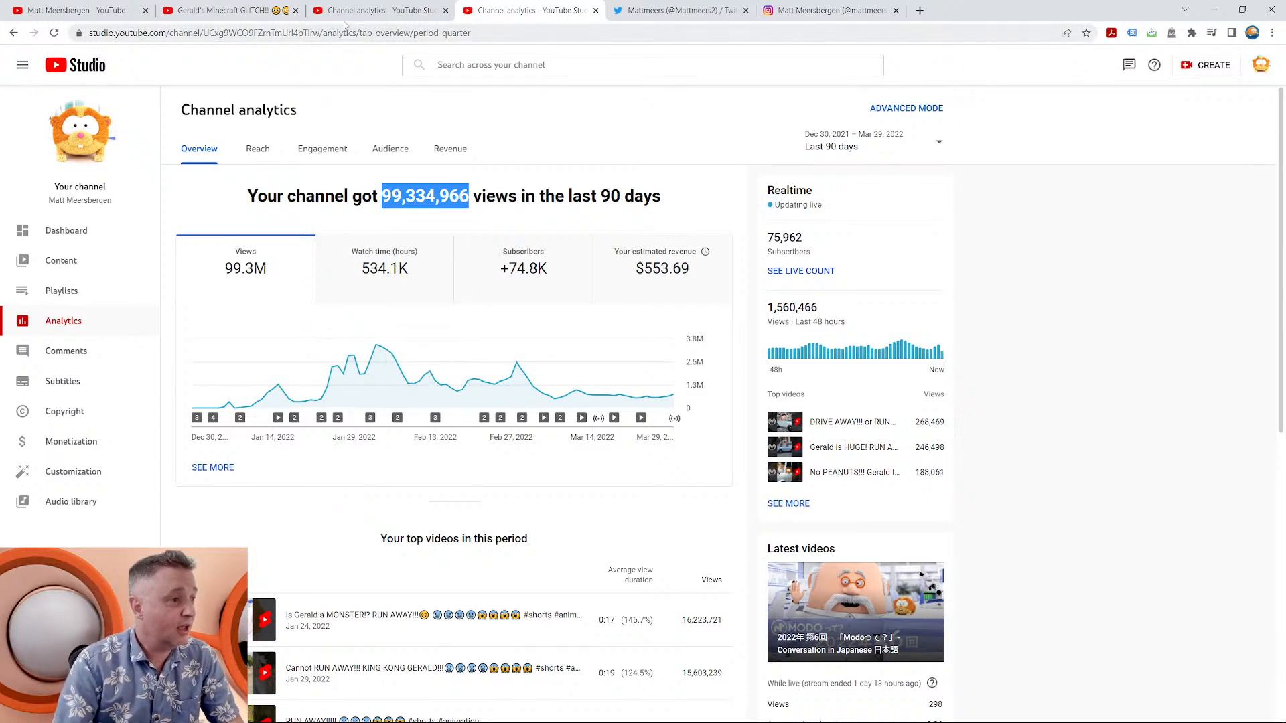
Look over the creator's Twitter profile and the posts on the Instagram profile, and return to Twitter.
click(683, 14)
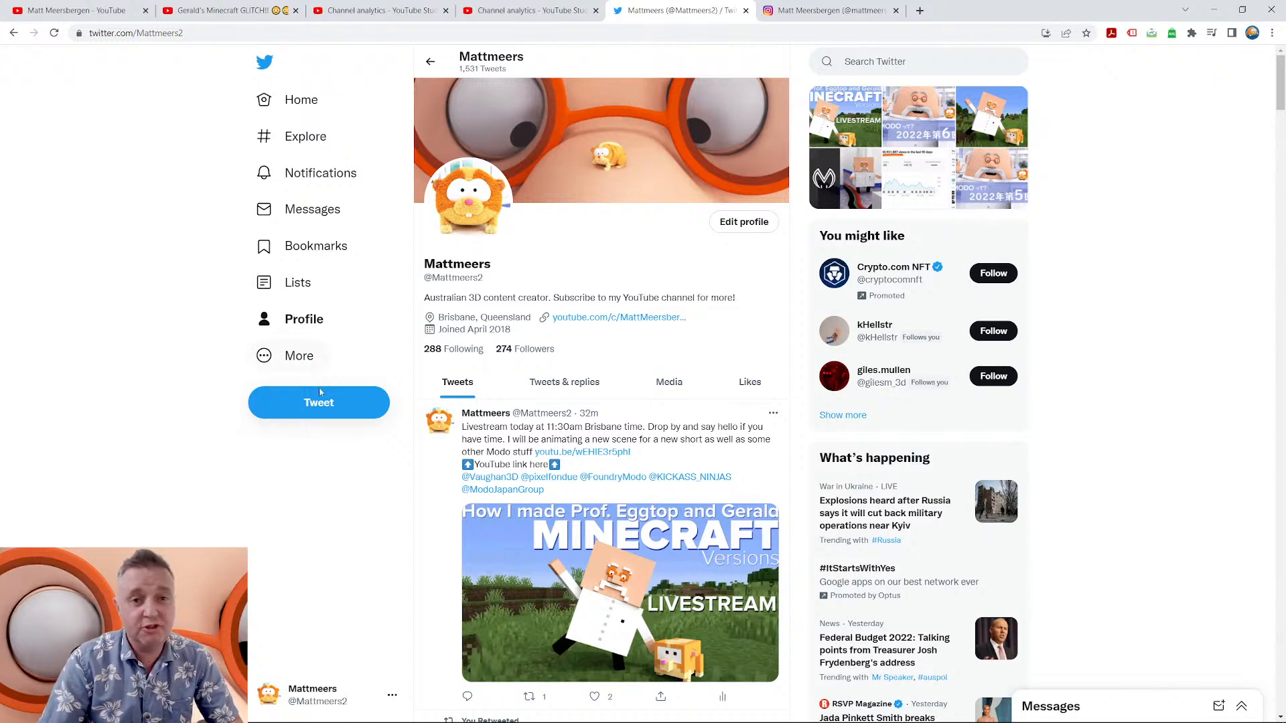
click(830, 10)
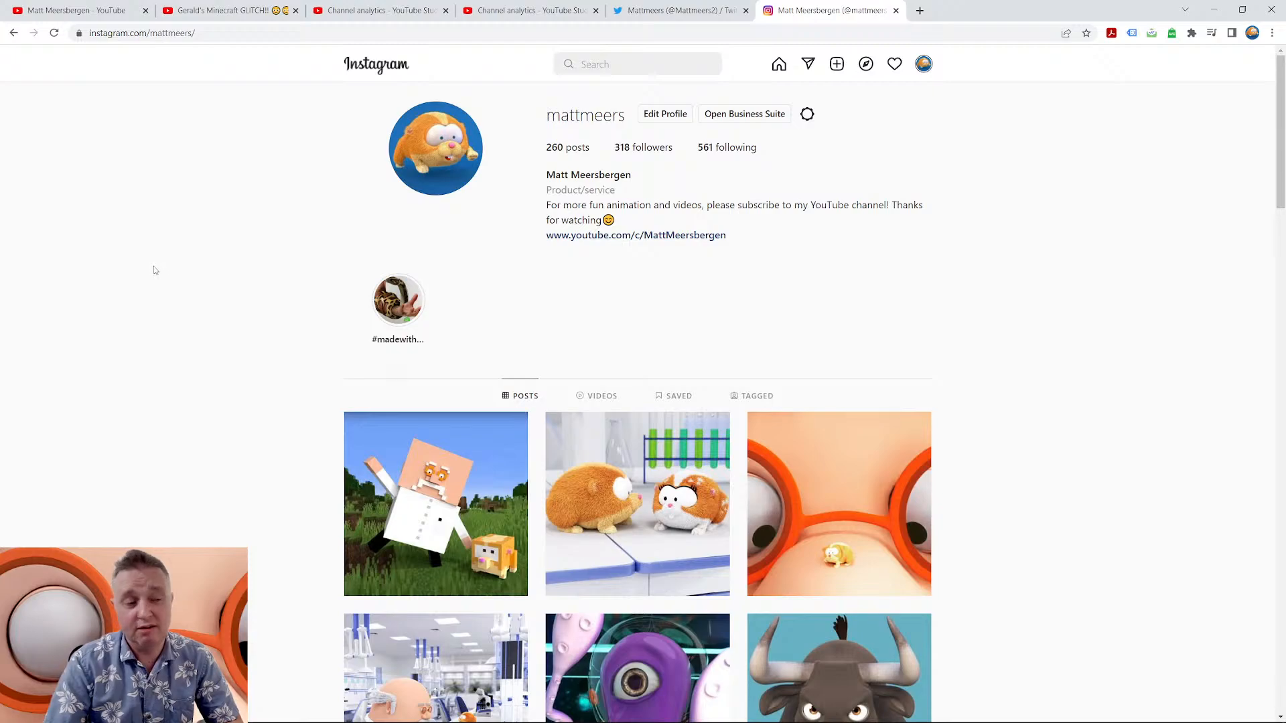
mouse_move(1280, 109)
mouse_down()
mouse_move(1264, 410)
mouse_move(1276, 127)
mouse_move(1262, 123)
mouse_up()
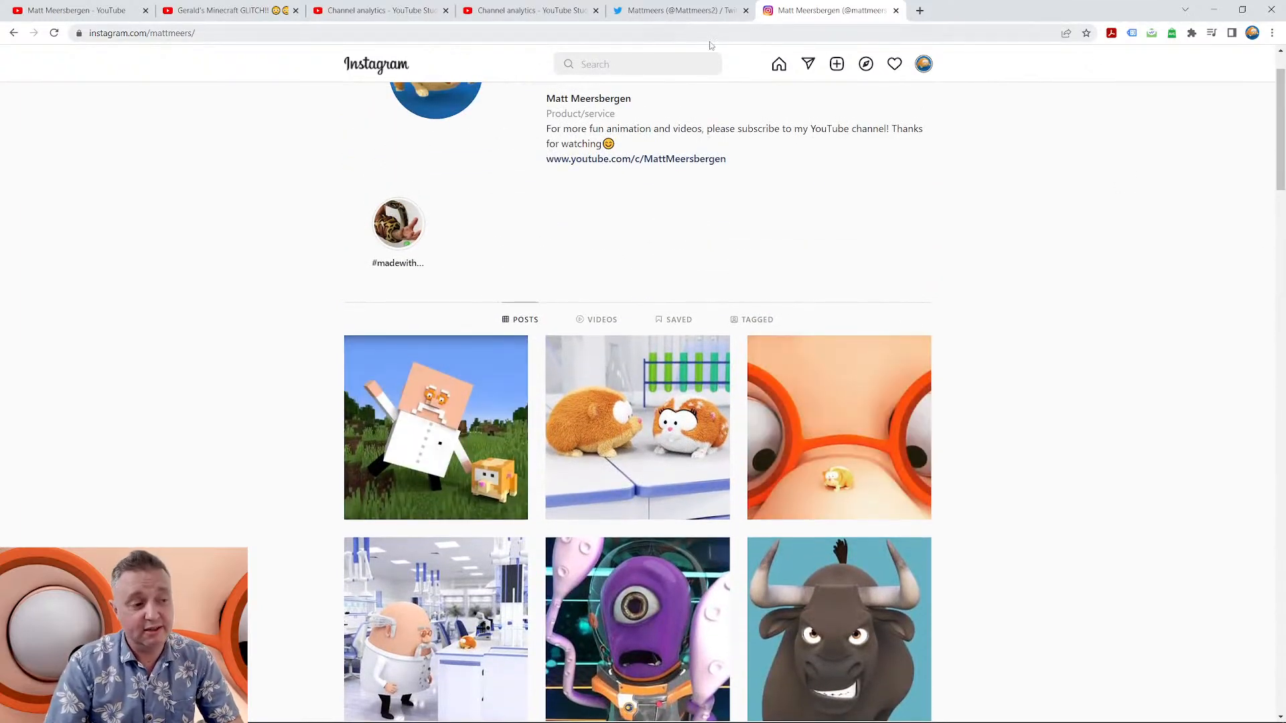
click(670, 13)
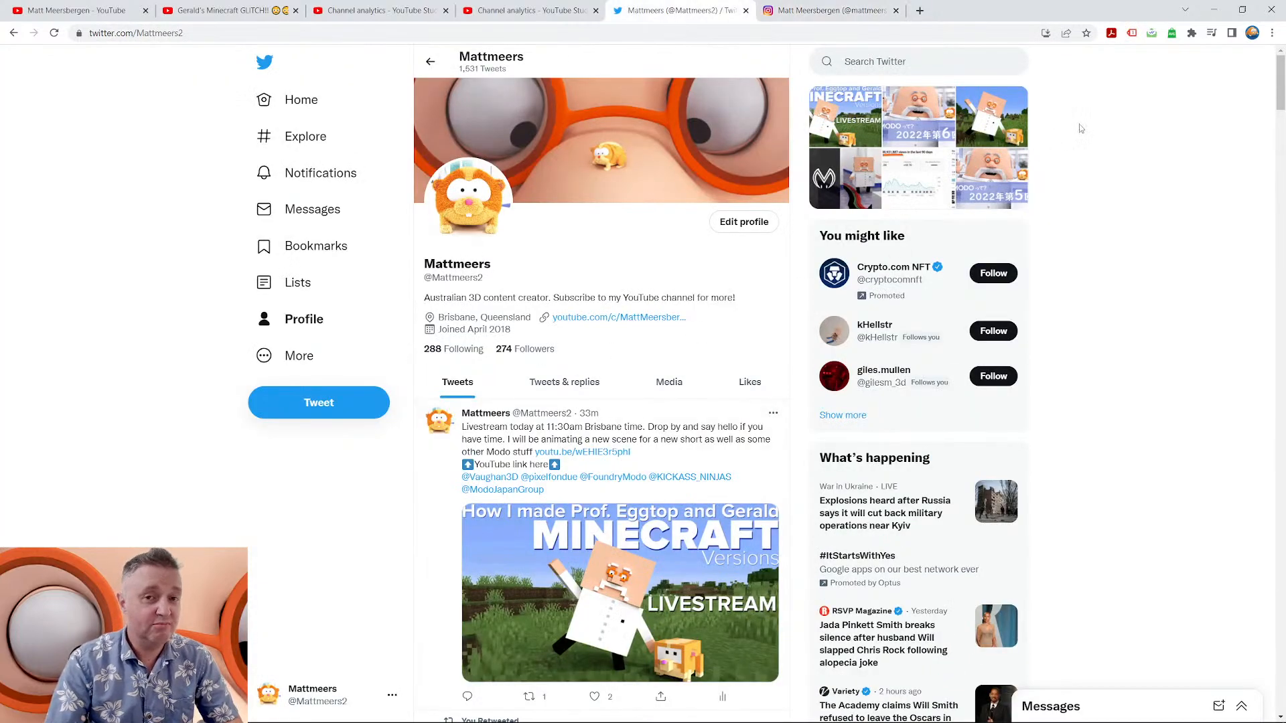
Go back through the channel analytics, live subscriber count and Minecraft short to the YouTube channel's home page.
click(532, 15)
click(375, 12)
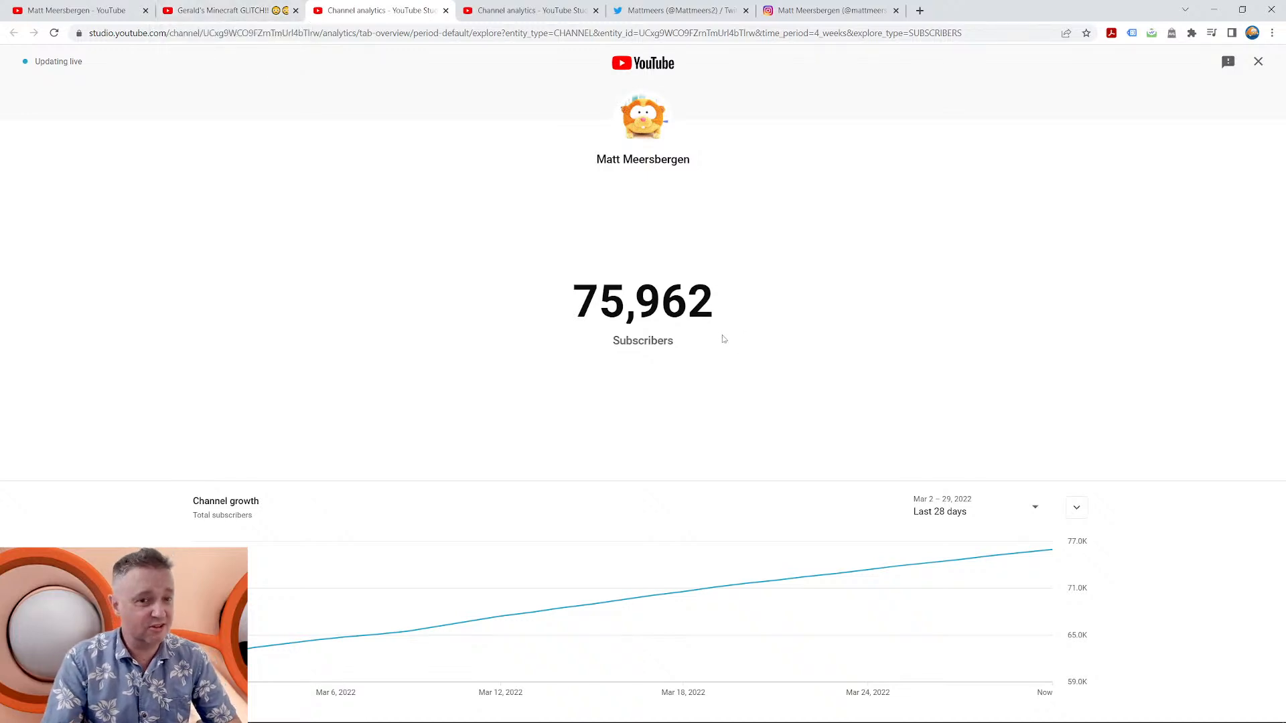
click(200, 11)
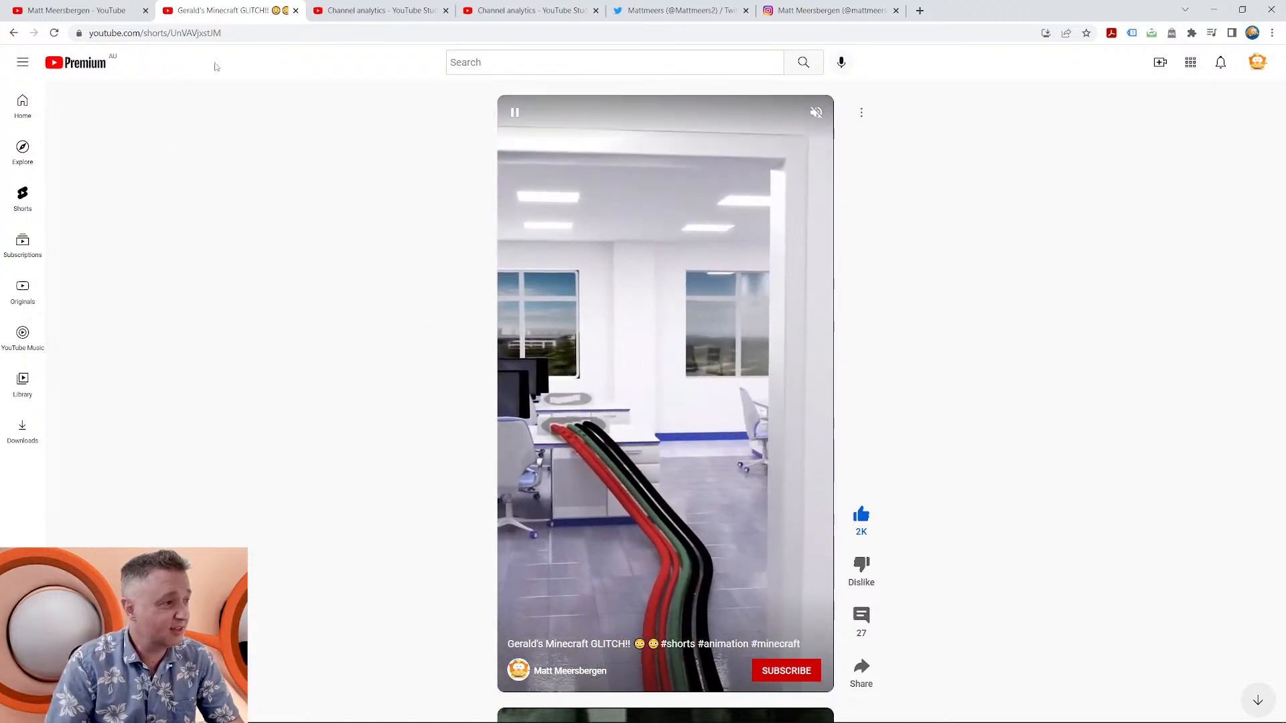
click(102, 12)
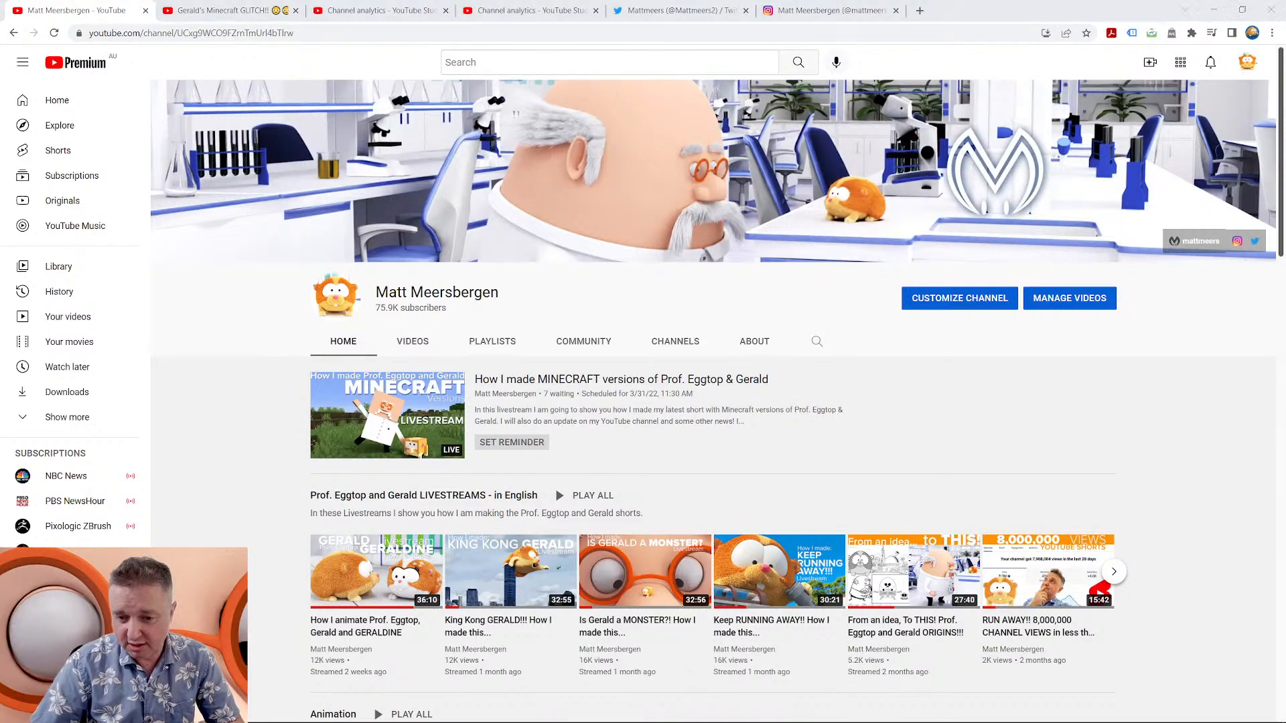
Switch to Modo and collapse the Minecraft_2_Lab_02 scene in the item list, with the two characters seen from the front.
key(alt+Tab)
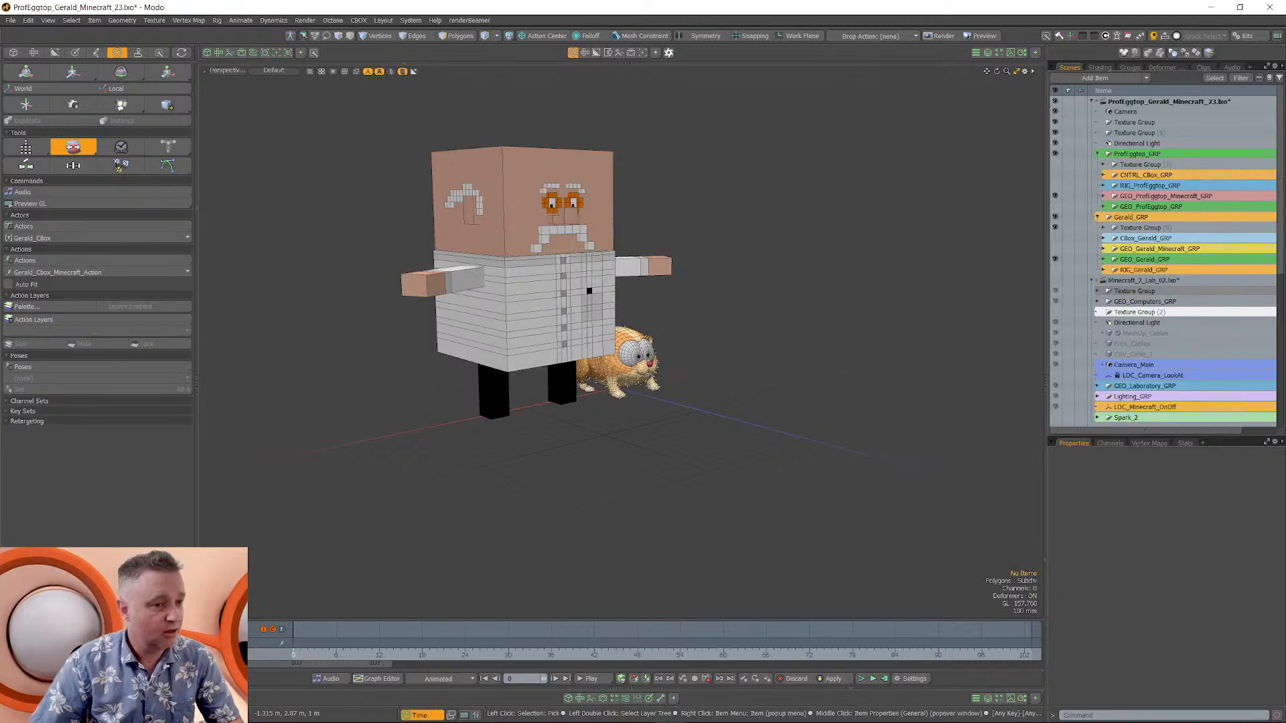
alt+shift+drag(637, 248, 620, 282)
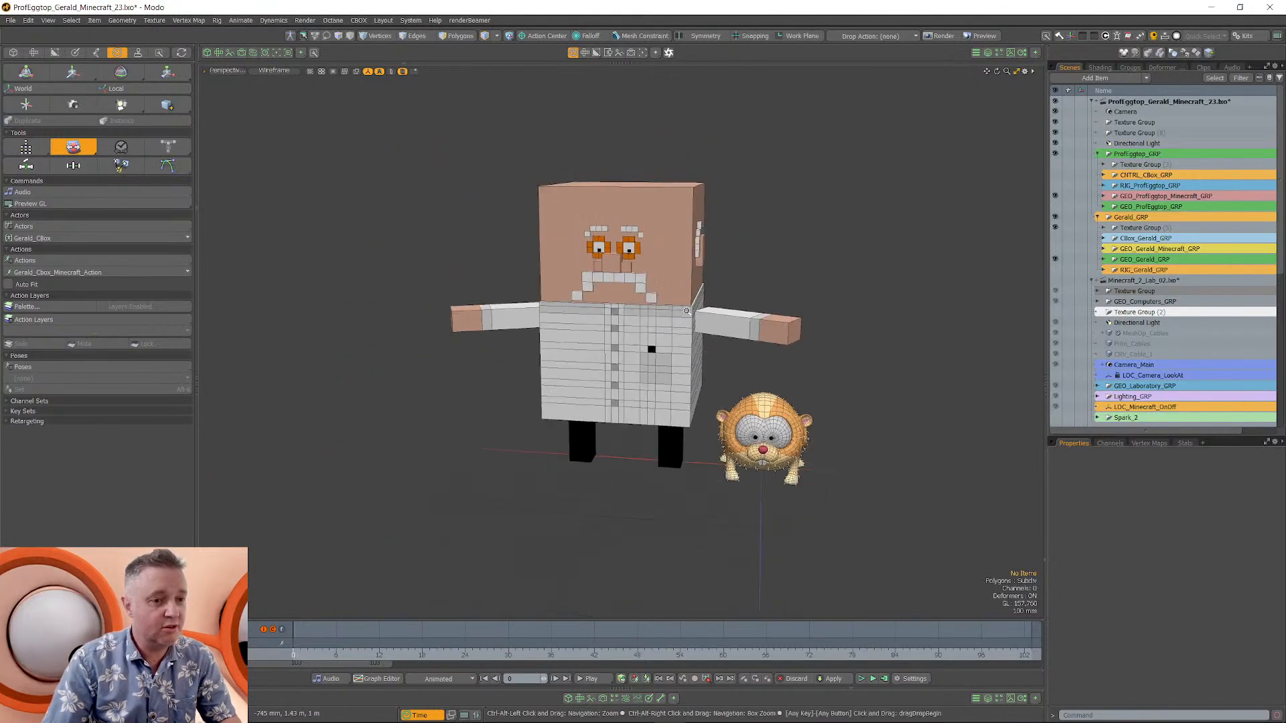
click(1092, 280)
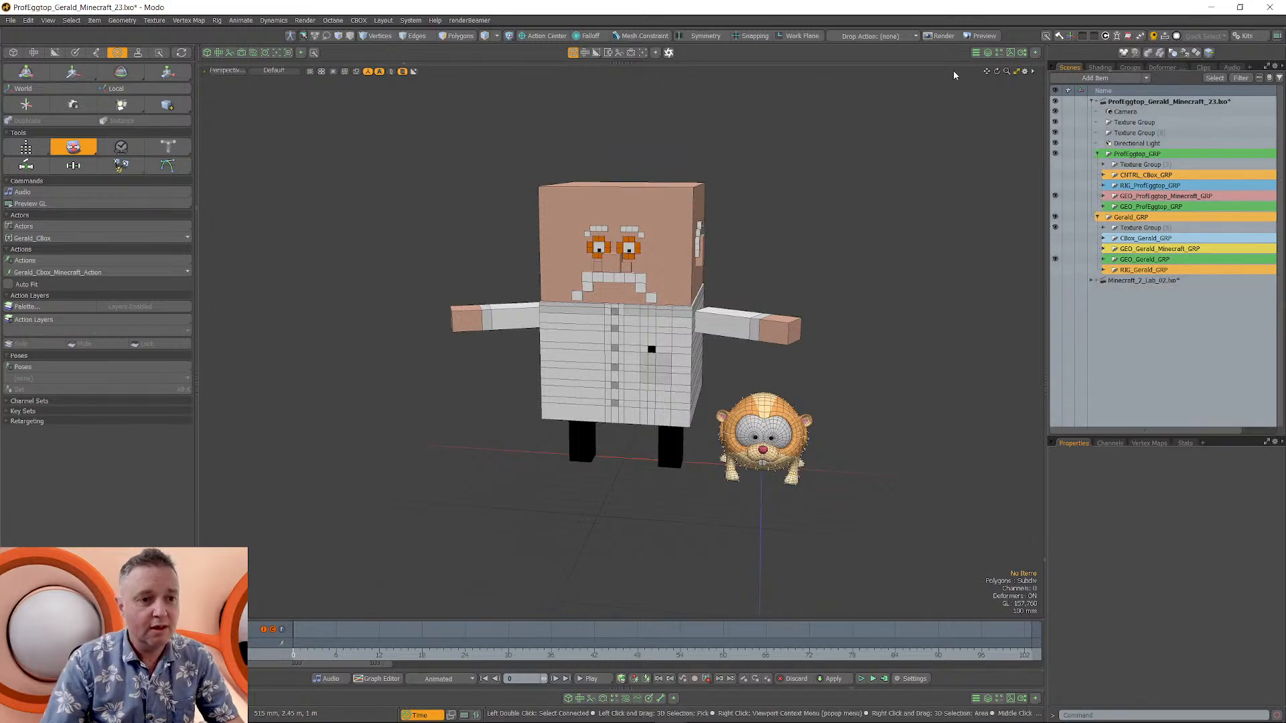
alt+drag(422, 285, 452, 275)
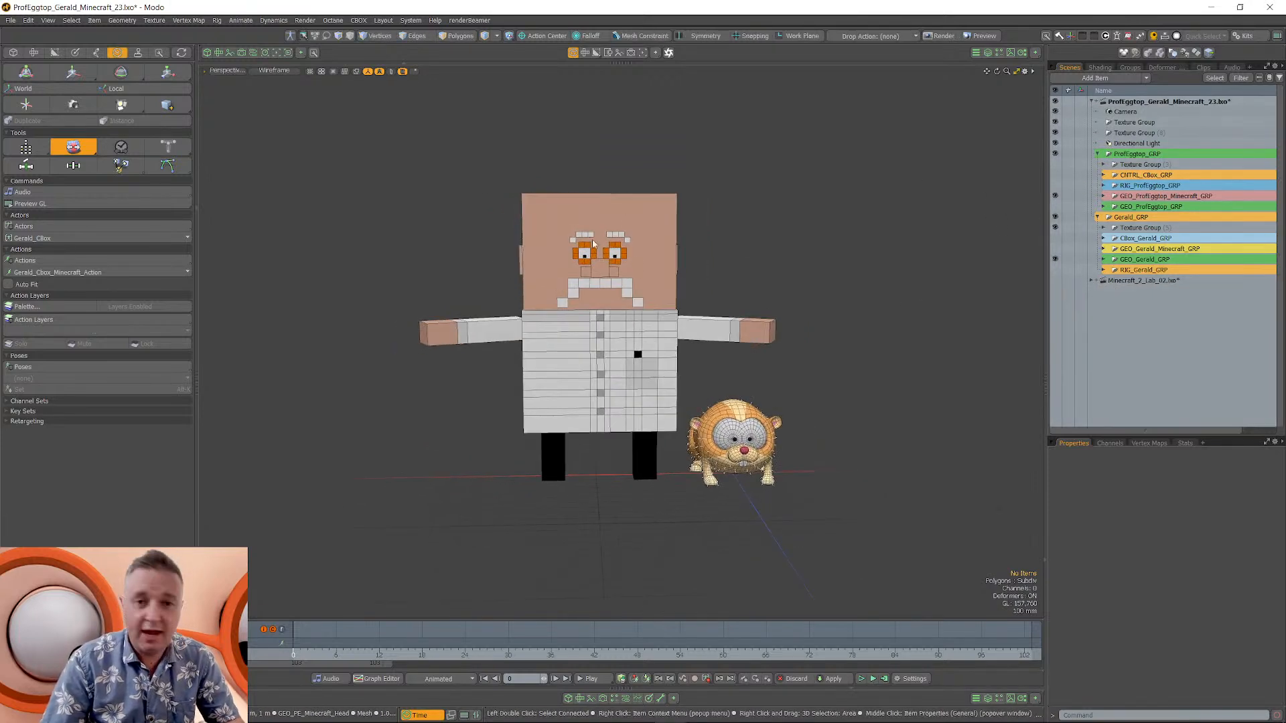
Show the CNTRL_CBox_GRP controls, select the professor's root controller and use PE_Minecraft_OnOff to switch him to his regular model.
click(1055, 175)
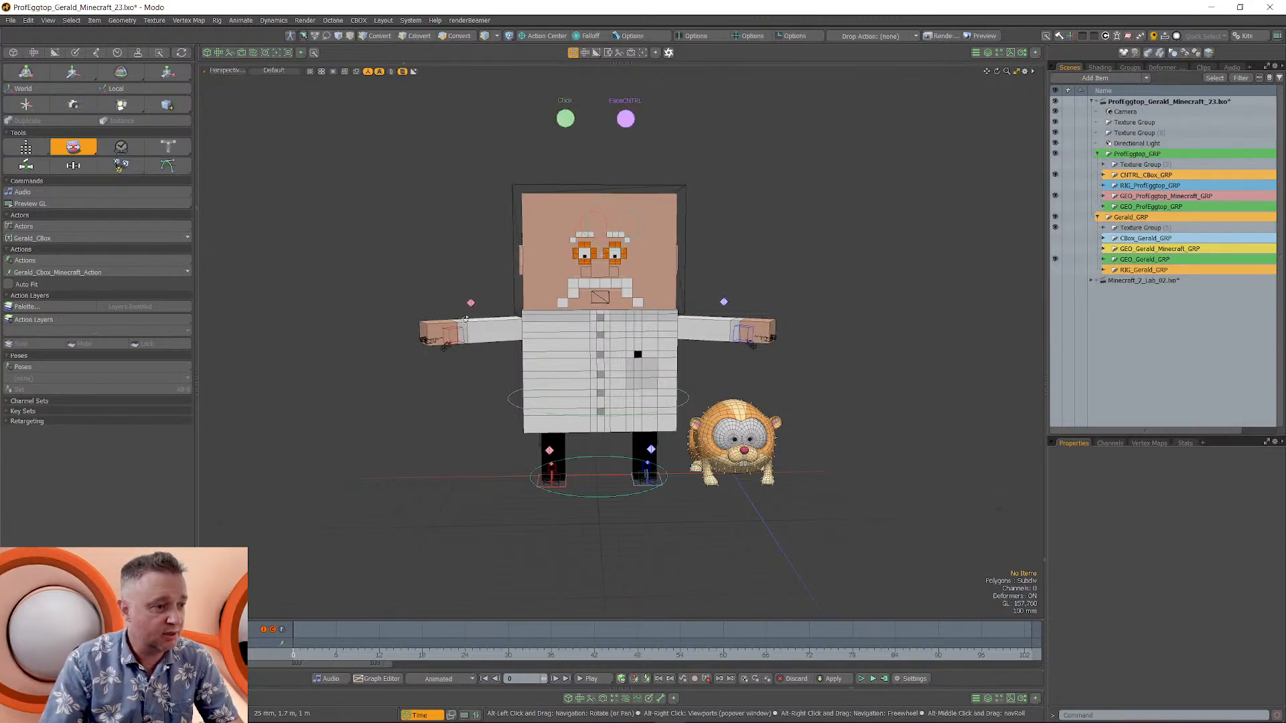
alt+drag(589, 281, 675, 257)
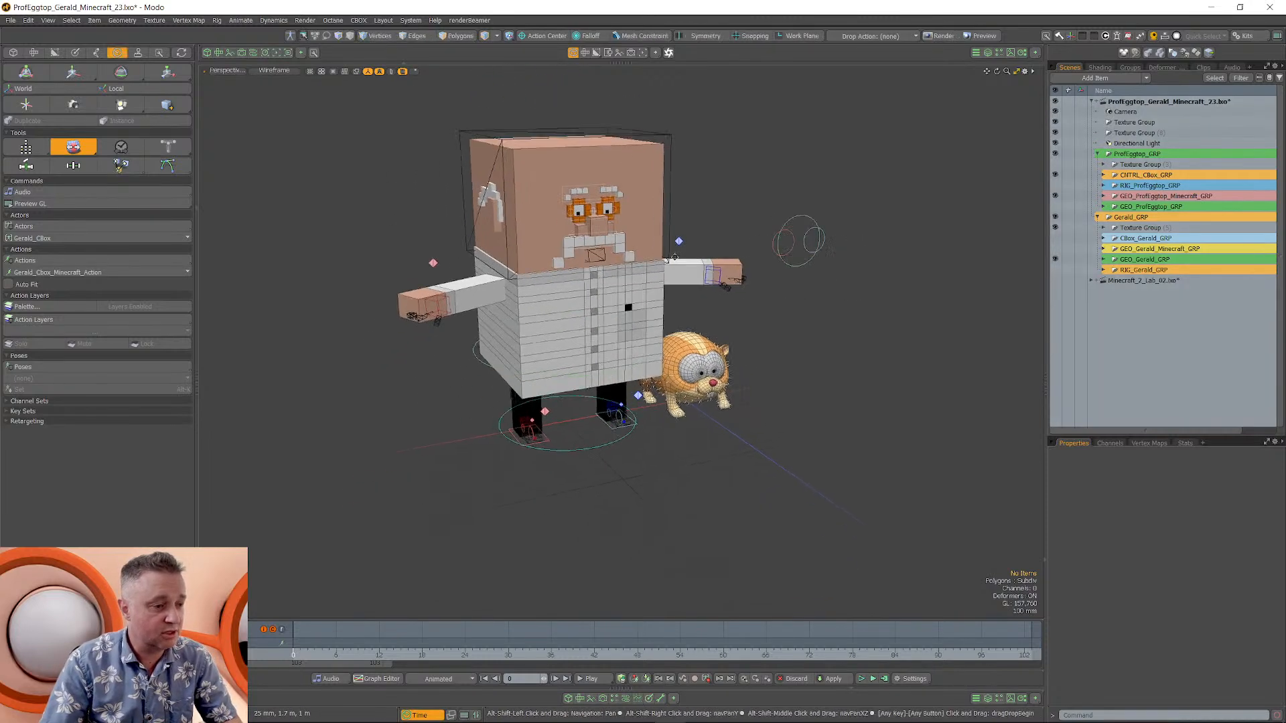
click(586, 451)
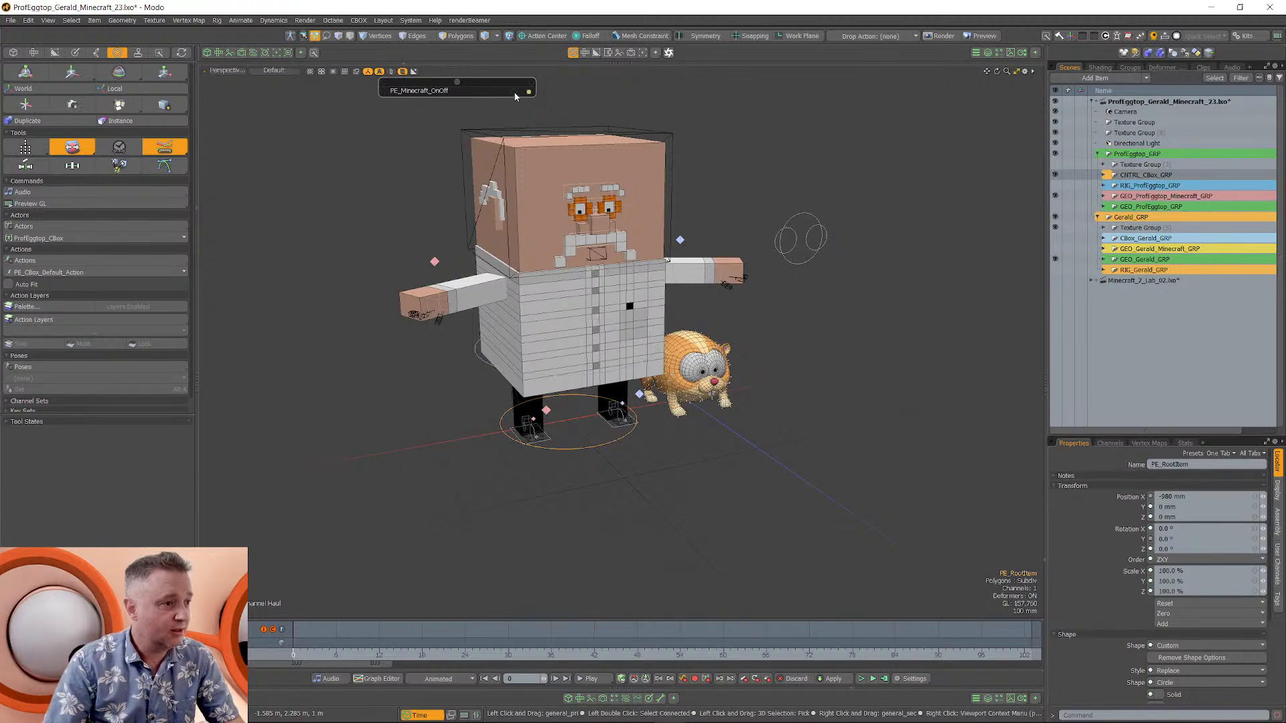
click(515, 95)
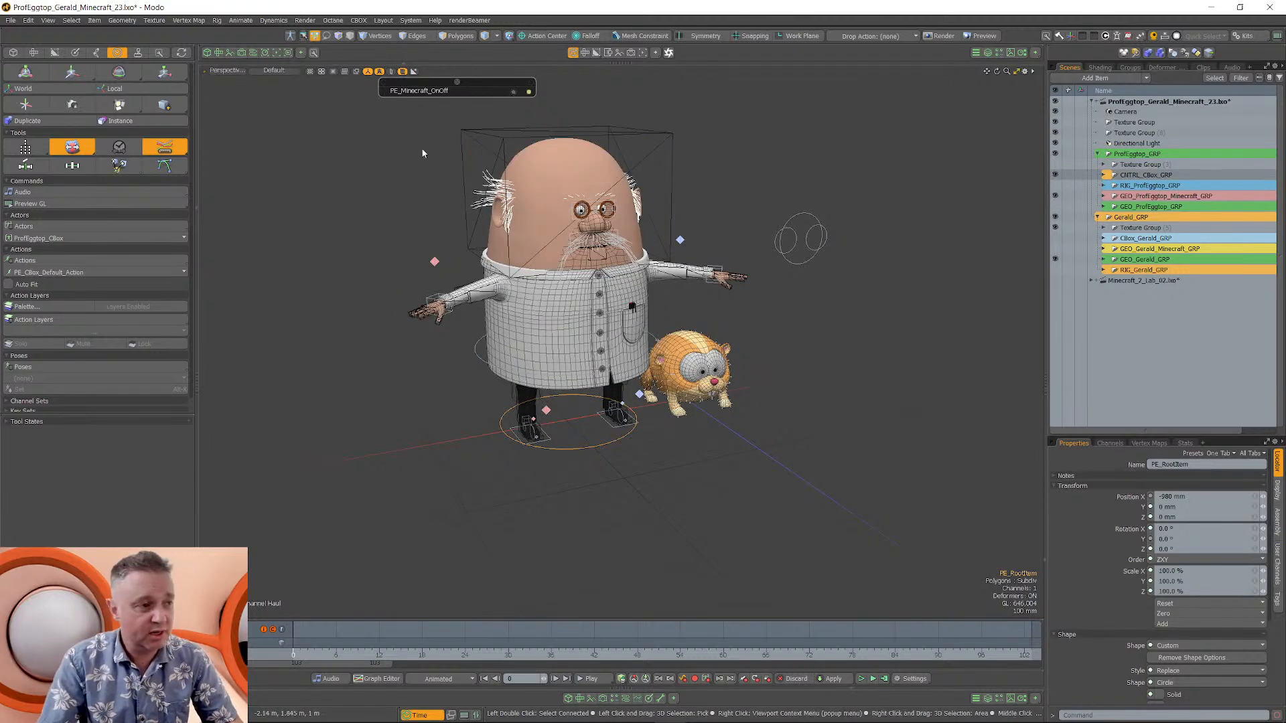
click(511, 95)
click(510, 93)
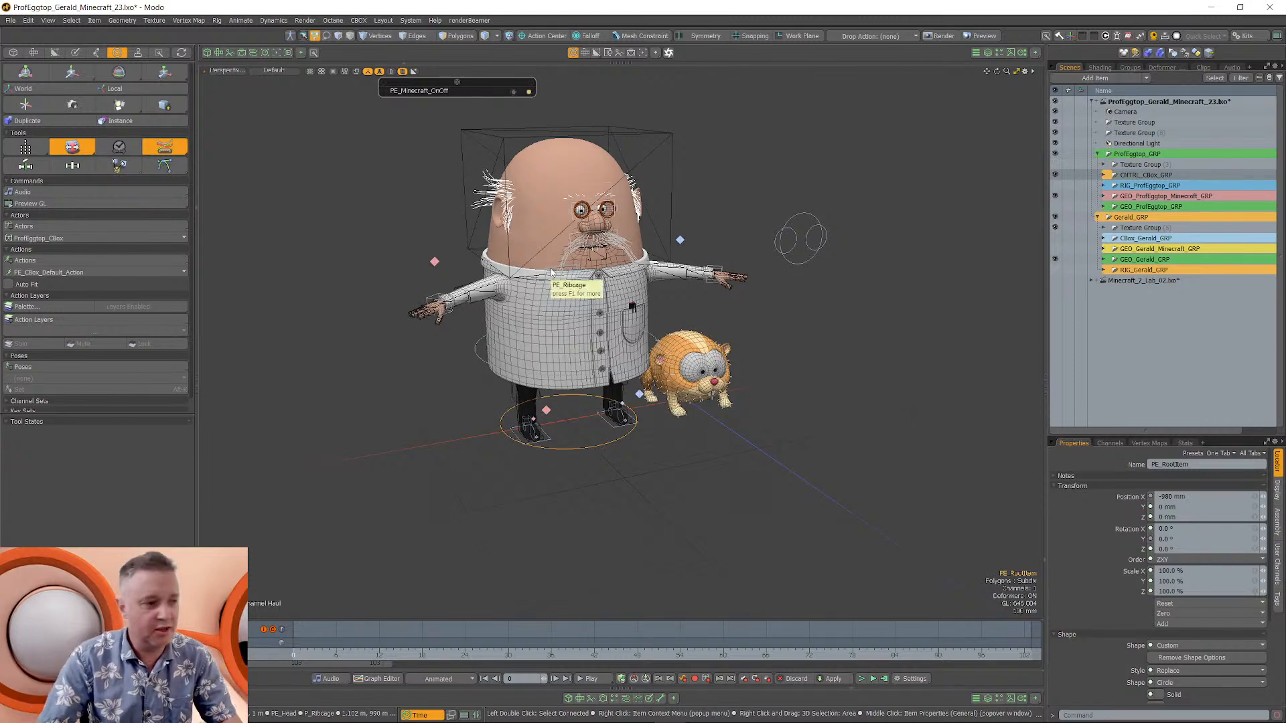
Show the CBox_Gerald_GRP controls, select Gerald's root controller and turn on Gerald_Minecraft_Switch for his blocky version.
alt+drag(551, 272, 515, 262)
scroll(516, 263, up, 1)
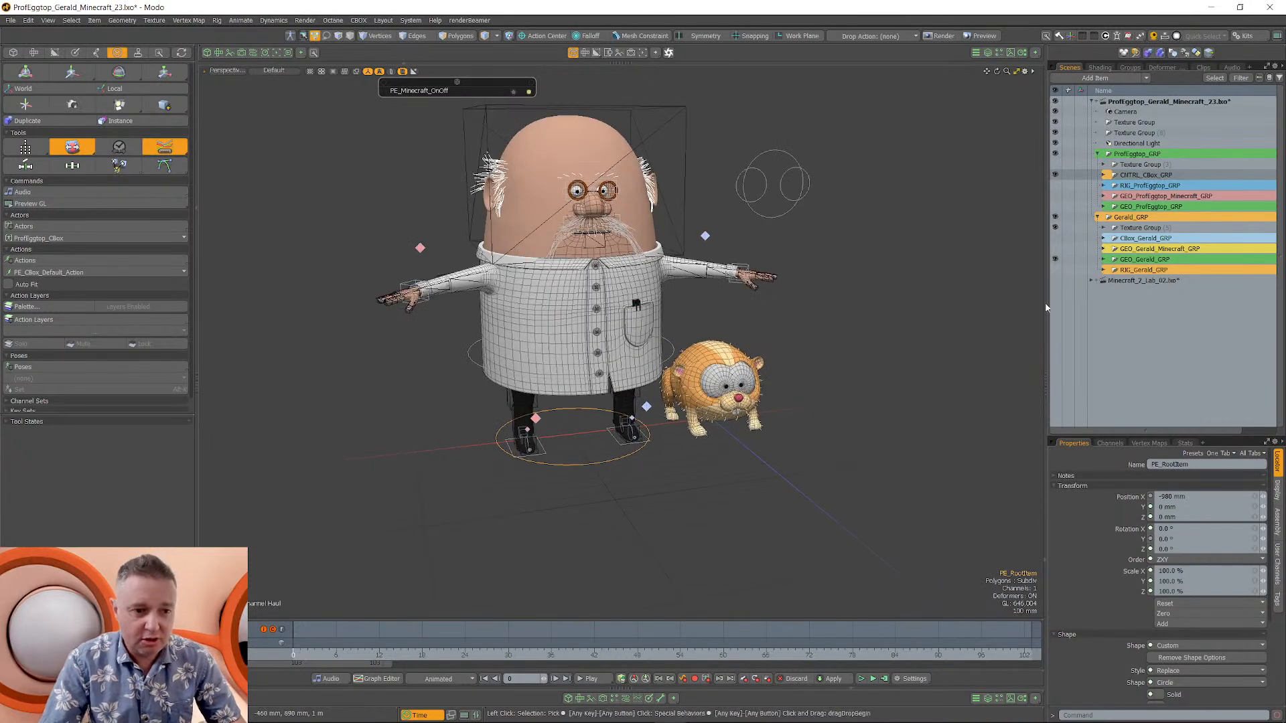
click(1055, 238)
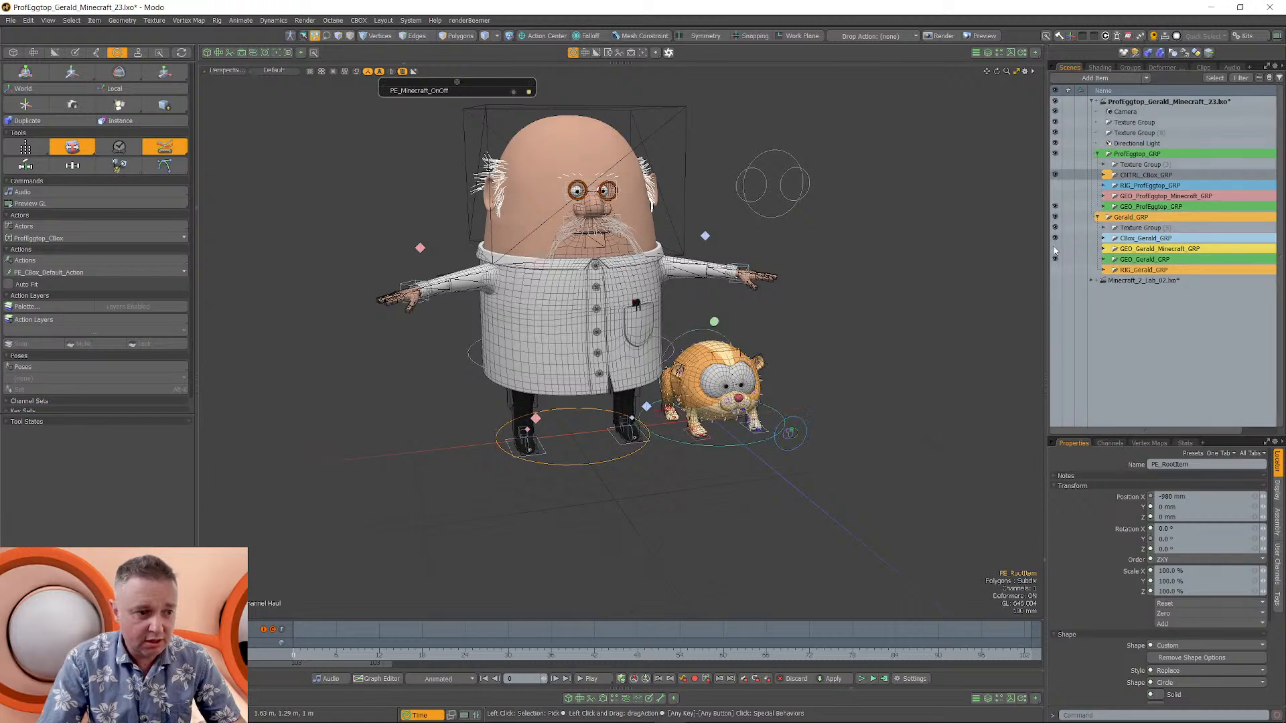
click(730, 453)
alt+drag(482, 109, 521, 90)
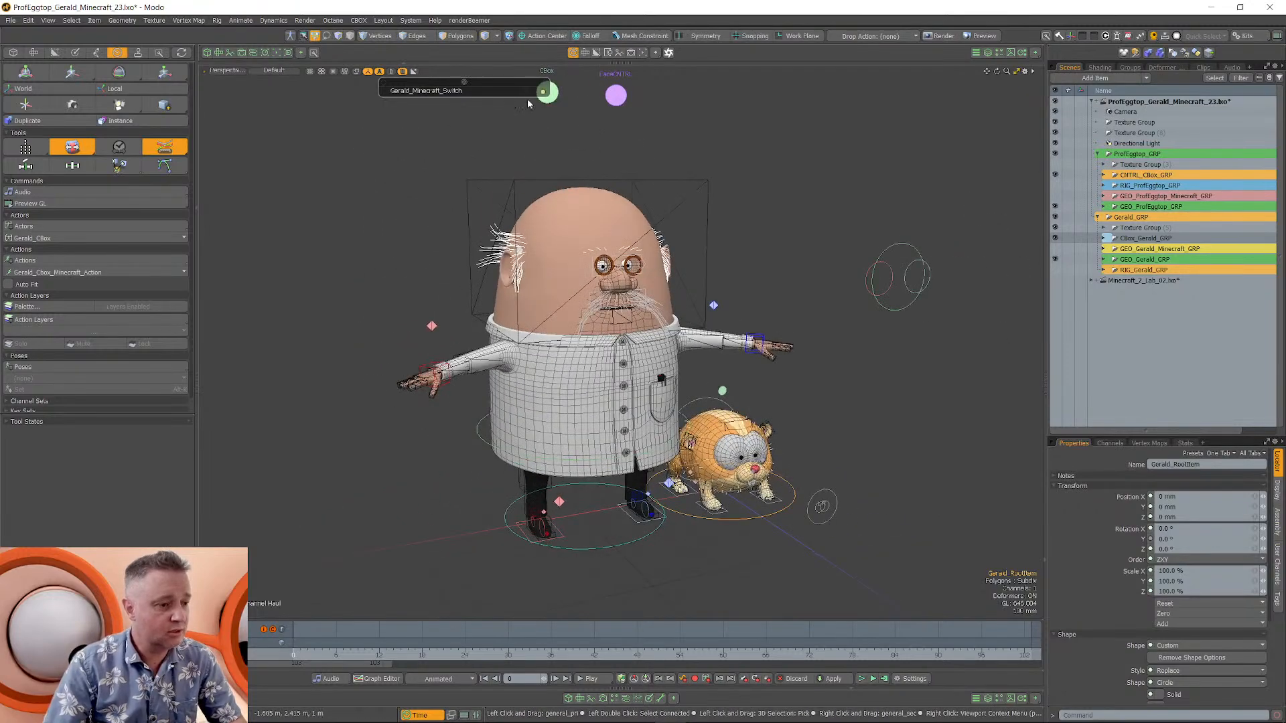
click(517, 94)
alt+drag(837, 362, 888, 363)
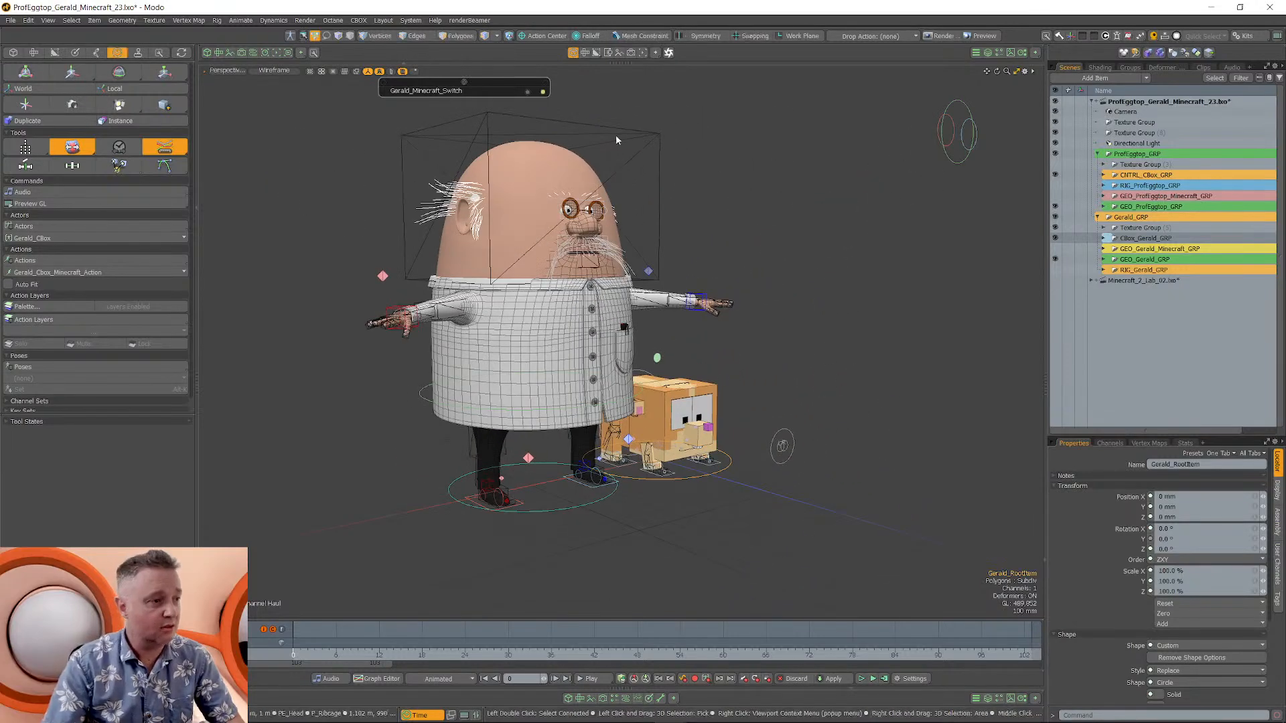
Toggle Gerald_Minecraft_Switch back and forth to compare both versions, leaving Gerald on his regular furry model.
click(525, 92)
click(525, 92)
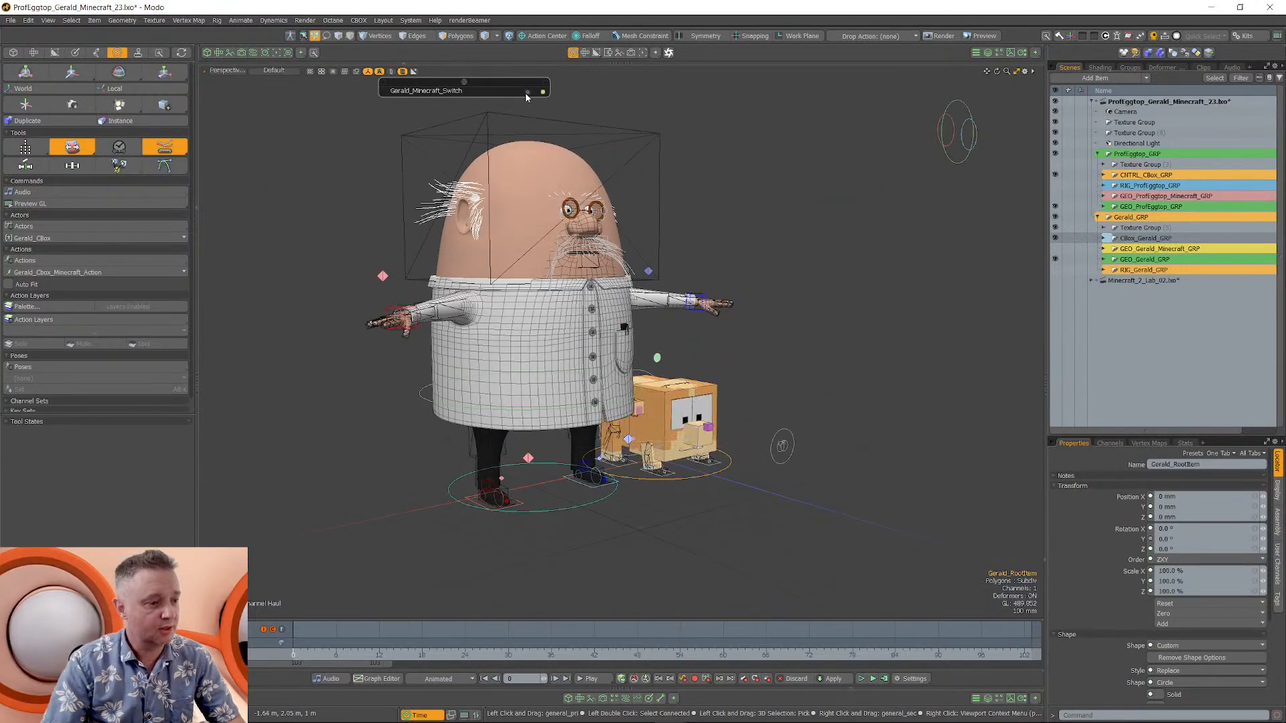
click(525, 93)
alt+drag(756, 208, 705, 275)
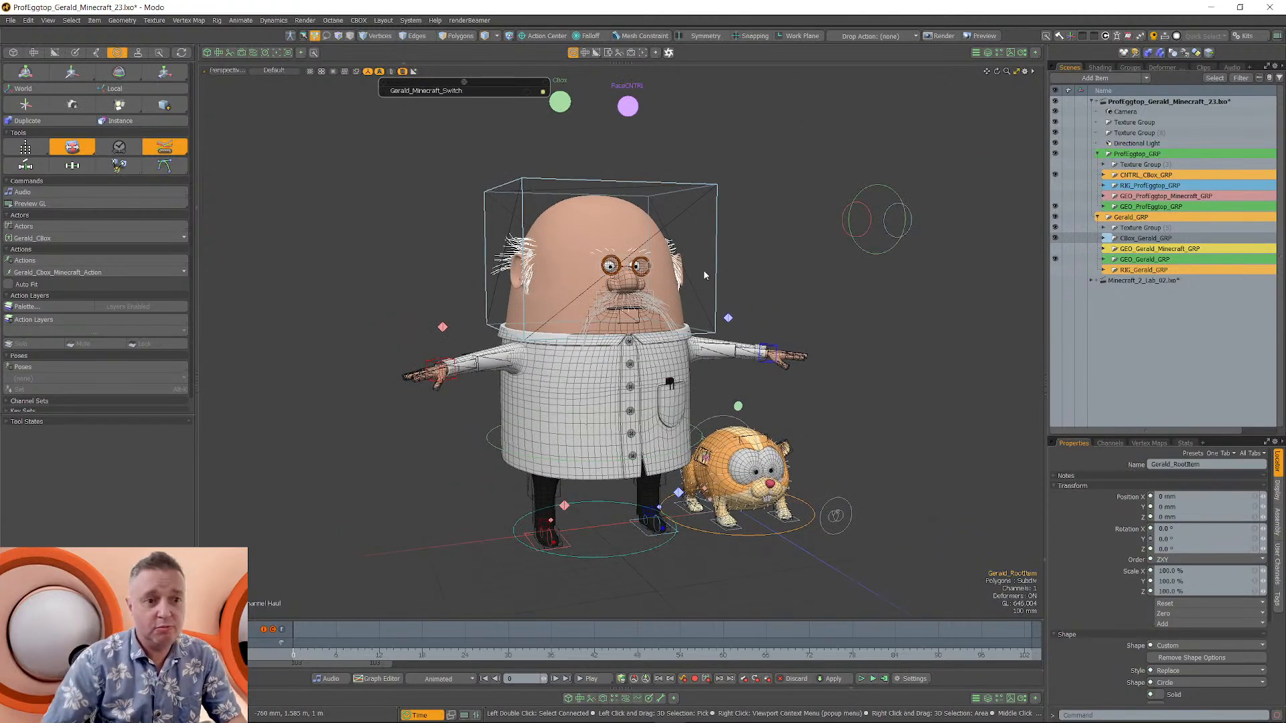
Hide the CNTRL_CBox_GRP controls to inspect the professor's bare model, and show them again.
click(1054, 175)
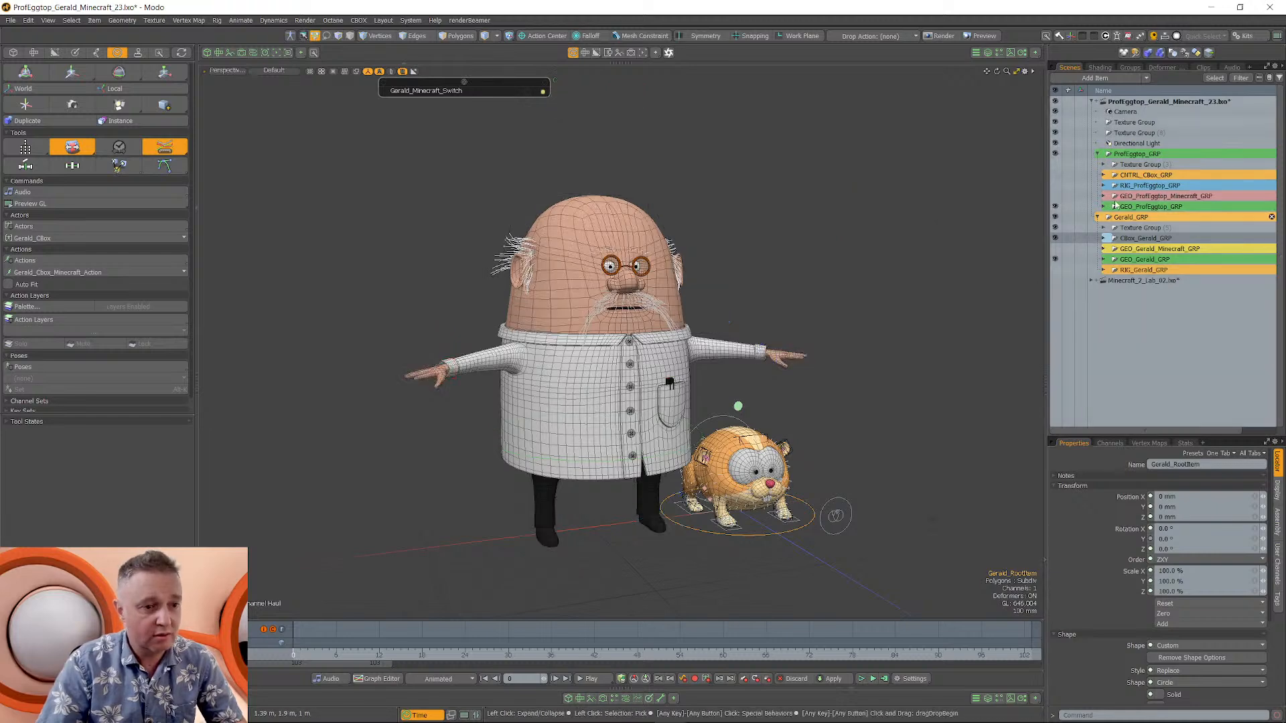
mouse_move(509, 294)
alt+mouse_down()
mouse_move(630, 310)
mouse_move(525, 308)
alt+mouse_up()
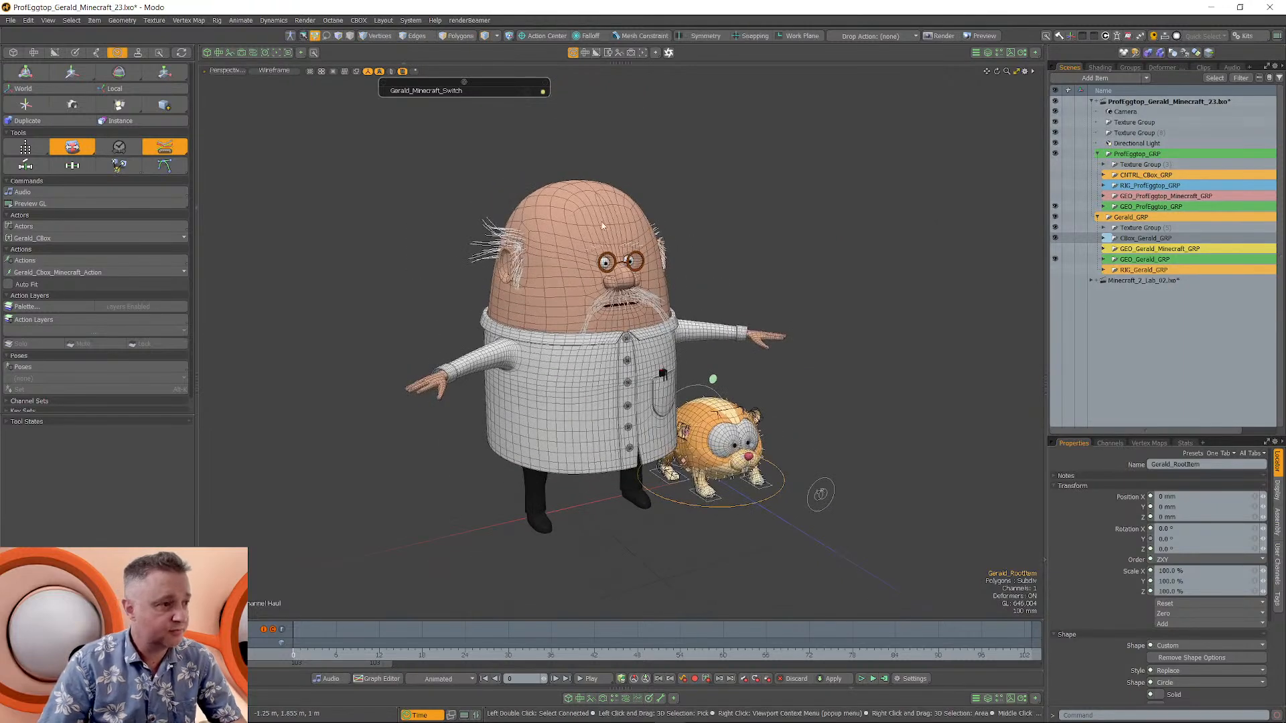
click(1055, 175)
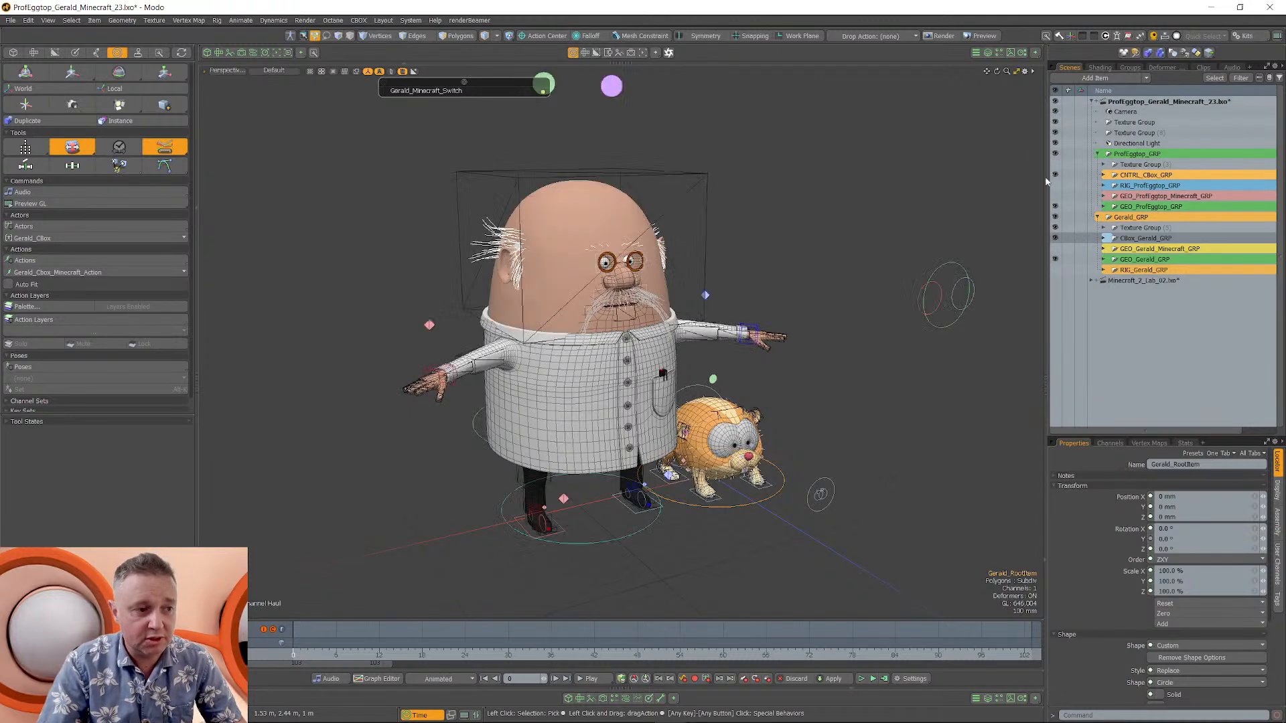
Turn on Gerald_Minecraft_Switch for Gerald, and select the professor's root controller and turn on PE_Minecraft_OnOff for his blocky version.
drag(485, 81, 420, 105)
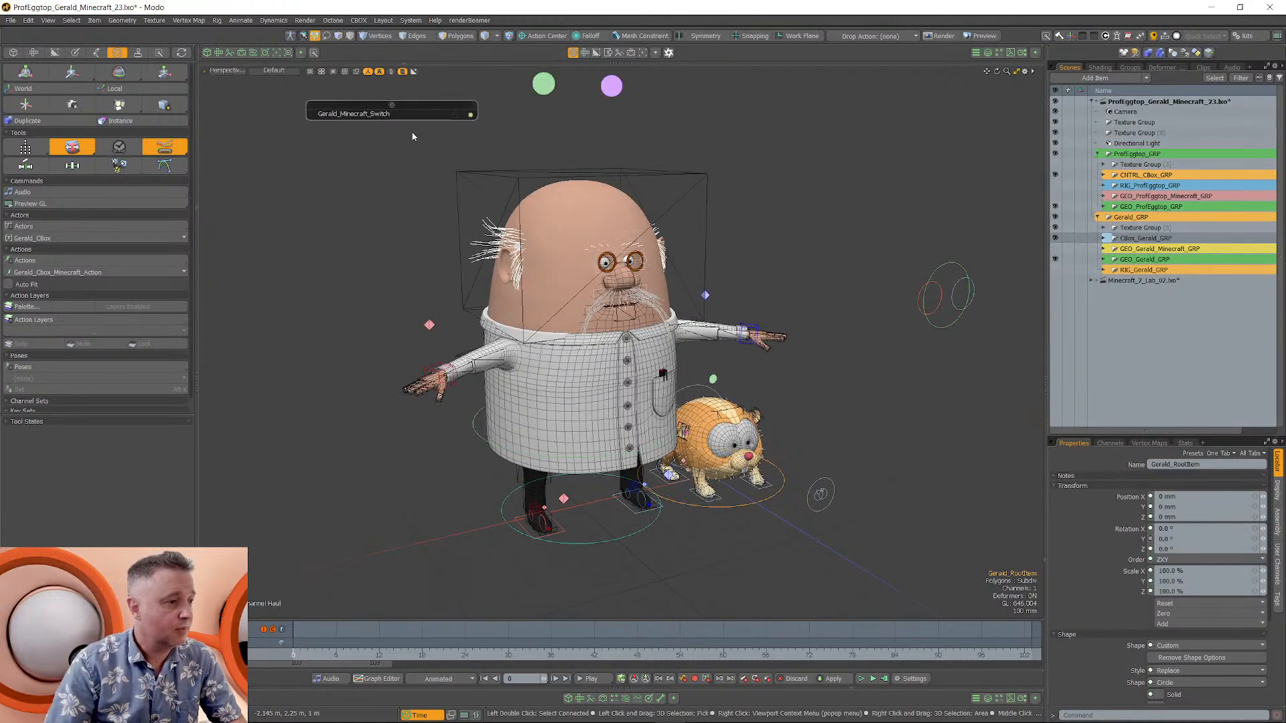
click(455, 118)
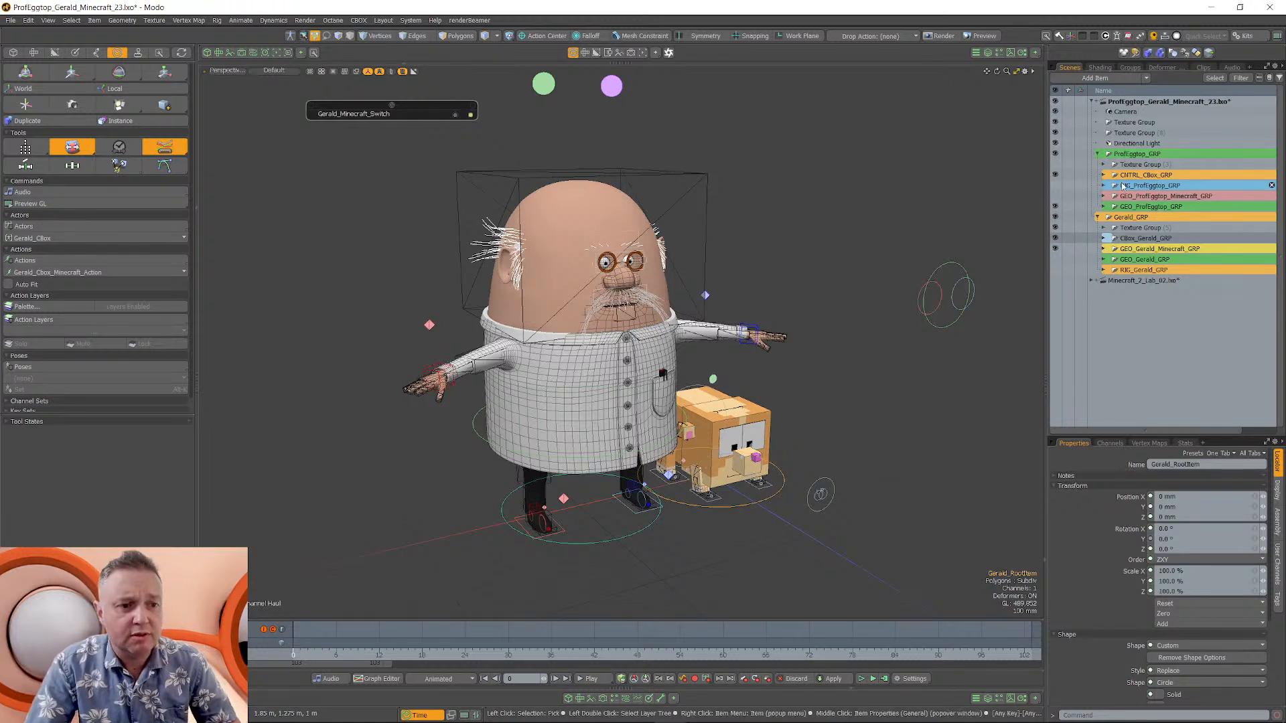
click(587, 547)
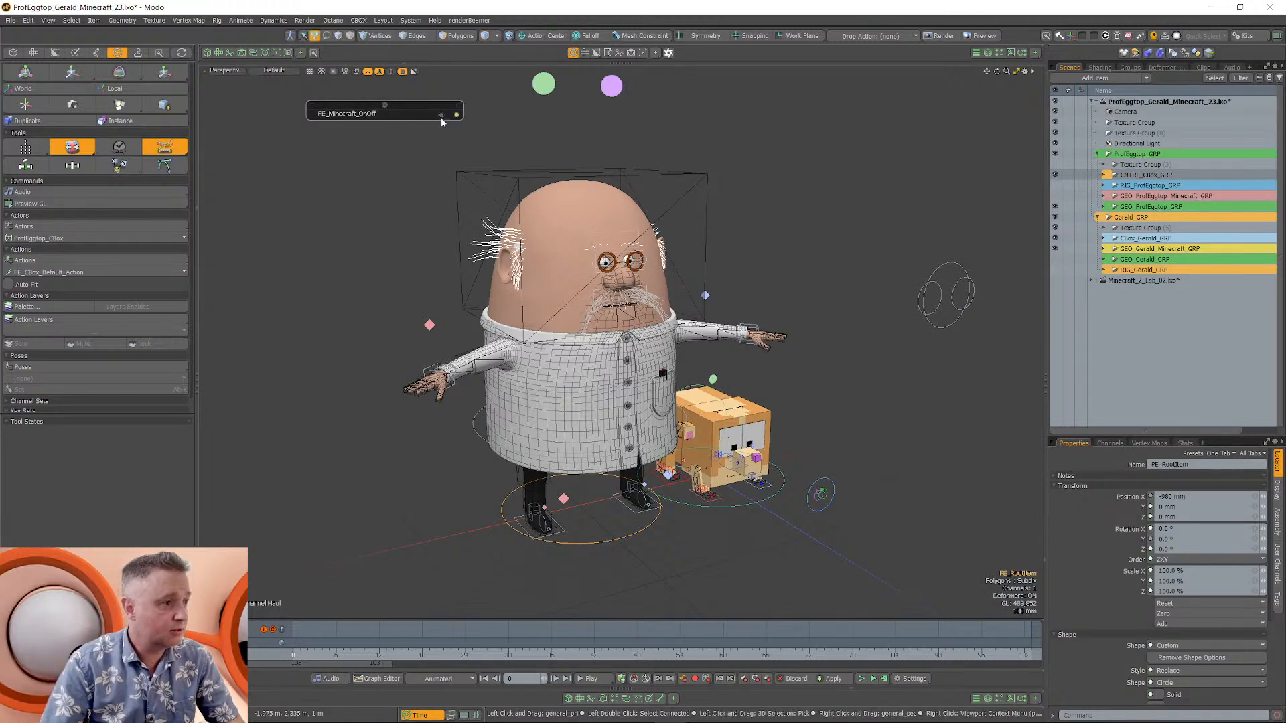
click(440, 116)
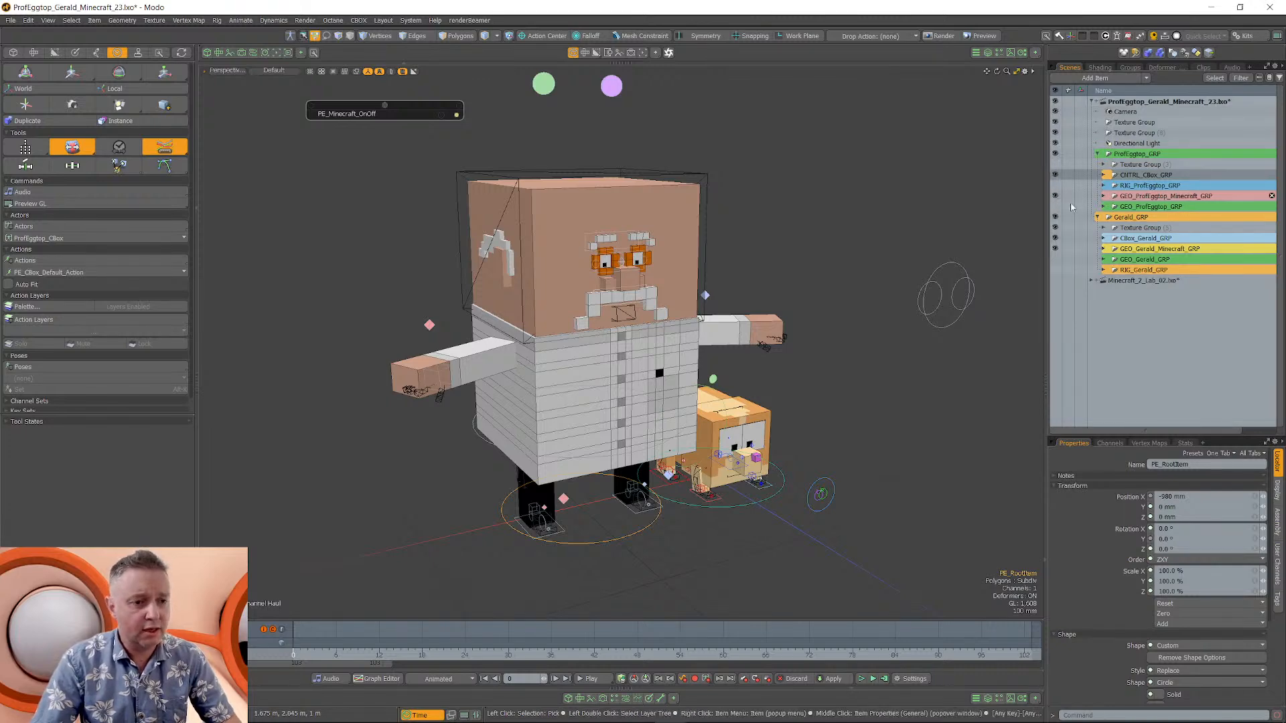
Select the professor's blocky head mesh, inspect its Dynamic Parent in GEO_ProfEggtop_Minecraft_GRP and select the PE_Head controller it references.
mouse_move(576, 207)
alt+mouse_down()
mouse_move(535, 208)
mouse_move(561, 204)
alt+mouse_up()
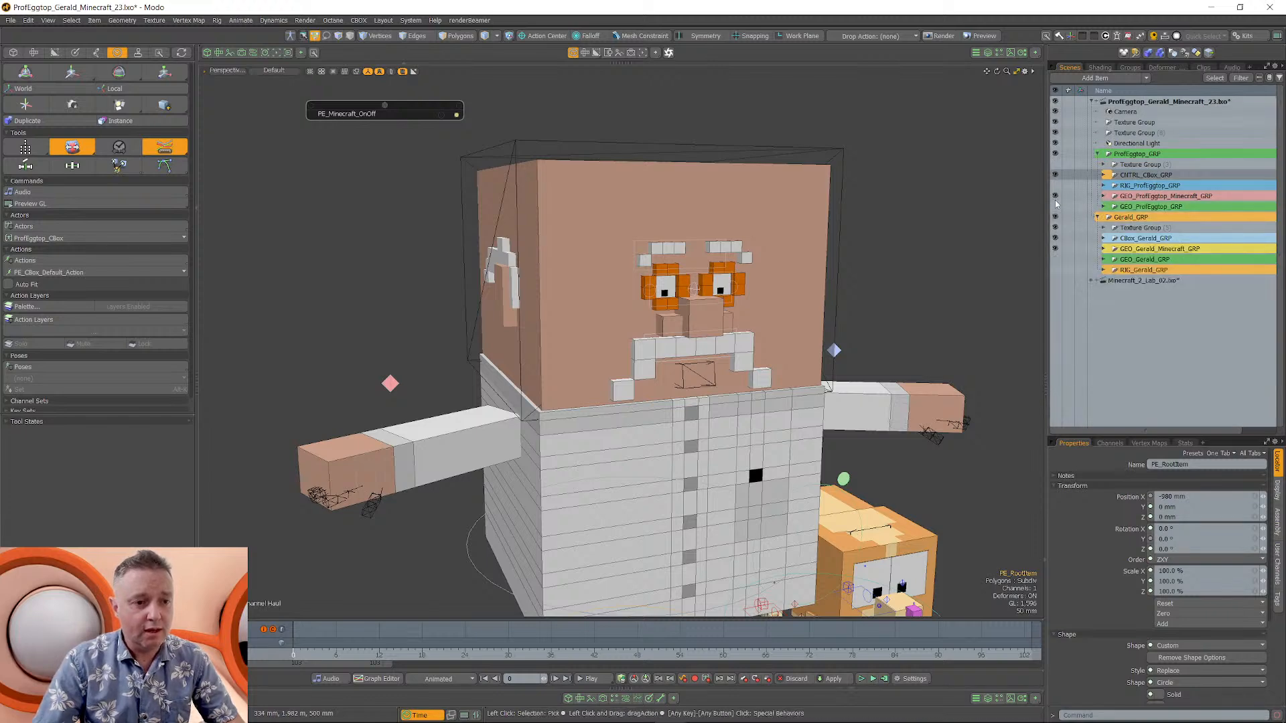
scroll(761, 288, down, 3)
alt+shift+drag(696, 422, 706, 363)
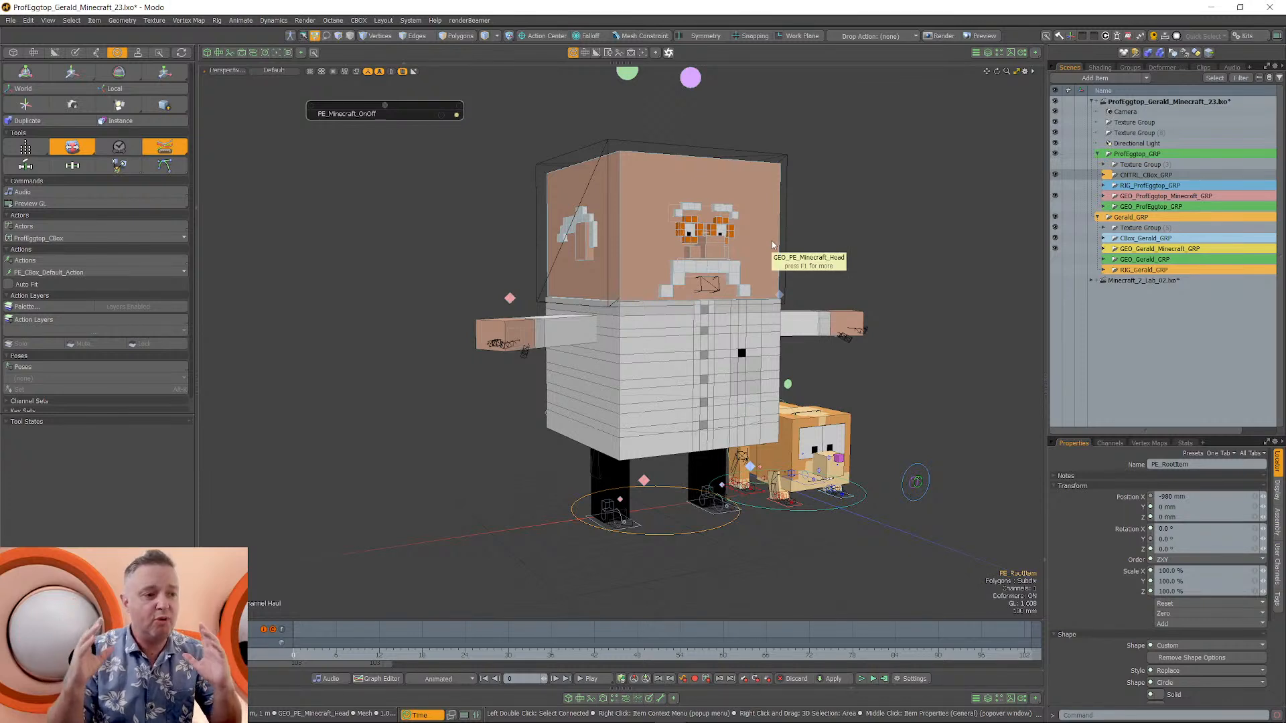
click(741, 191)
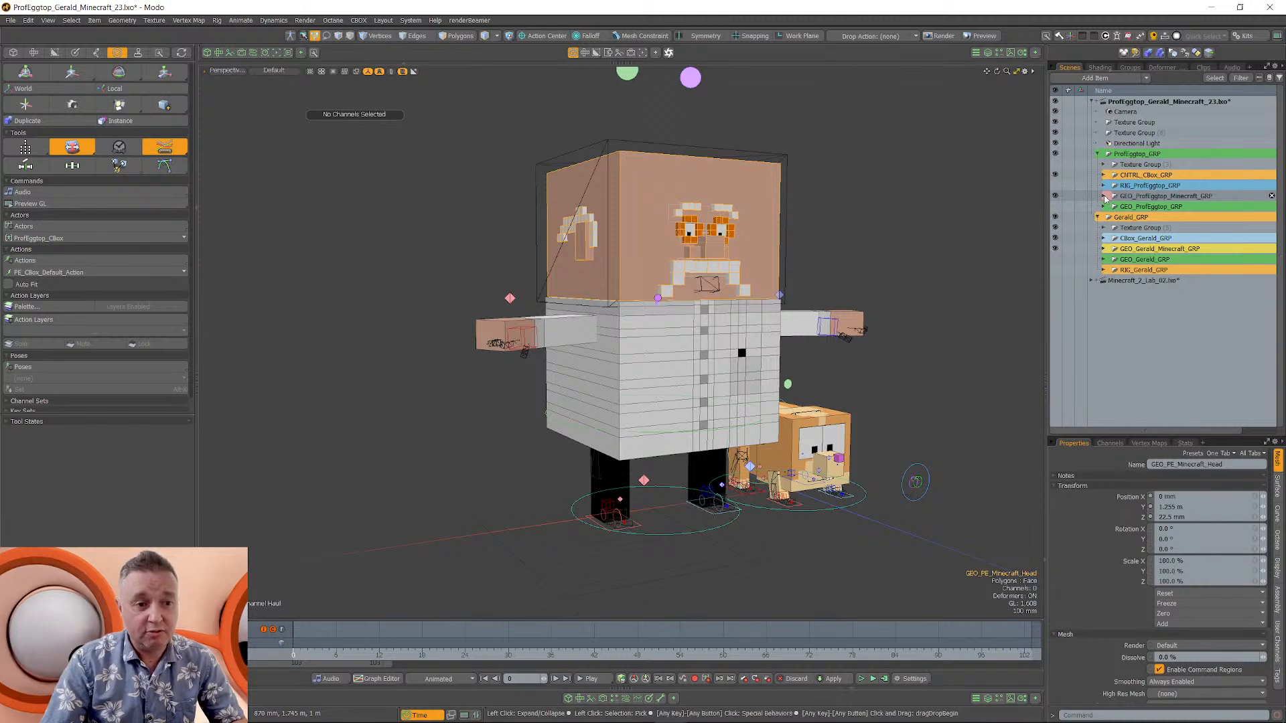
click(1104, 196)
click(1116, 260)
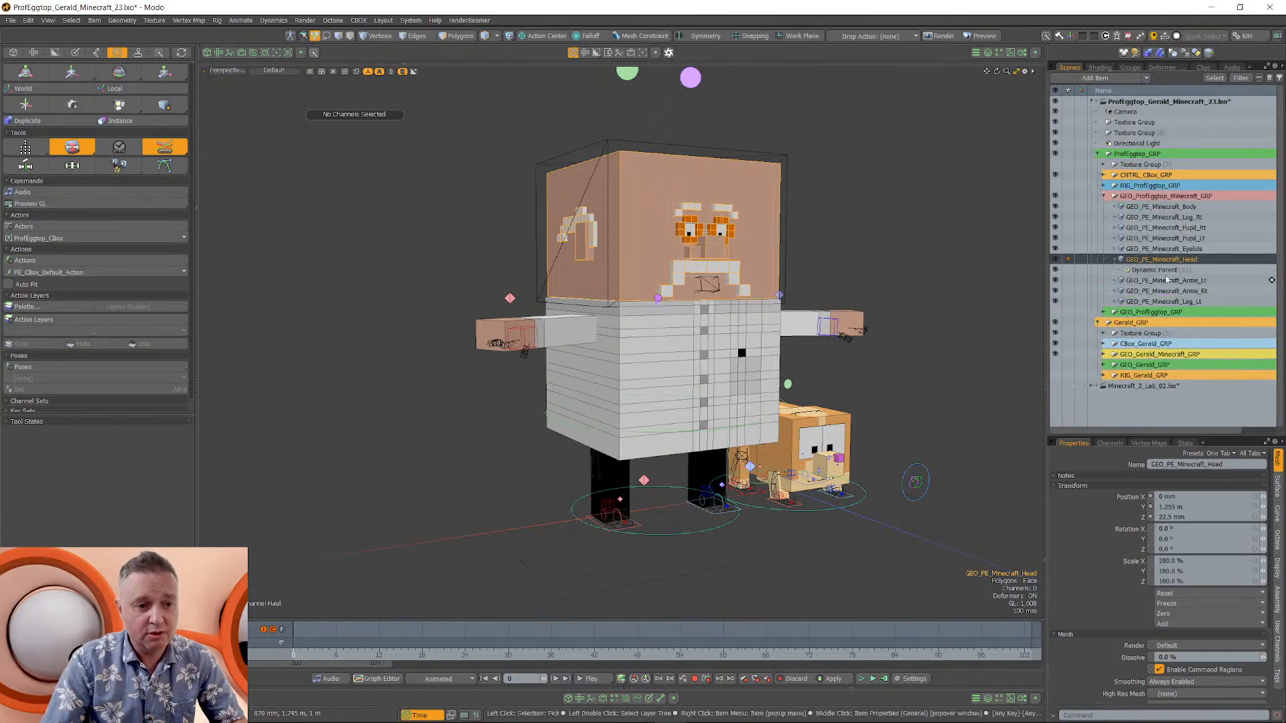
click(1139, 270)
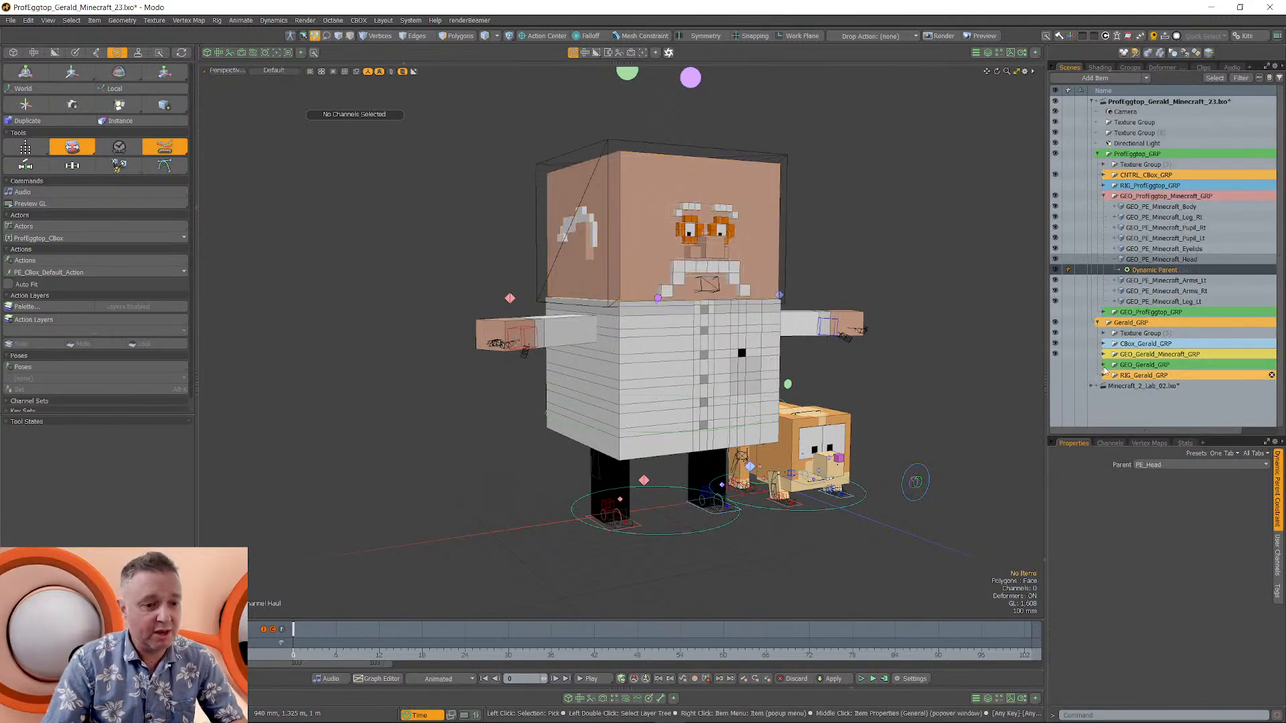
scroll(612, 225, up, 2)
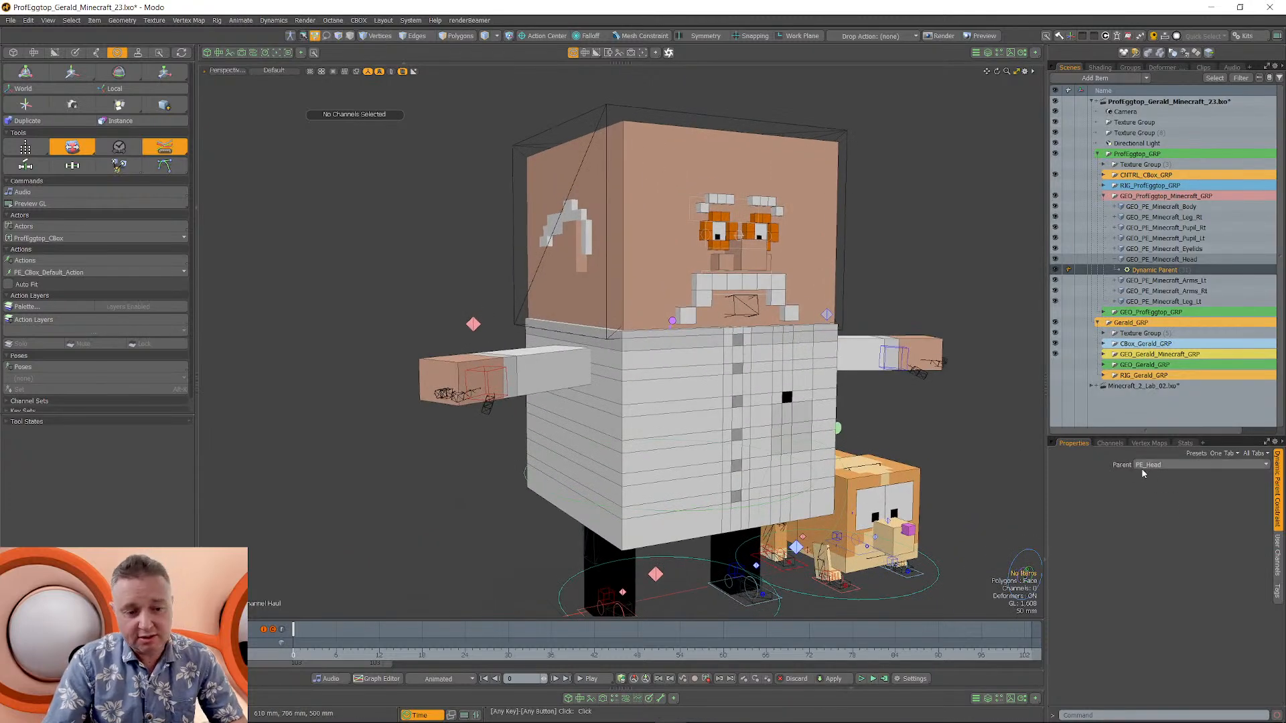
click(847, 139)
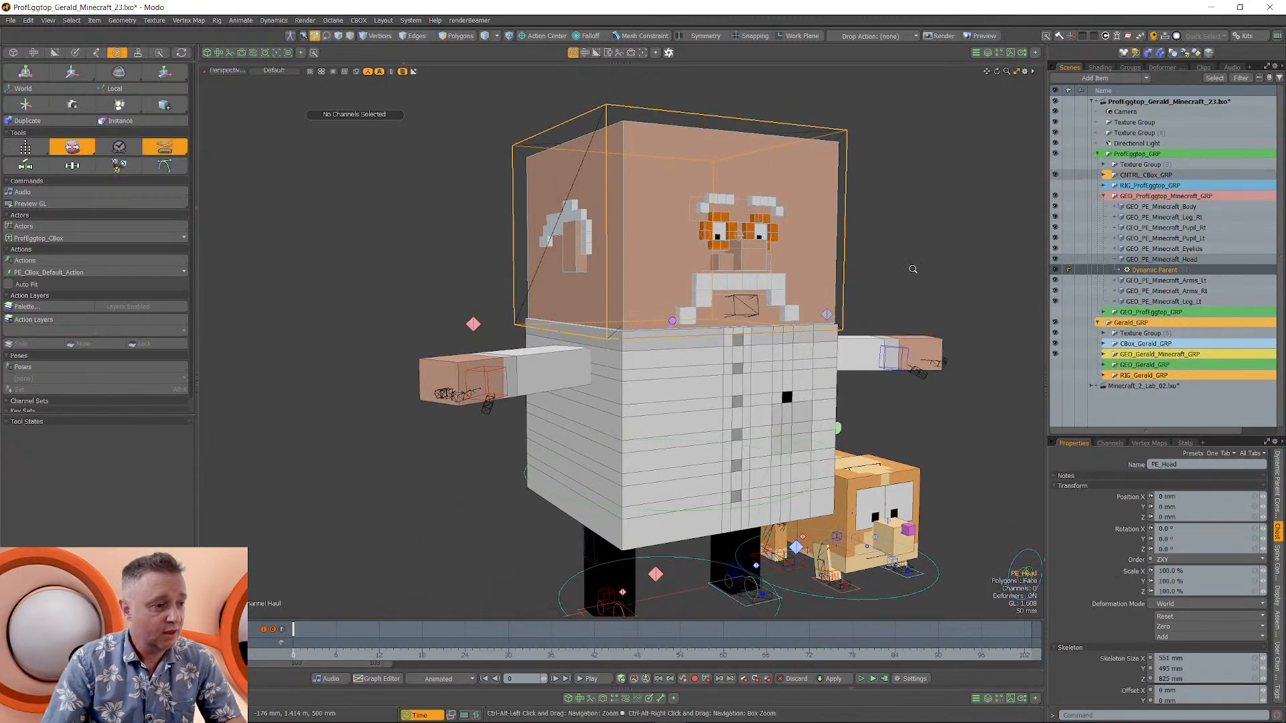
Open the Prof Eggtop Selector palette from the CBox control above the professor and place it beside the character.
ctrl+alt+drag(913, 269, 837, 158)
click(710, 126)
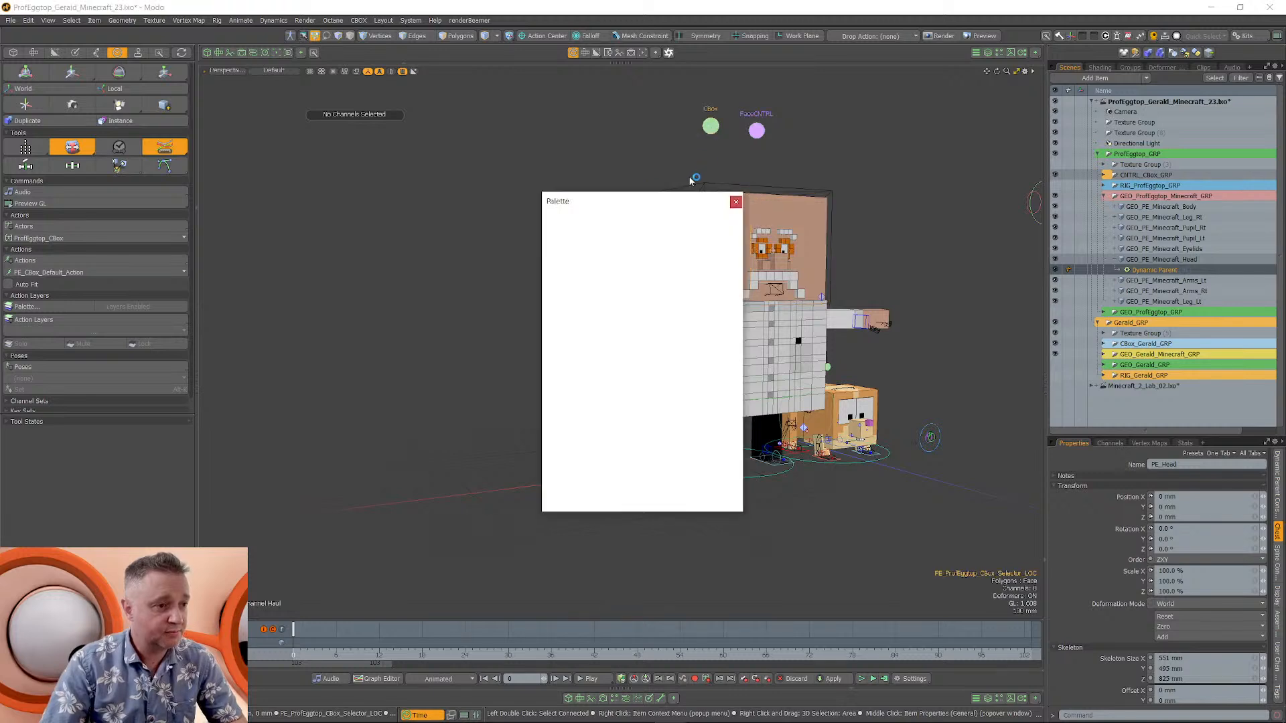
drag(642, 206, 341, 181)
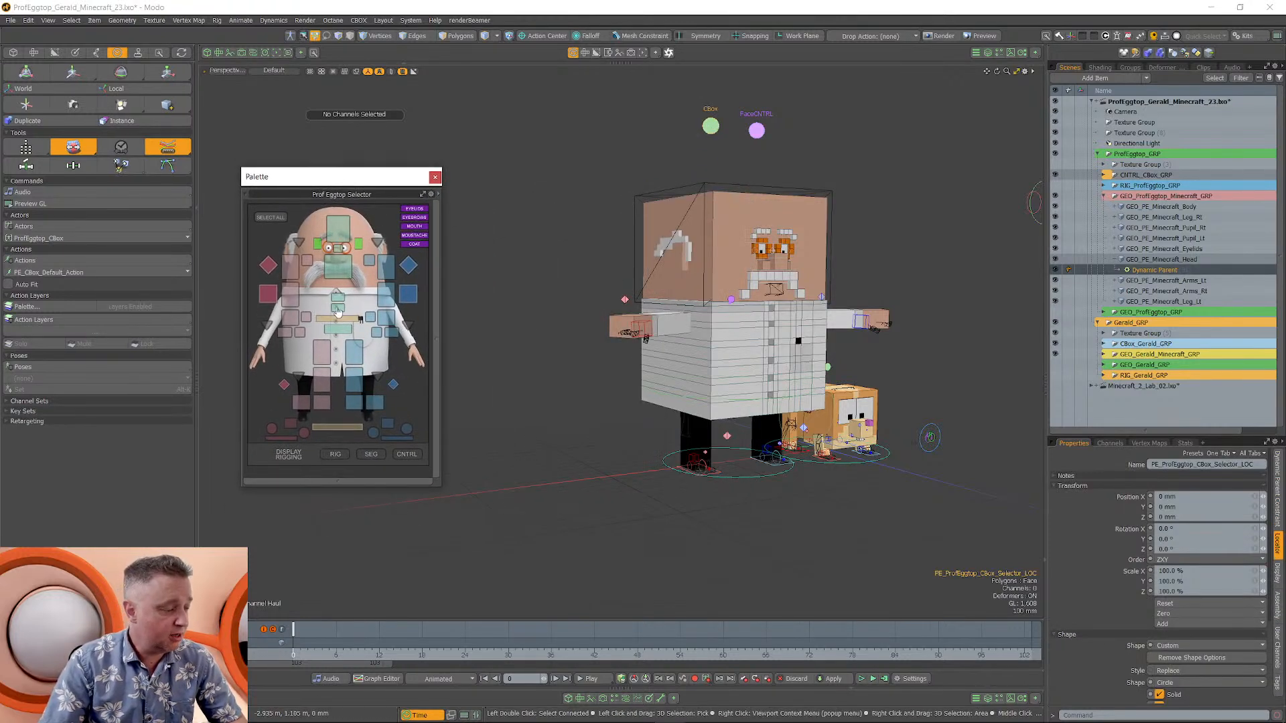
Inspect the Dynamic Parent under GEO_PE_Minecraft_Body and select its parent controller, PE_Pelvis, from the character selector.
click(714, 372)
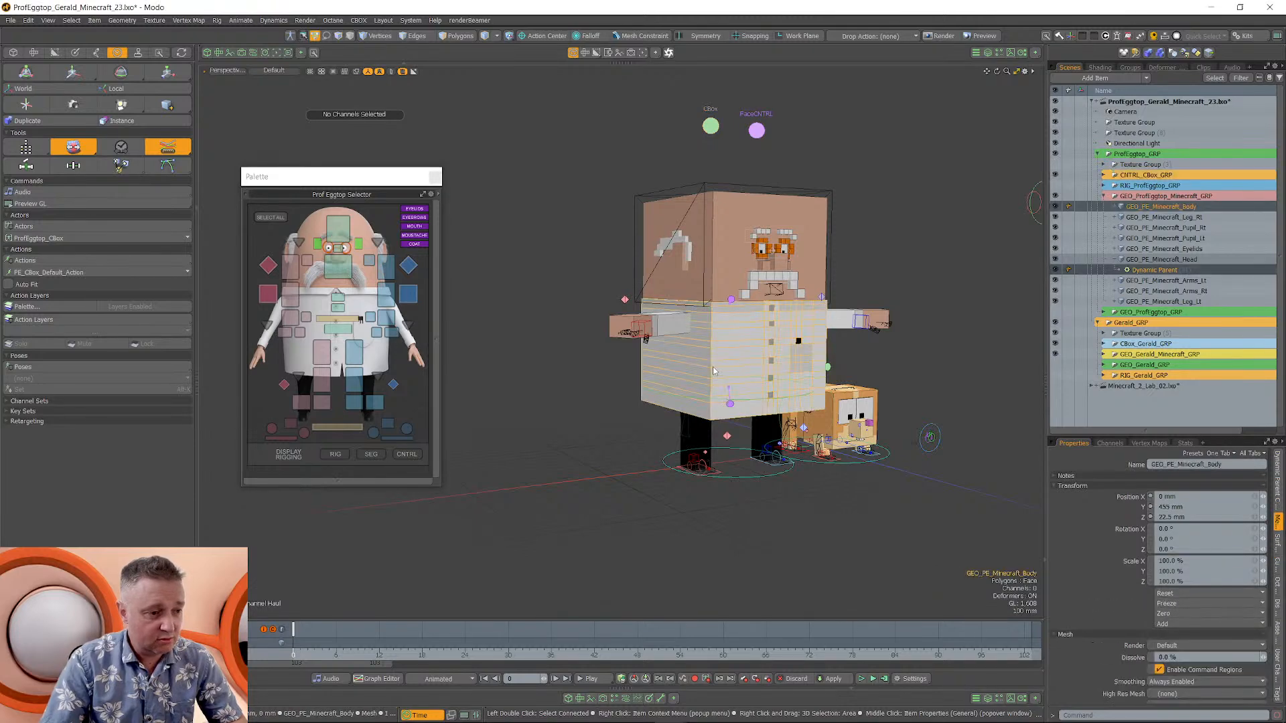
click(1115, 206)
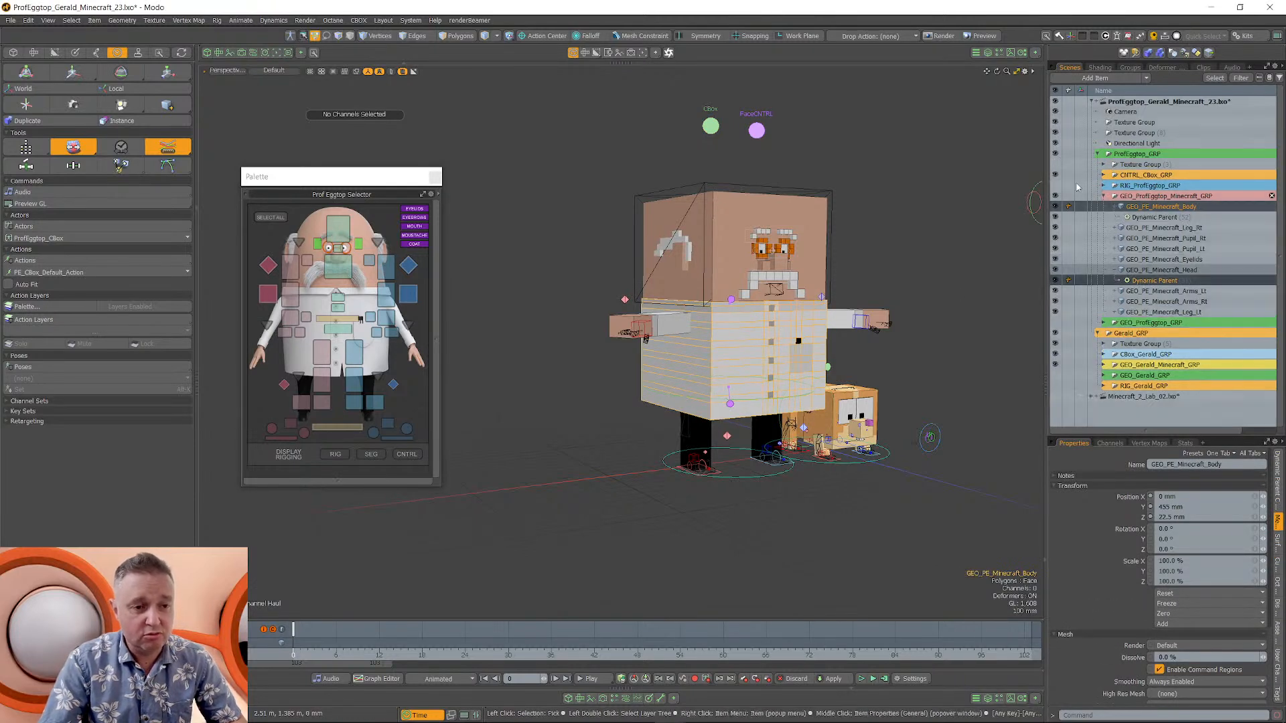
click(1154, 217)
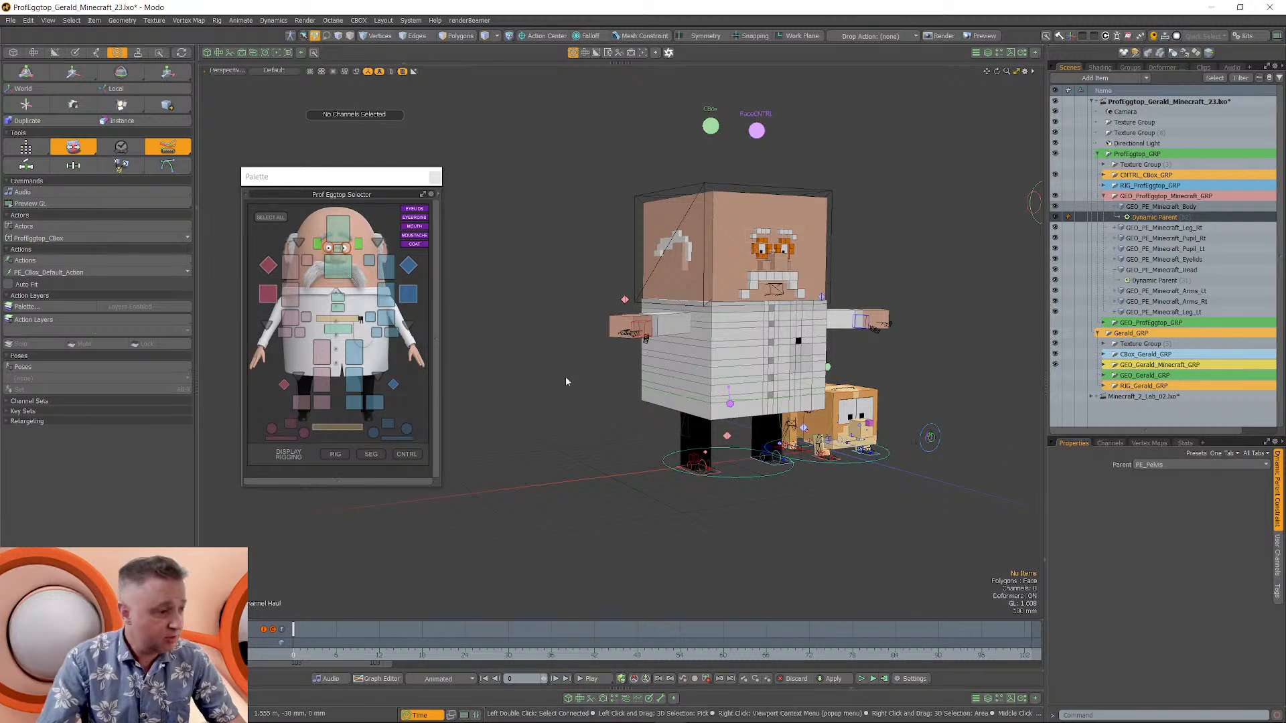
click(338, 345)
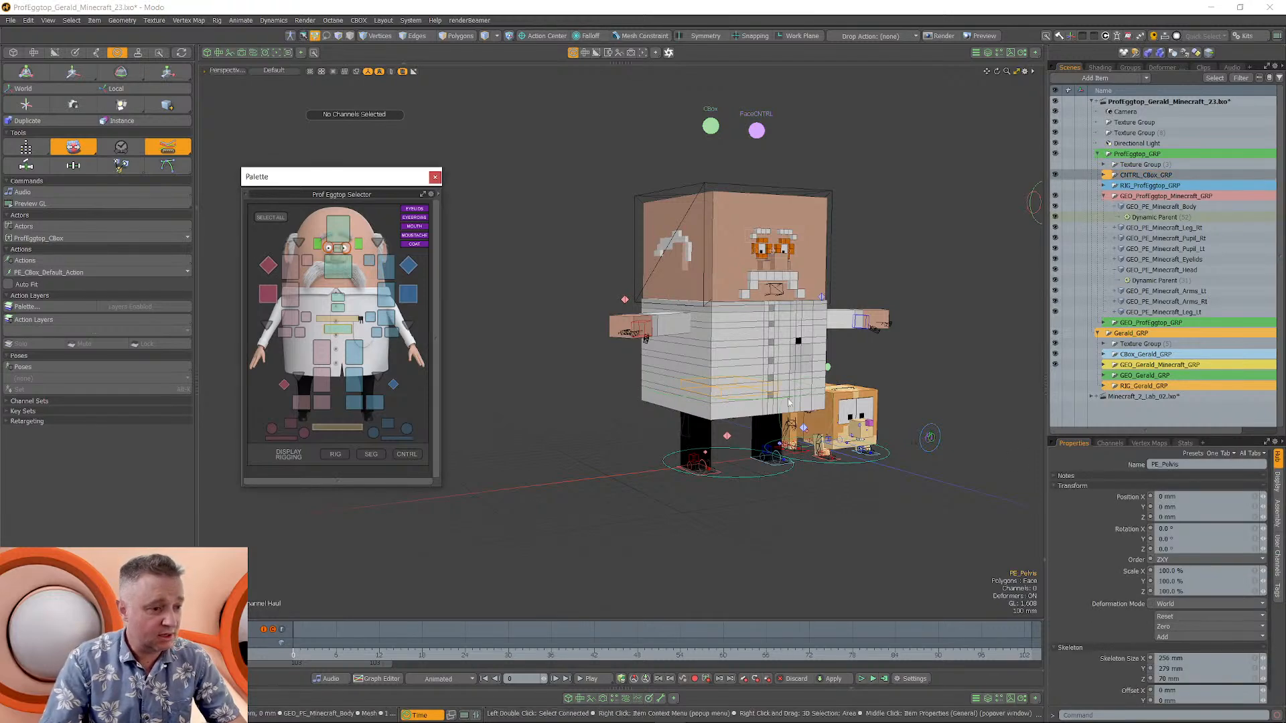
Try rotating the PE_Head controller to about -123.6° on Z, and reselect the professor's root controller.
alt+drag(786, 383, 679, 460)
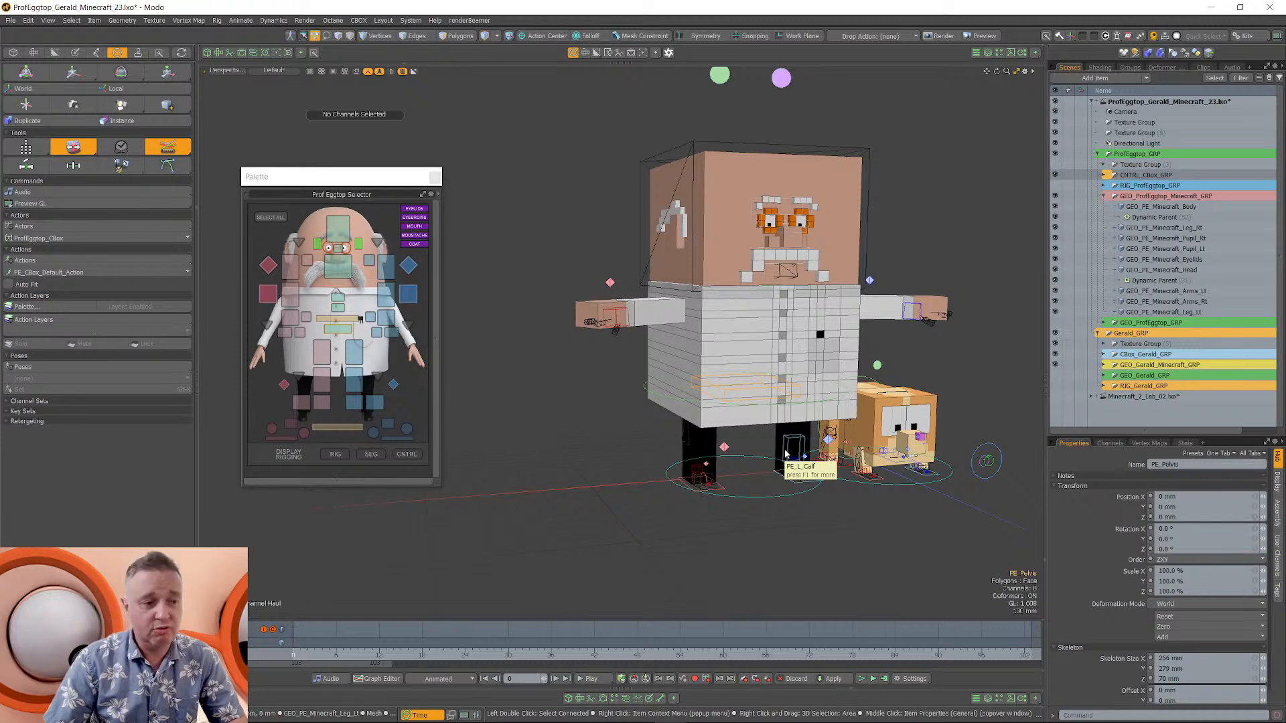
click(865, 152)
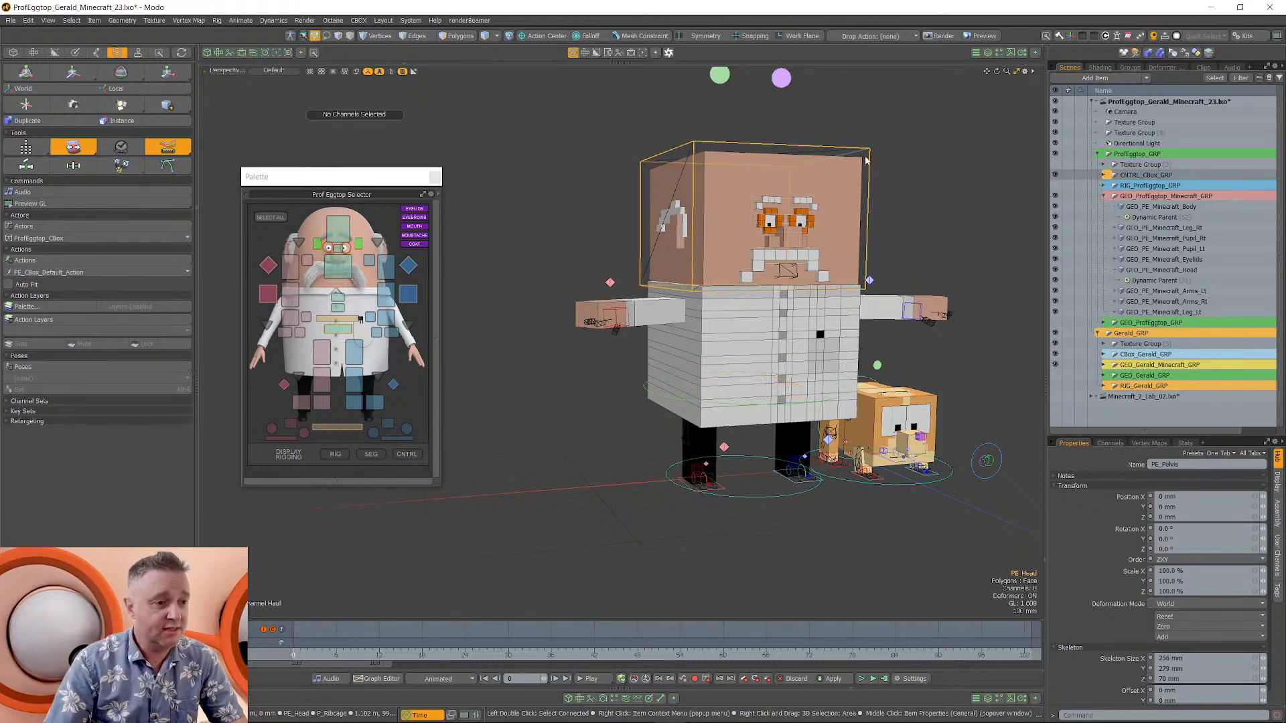
alt+drag(788, 249, 533, 277)
key(e)
ctrl+alt+drag(663, 288, 612, 288)
alt+shift+drag(612, 288, 643, 315)
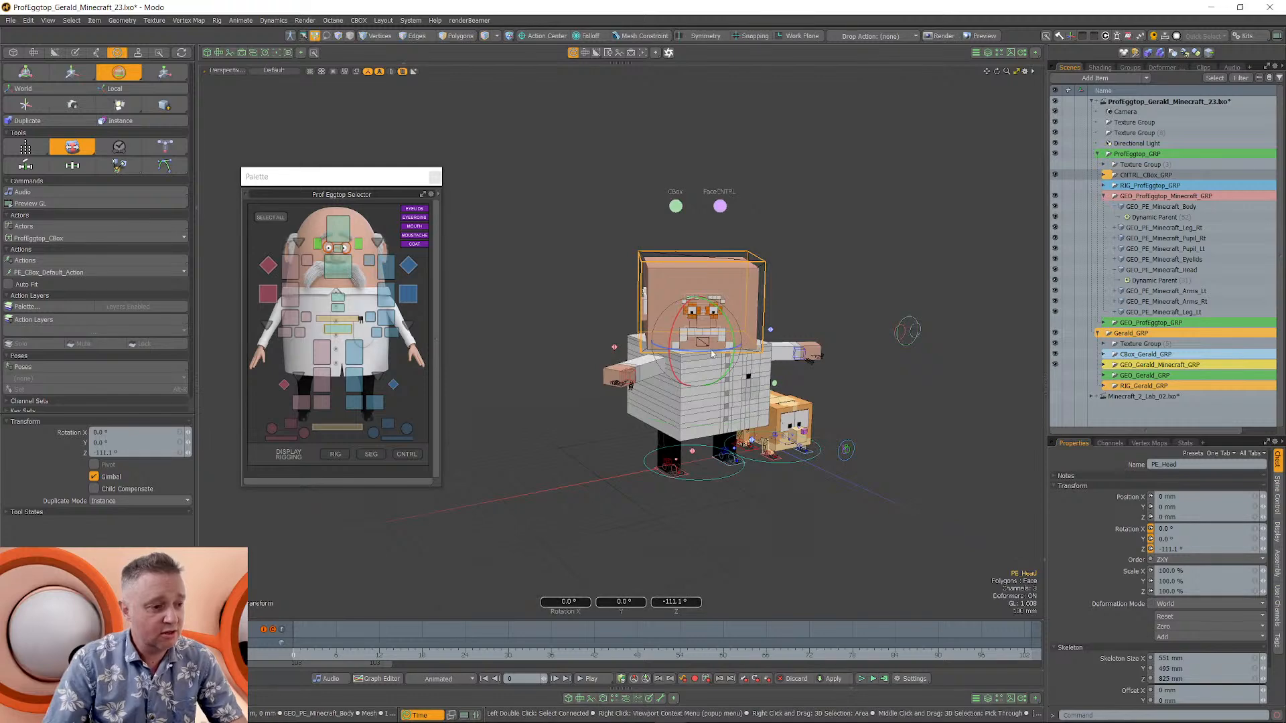
drag(700, 350, 683, 350)
click(705, 480)
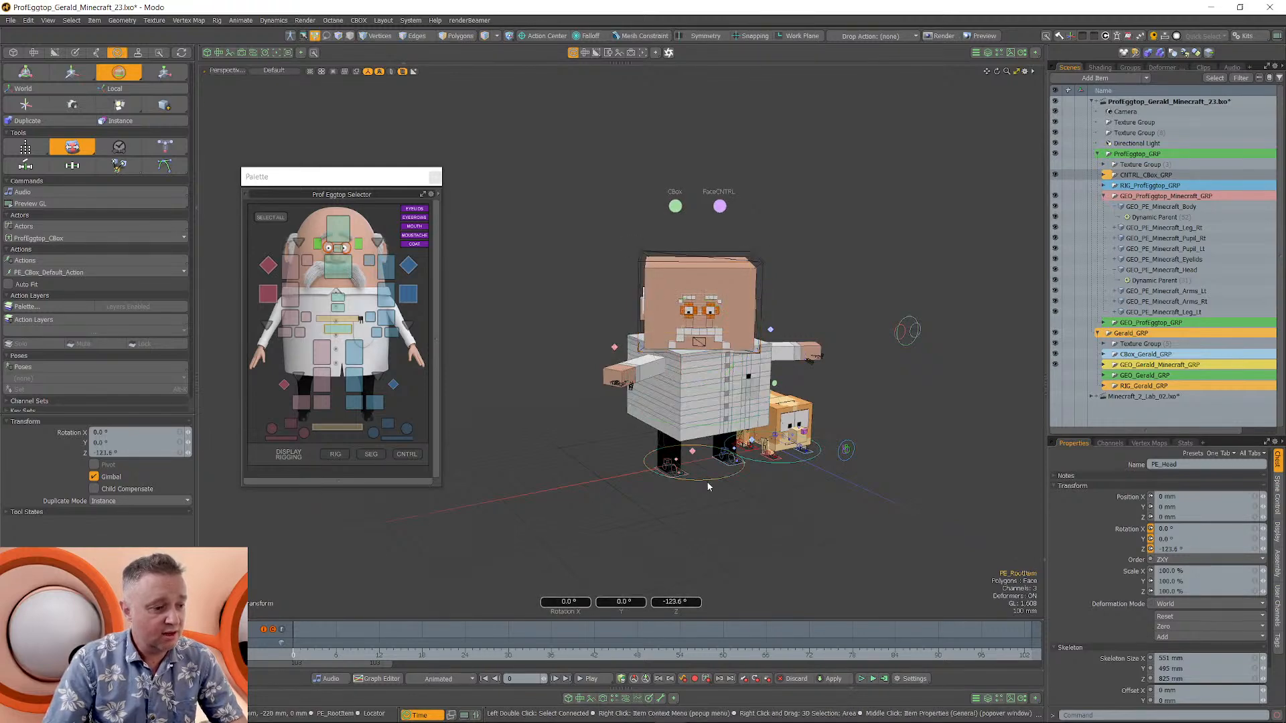
key(c)
click(706, 486)
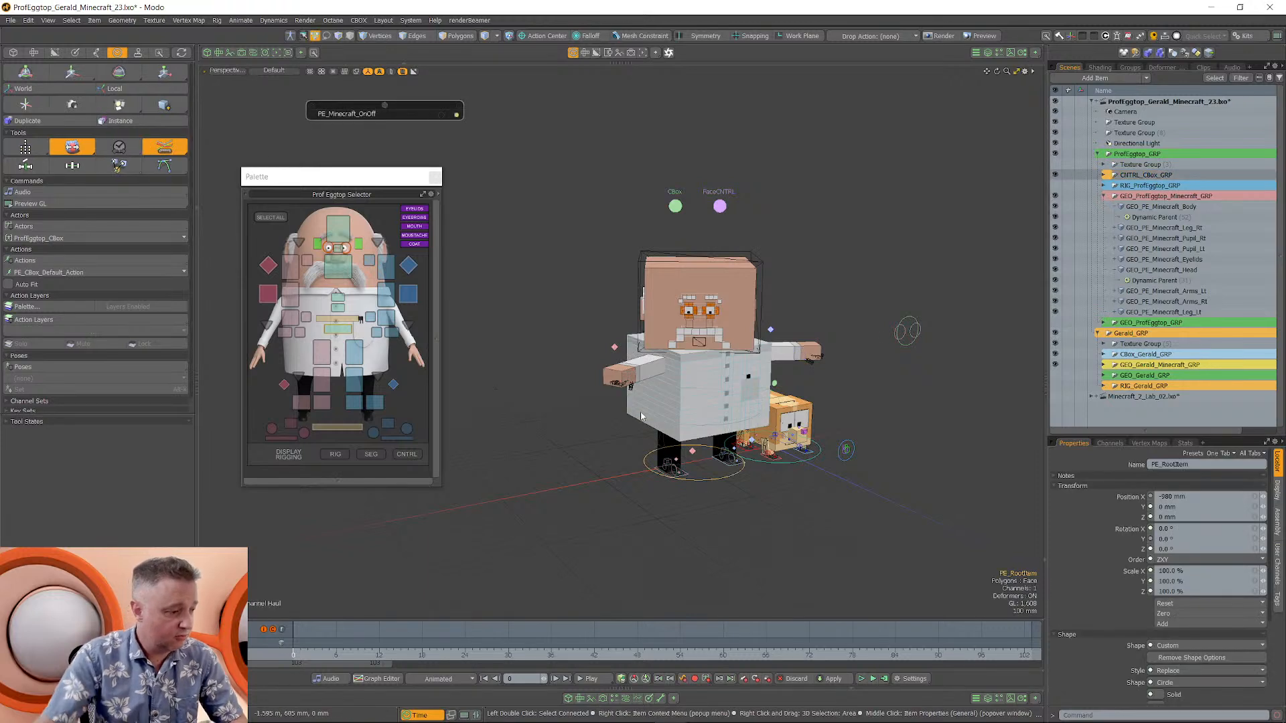
Animate the professor's head turn by rotating PE_Head to about -133.1° on Z at frame 12.
click(640, 267)
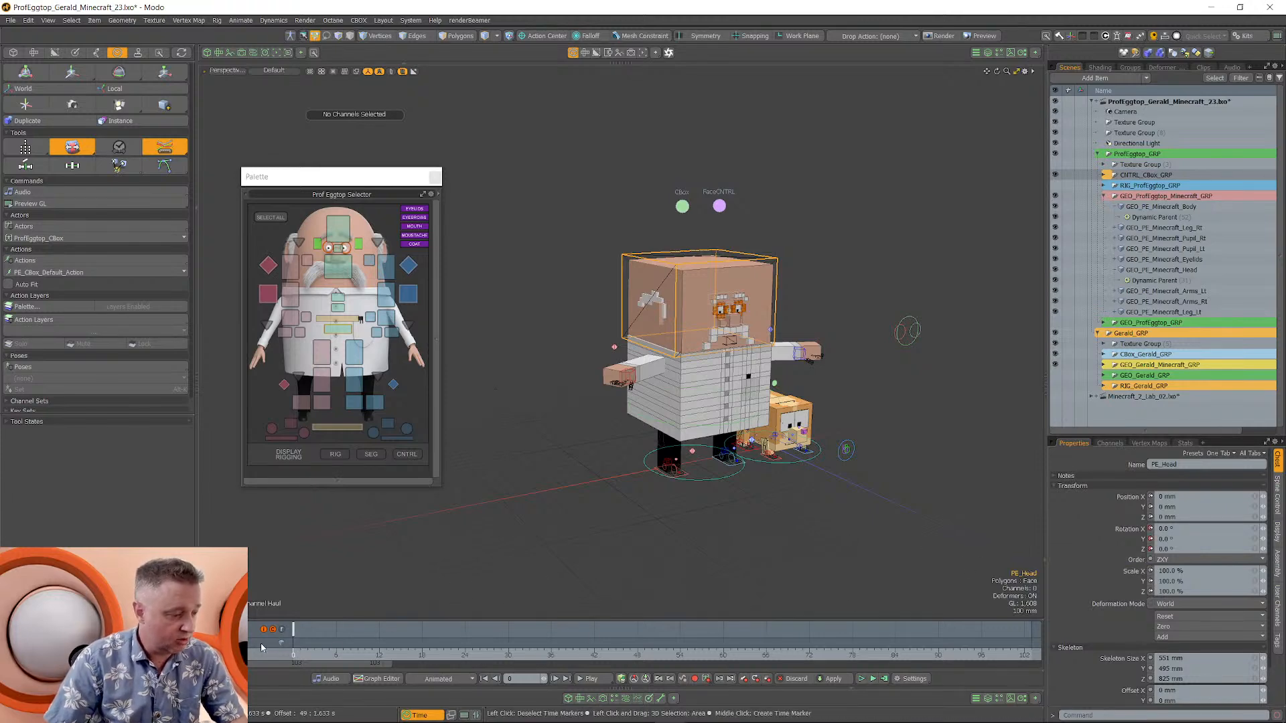
click(378, 660)
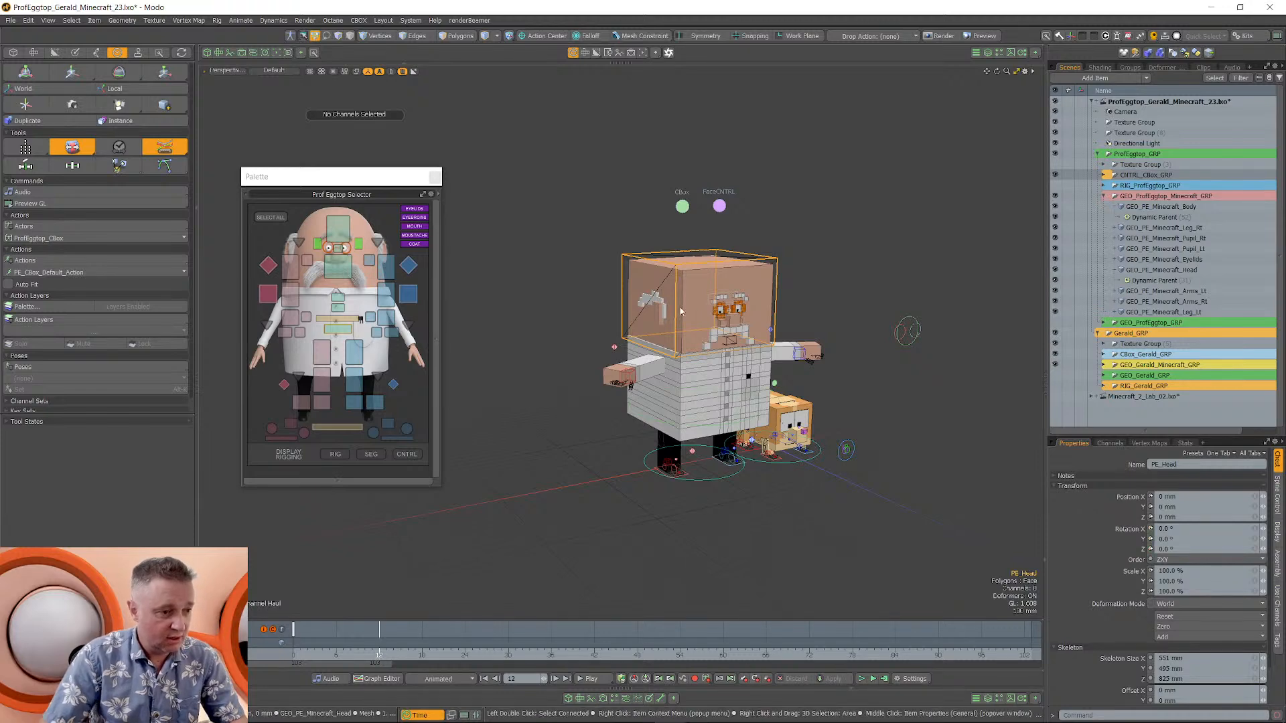
key(e)
alt+drag(701, 362, 620, 340)
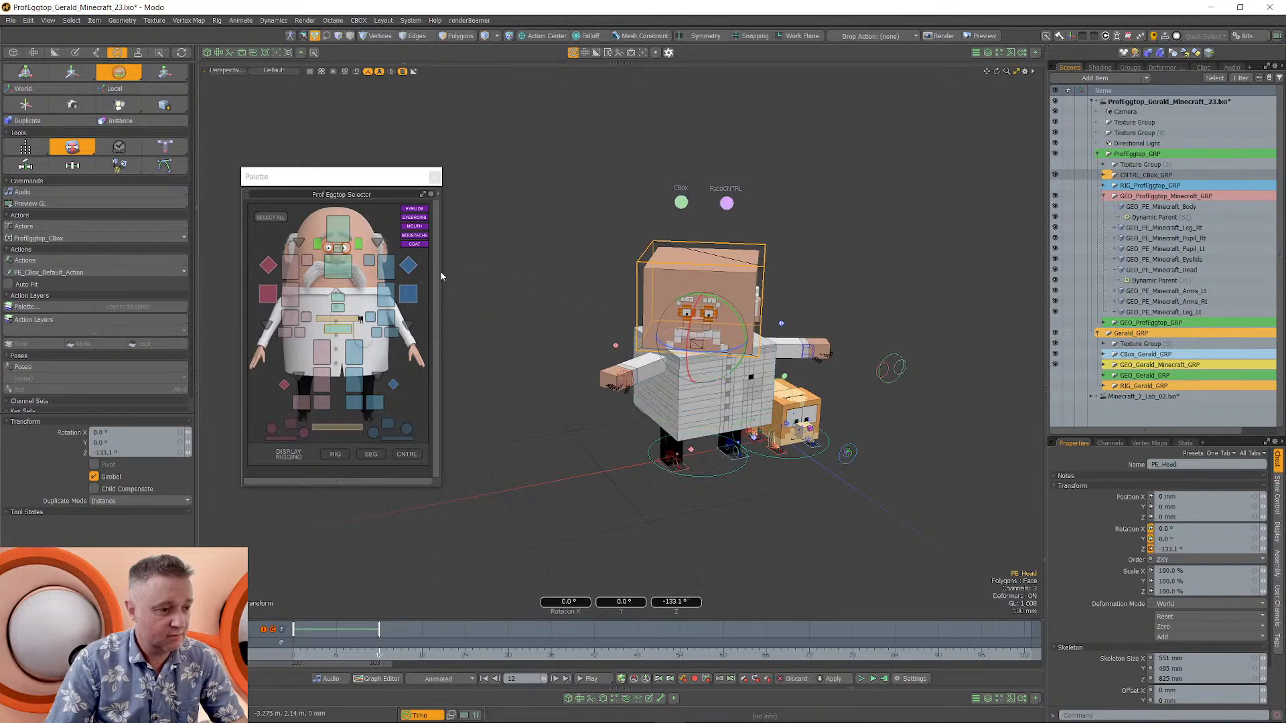
Scrub the timeline back and forth between frames 0 and 12 to review the head turn, and deselect the head controller.
mouse_move(802, 341)
alt+mouse_down()
mouse_move(771, 346)
mouse_move(827, 331)
alt+mouse_up()
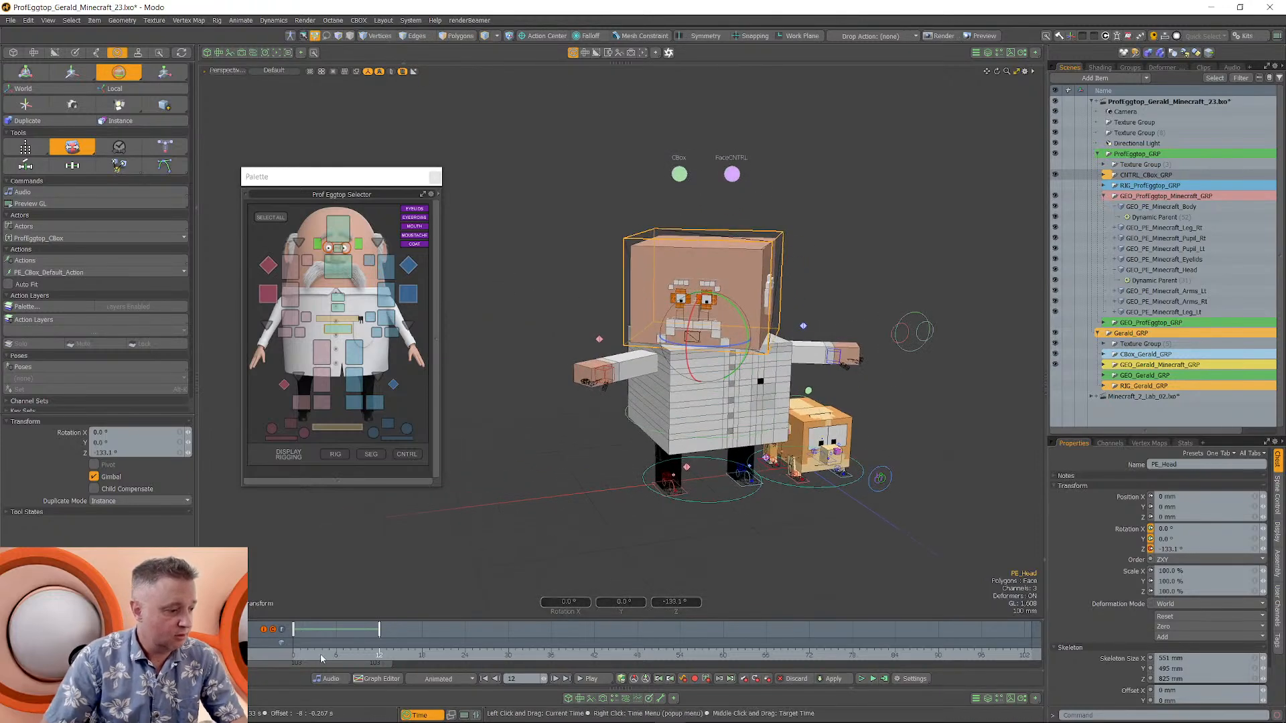
mouse_move(320, 653)
mouse_down()
mouse_move(351, 653)
mouse_move(293, 653)
mouse_move(364, 653)
mouse_up()
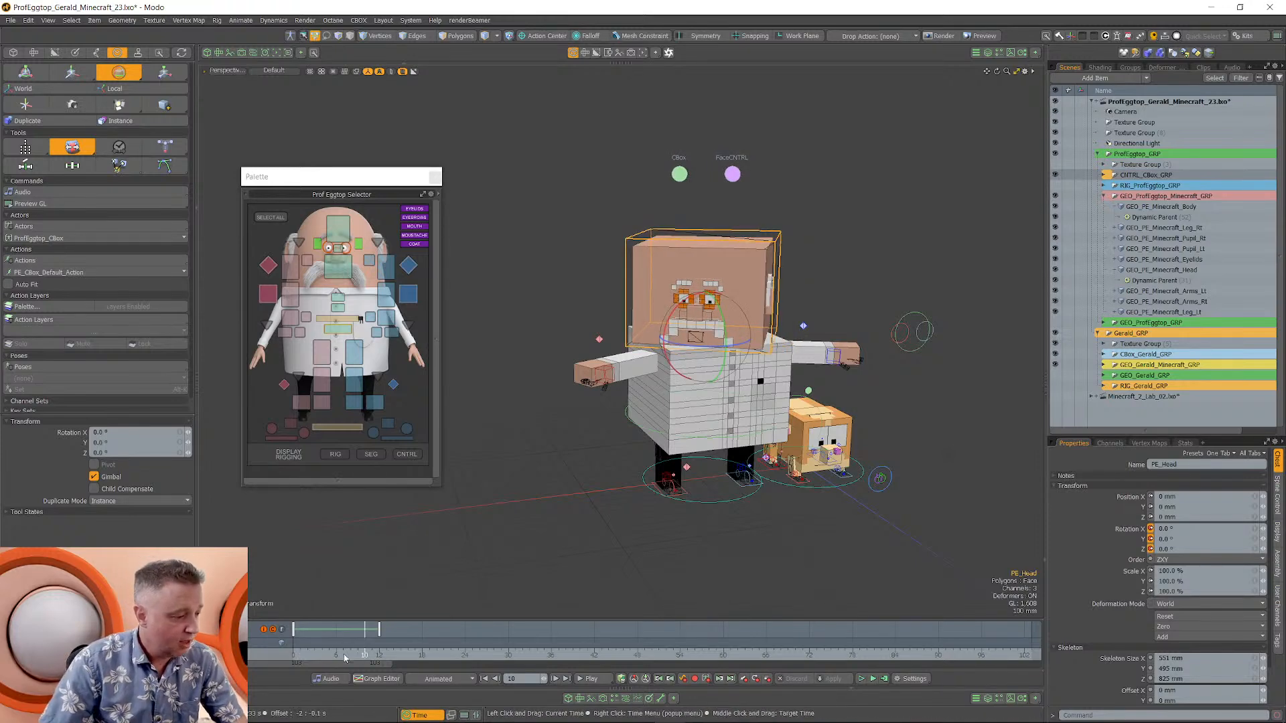
click(337, 654)
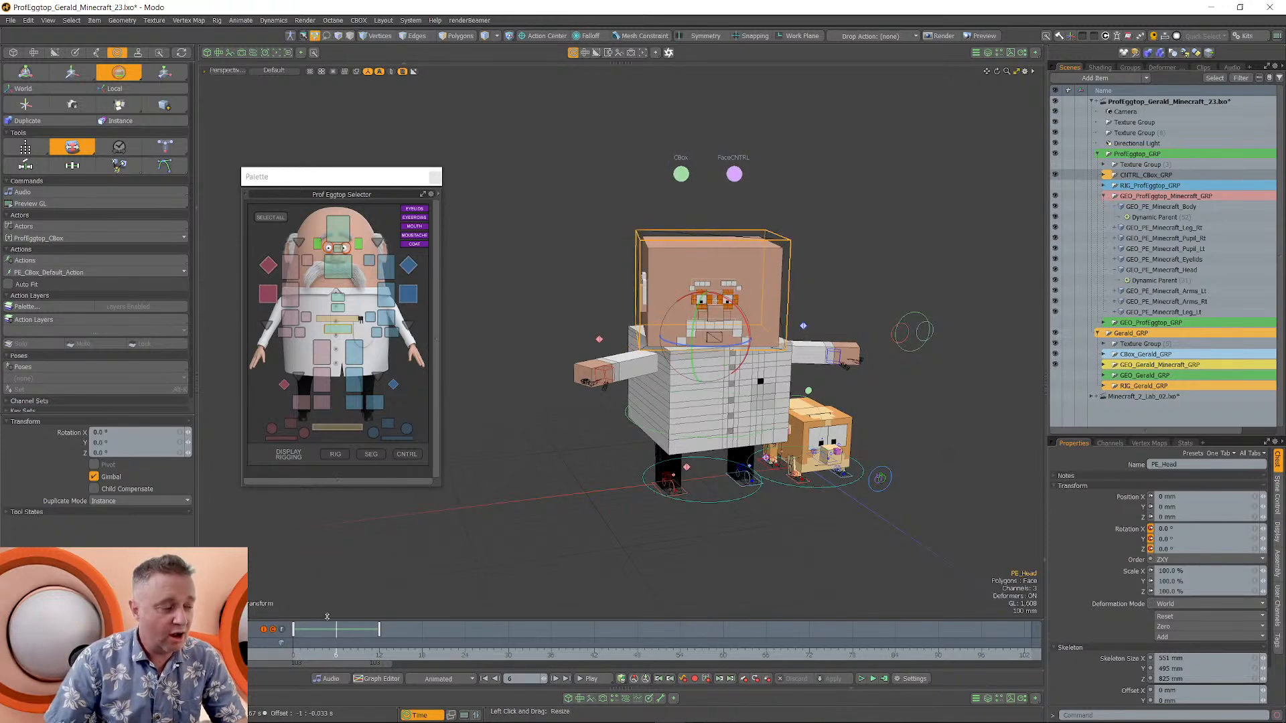
click(509, 324)
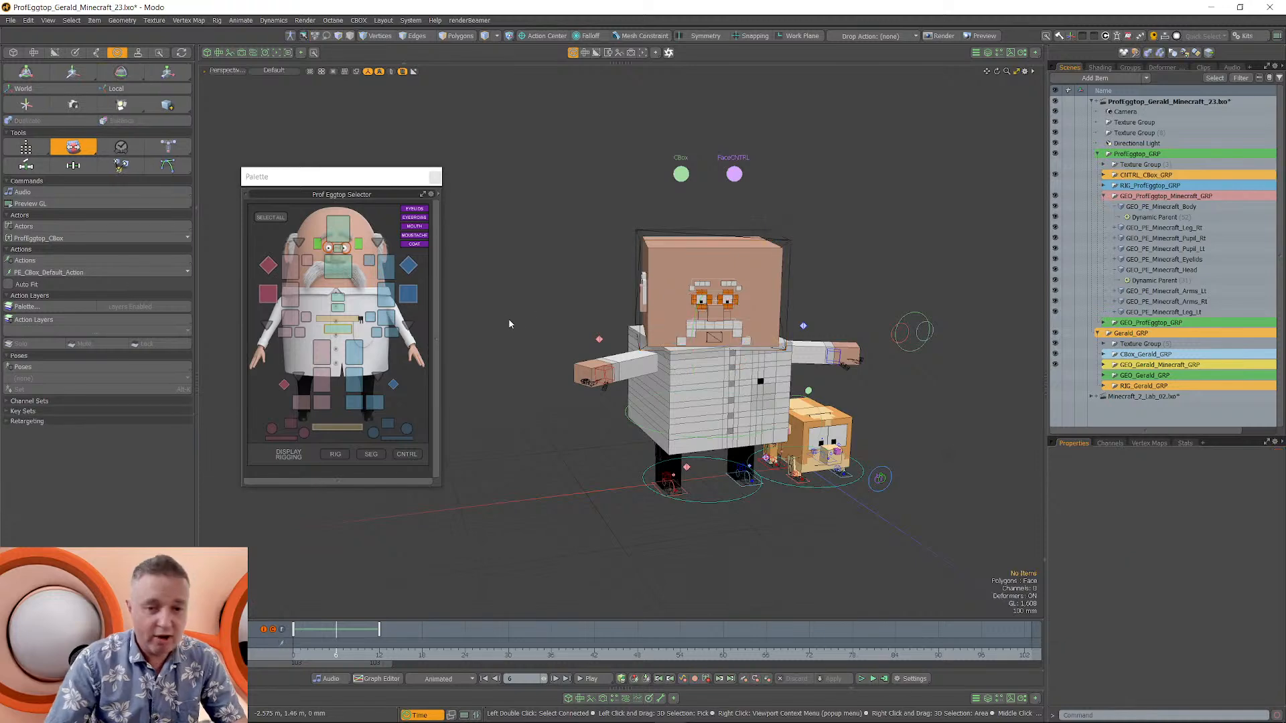
Select the professor's root controller, move the PE_Minecraft_OnOff control clear of the palette and return to frame 0.
click(701, 508)
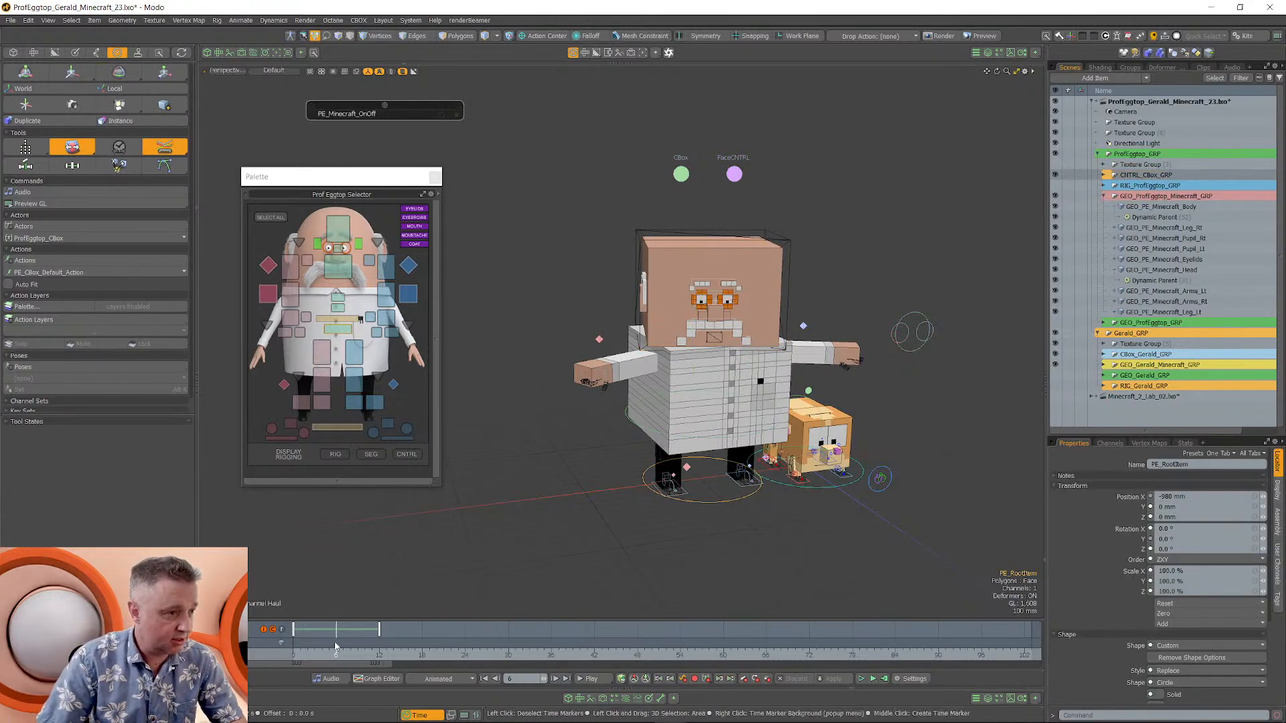
drag(336, 112, 479, 123)
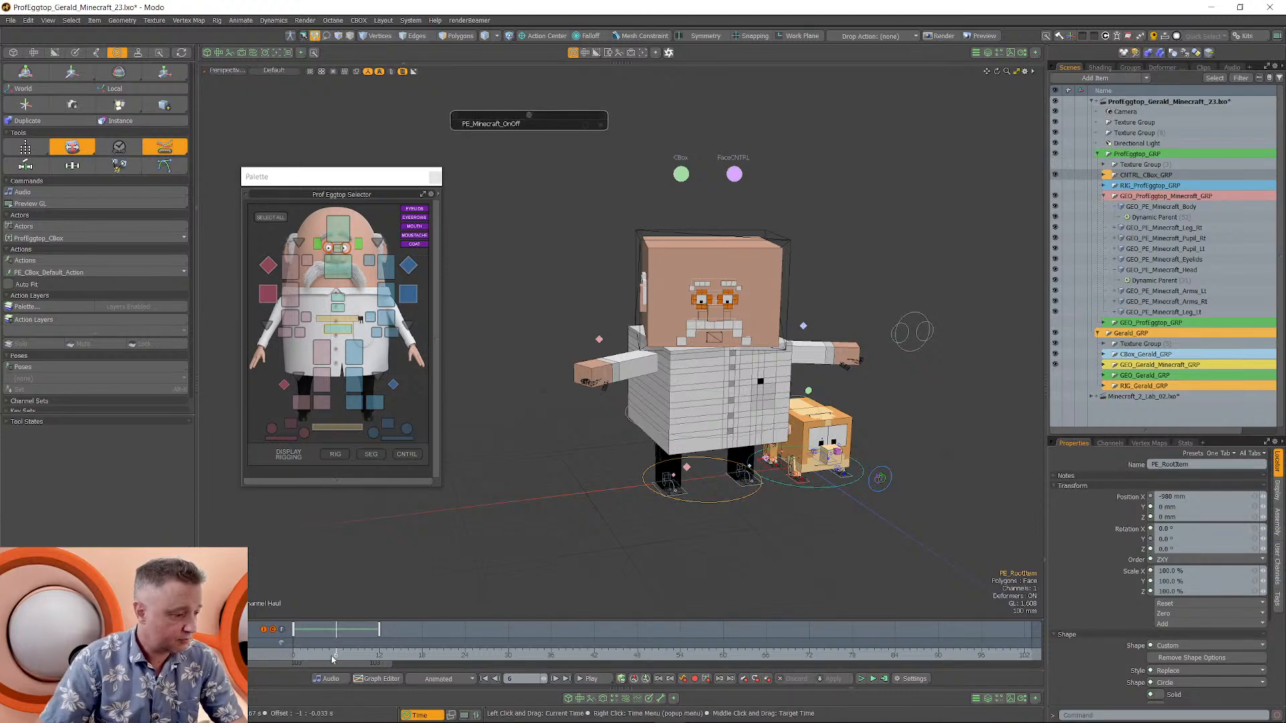
drag(335, 654, 267, 655)
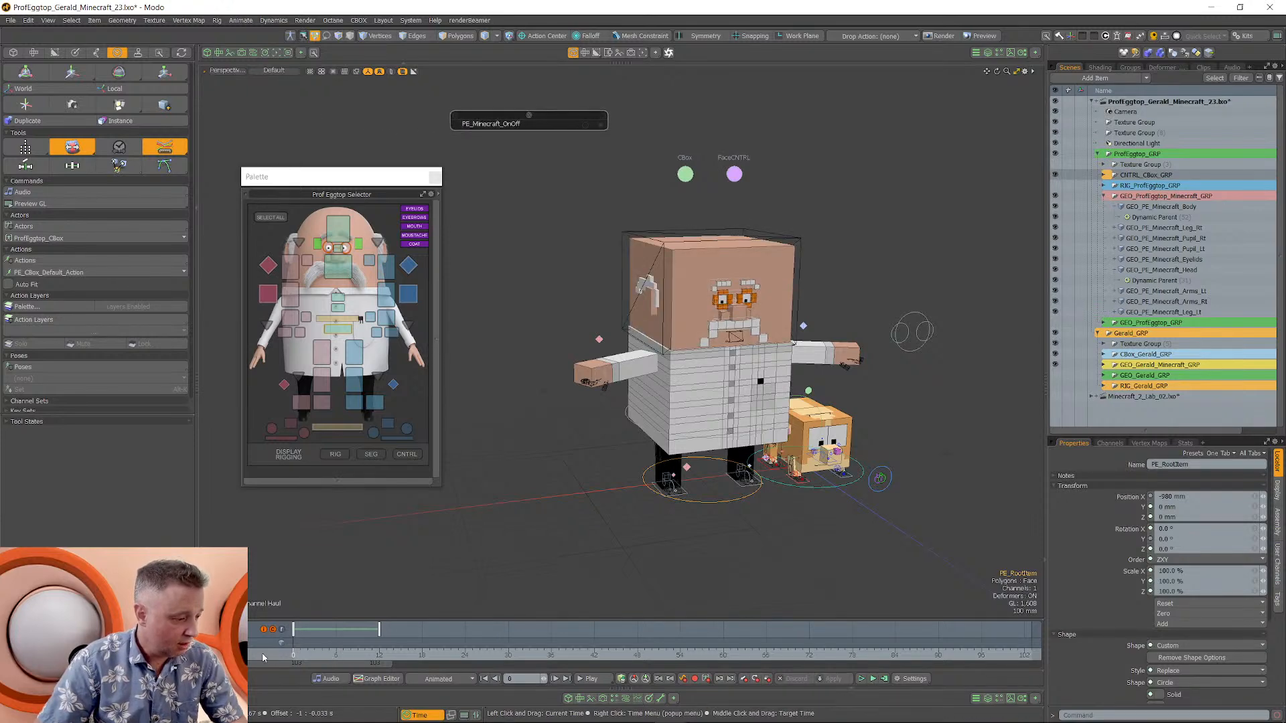
Show the Graph Editor, move the character selector palette aside and locate the root controller's PE_Minecraft_OnOff channel.
click(638, 699)
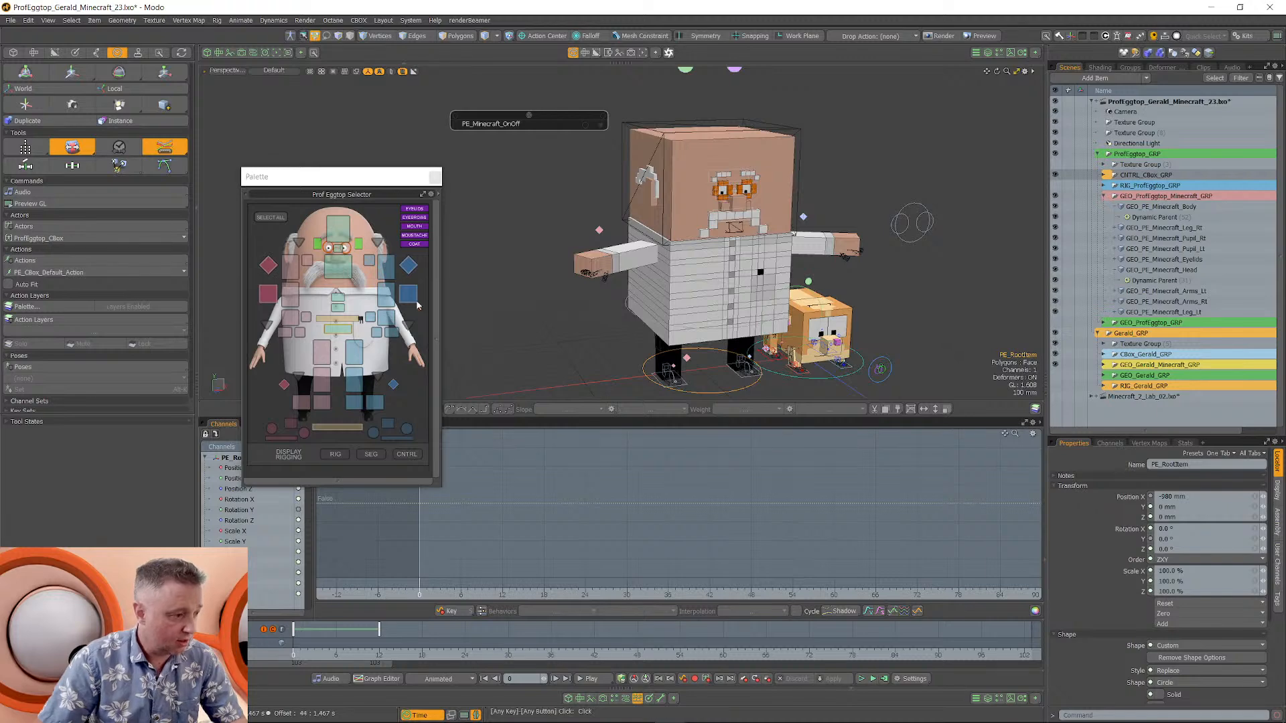
drag(360, 176, 198, 85)
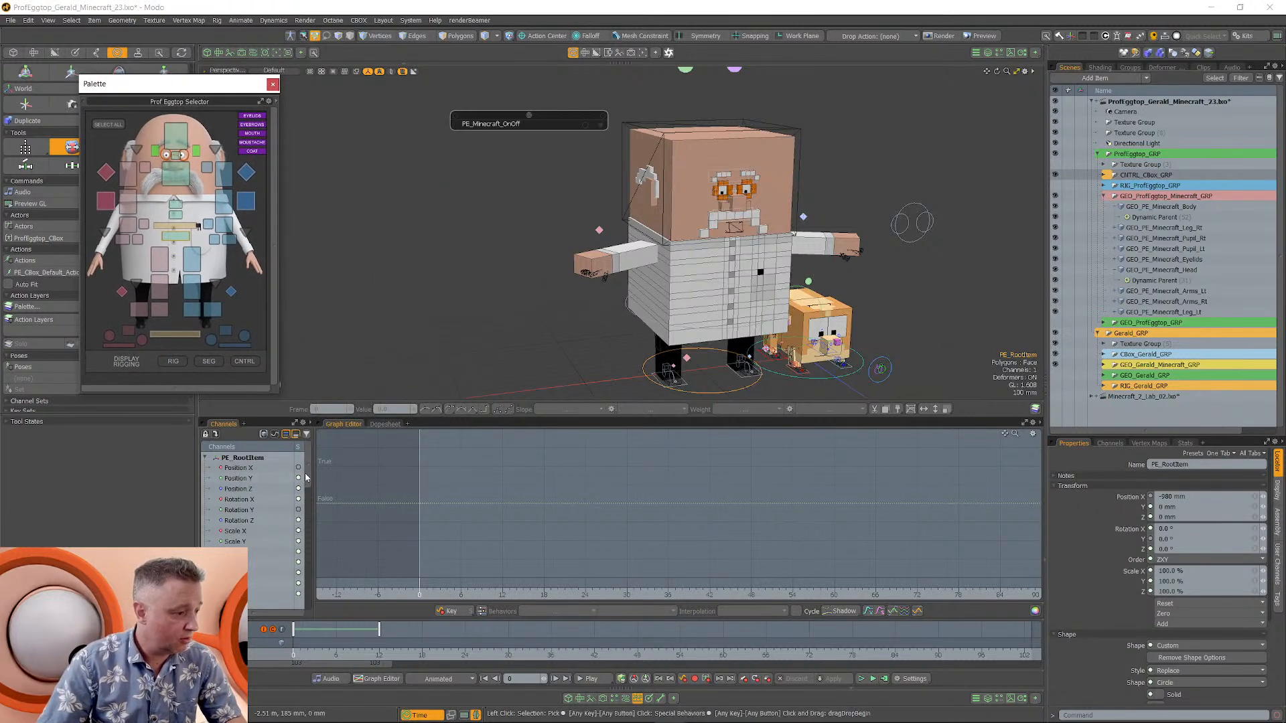
drag(308, 481, 322, 606)
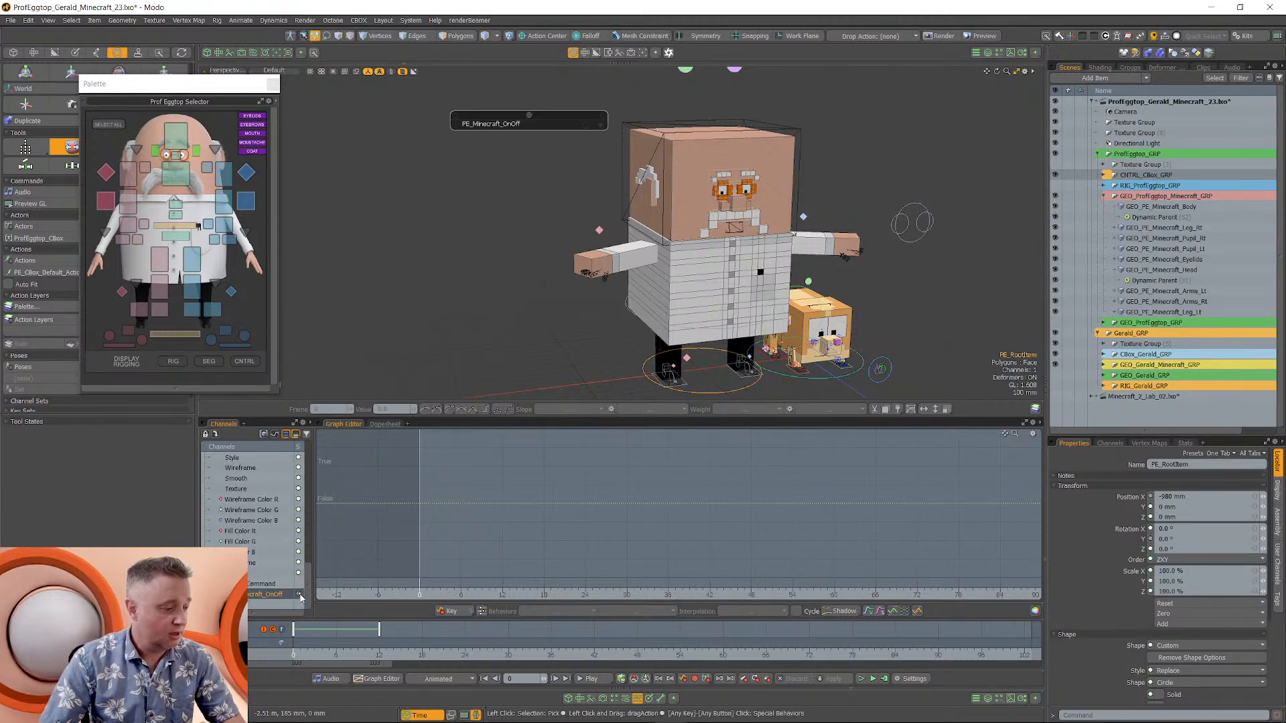
Key PE_Minecraft_OnOff as True at frame 0 and False at frame 6, and scrub back to frame 0 to review the switch.
click(299, 595)
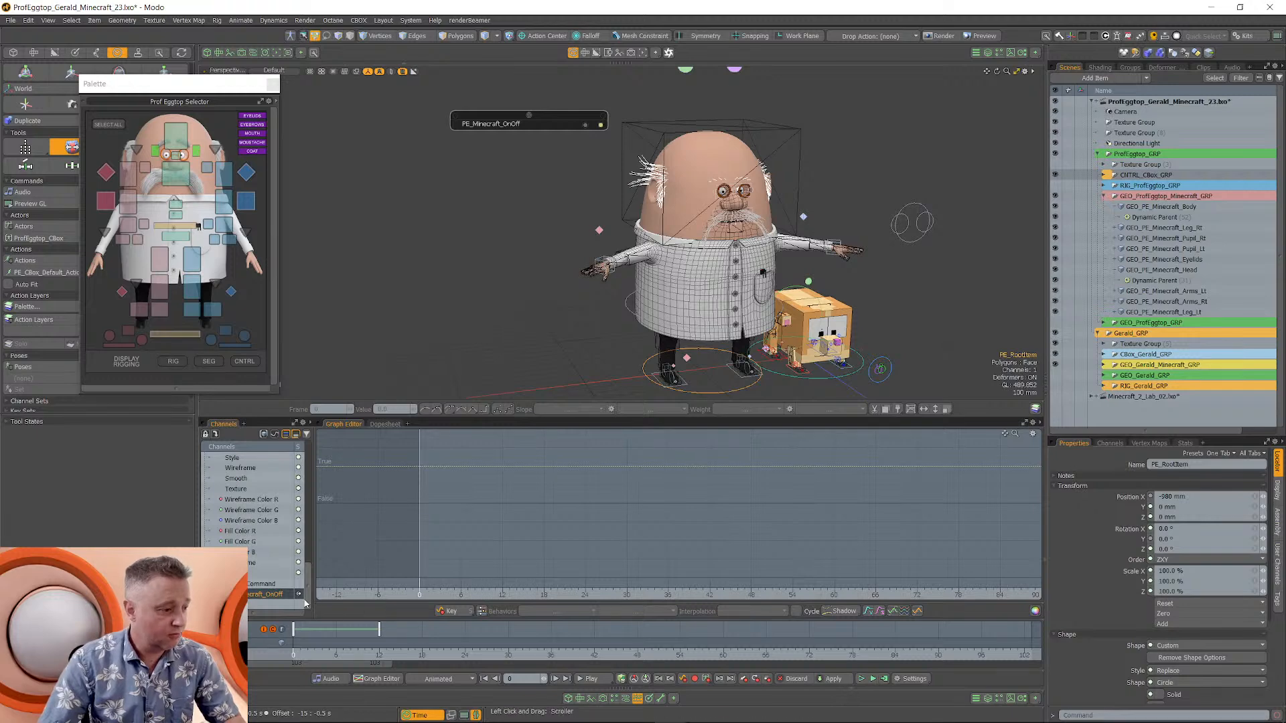
click(452, 611)
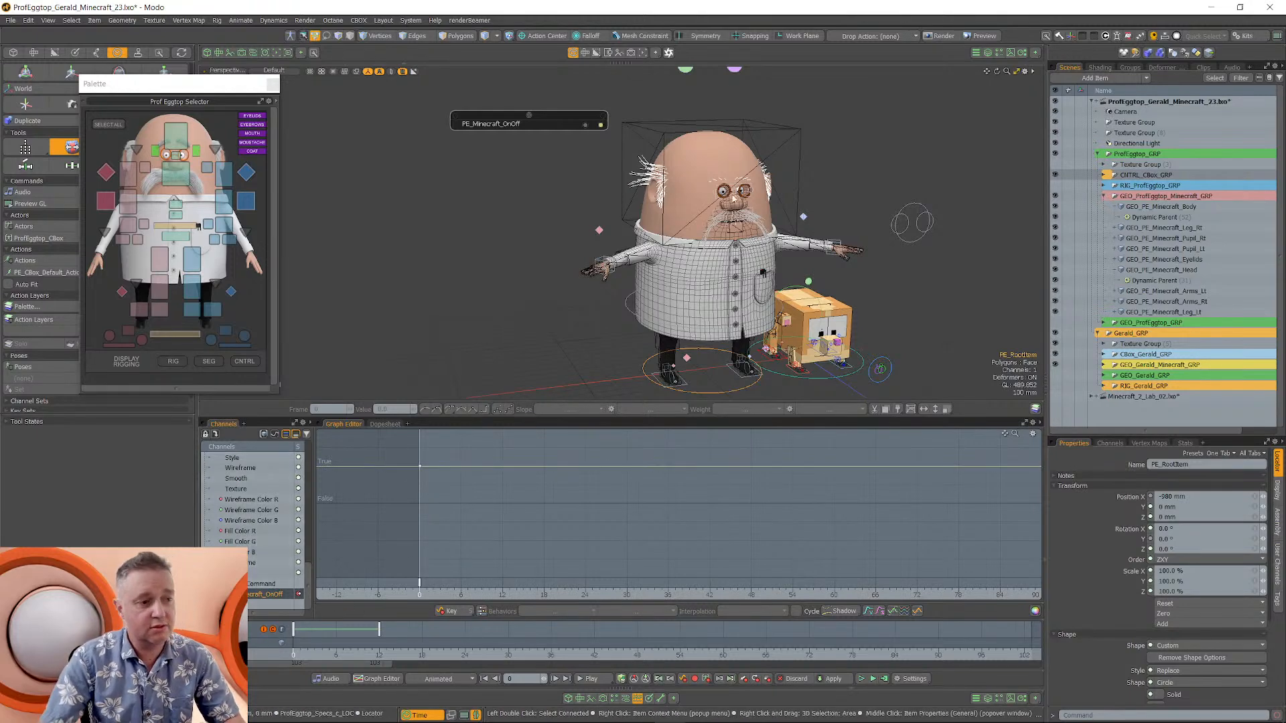
click(461, 595)
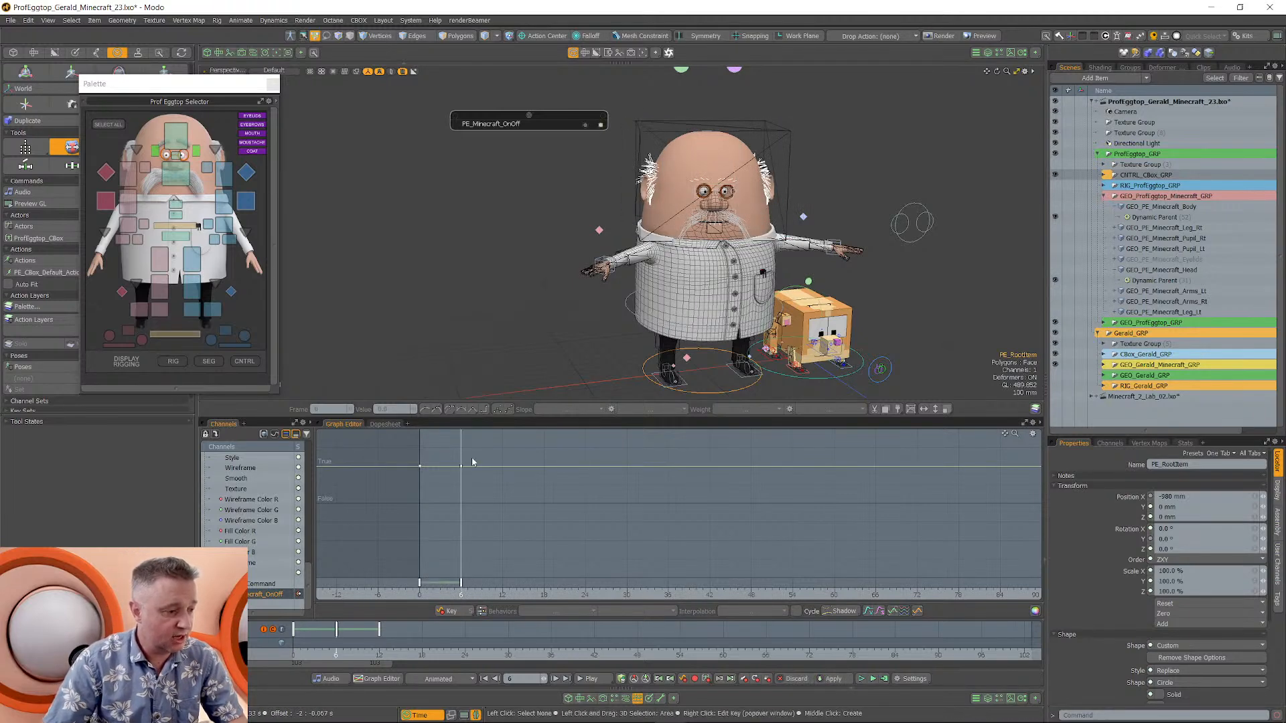
click(452, 611)
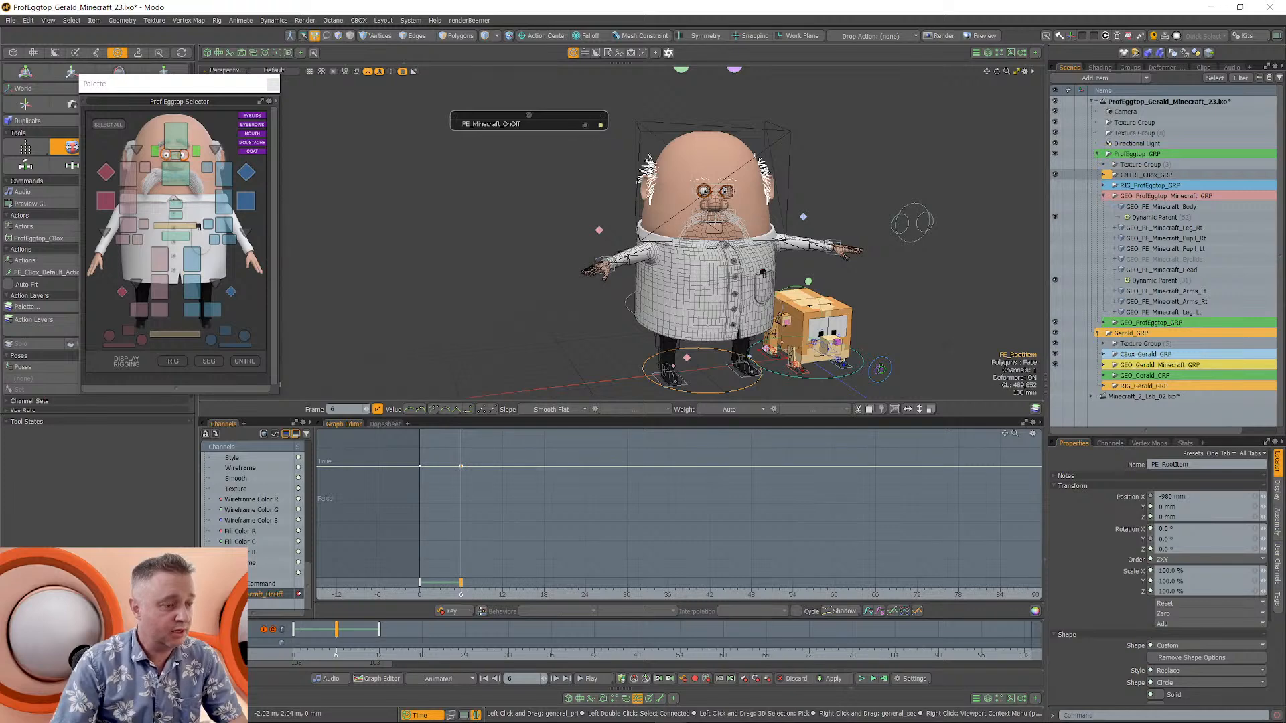
click(583, 125)
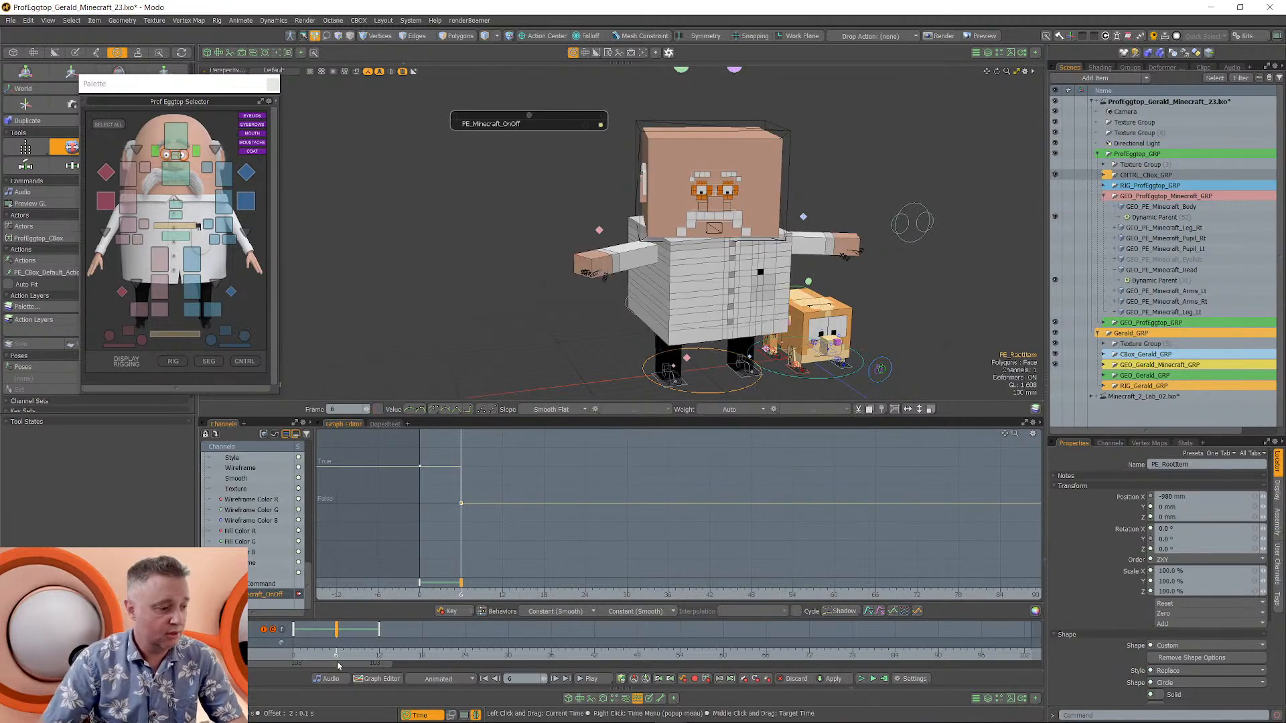
mouse_move(298, 656)
mouse_down()
mouse_move(365, 656)
mouse_move(293, 658)
mouse_up()
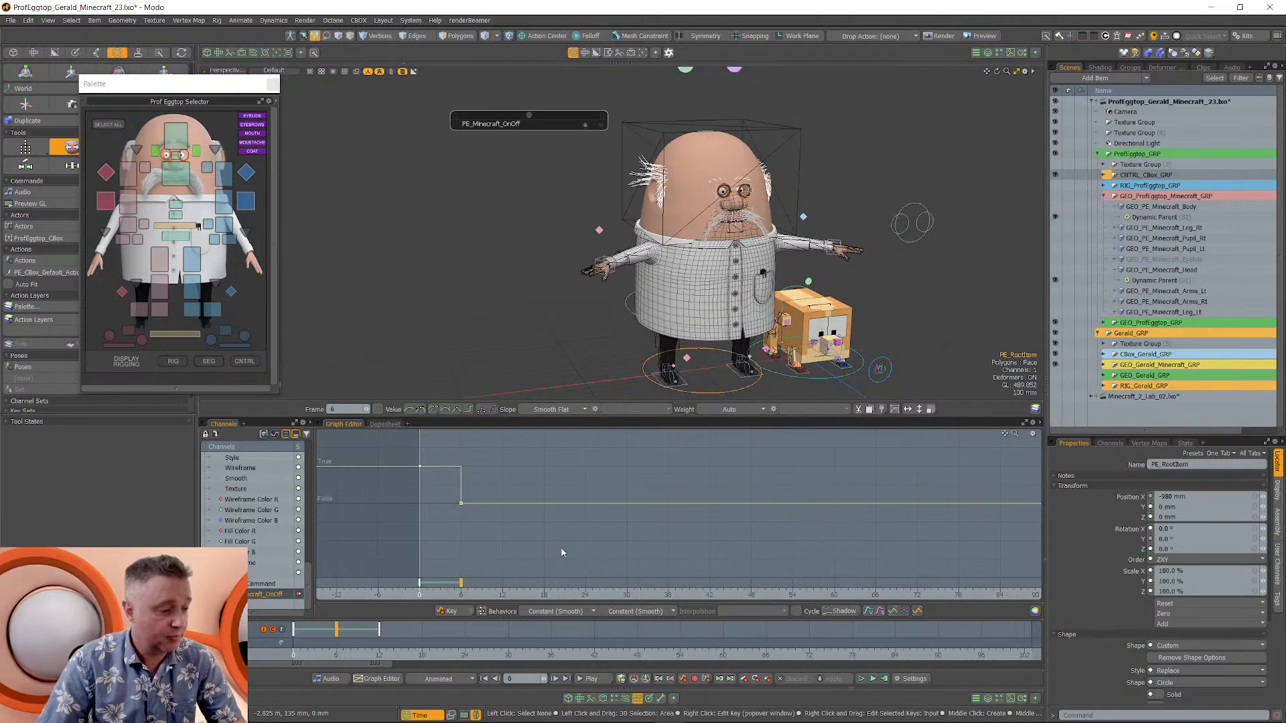
Show the ProfEggtop schematic and examine the nodes linking PE_RootItem's PE_Minecraft_OnOff through both comparisons to the two geometry groups.
click(630, 703)
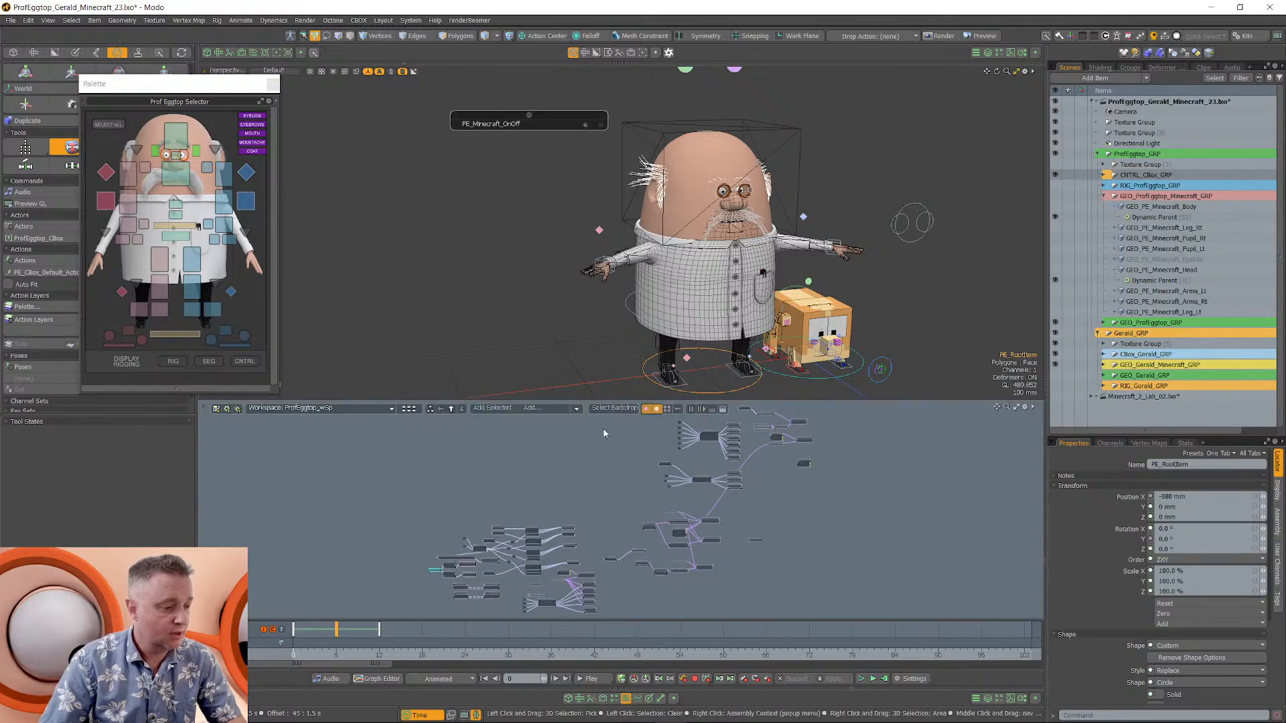
alt+drag(579, 503, 737, 440)
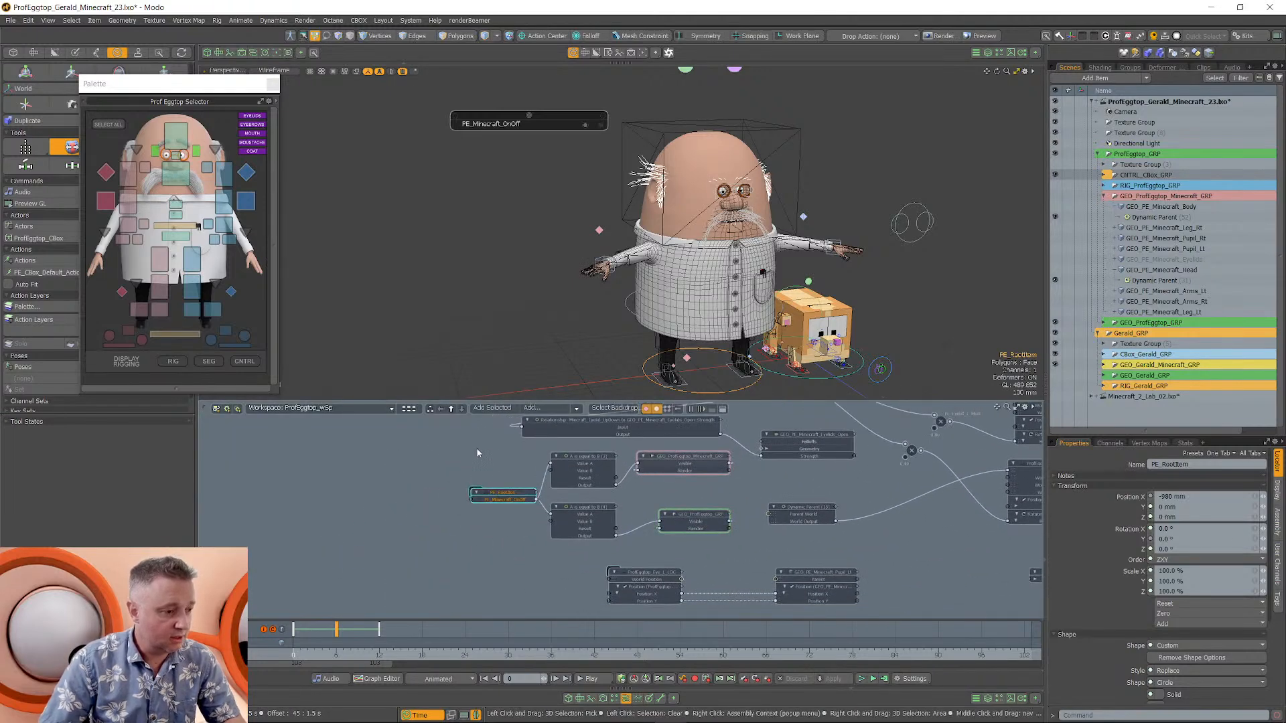
drag(465, 446, 650, 496)
alt+drag(650, 495, 467, 469)
scroll(529, 463, up, 5)
middle_drag(527, 464, 730, 471)
scroll(728, 470, down, 1)
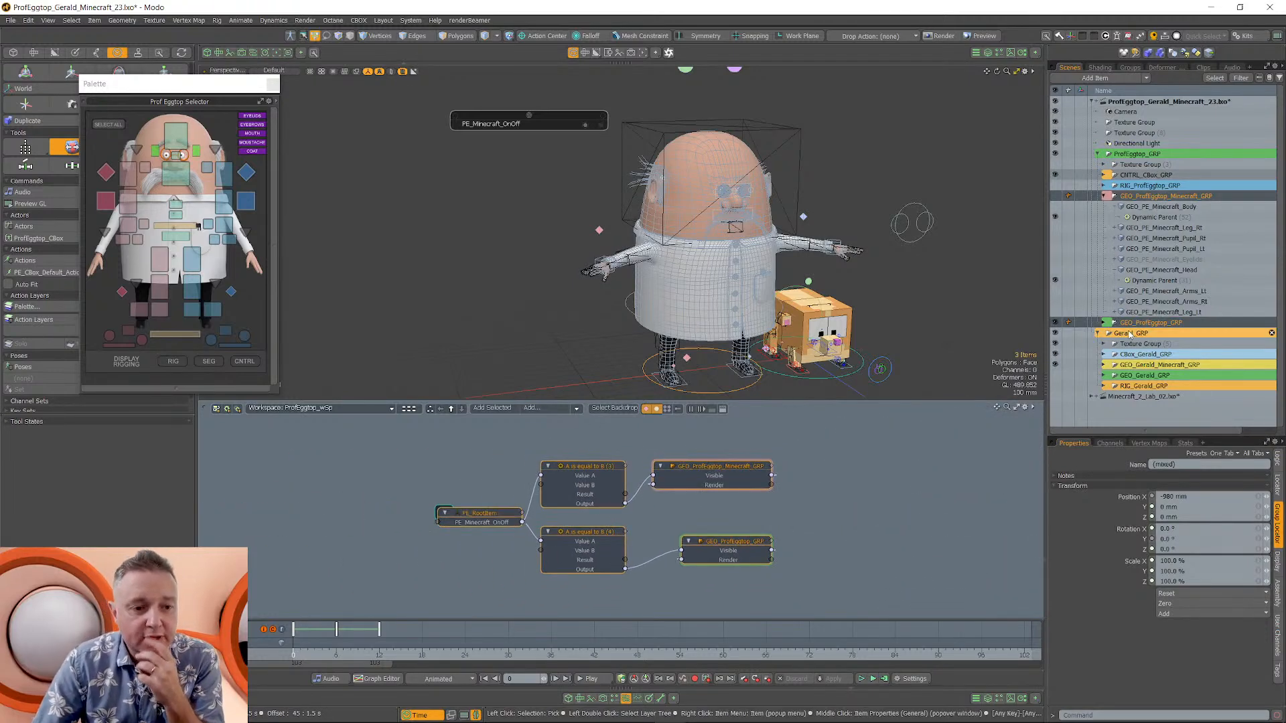
Collapse GEO_ProfEggtop_Minecraft_GRP in the item list and alternately select it and GEO_ProfEggtop_GRP to compare the two geometry groups.
click(1137, 326)
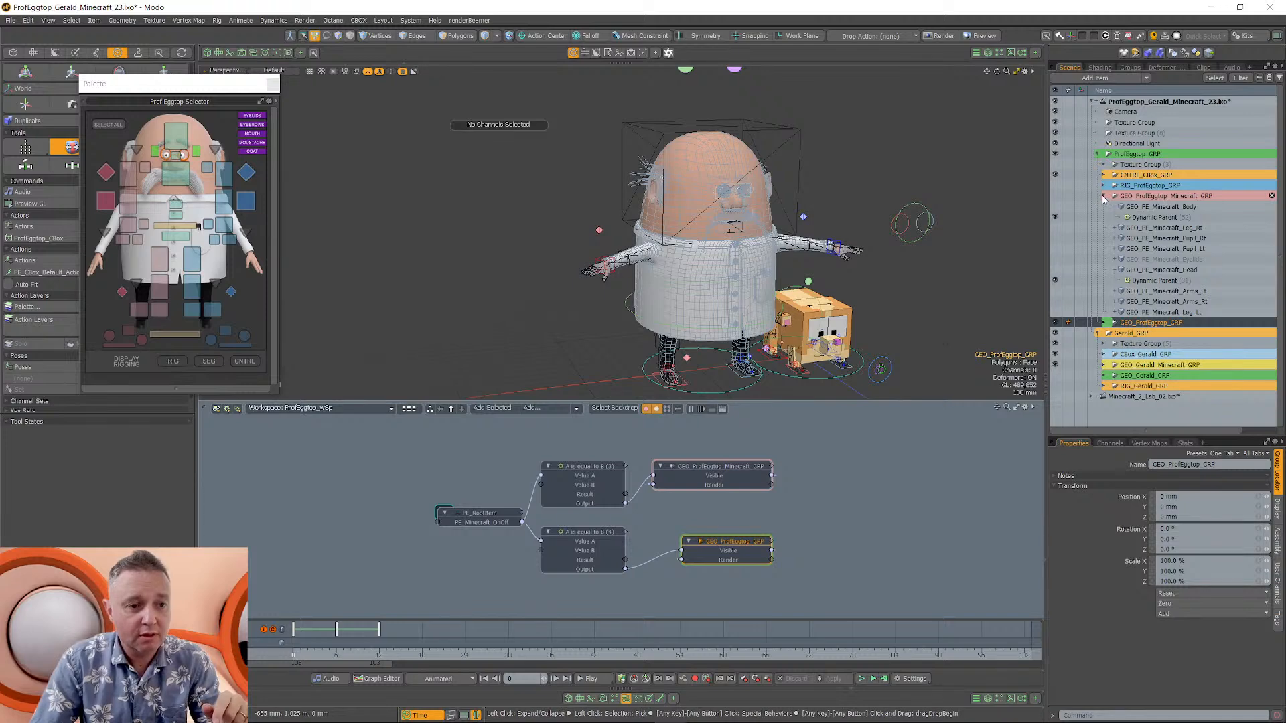
click(1104, 196)
click(1122, 197)
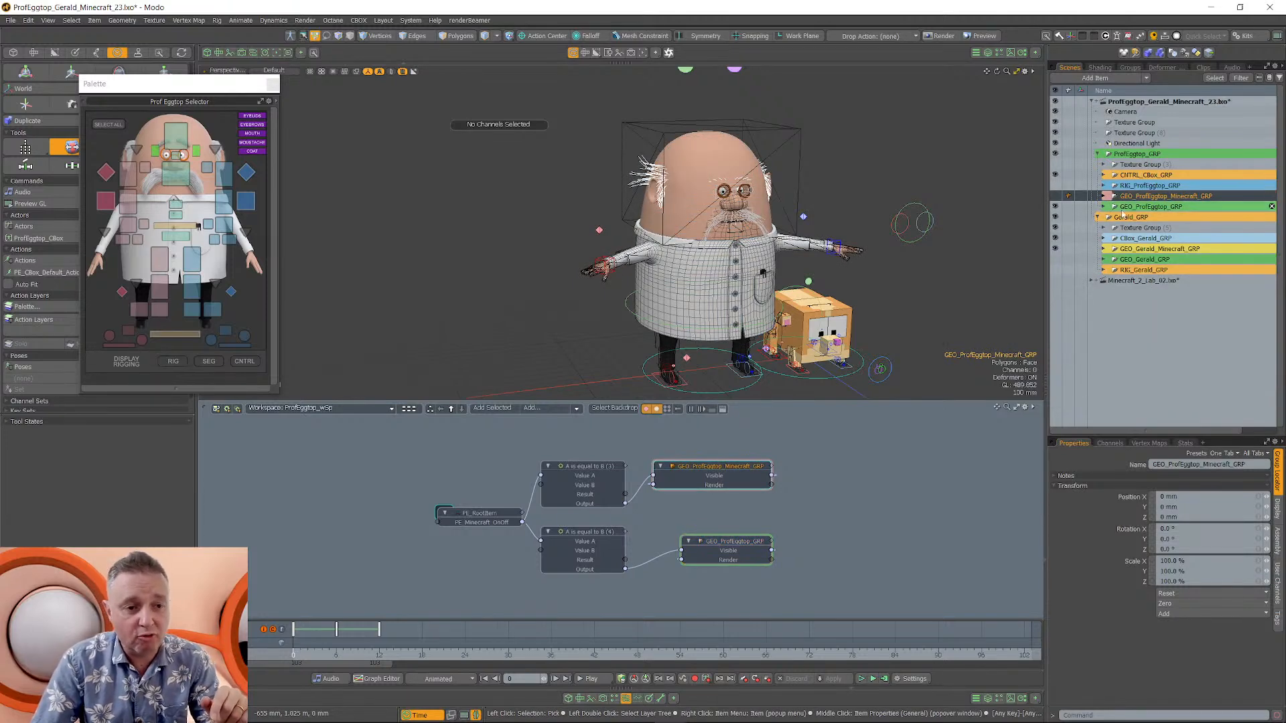
click(1147, 207)
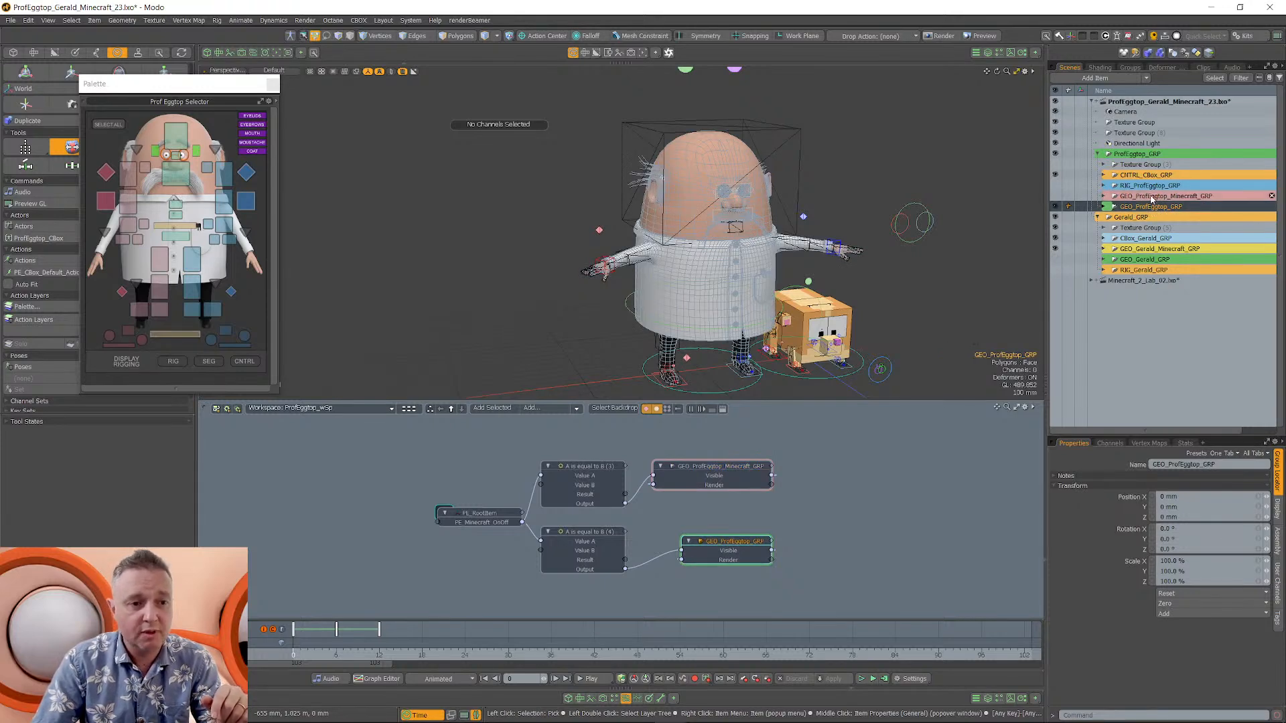
click(1146, 197)
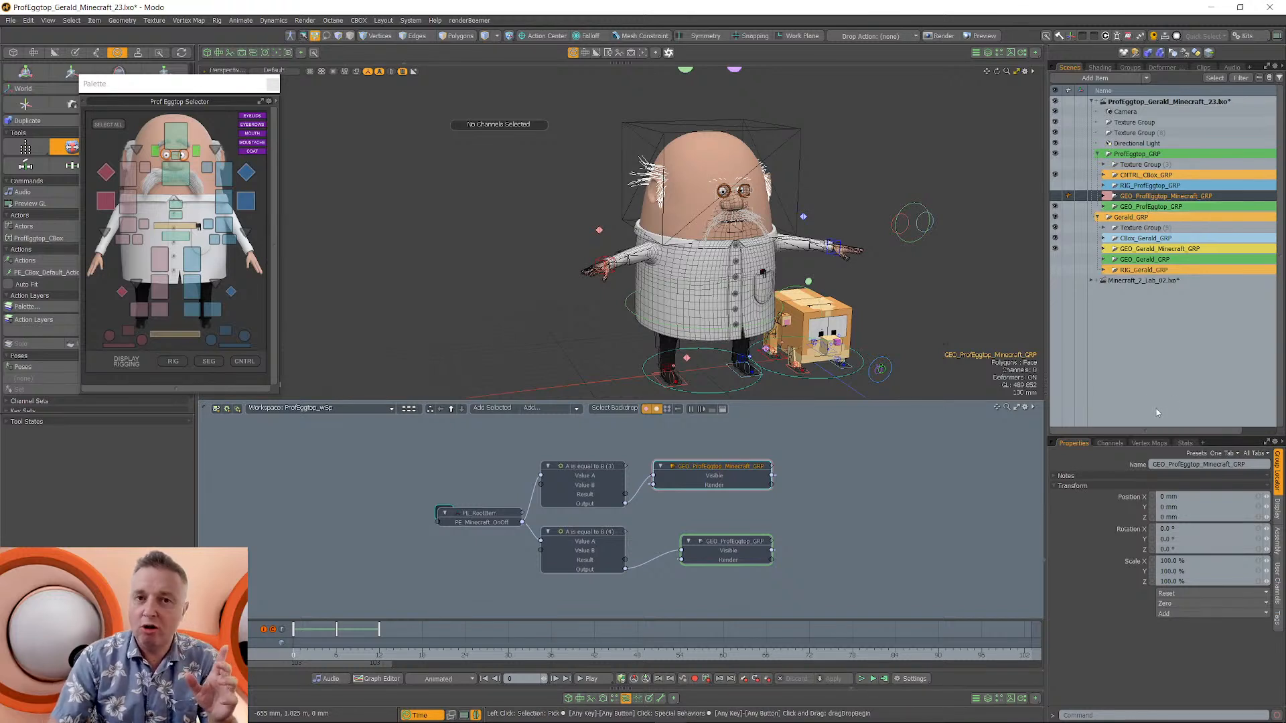
Show the channels of GEO_ProfEggtop_Minecraft_GRP, enlarge the channel list and select Visible and Render.
click(1112, 443)
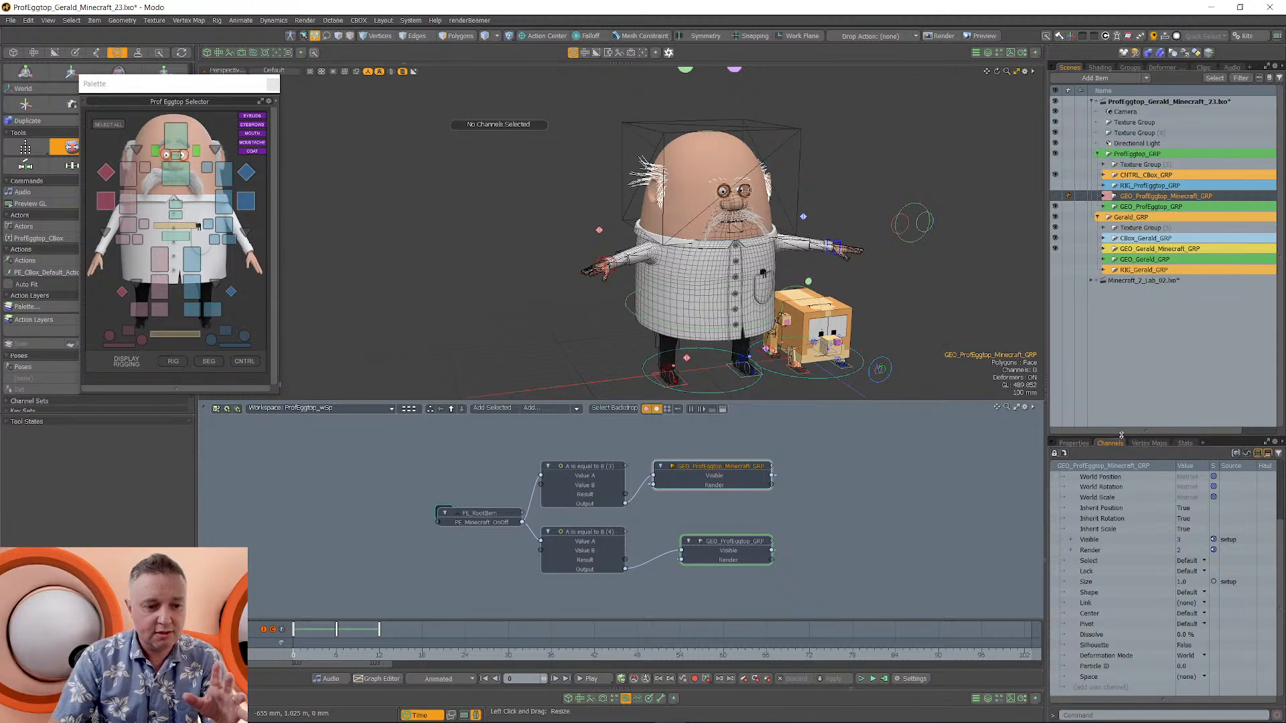
drag(1119, 435, 1113, 289)
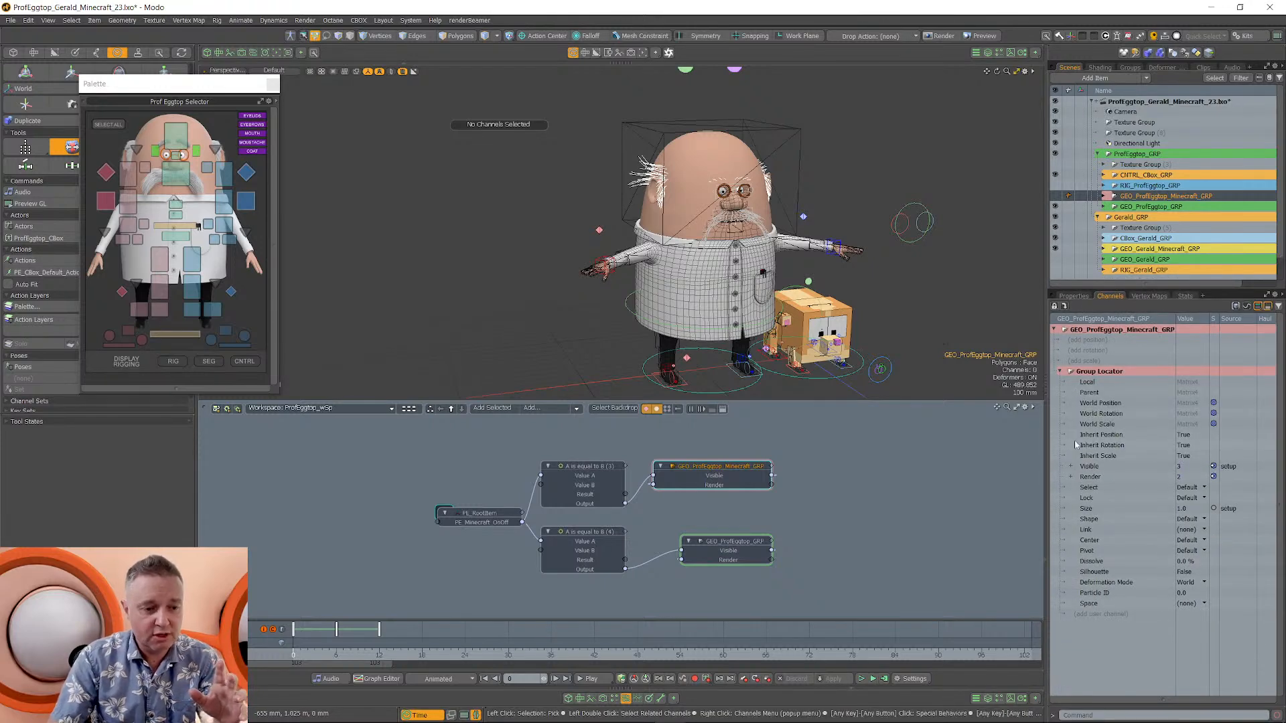
click(1089, 467)
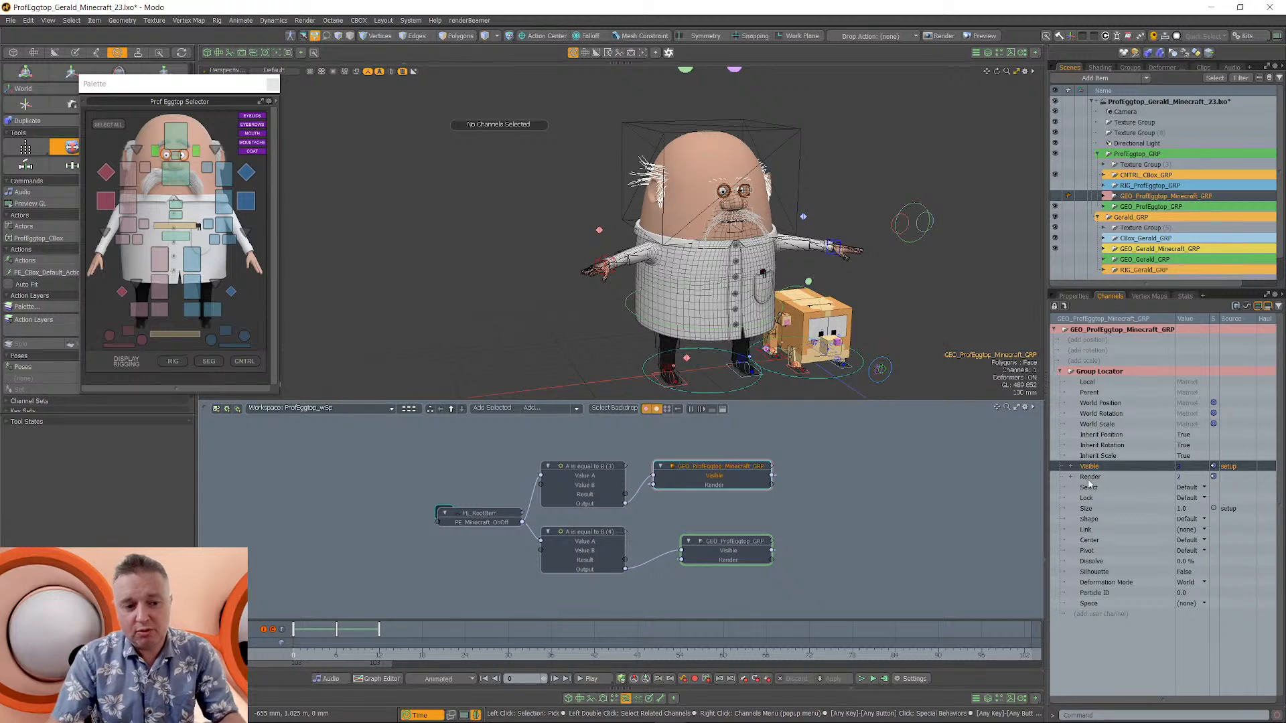
shift+click(1085, 477)
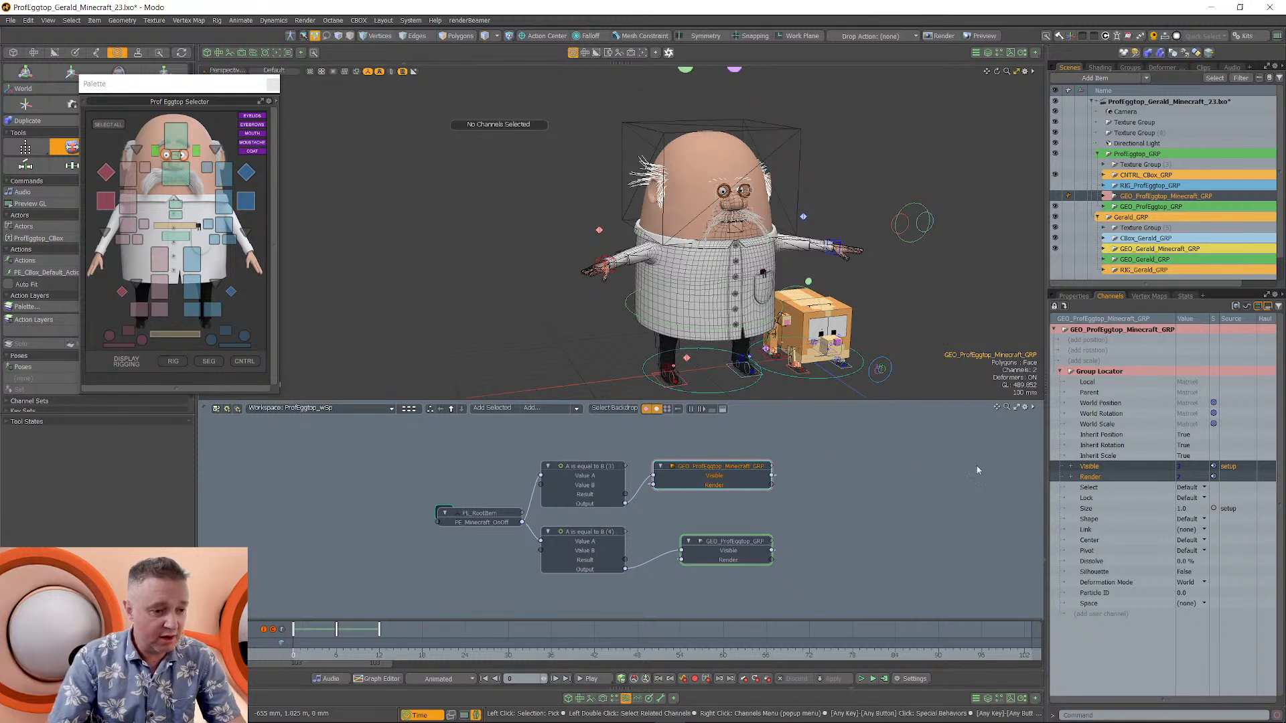
Move the GEO_ProfEggtop_Minecraft_GRP node farther away from its A is equal to B (3) node in the schematic.
click(715, 476)
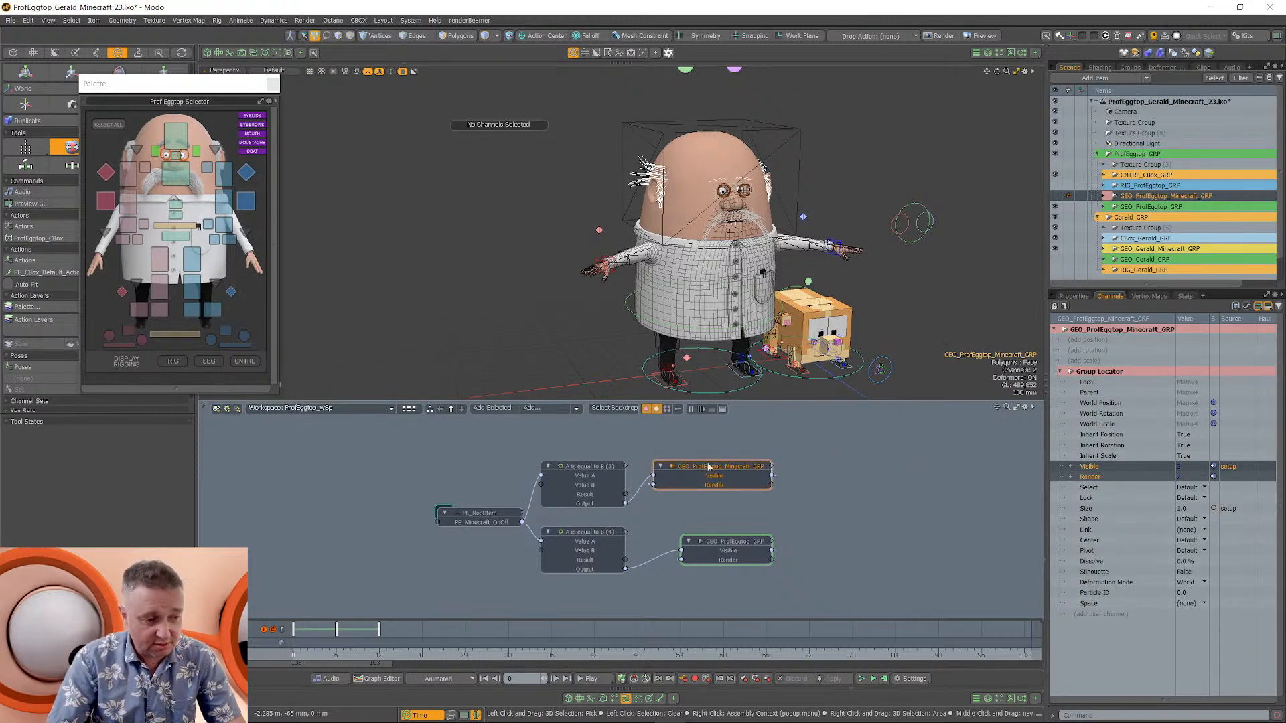
click(815, 461)
drag(724, 470, 772, 470)
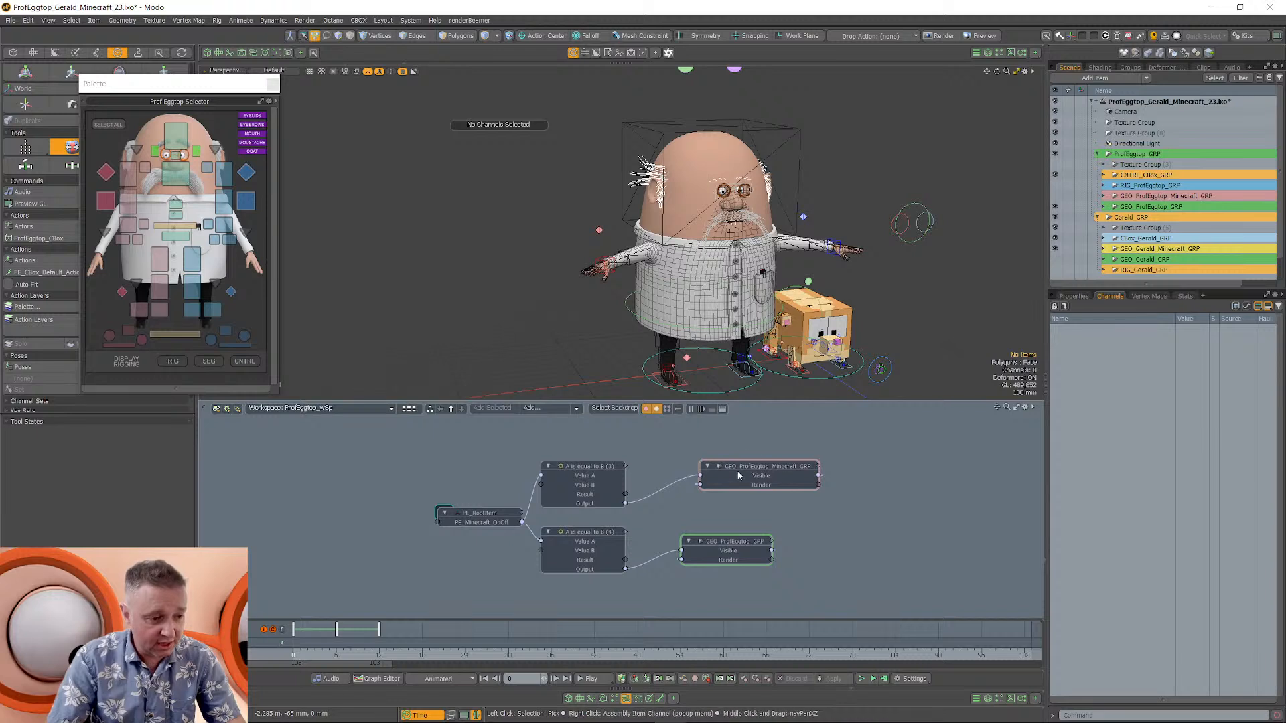
Disconnect the Render channel on the GEO_ProfEggtop_Minecraft_GRP node and link the node's Visible output back to Render.
click(1149, 196)
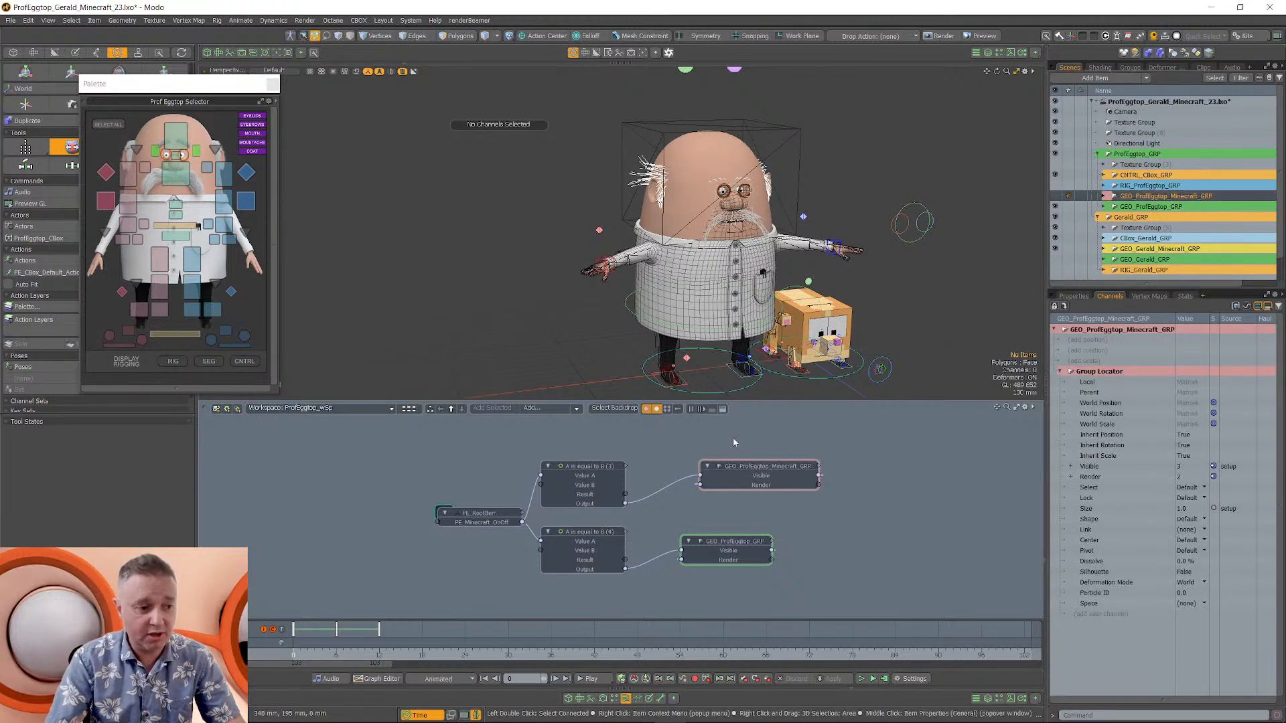
click(782, 478)
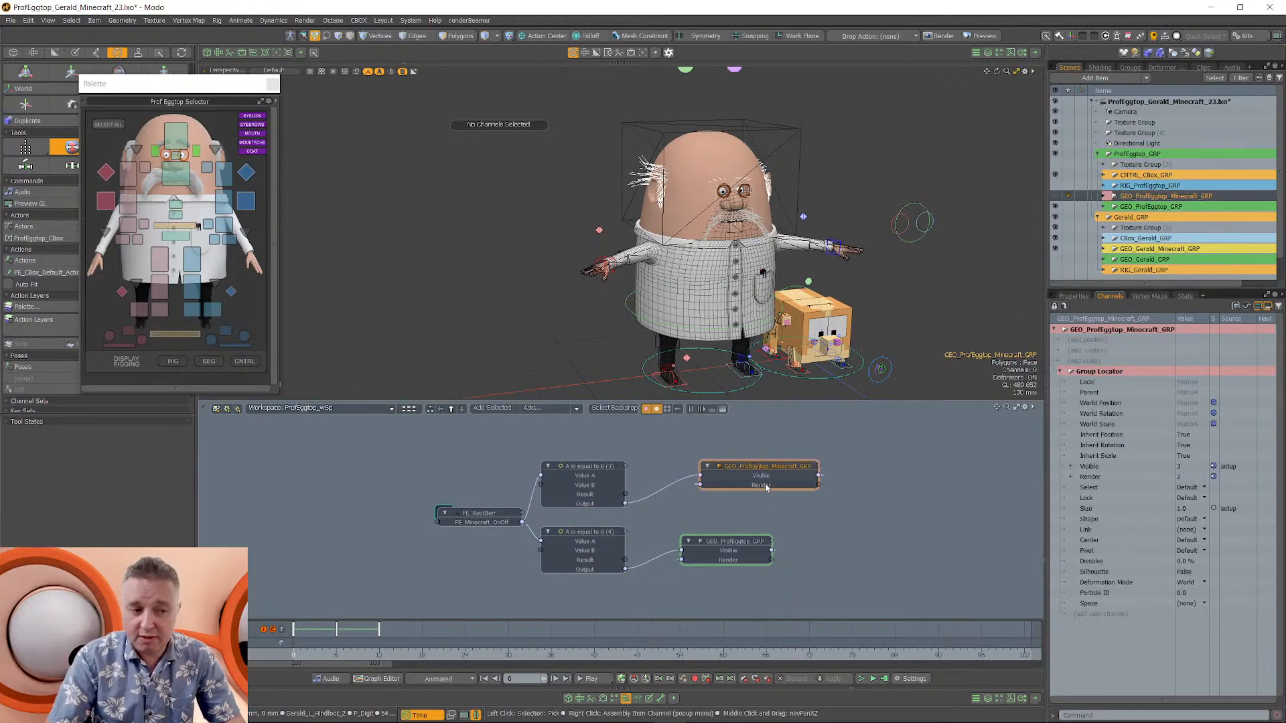
click(936, 449)
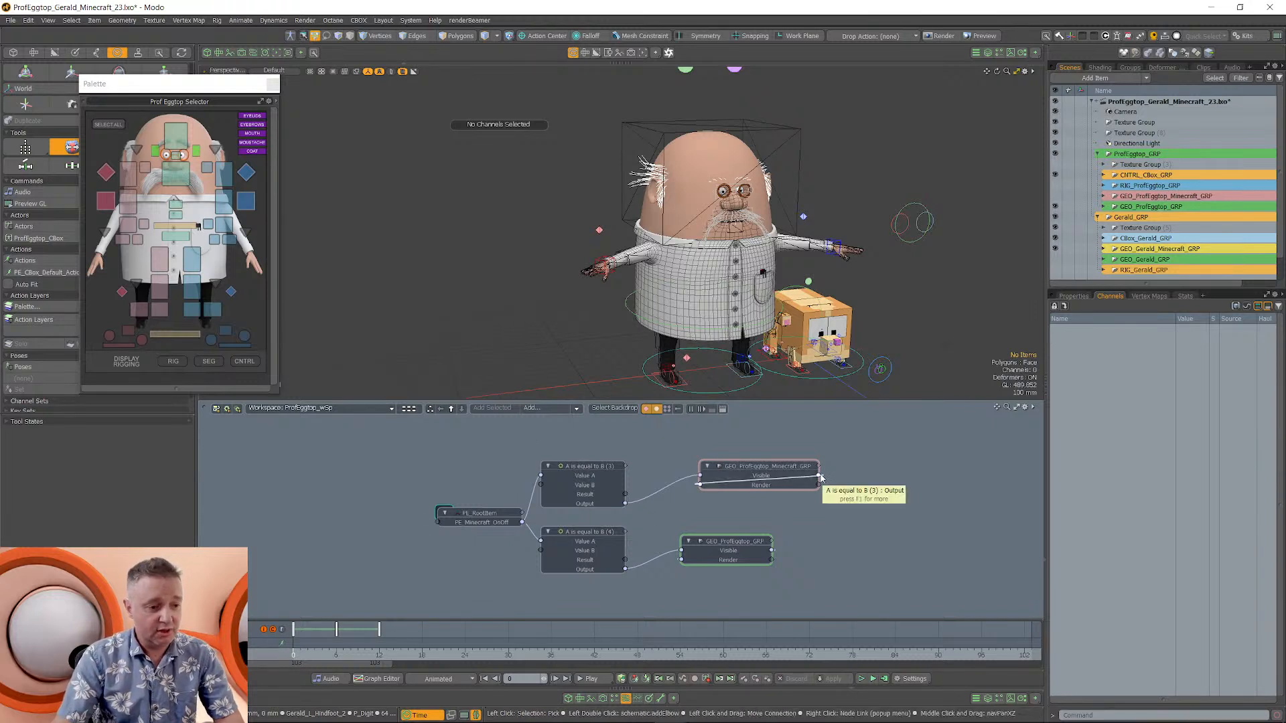
drag(699, 485, 857, 538)
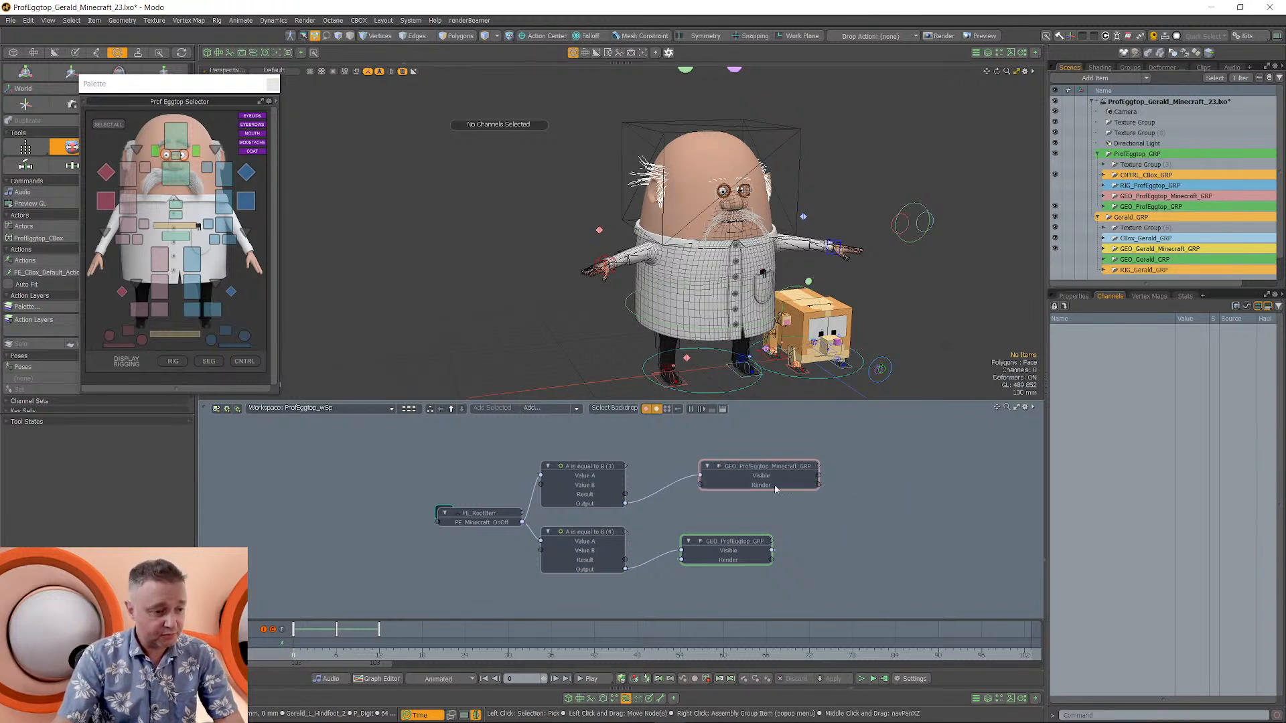
drag(819, 477, 758, 490)
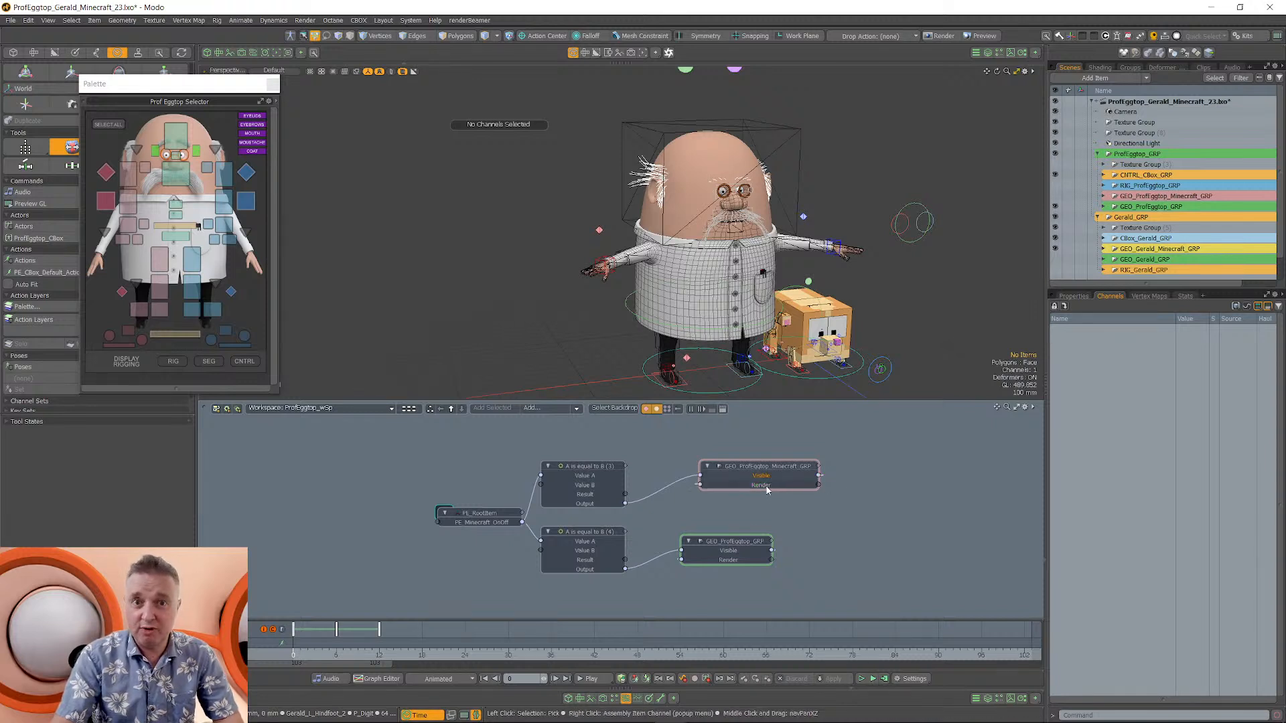
Move the PE_RootItem node away from the comparison nodes and shift A is equal to B (3) slightly to spread out the layout.
drag(515, 515, 422, 517)
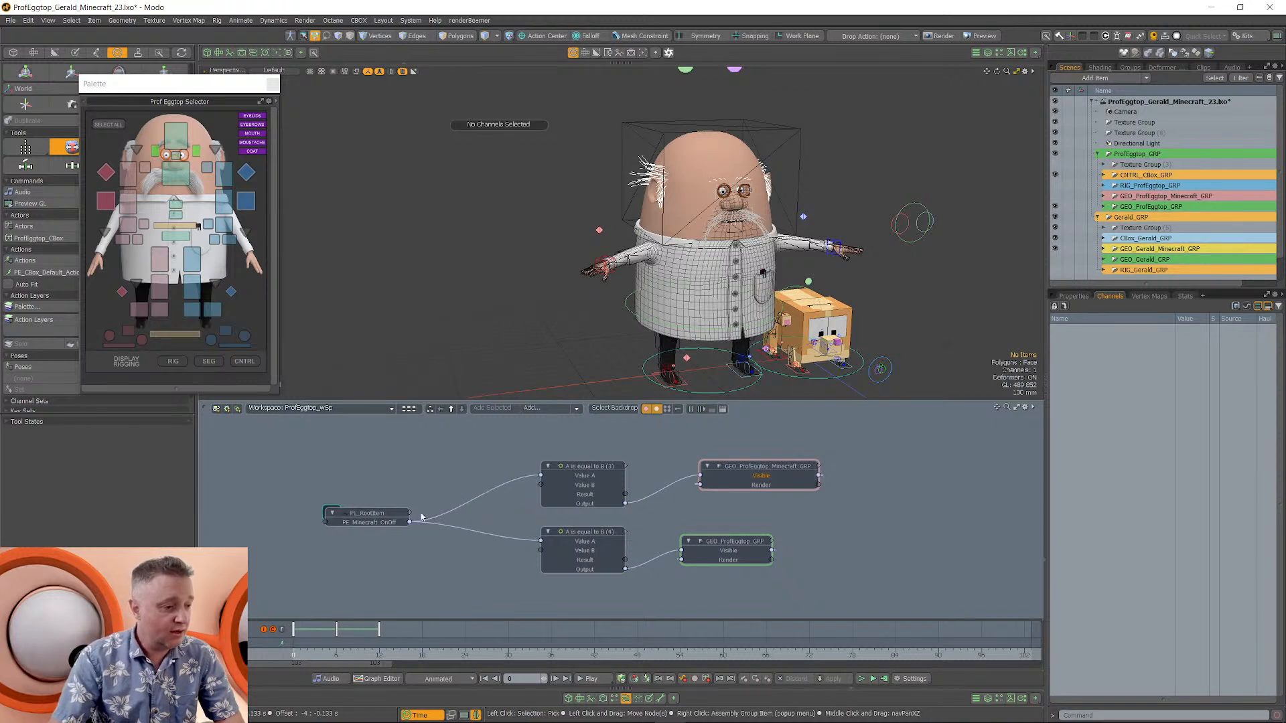
drag(584, 470, 594, 461)
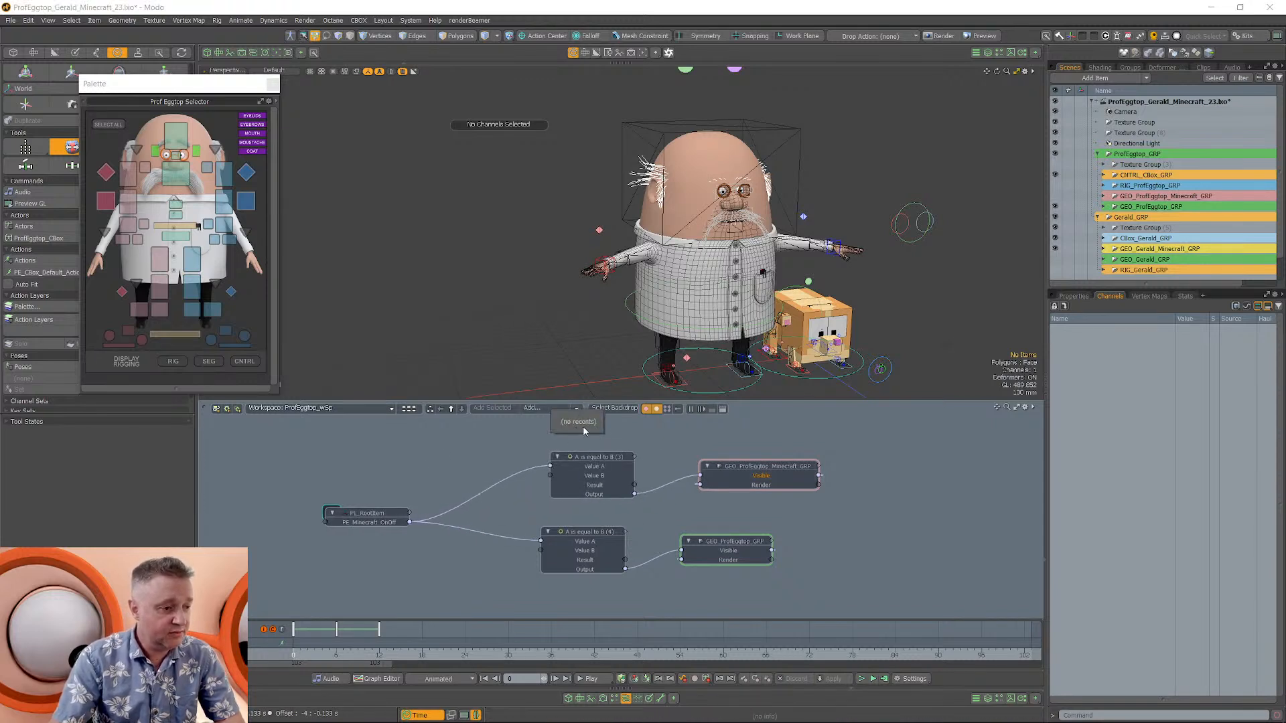
click(545, 411)
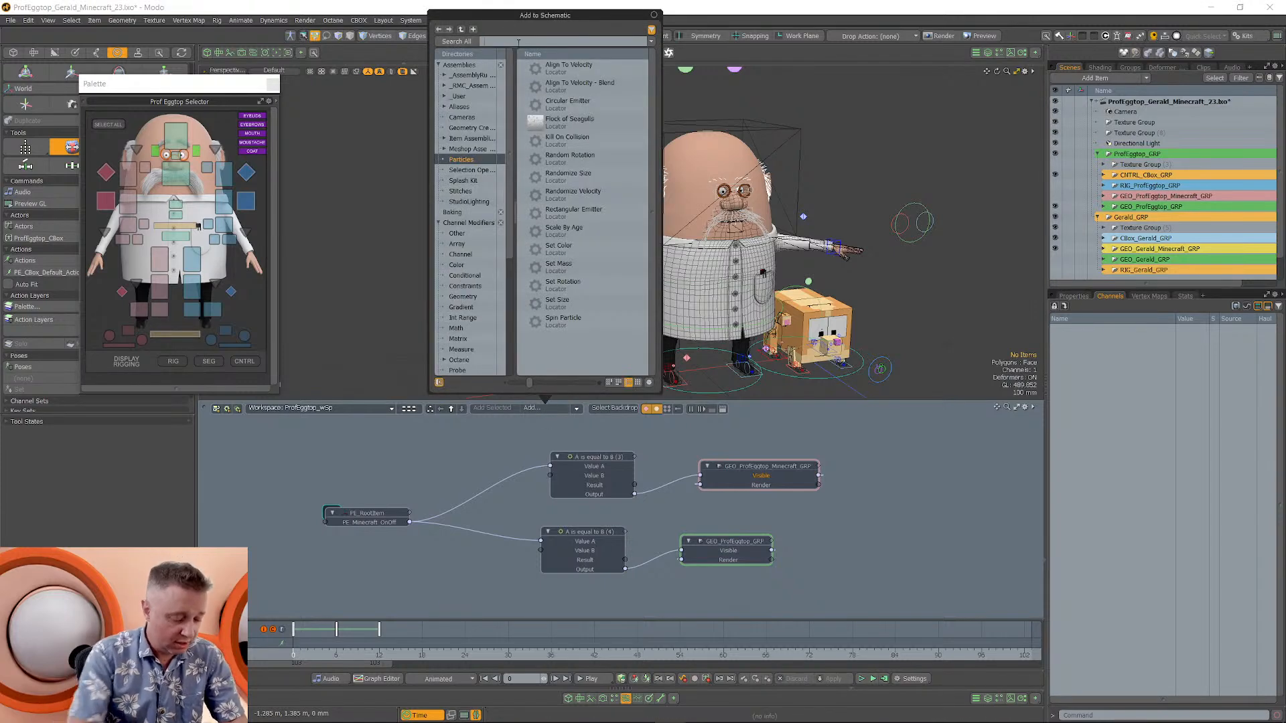
text(condi)
key(BackSpace)
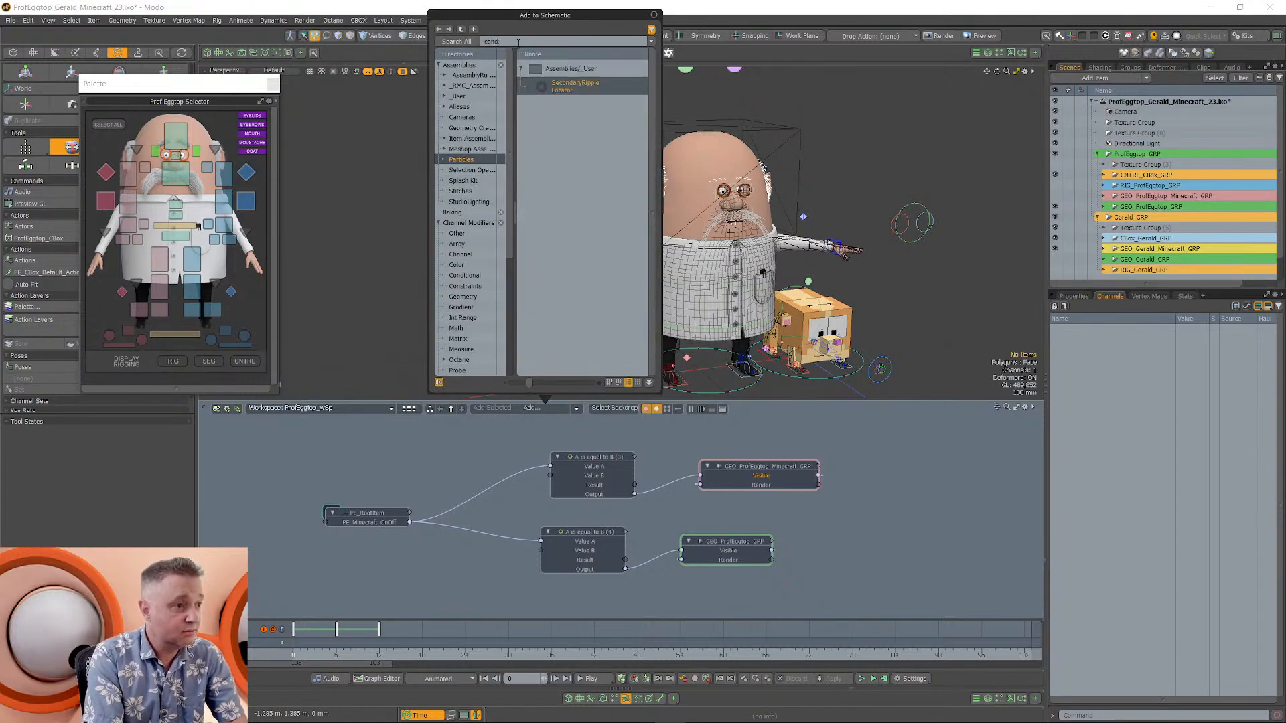
key(BackSpace)
key(BackSpace)
key(BackSpace)
key(BackSpace)
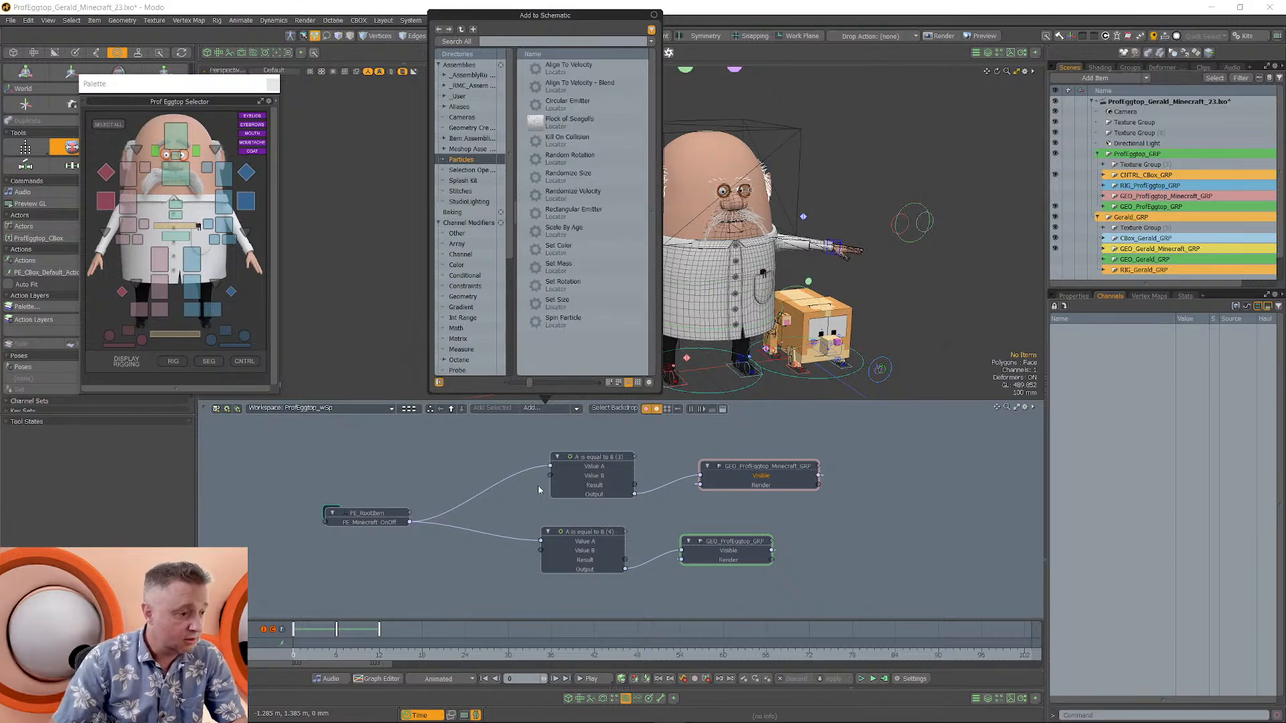
click(537, 485)
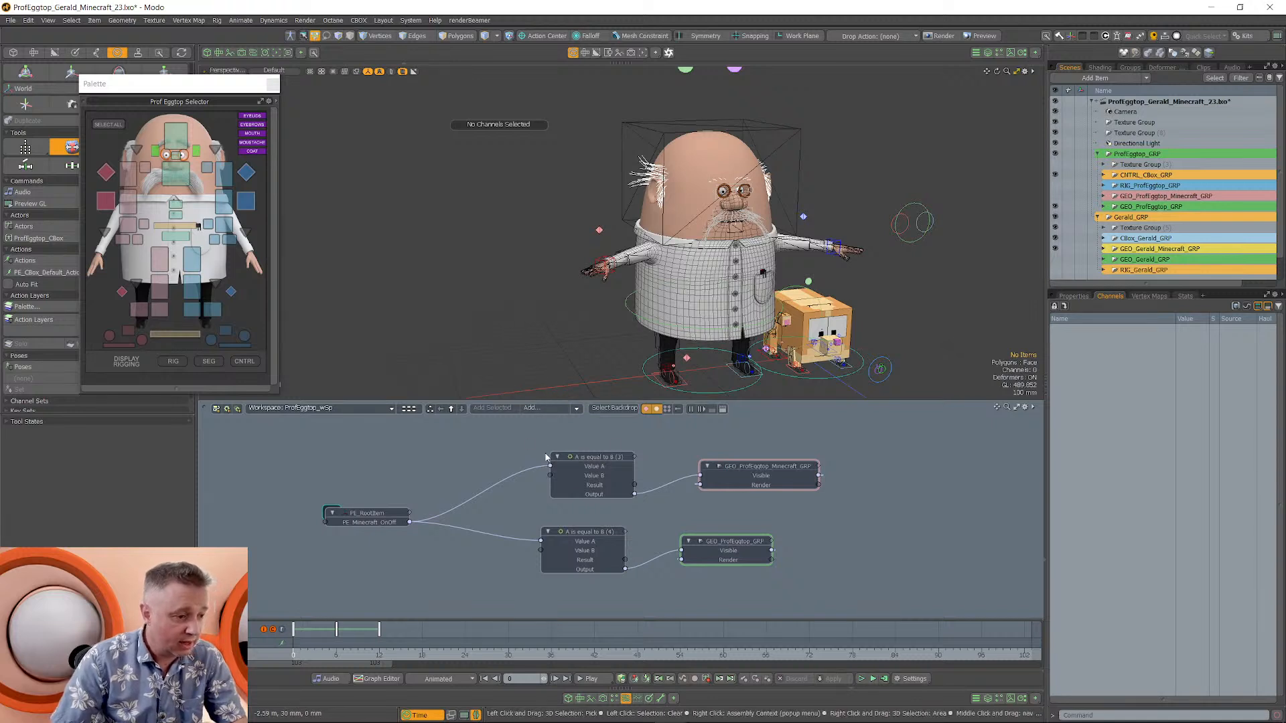
Browse the Conditional channel modifiers available for the schematic and highlight Logic: A is equal to B.
click(531, 408)
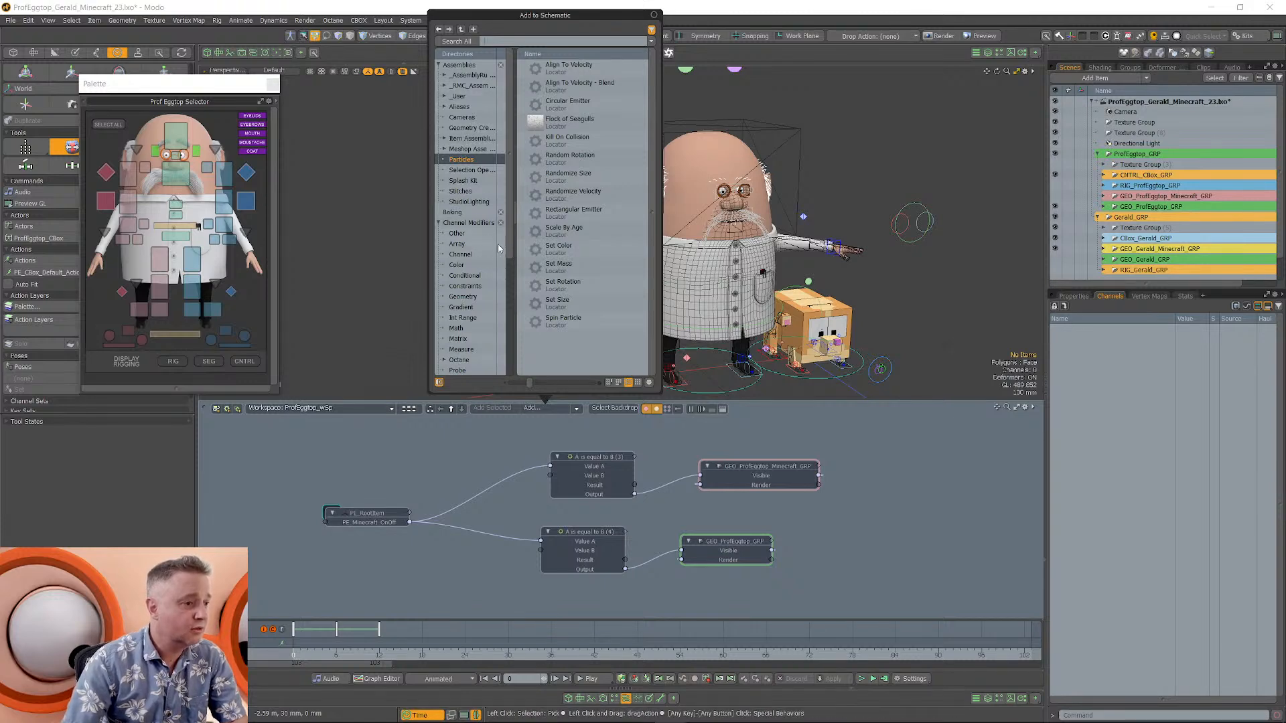
click(464, 275)
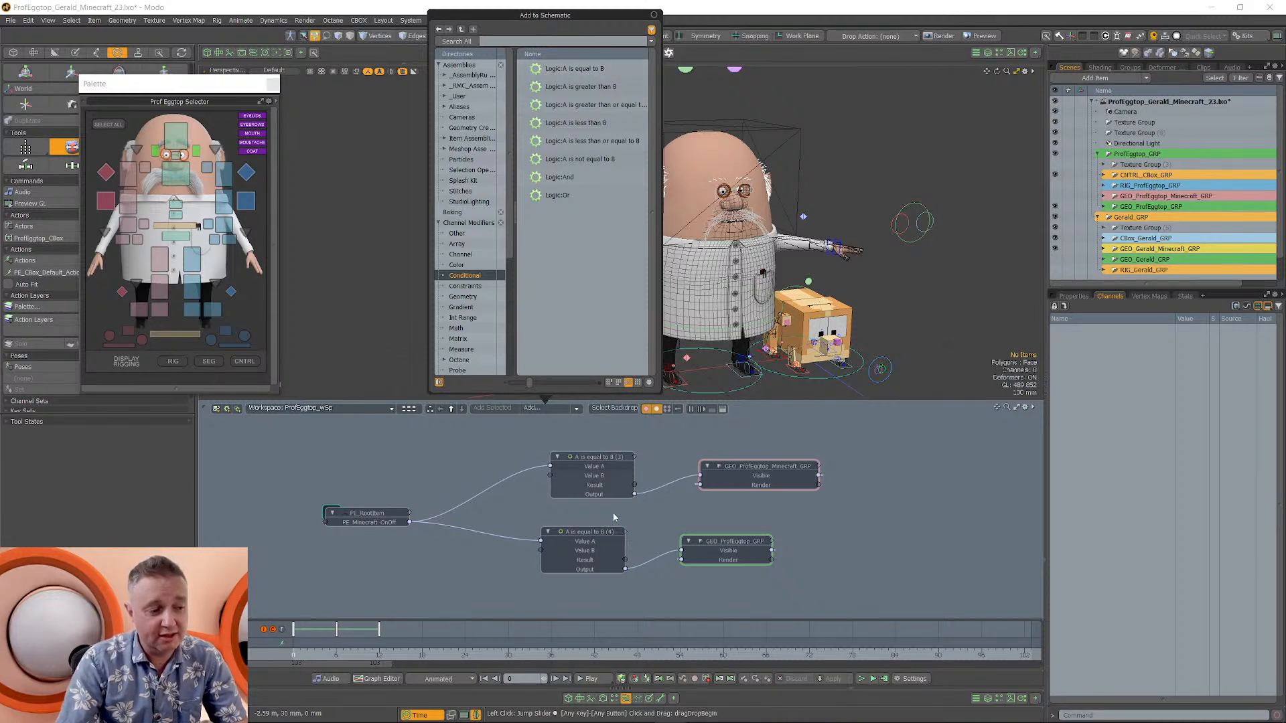
click(577, 70)
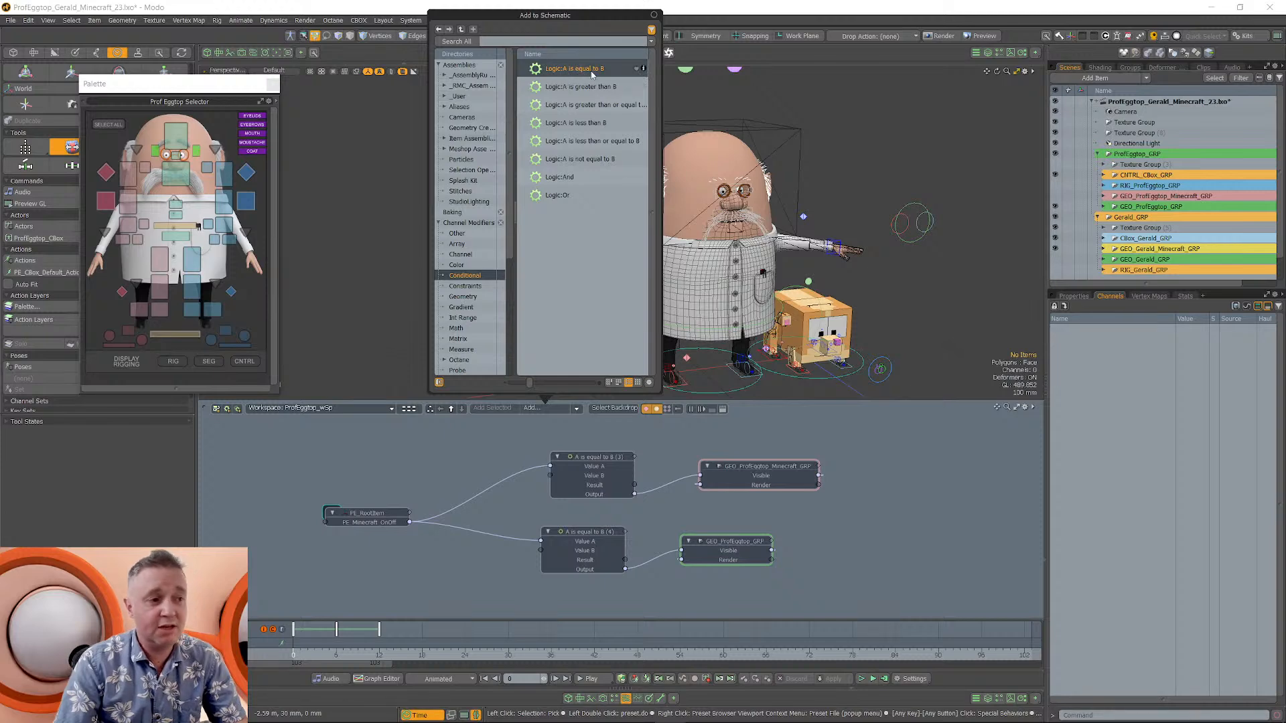
Select the A is equal to B (3) node and show its properties.
click(605, 456)
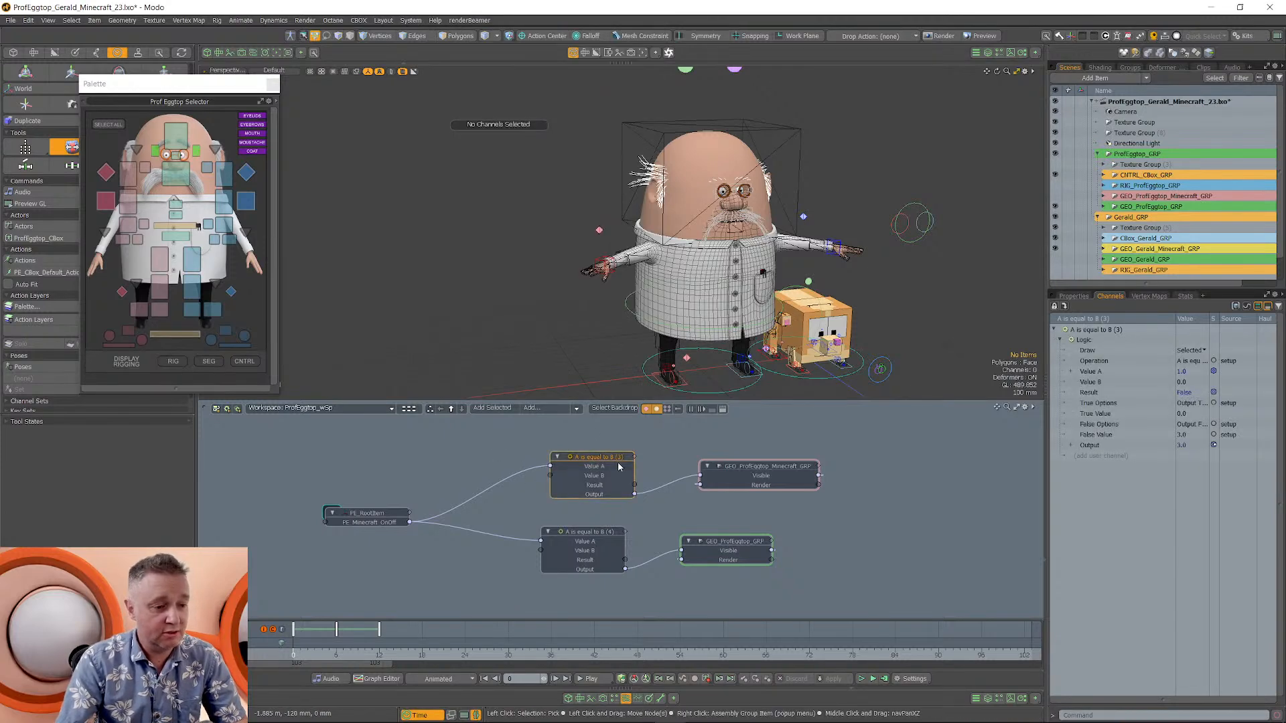
click(1074, 296)
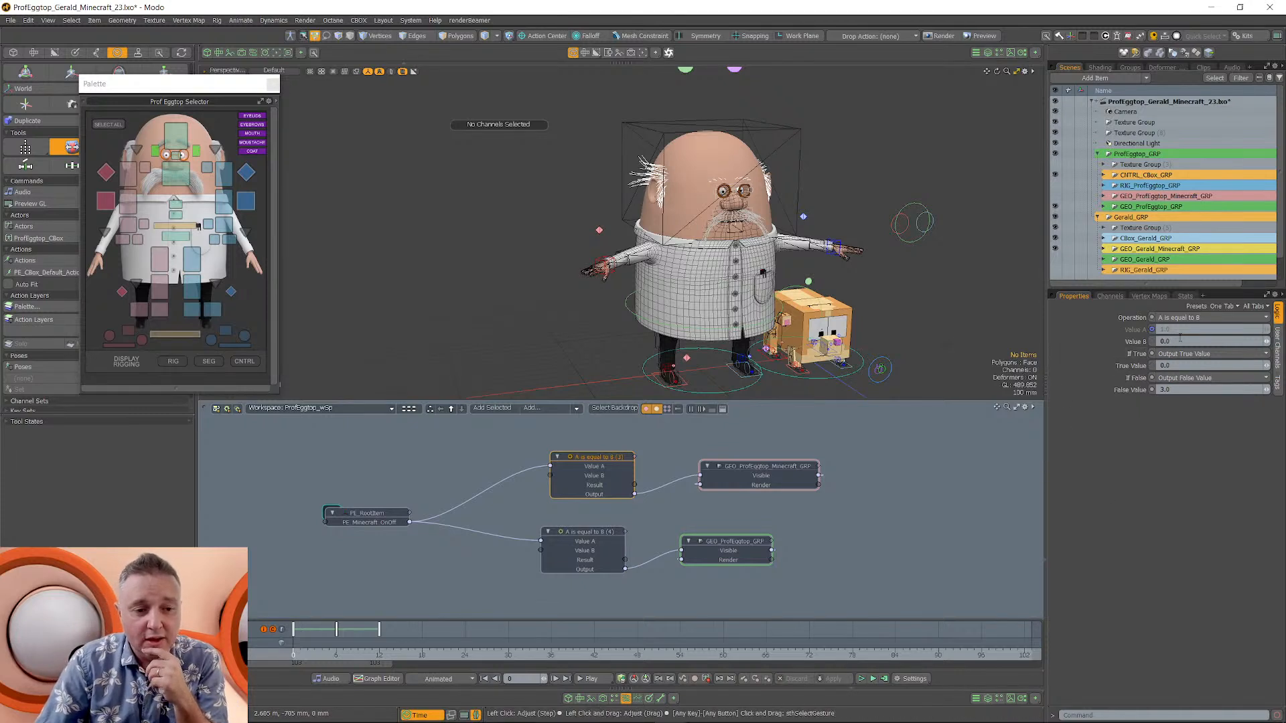
Add a Boolean user channel named onOff to the PE_RootItem item.
click(373, 515)
click(1110, 296)
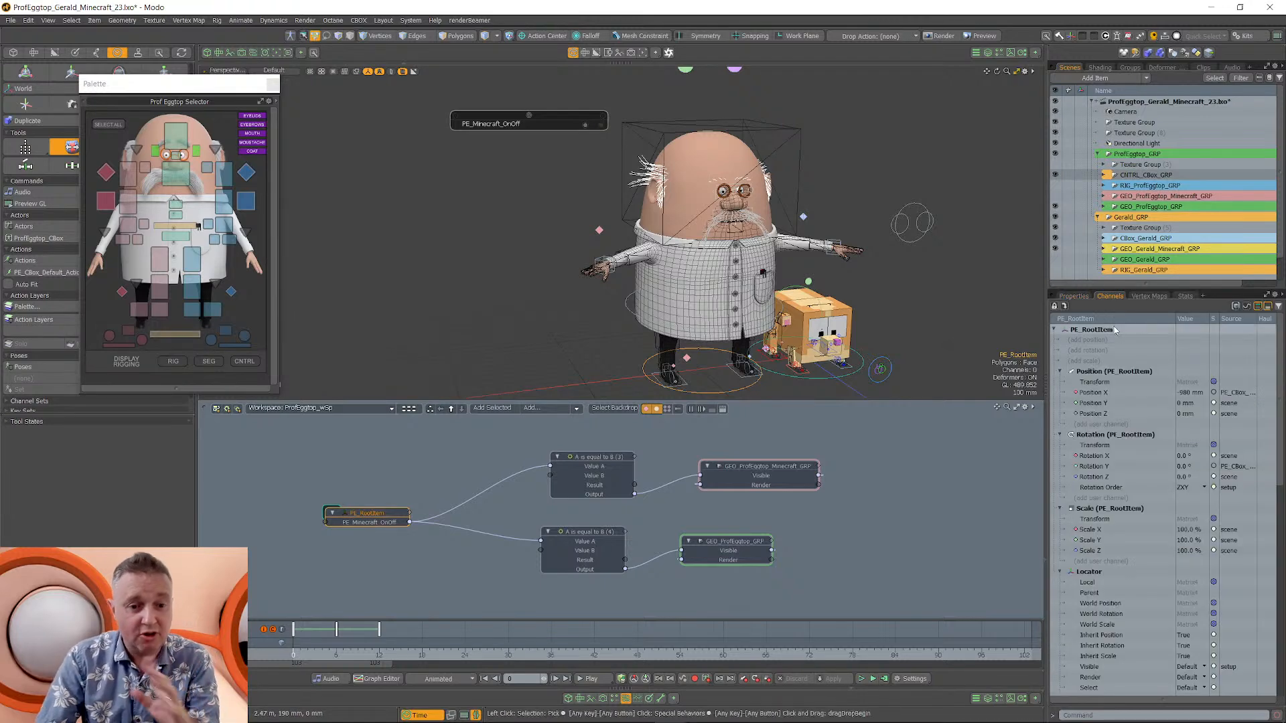
scroll(1281, 476, down, 2)
scroll(1281, 469, down, 10)
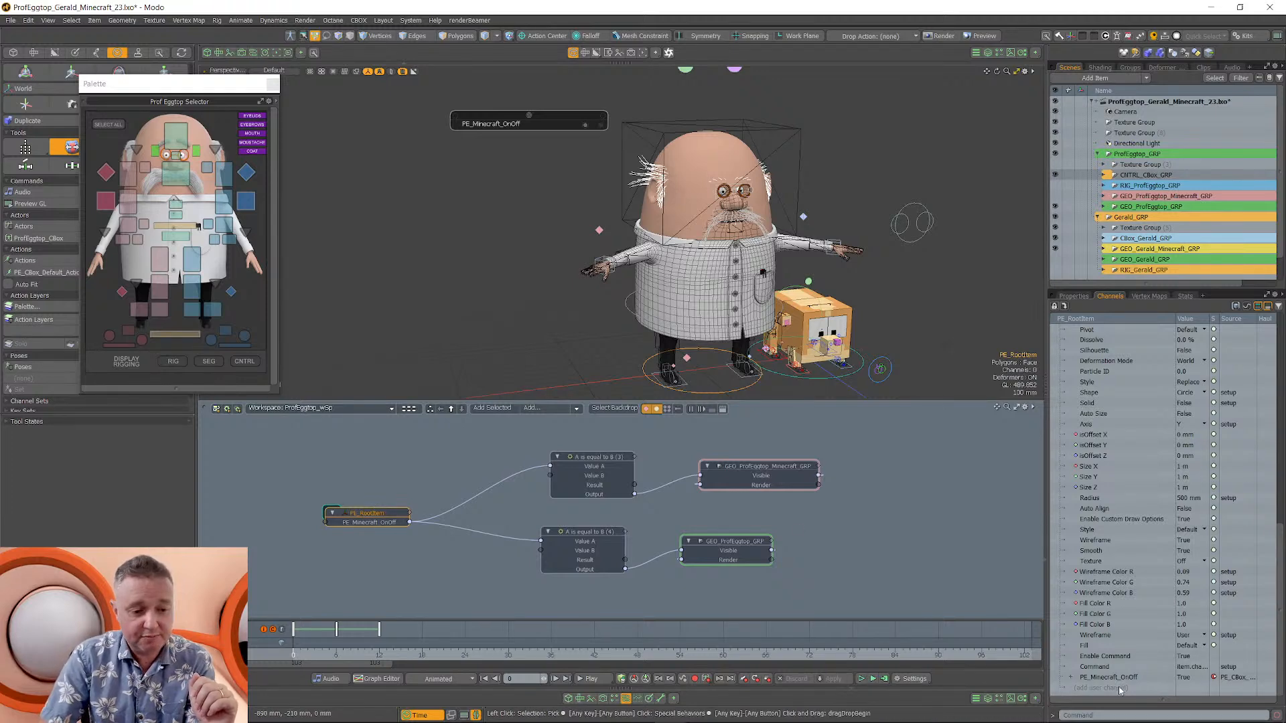
click(1098, 688)
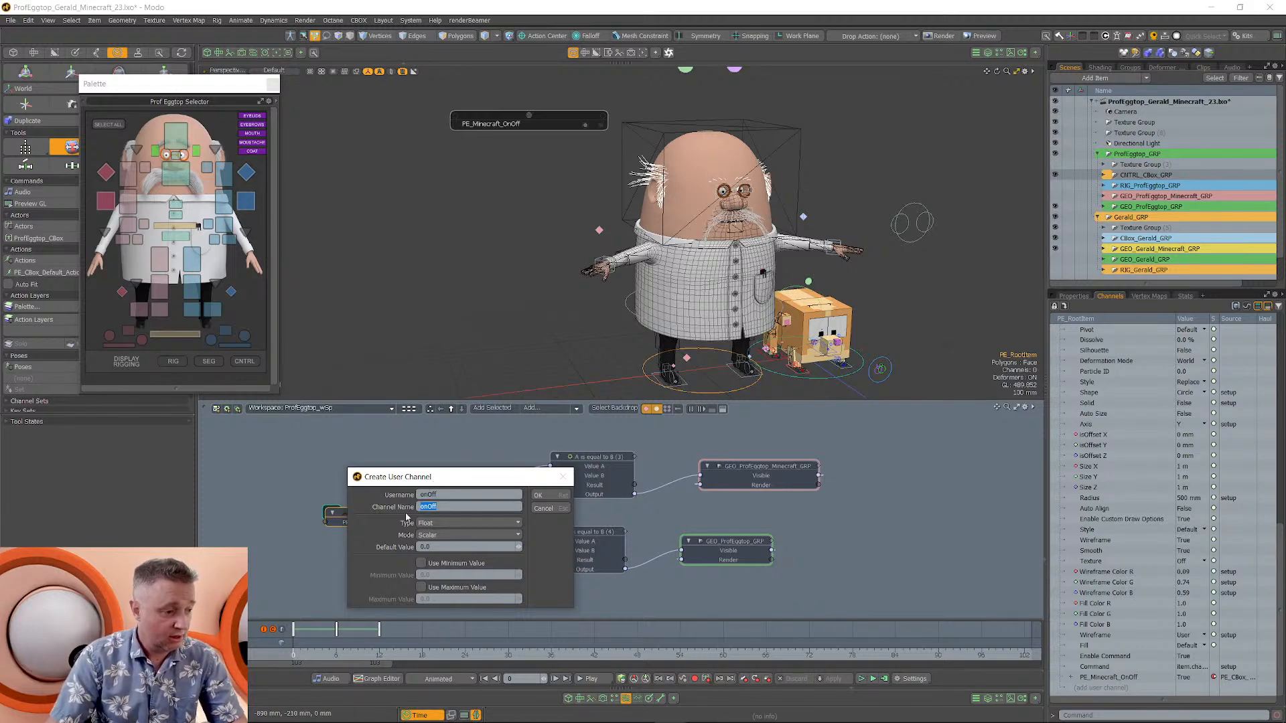
click(443, 523)
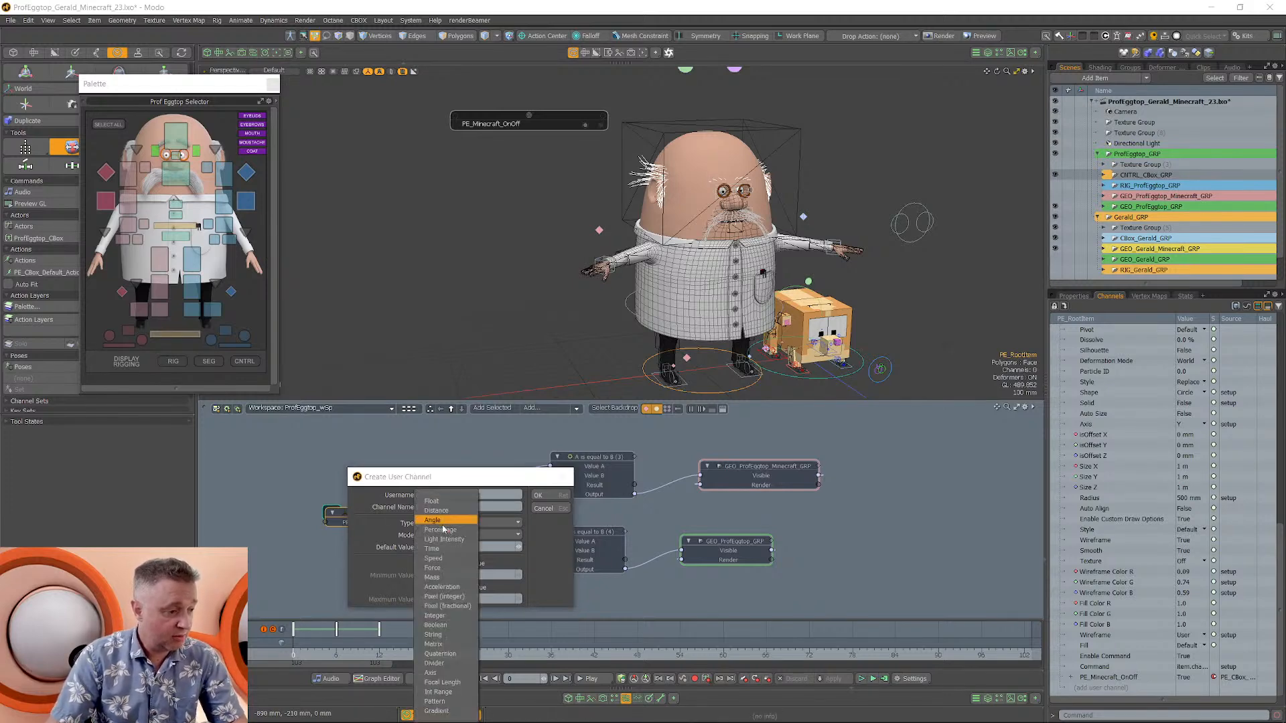
click(450, 629)
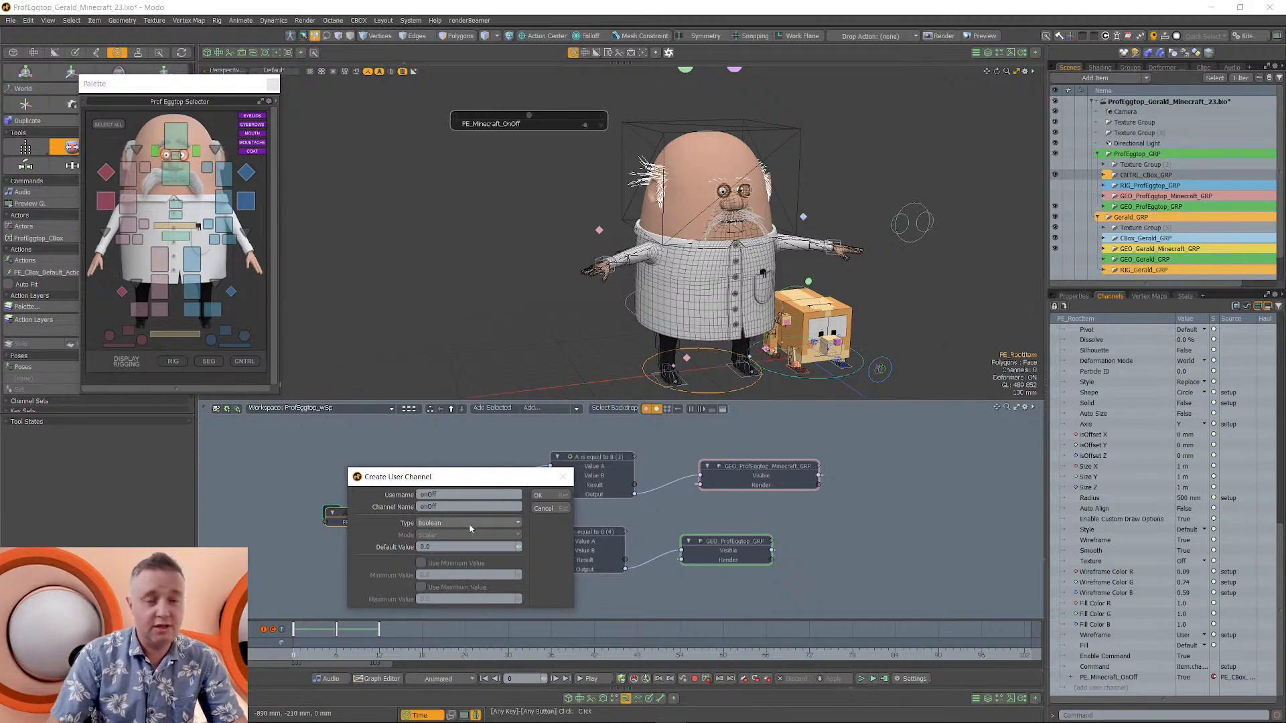
click(538, 494)
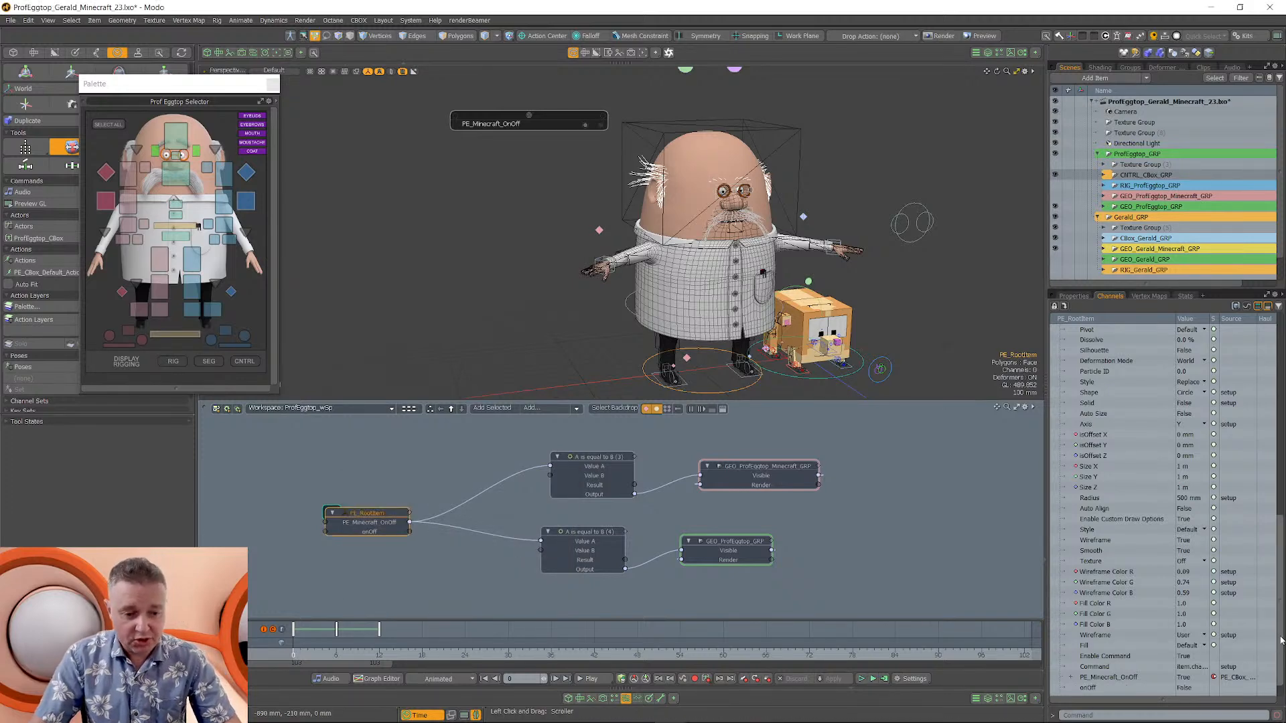
scroll(1087, 676, down, 1)
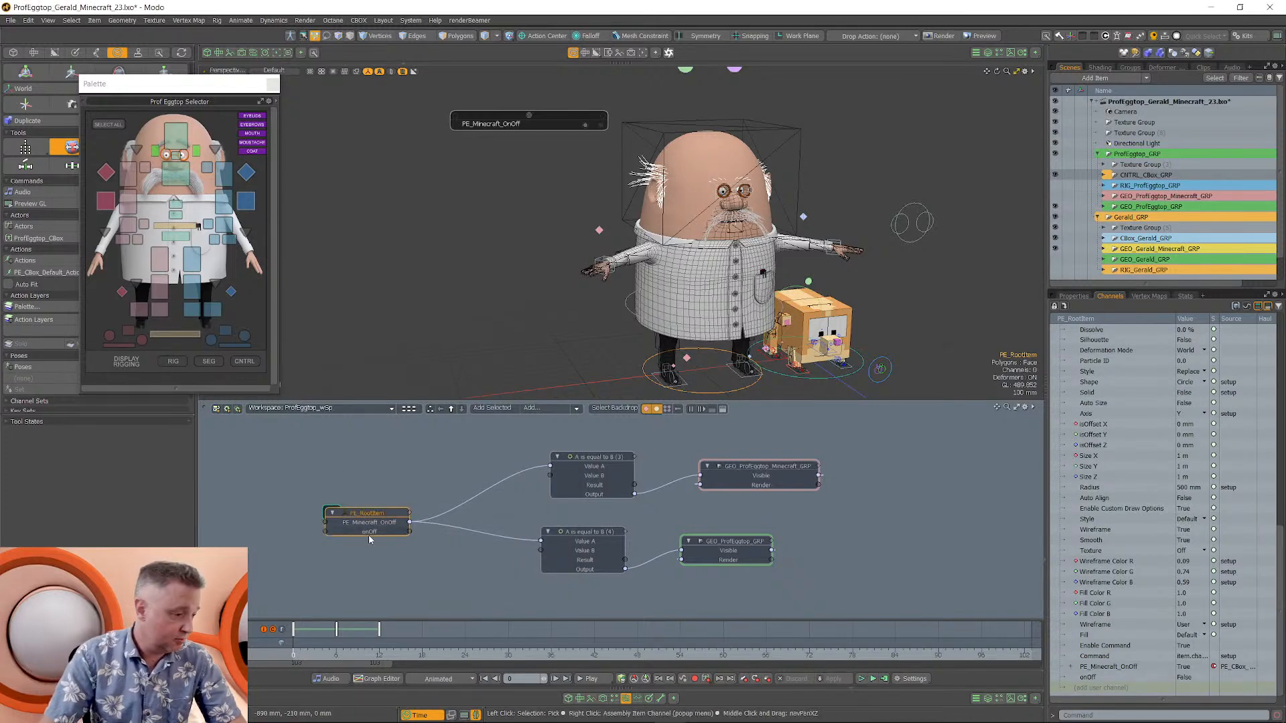
View the PE_Minecraft_OnOff channel's curve in the Graph Editor, select its key at frame 0, and return to the schematic.
scroll(365, 535, up, 3)
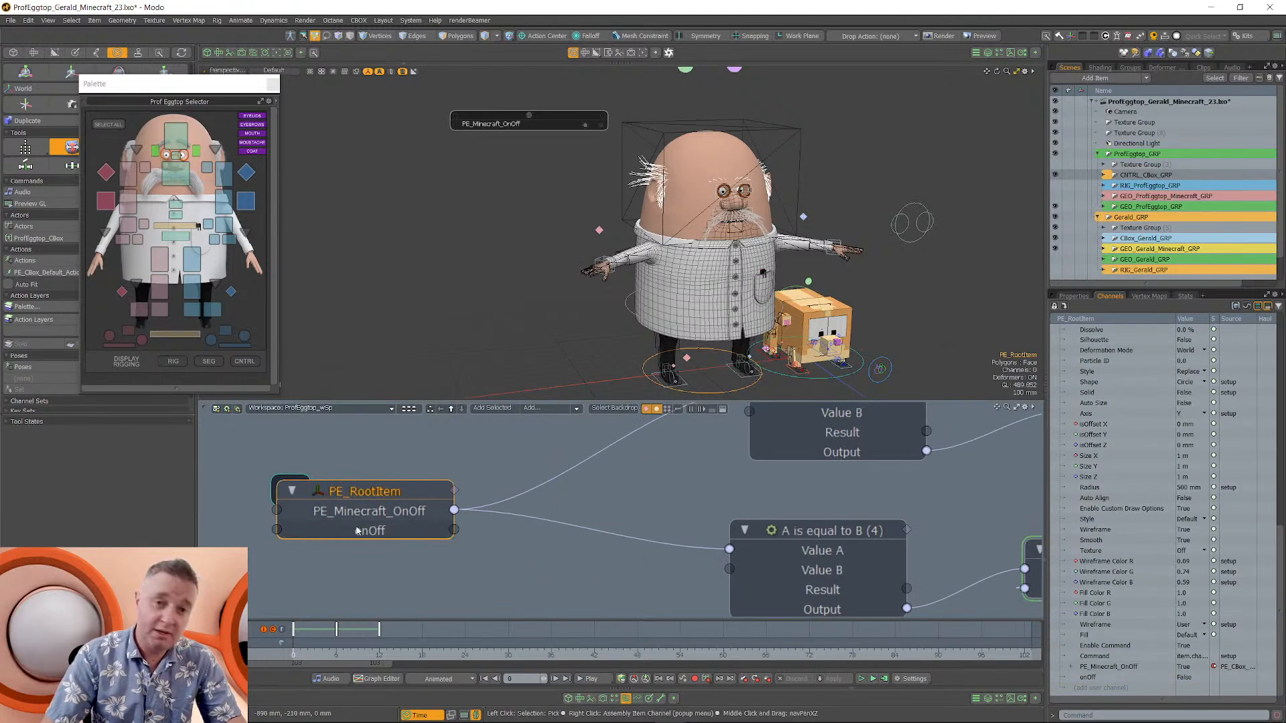
scroll(375, 529, down, 1)
scroll(357, 541, down, 1)
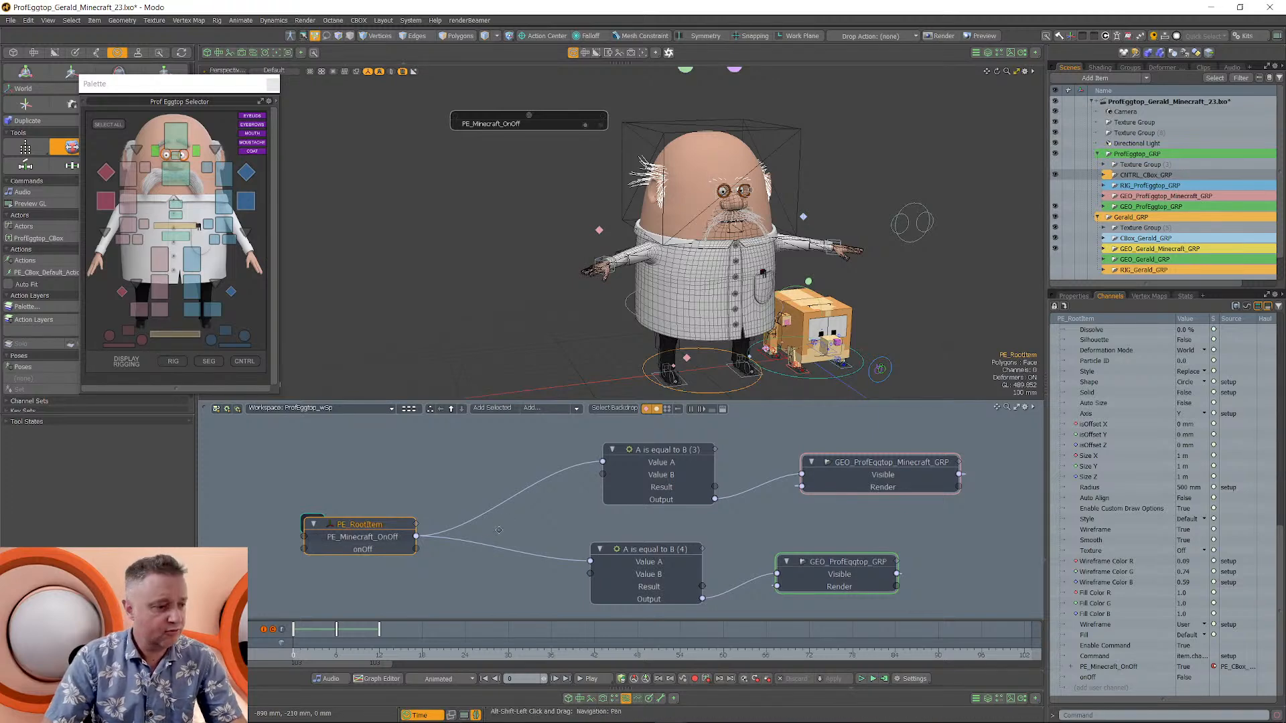
middle_drag(389, 542, 349, 547)
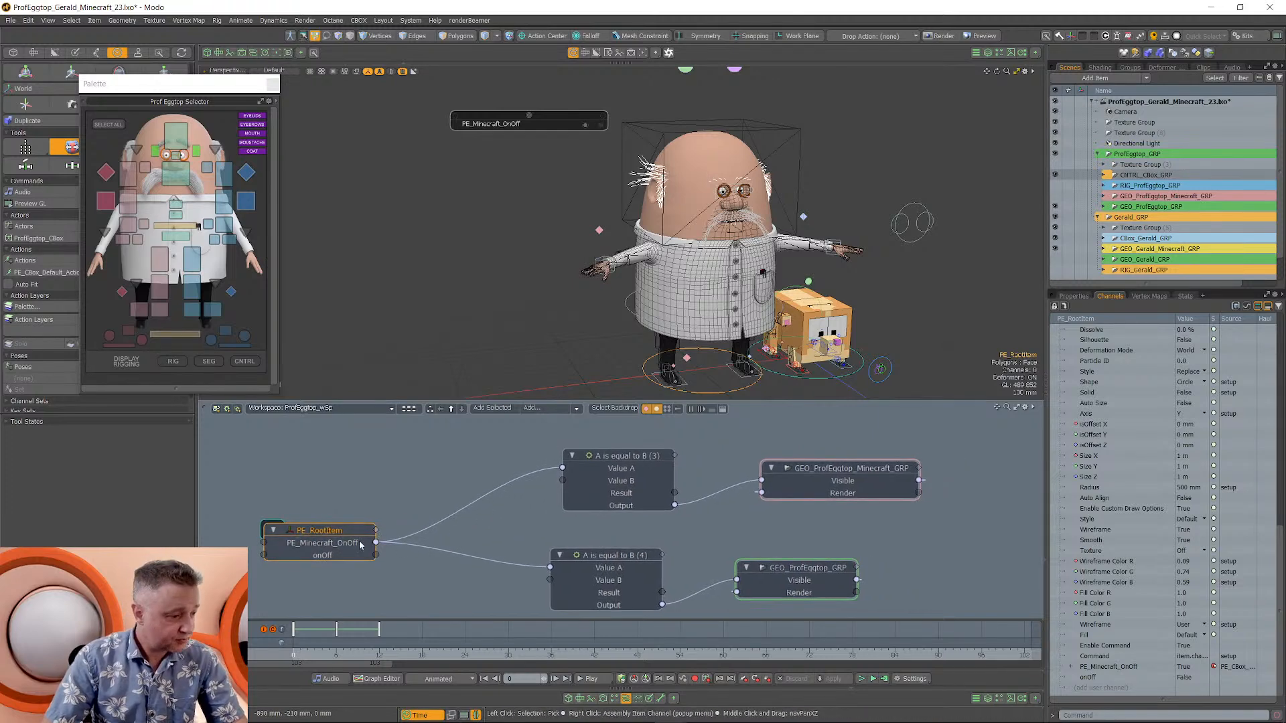
click(350, 546)
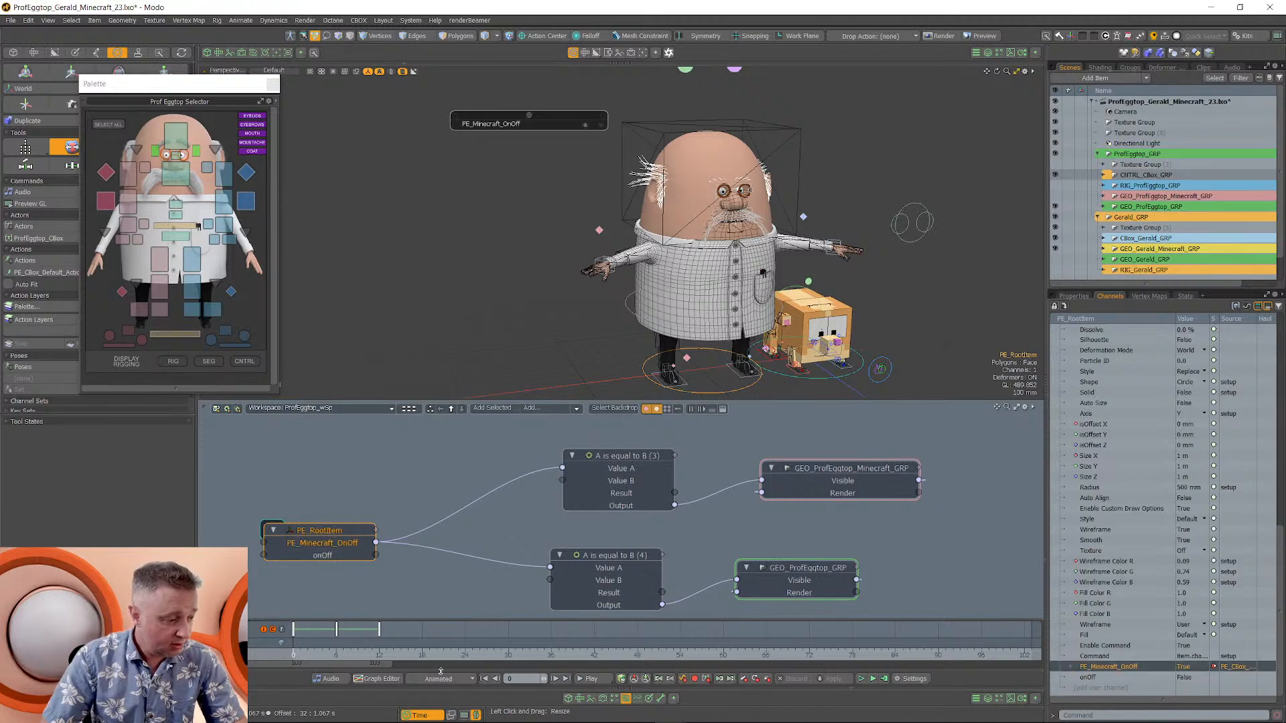
click(638, 698)
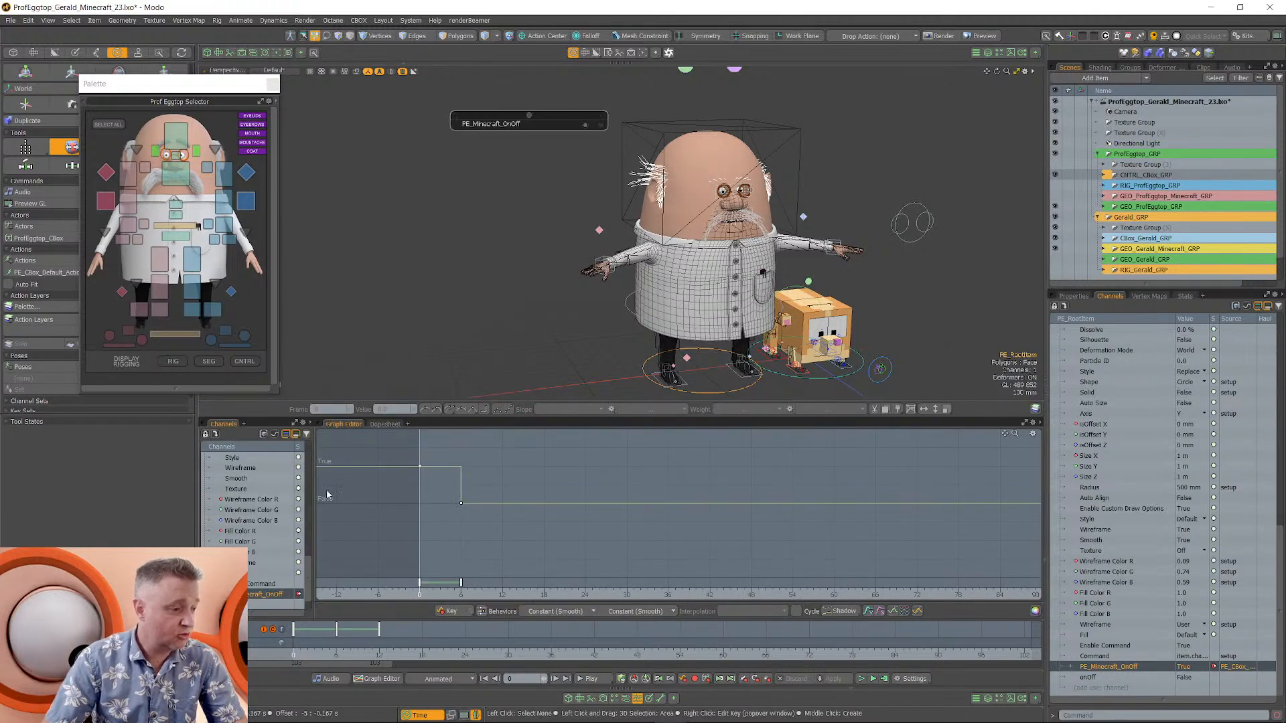
drag(442, 456, 403, 484)
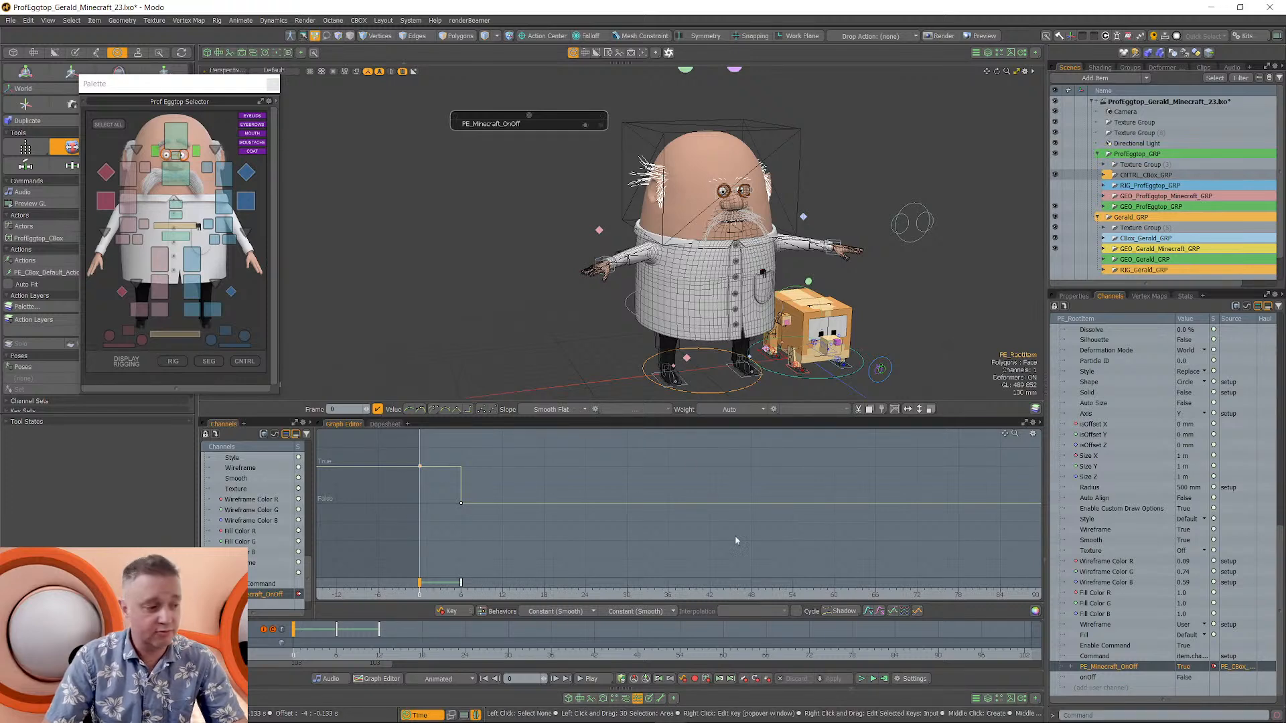
click(625, 698)
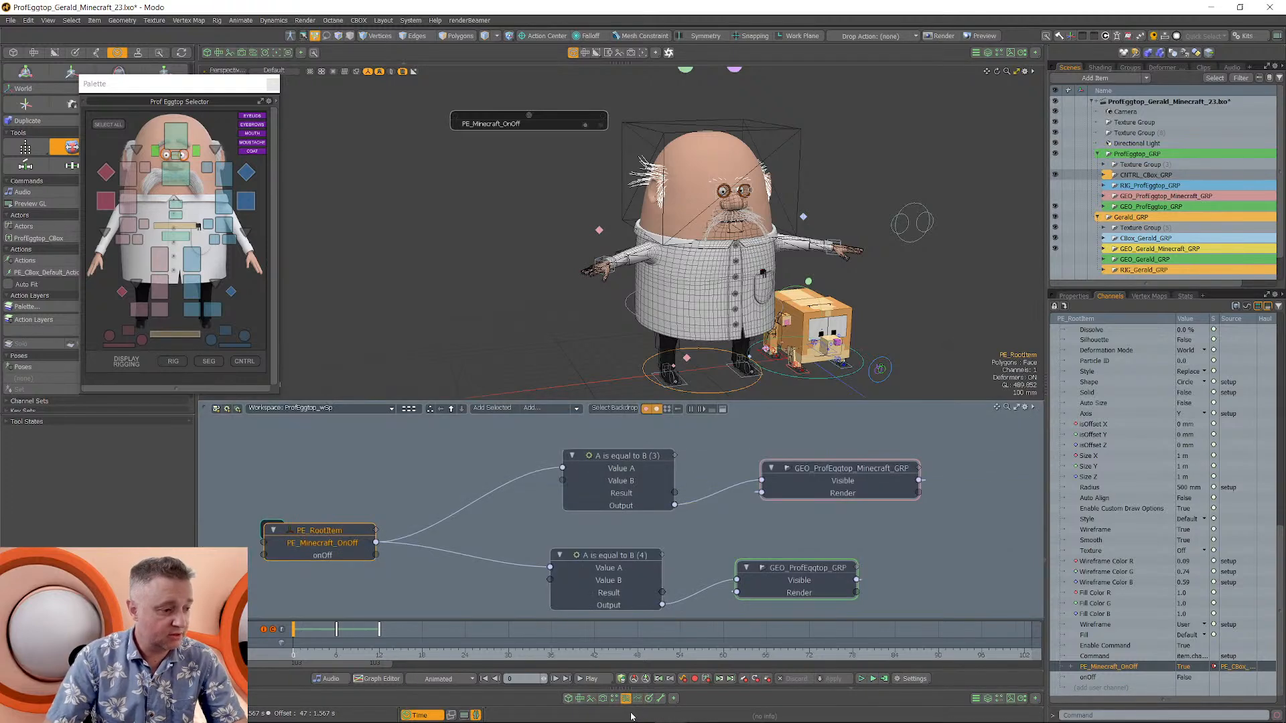
Inspect the properties of A is equal to B (3) and view GEO_ProfEggtop_Minecraft_GRP's Visible and Render channels in the Graph Editor.
click(616, 468)
click(1075, 297)
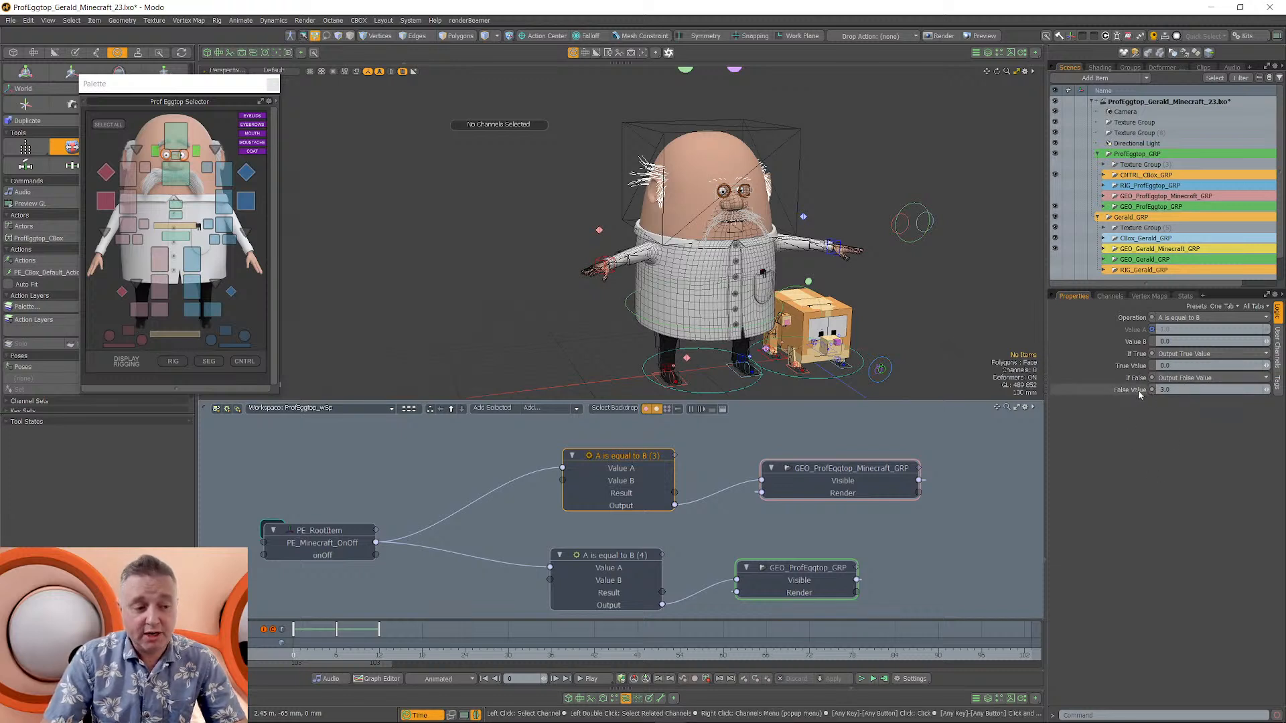
click(837, 472)
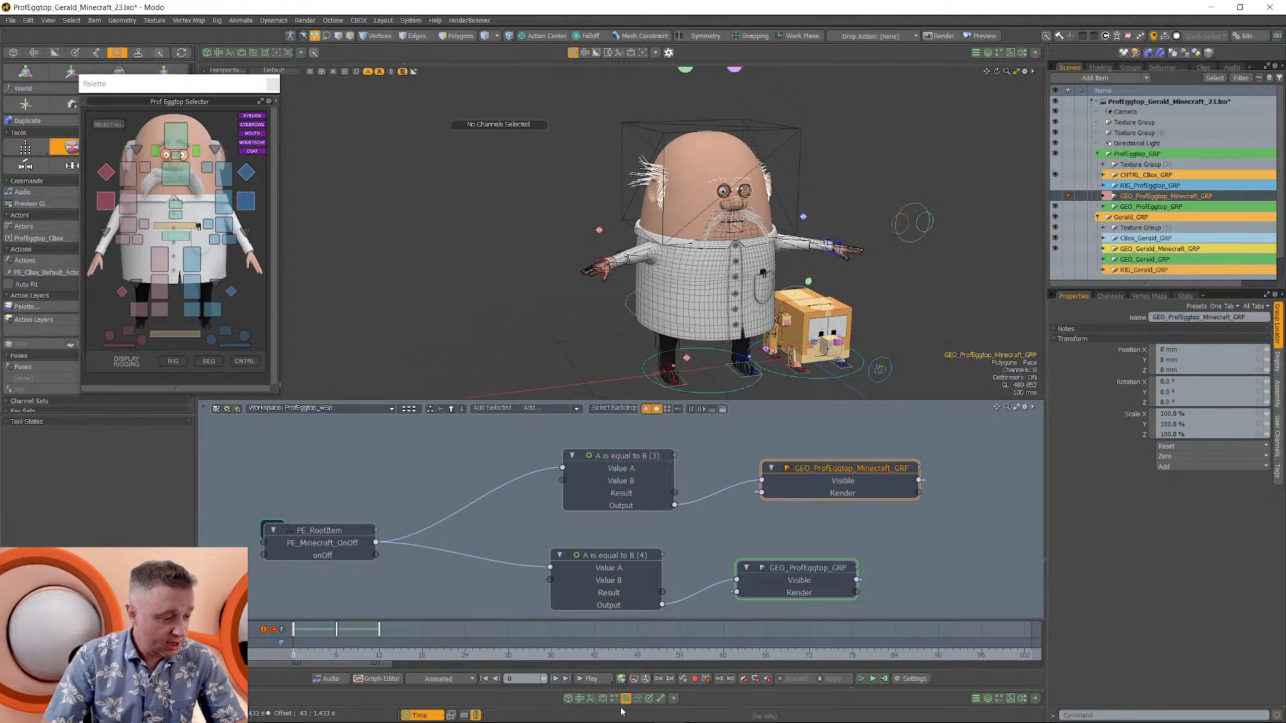
click(845, 481)
shift+click(844, 493)
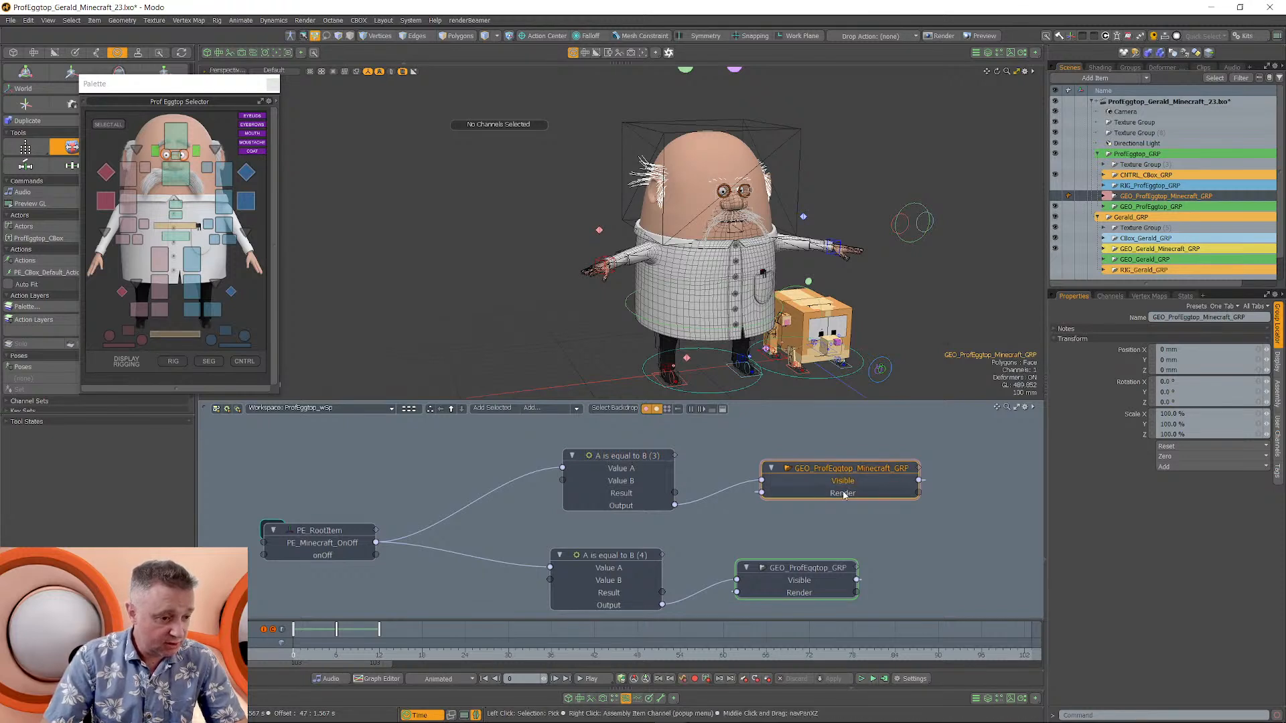
click(638, 702)
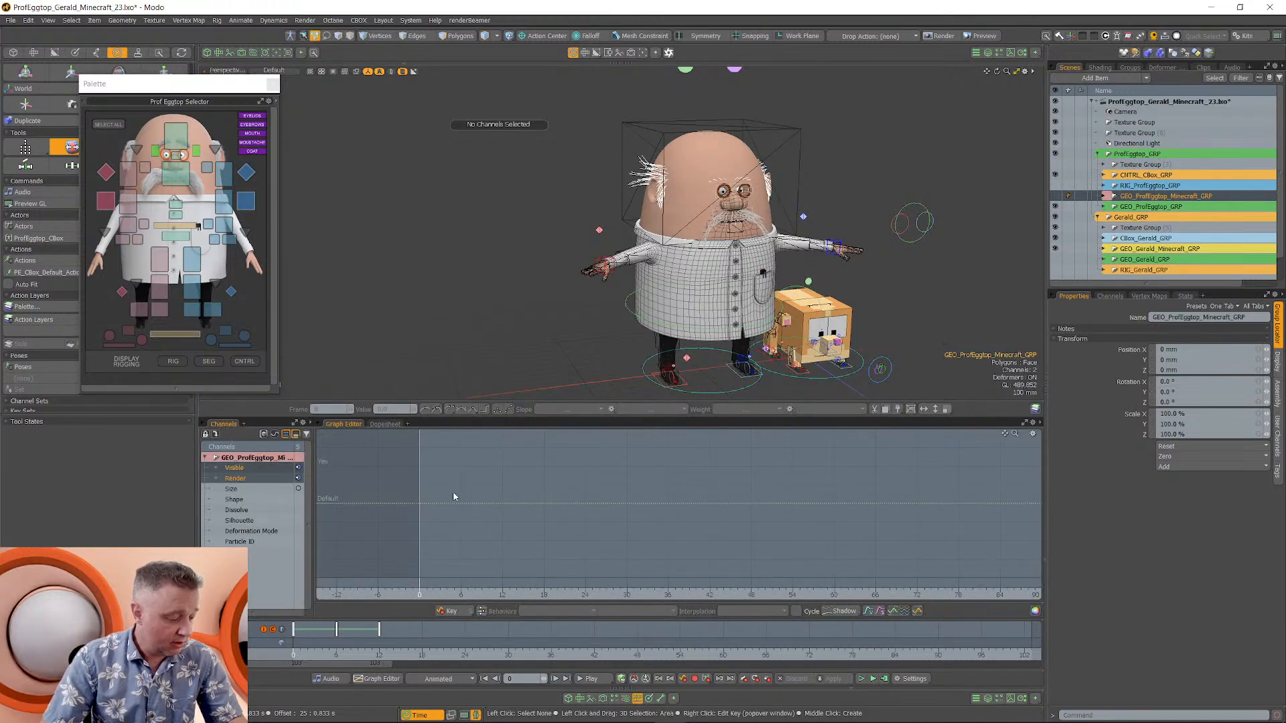
alt+drag(453, 494, 491, 536)
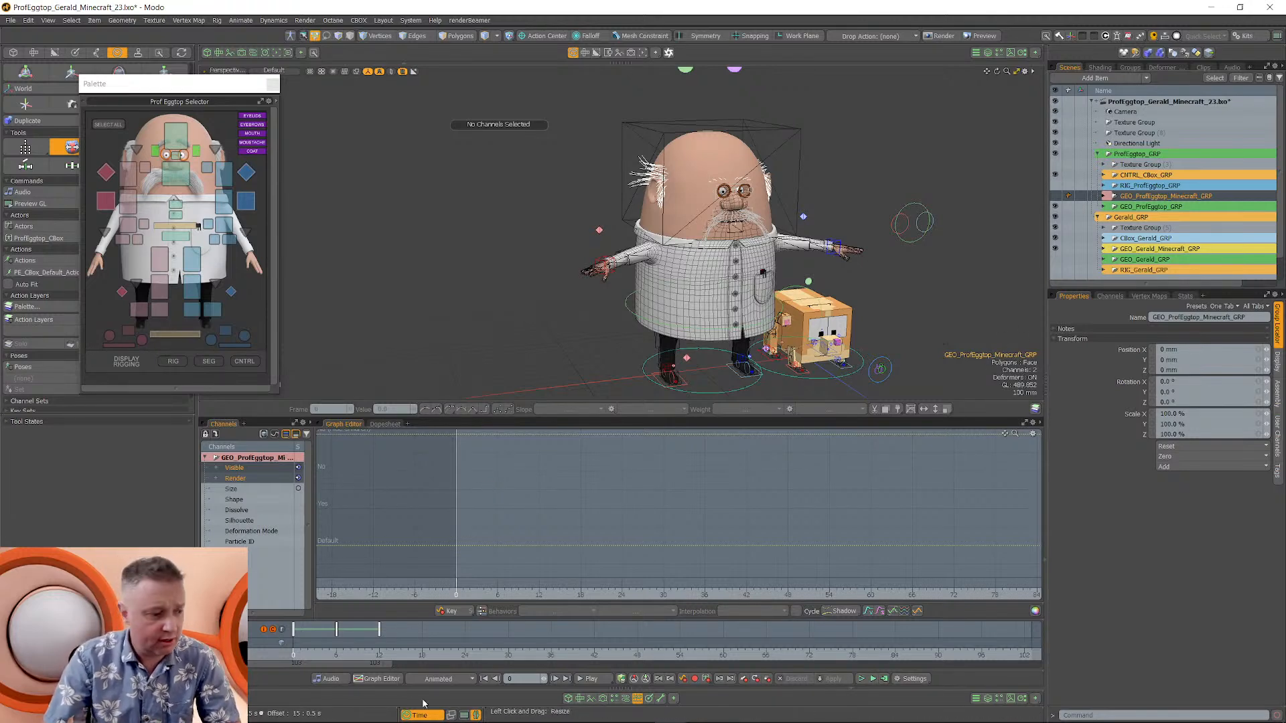
click(628, 700)
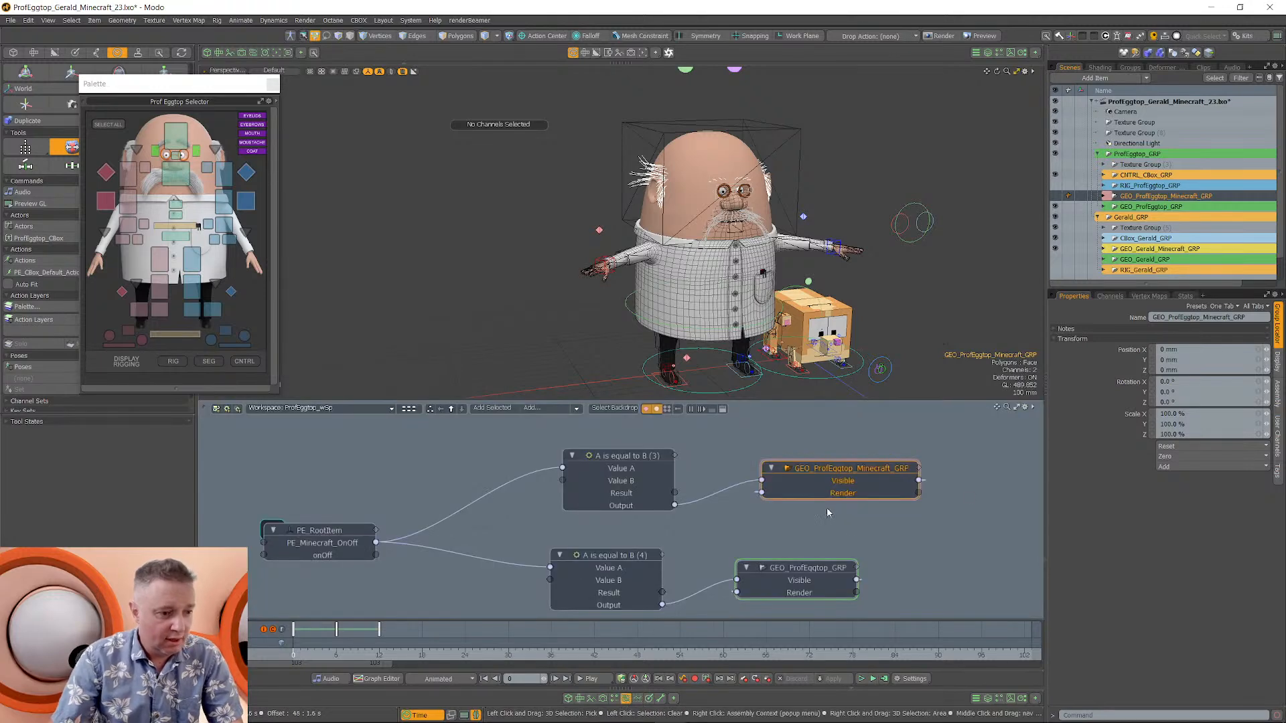
Compare the true and false output values of the A is equal to B (3) and A is equal to B (4) nodes.
click(606, 461)
click(607, 460)
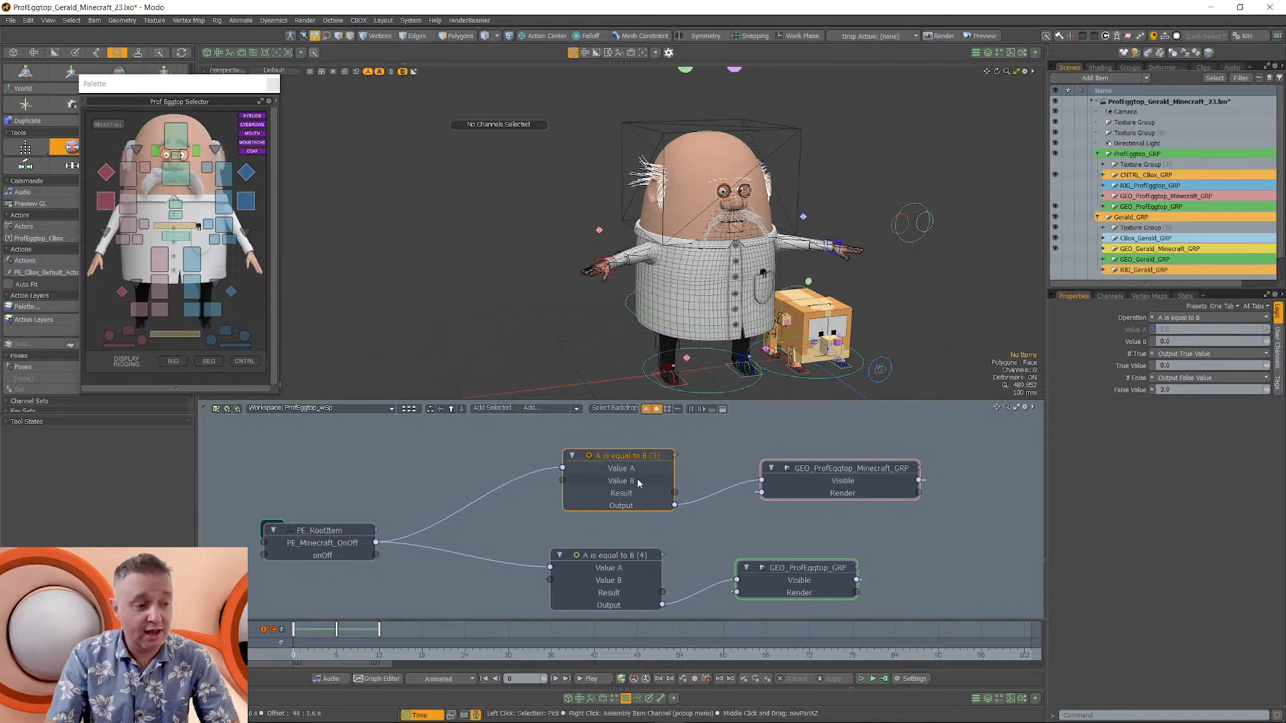
click(858, 481)
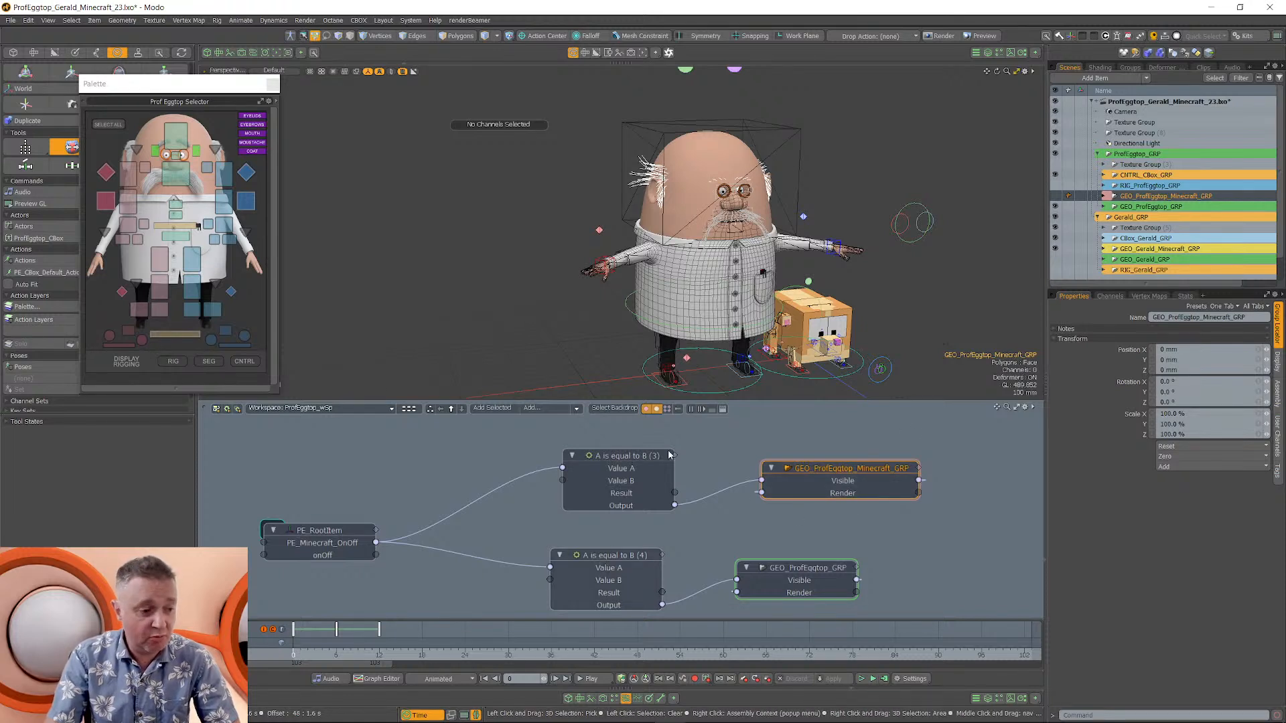
click(617, 473)
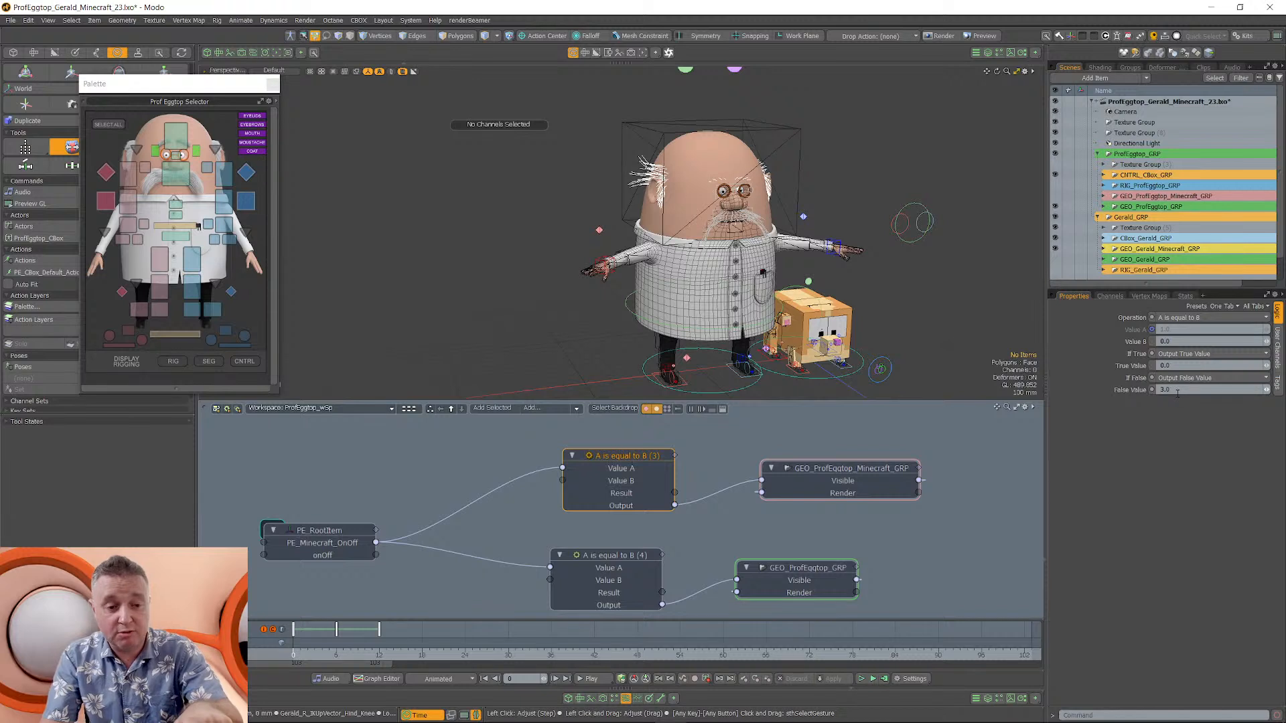
click(615, 557)
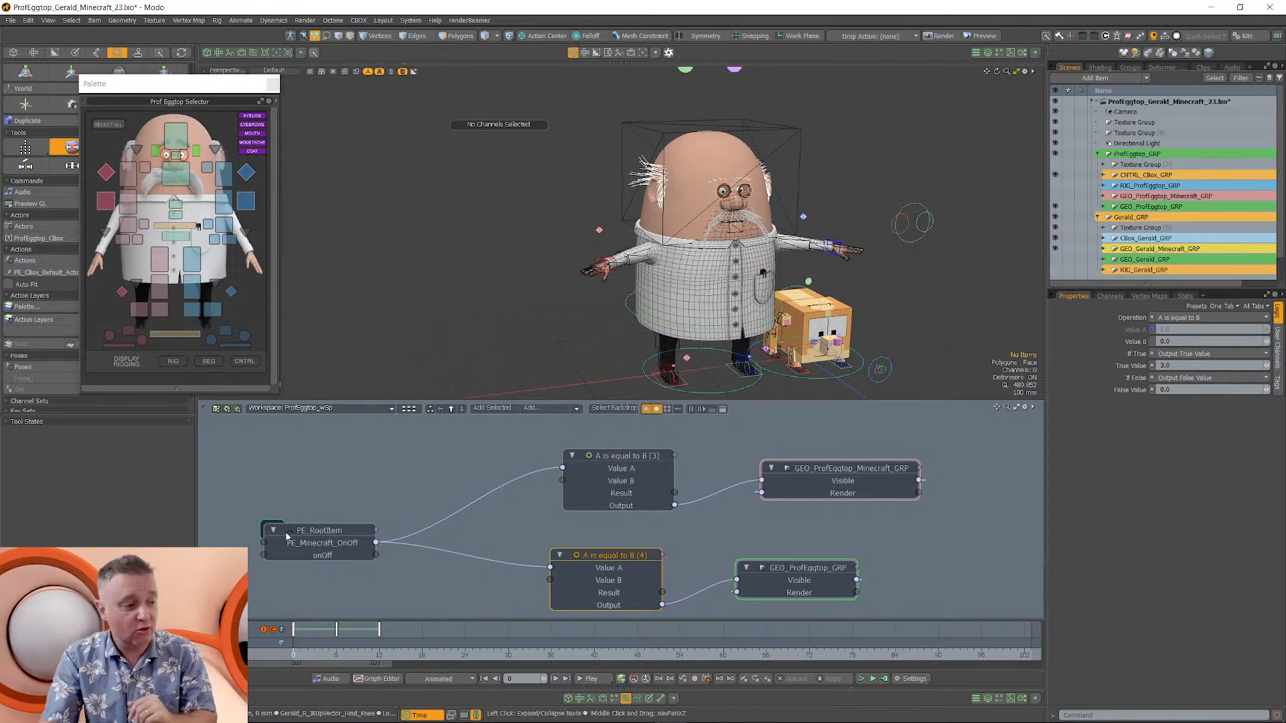
Select PE_RootItem's PE_Minecraft_OnOff channel and key it at frame 10 to switch Prof Eggtop to his regular version.
click(322, 533)
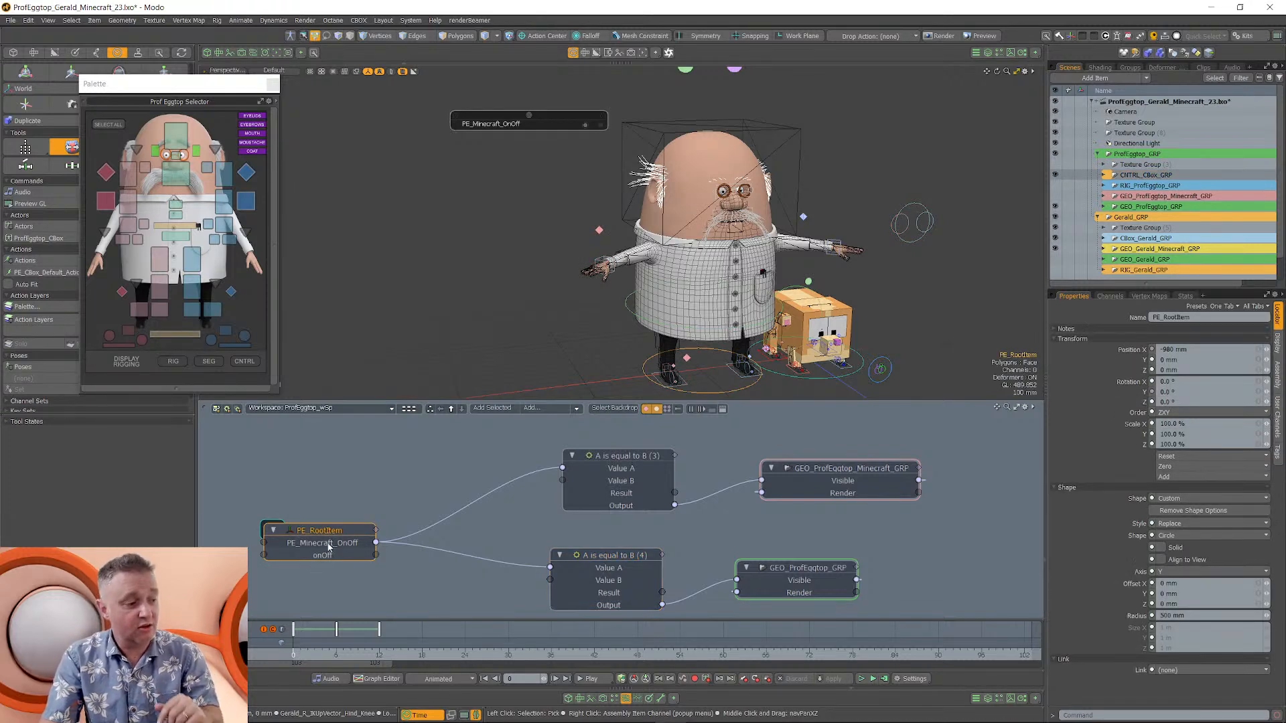
click(324, 547)
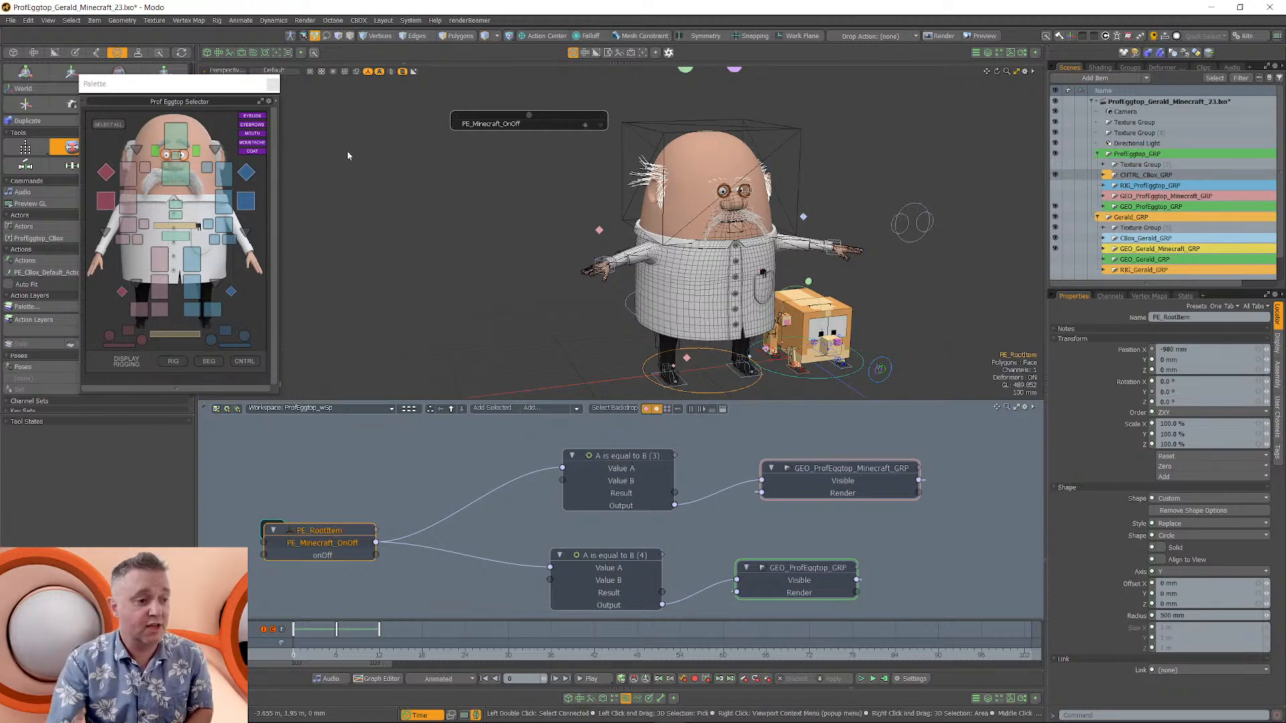
click(315, 630)
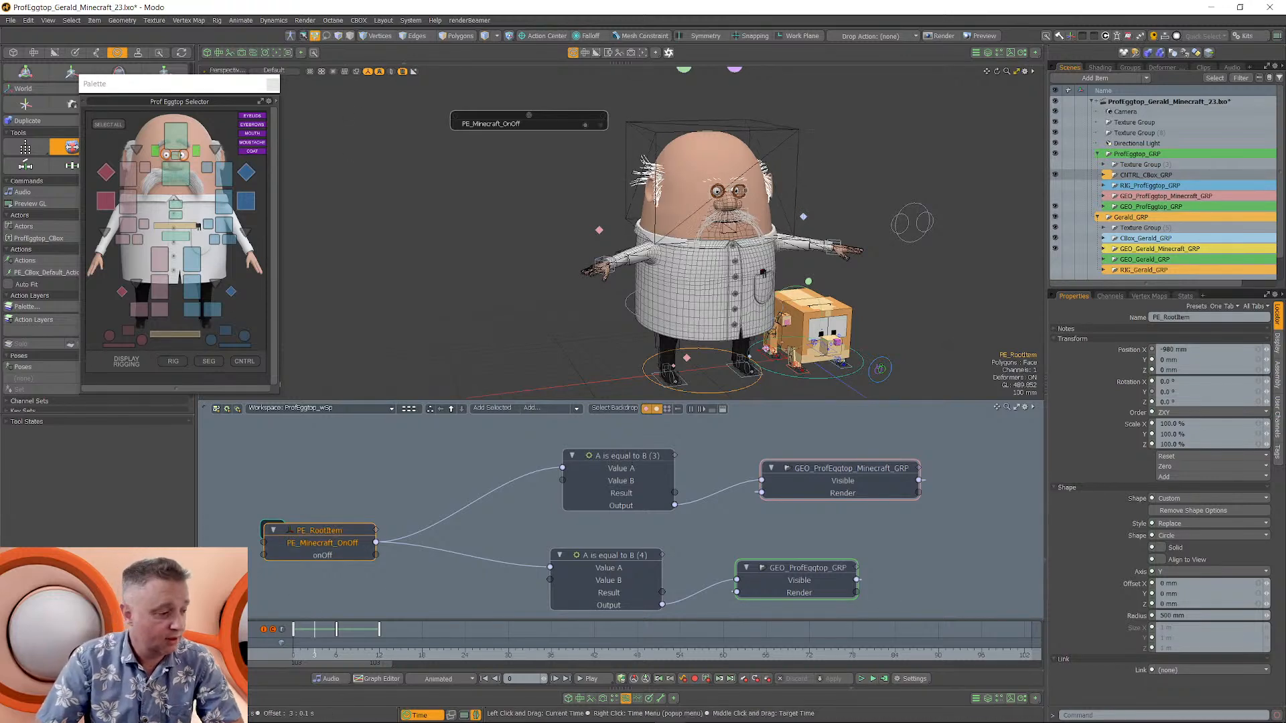
mouse_move(322, 630)
mouse_down()
mouse_move(379, 630)
mouse_move(307, 631)
mouse_move(364, 631)
mouse_up()
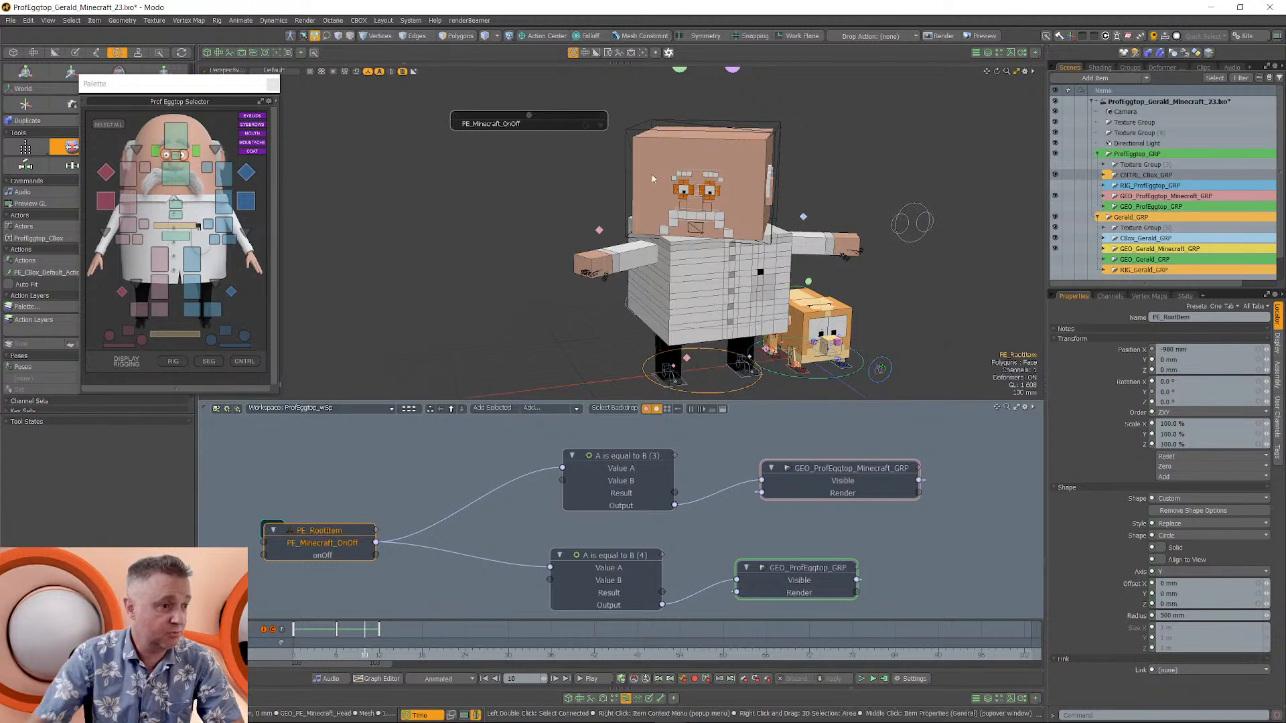
drag(582, 139, 571, 149)
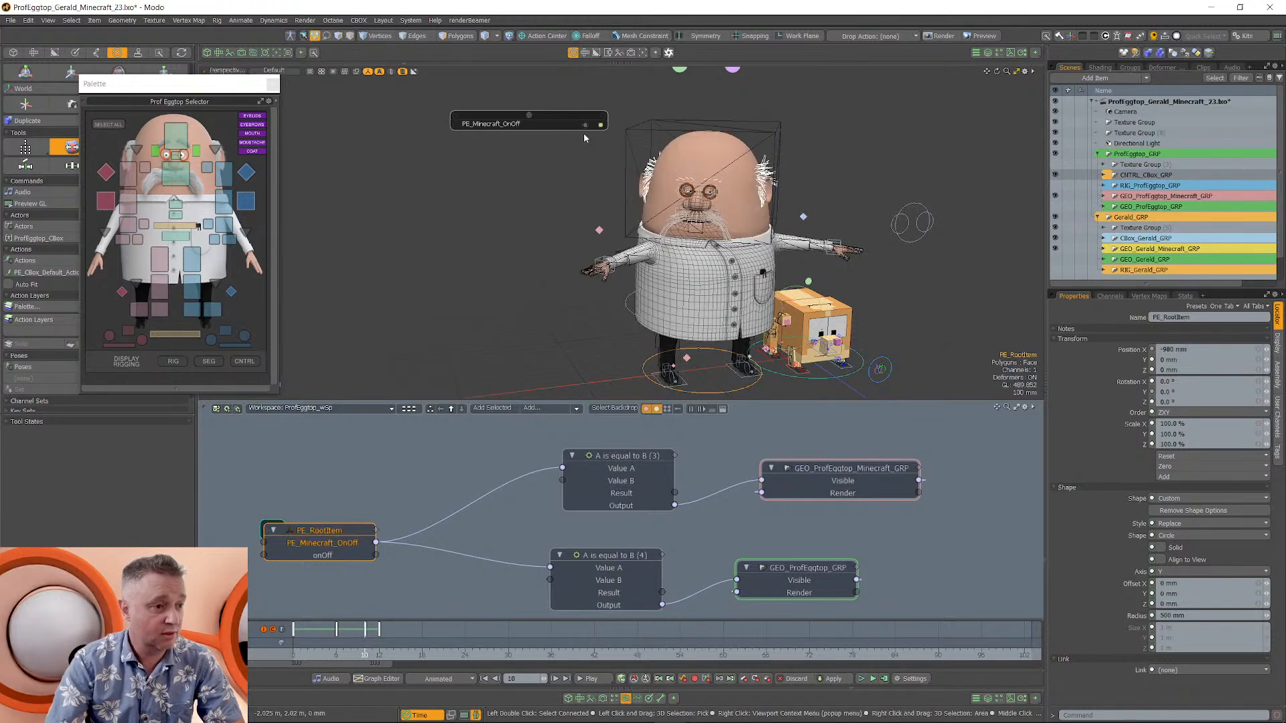
Key PE_Minecraft_OnOff at frame 16 to switch Prof Eggtop to his Minecraft version, and scrub the timeline to review the switches.
drag(365, 631, 407, 630)
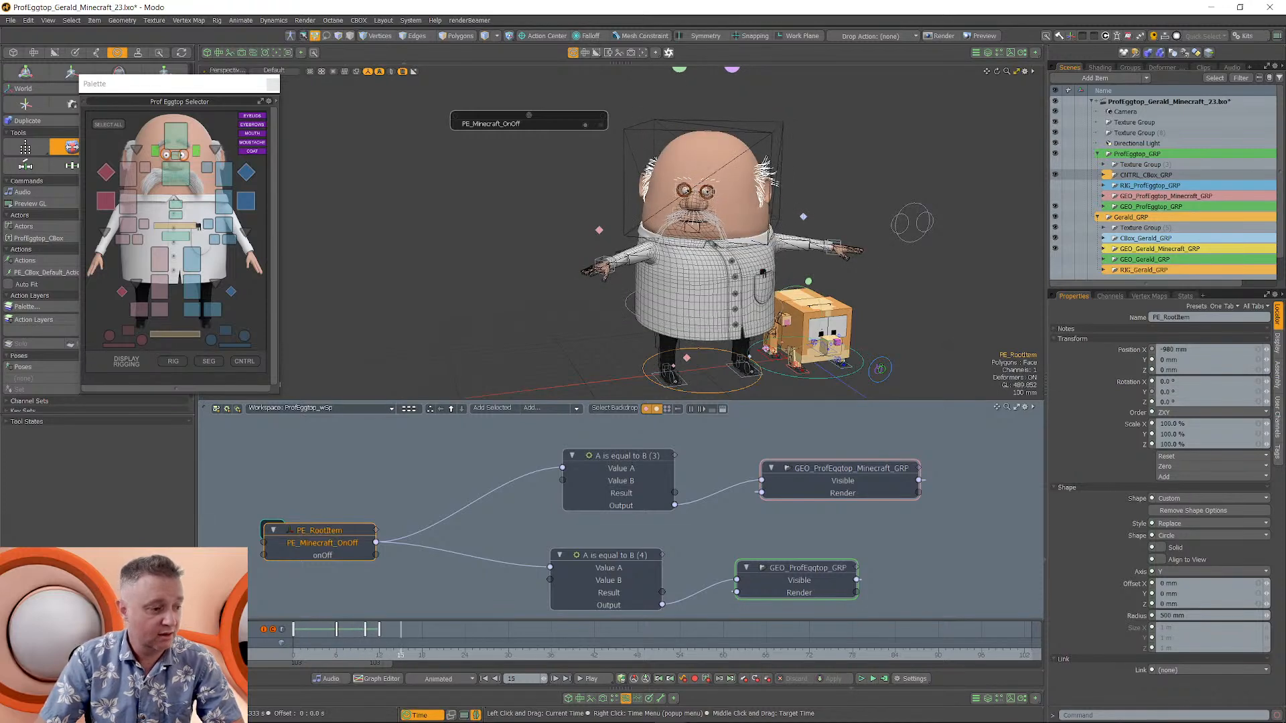
drag(581, 125, 601, 124)
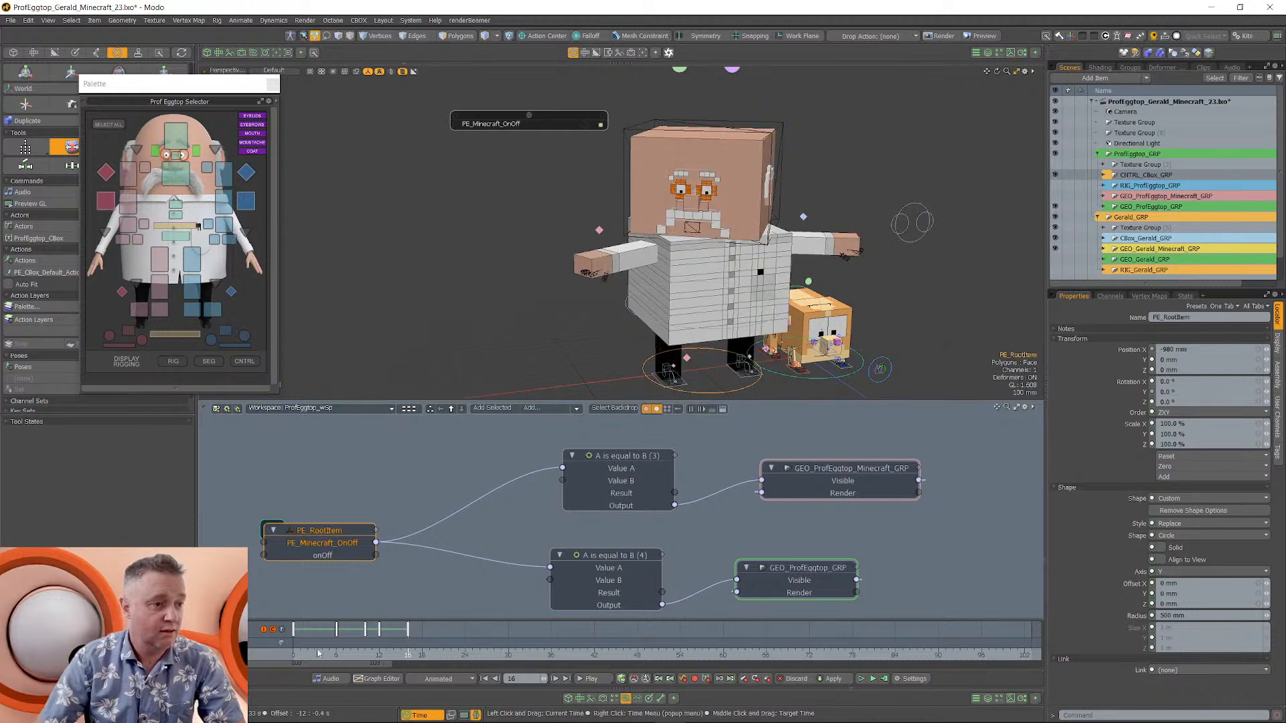
mouse_move(407, 630)
mouse_down()
mouse_move(393, 630)
mouse_move(480, 630)
mouse_move(494, 655)
mouse_up()
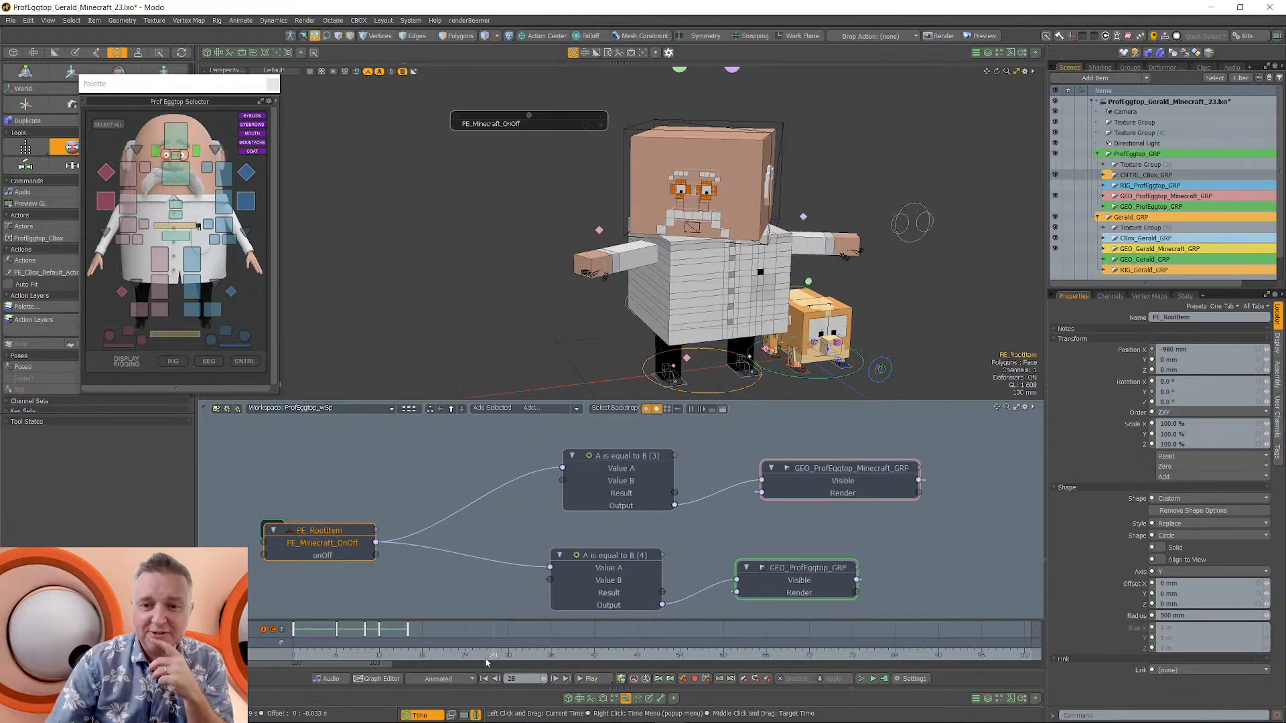
click(387, 655)
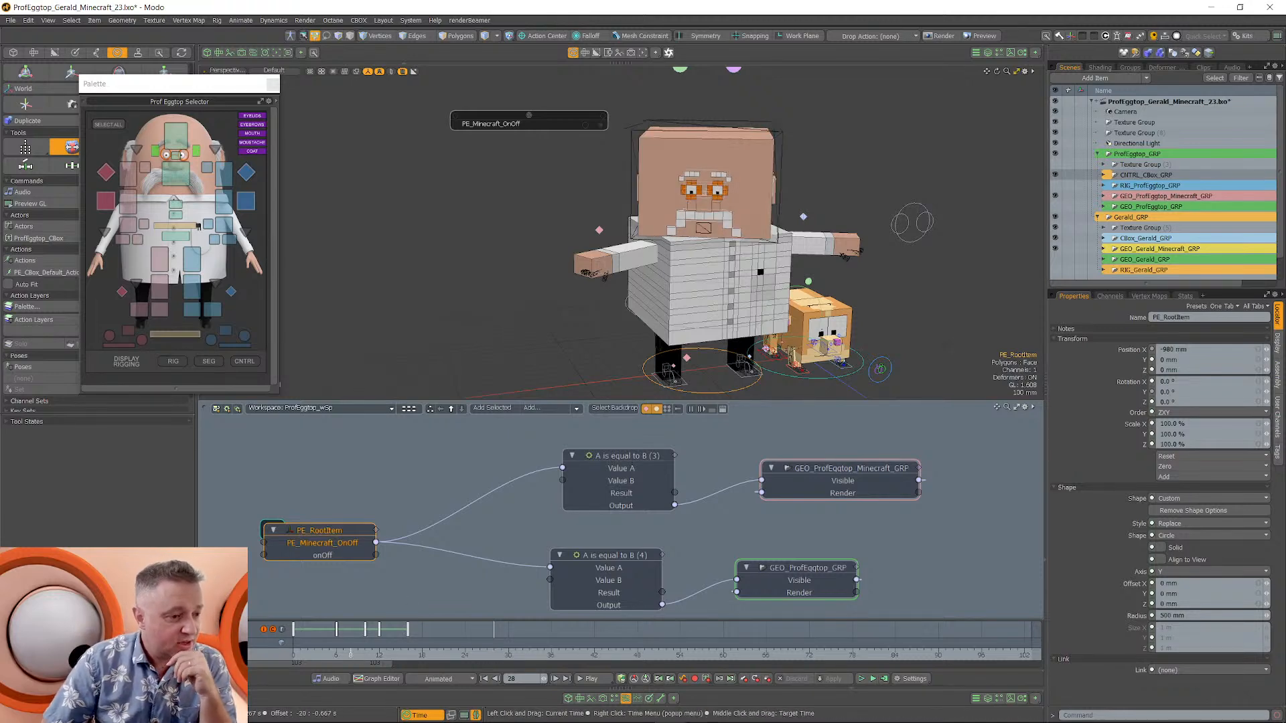
drag(393, 655, 443, 655)
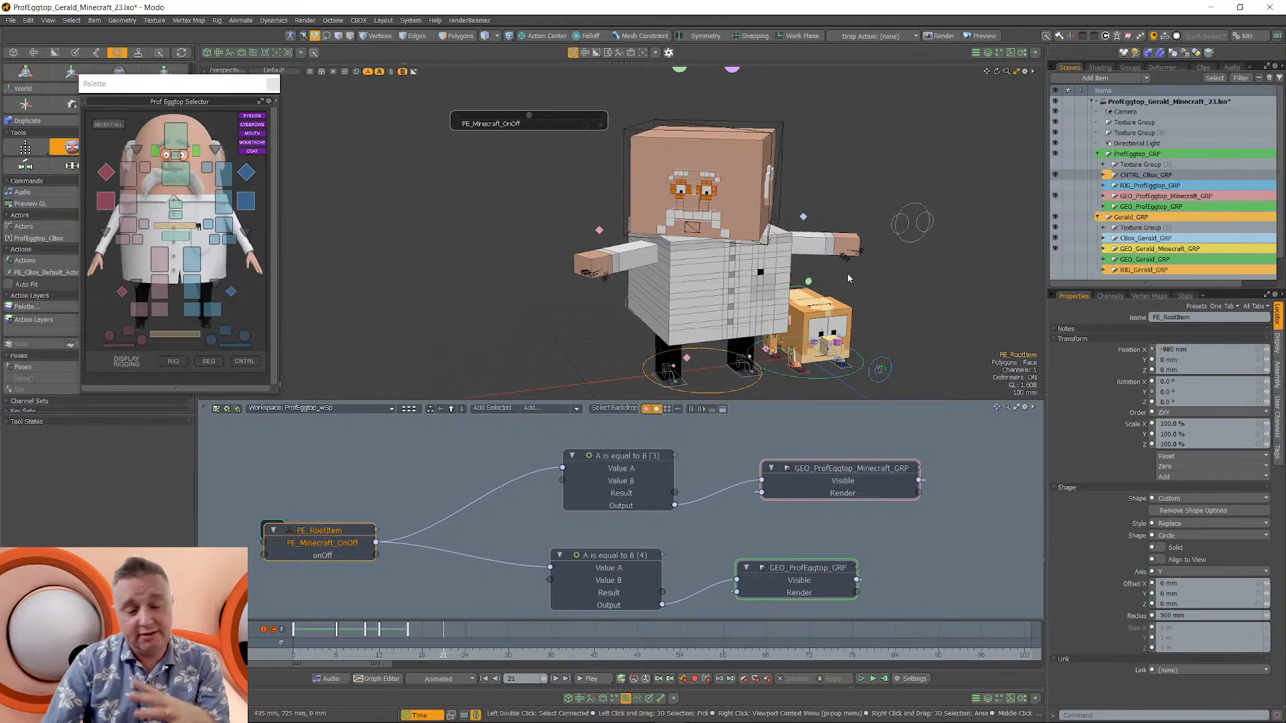
Select Gerald's root control, Gerald_RootItem, in the viewport with both characters seen from the front.
alt+drag(816, 309, 750, 314)
alt+shift+drag(898, 396, 852, 351)
click(791, 204)
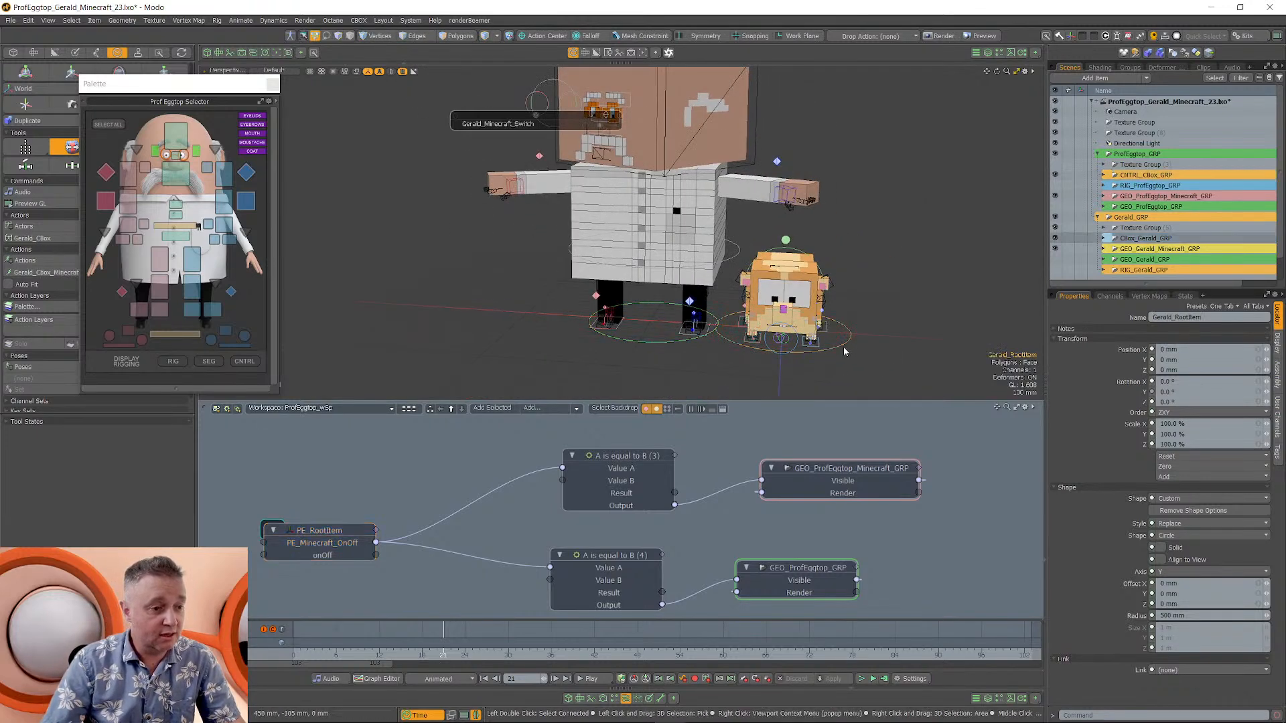
Toggle the Gerald_Minecraft_Switch channel from the viewport until Gerald's regular version is shown.
ctrl+alt+drag(560, 247, 536, 276)
drag(534, 117, 456, 124)
click(520, 133)
click(520, 134)
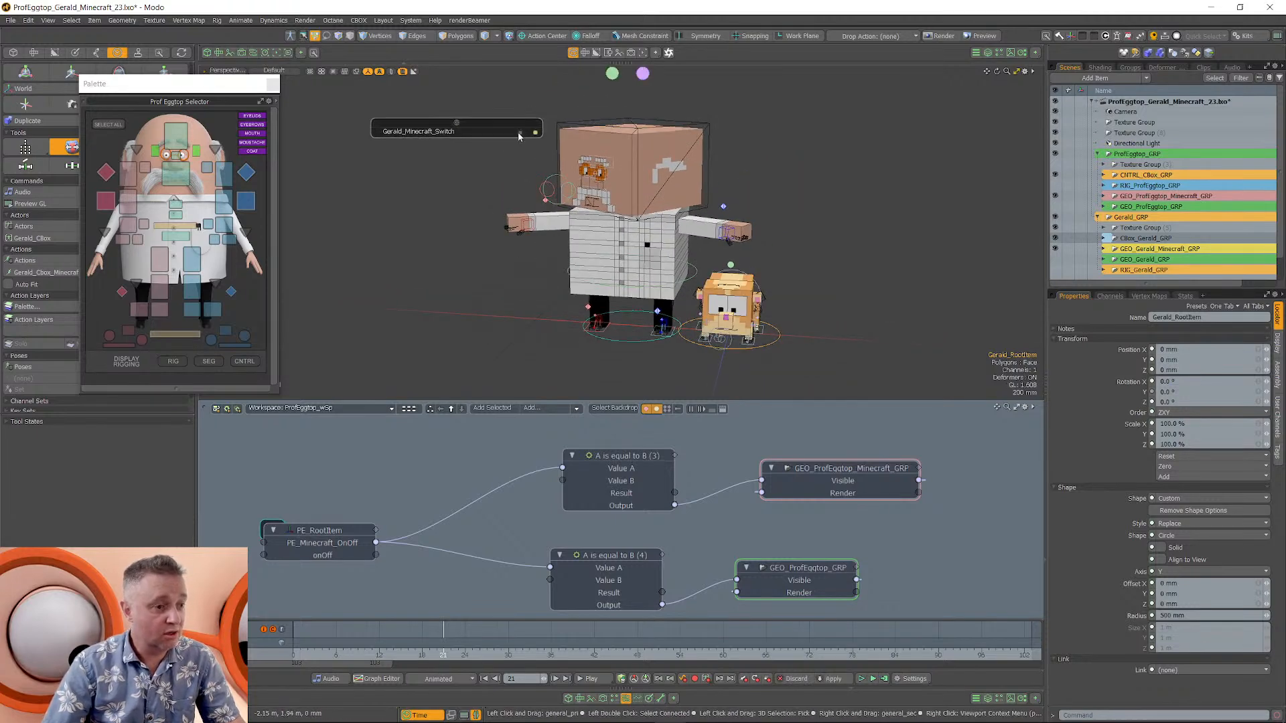
click(519, 134)
click(518, 136)
click(519, 134)
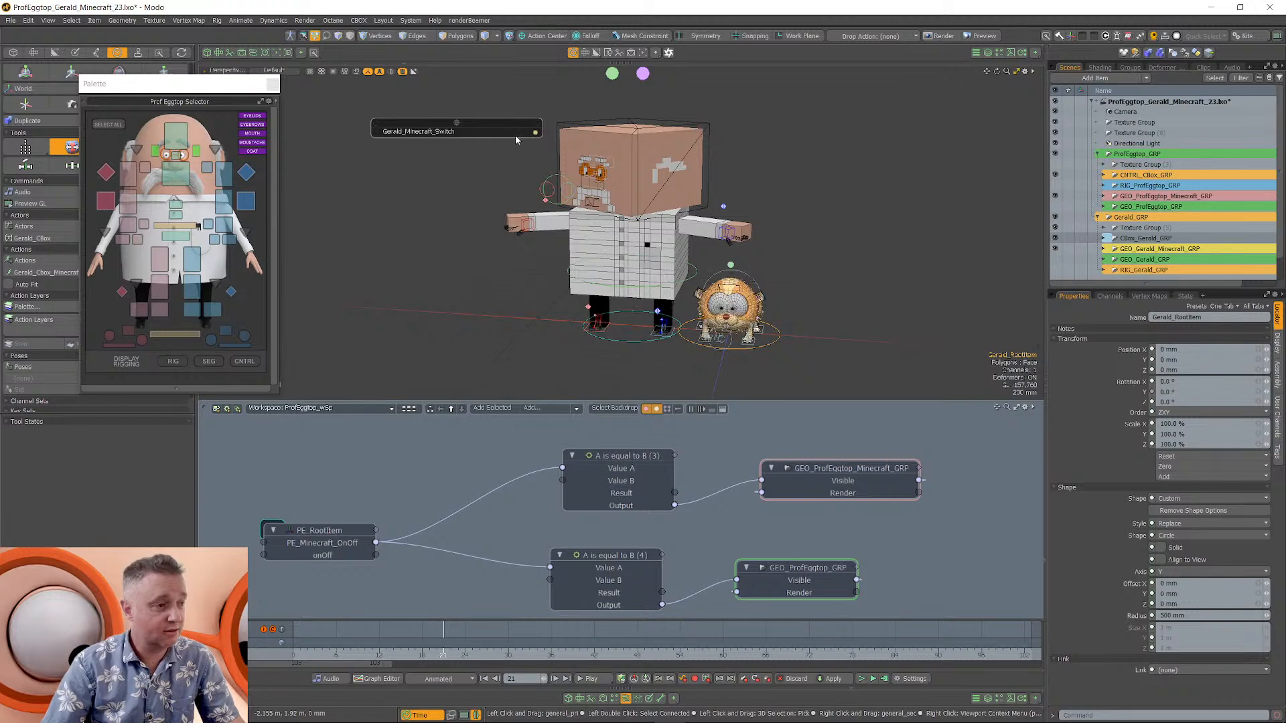
Make the Minecraft_2_Lab_02.lxo scene active and view the laboratory and the locator above it.
click(1091, 102)
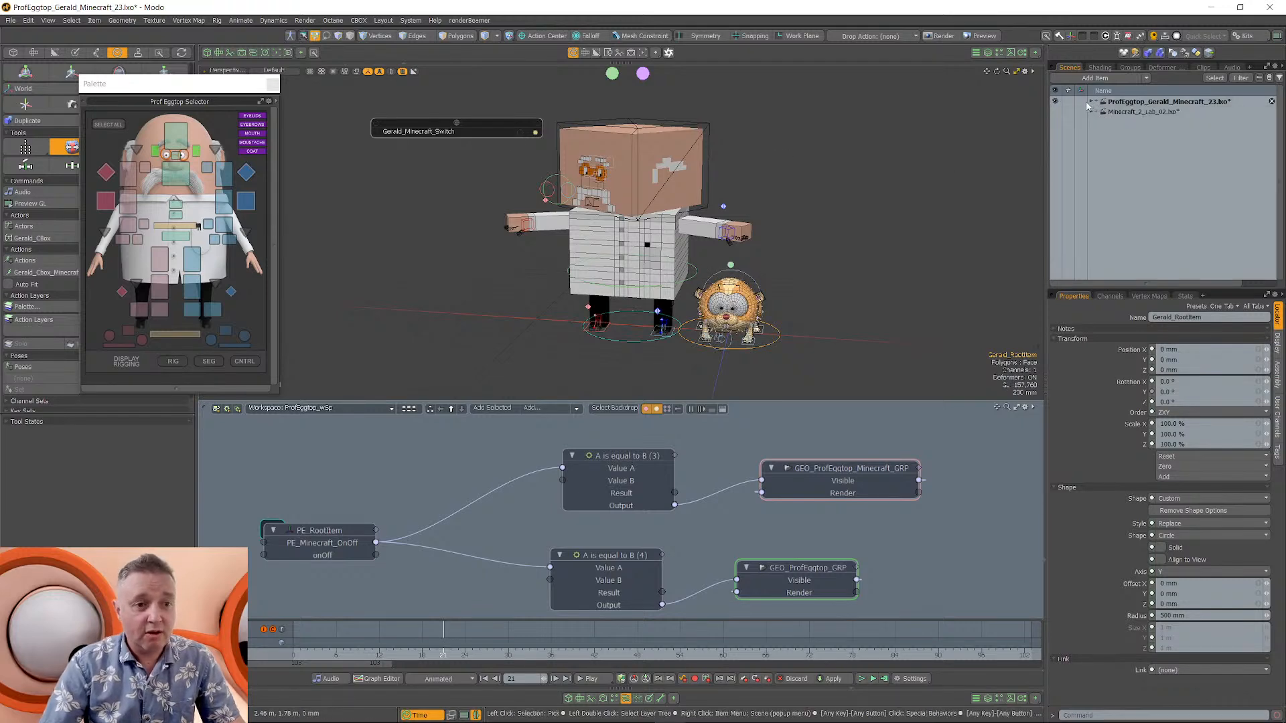
click(1055, 112)
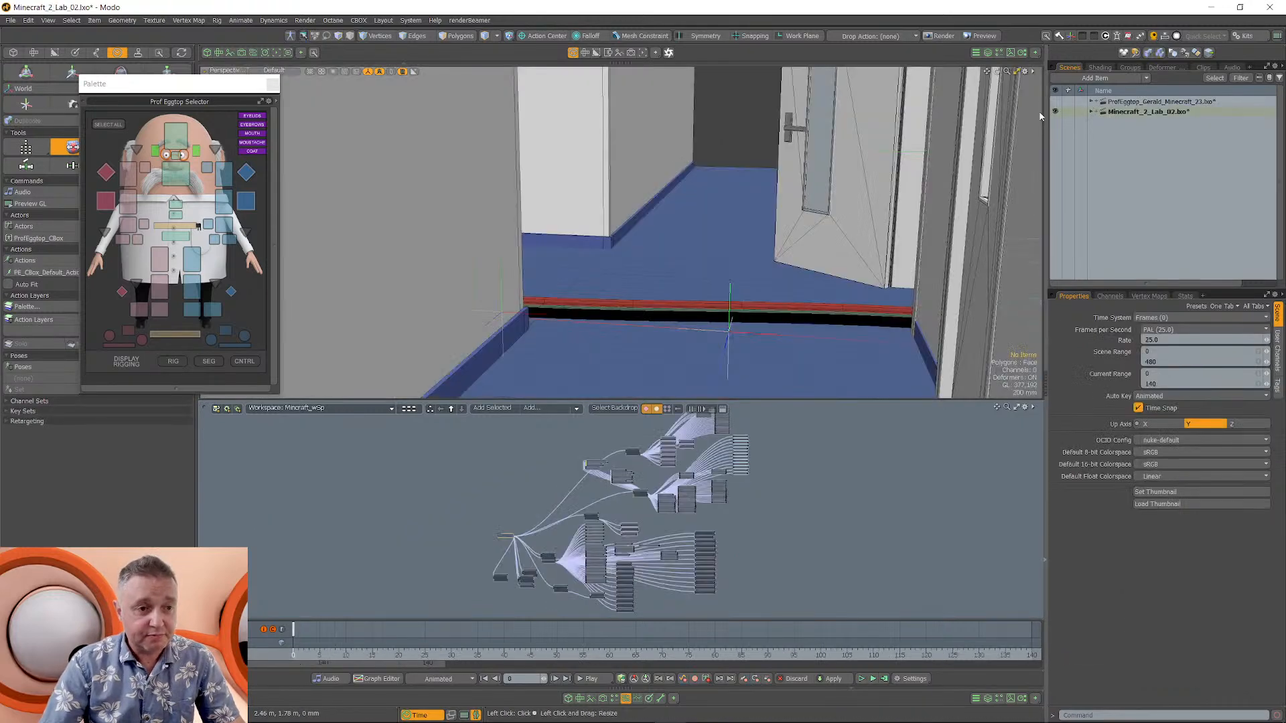
ctrl+alt+drag(762, 238, 686, 262)
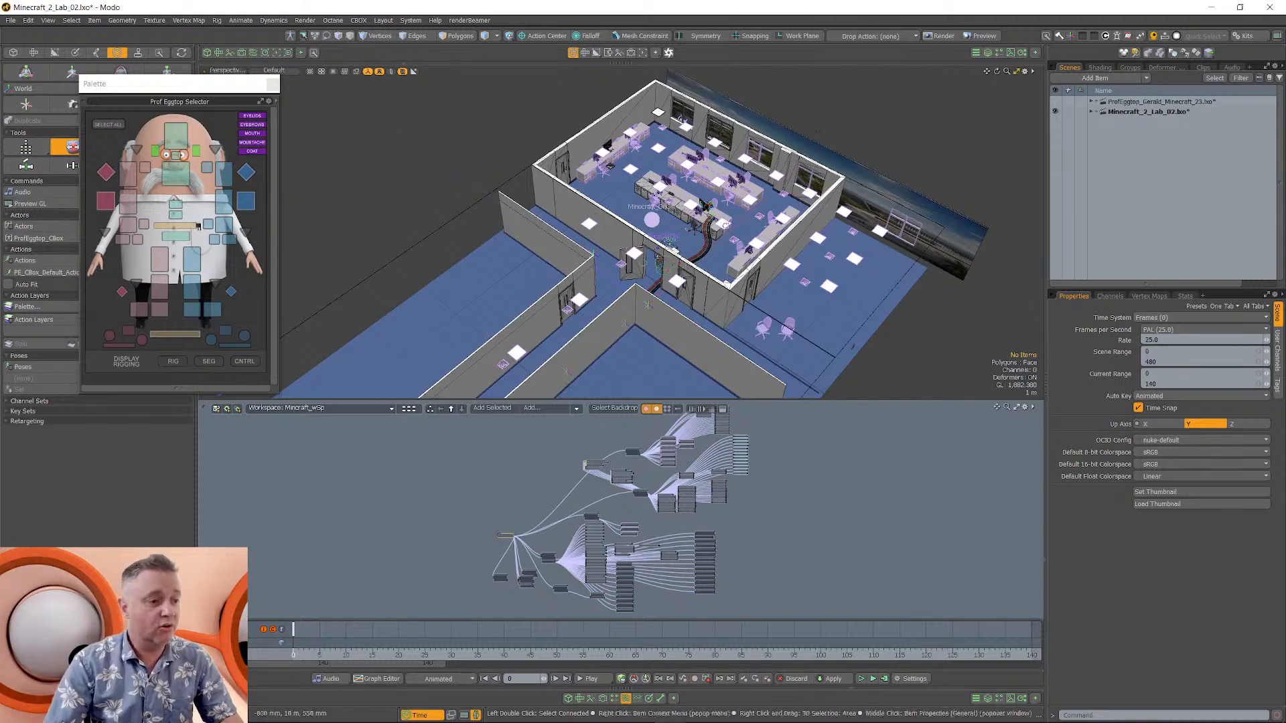
scroll(697, 258, up, 3)
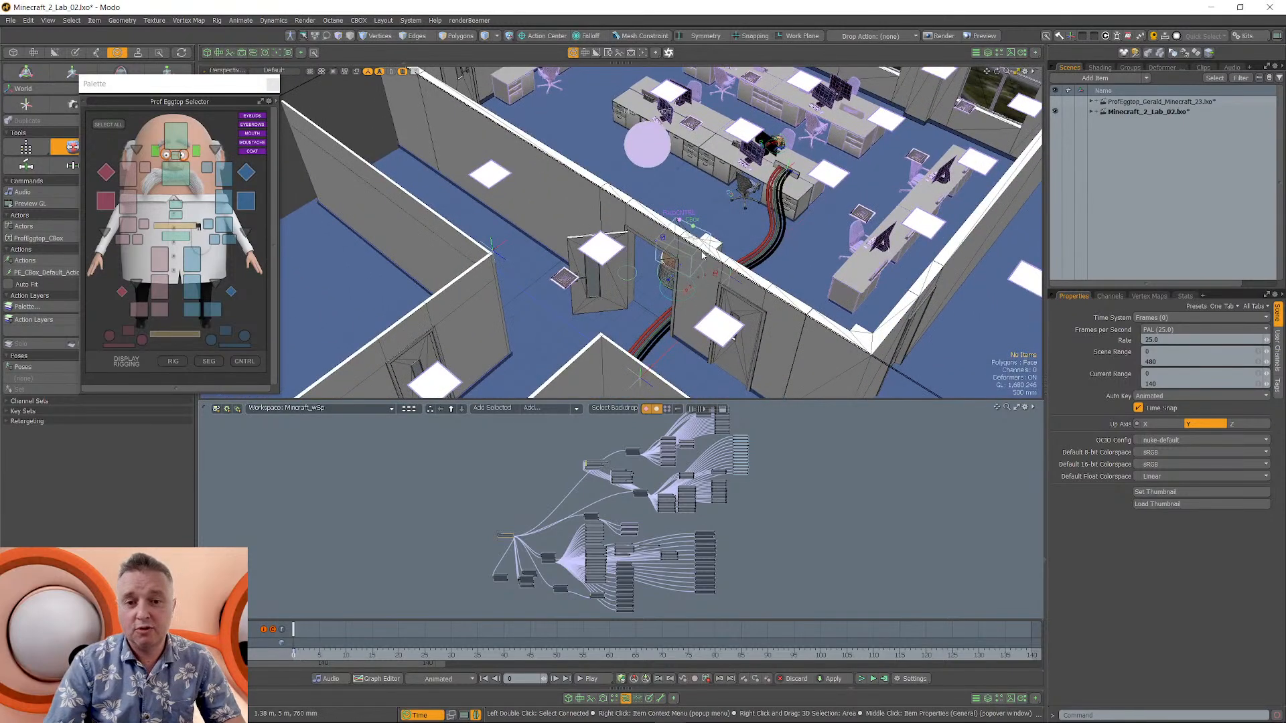
alt+drag(702, 254, 678, 228)
scroll(685, 249, down, 3)
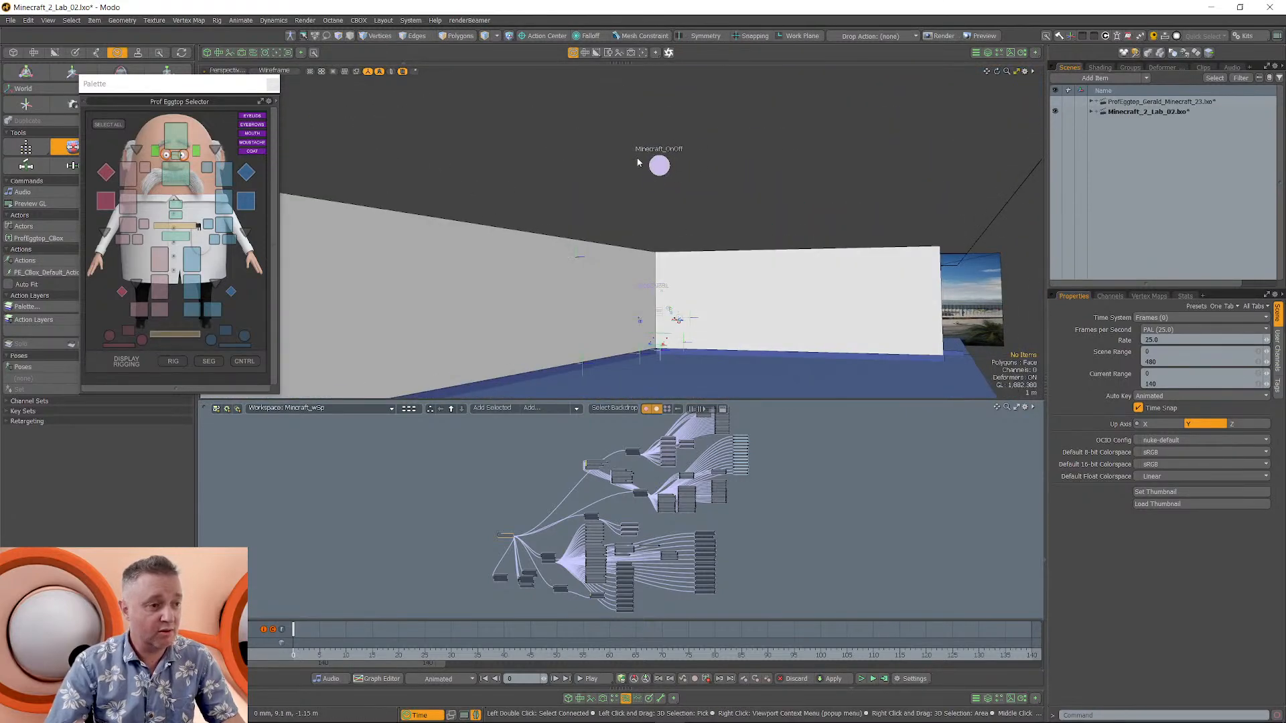
Select the Minecraft_OnOff locator above the lab and choose item.channelHaul as its utility command.
click(656, 176)
middle_click(655, 177)
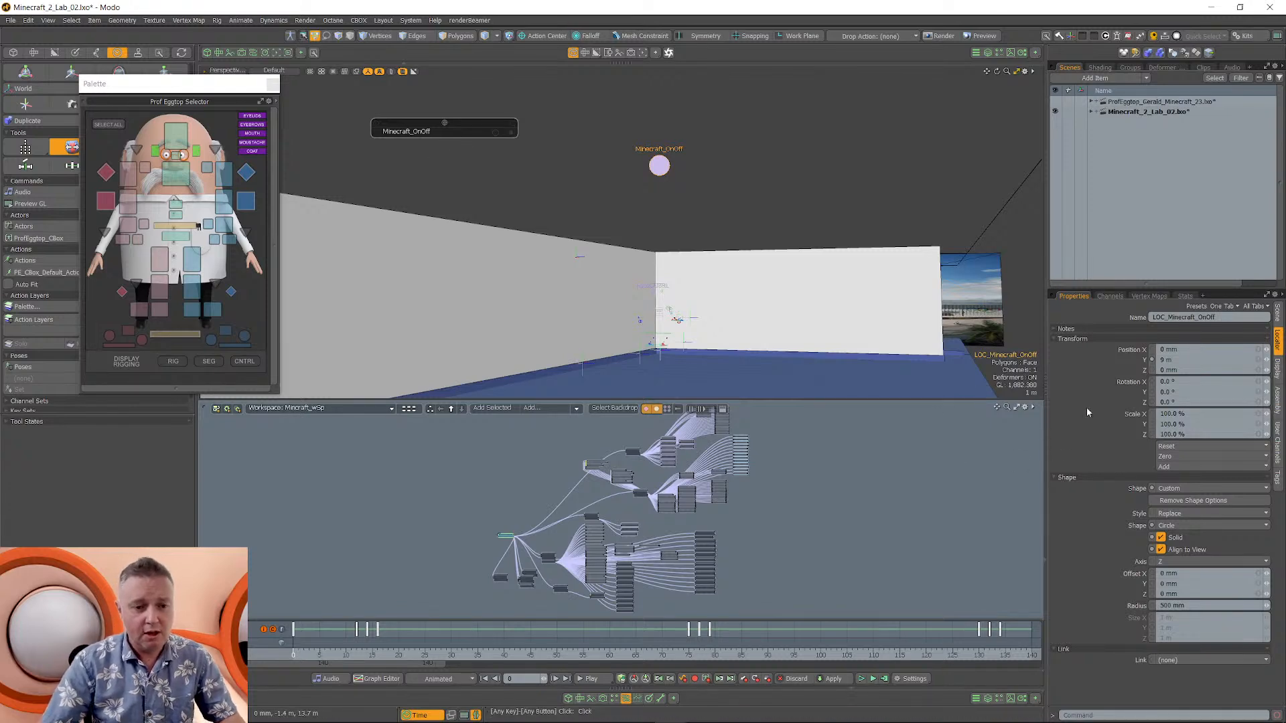
click(1277, 404)
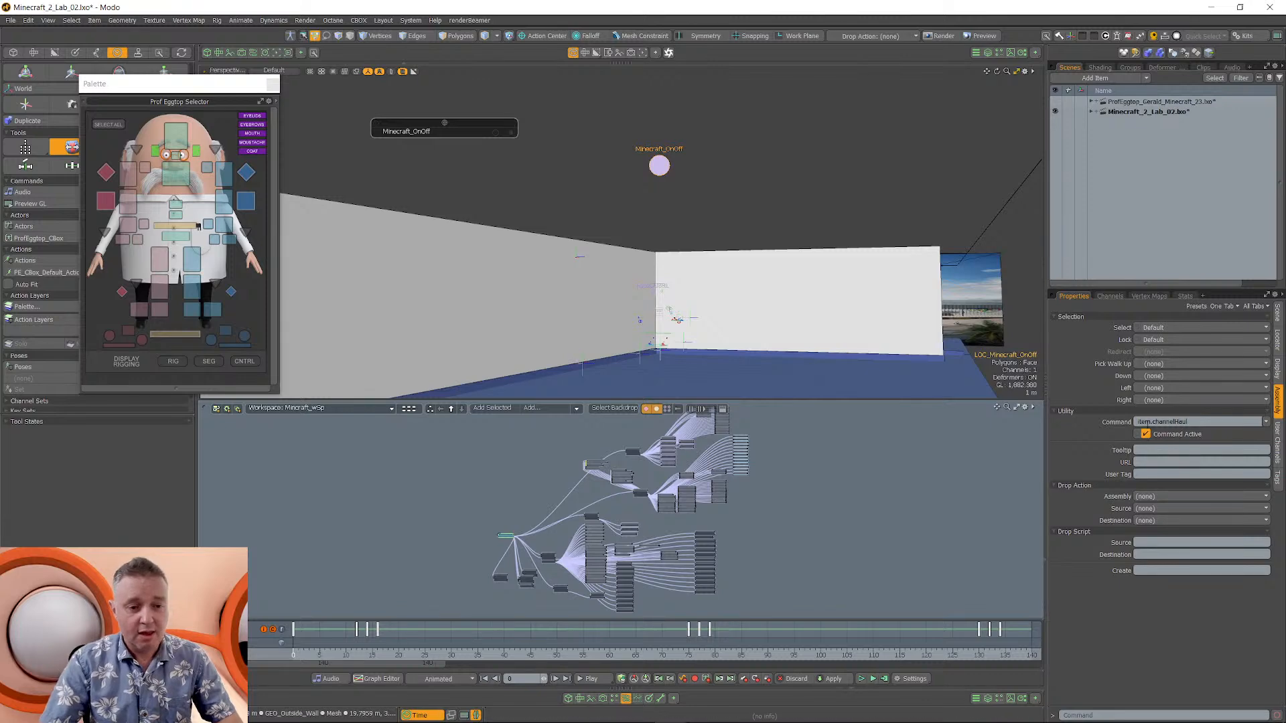
click(1266, 422)
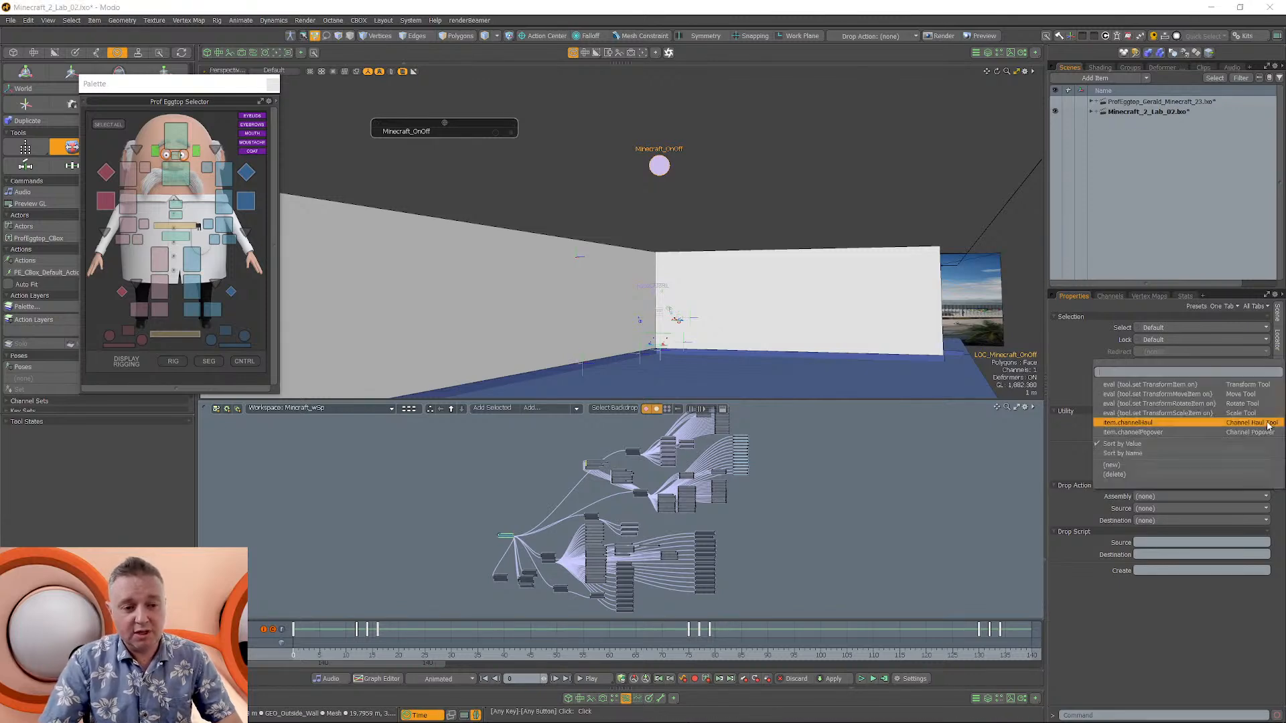
click(1167, 424)
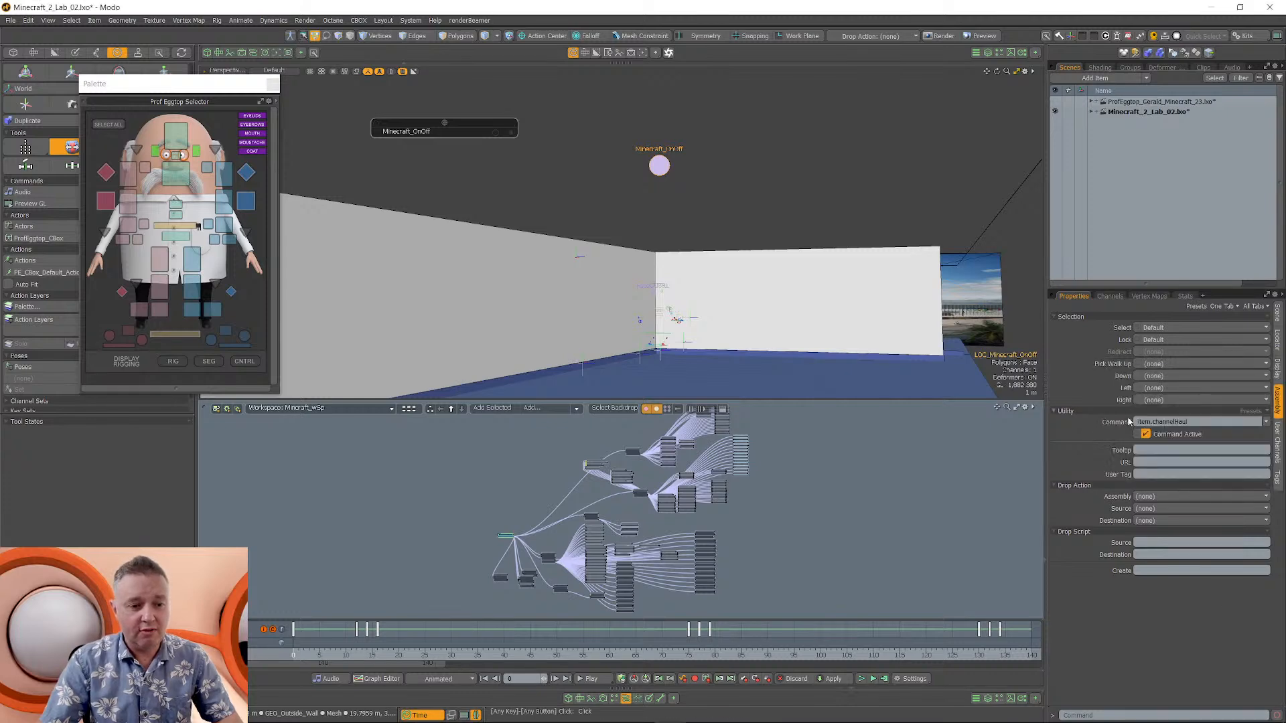
Clear the selection and reselect the Minecraft_OnOff locator to bring up its channel control over the lab.
alt+drag(765, 178, 774, 188)
click(621, 203)
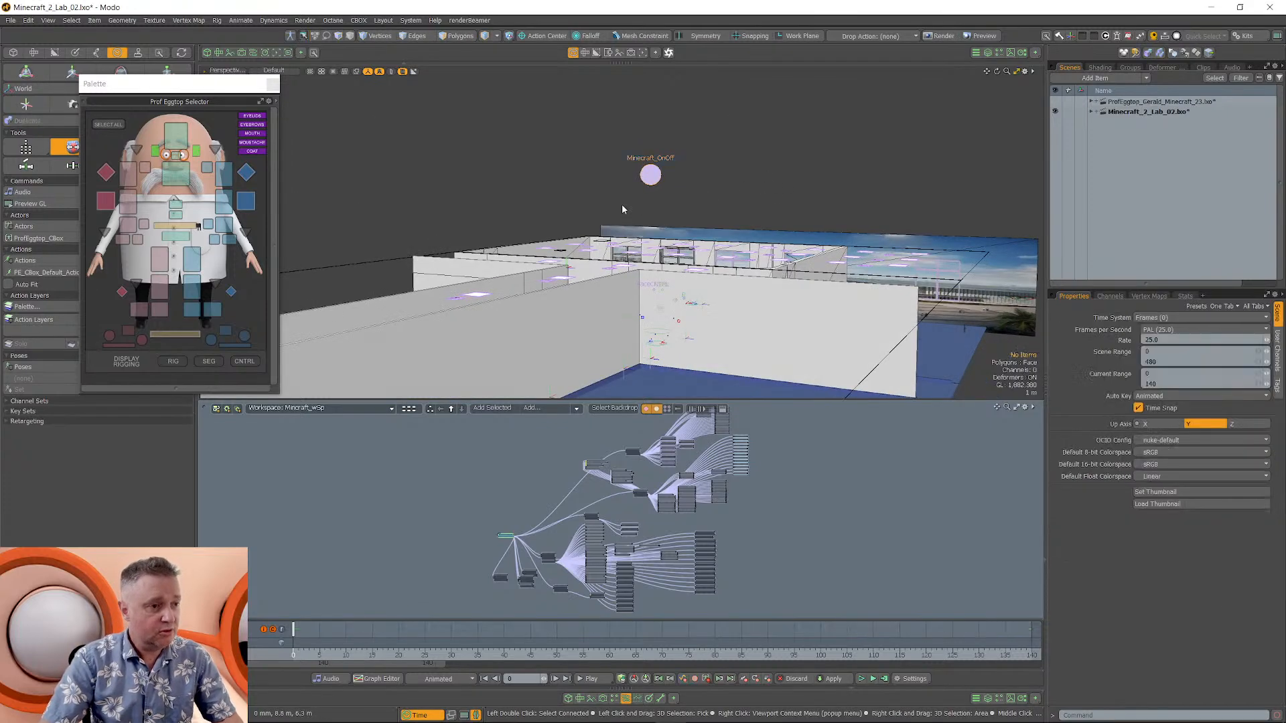
click(650, 175)
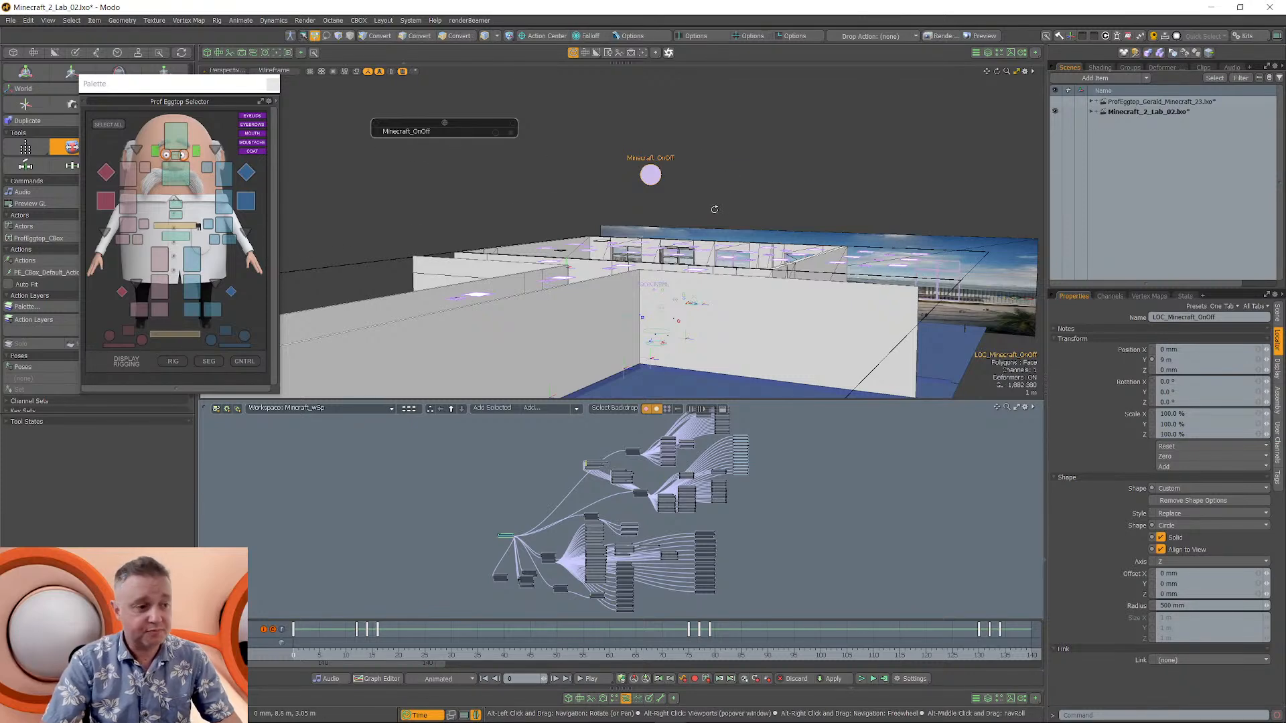
alt+drag(697, 167, 633, 203)
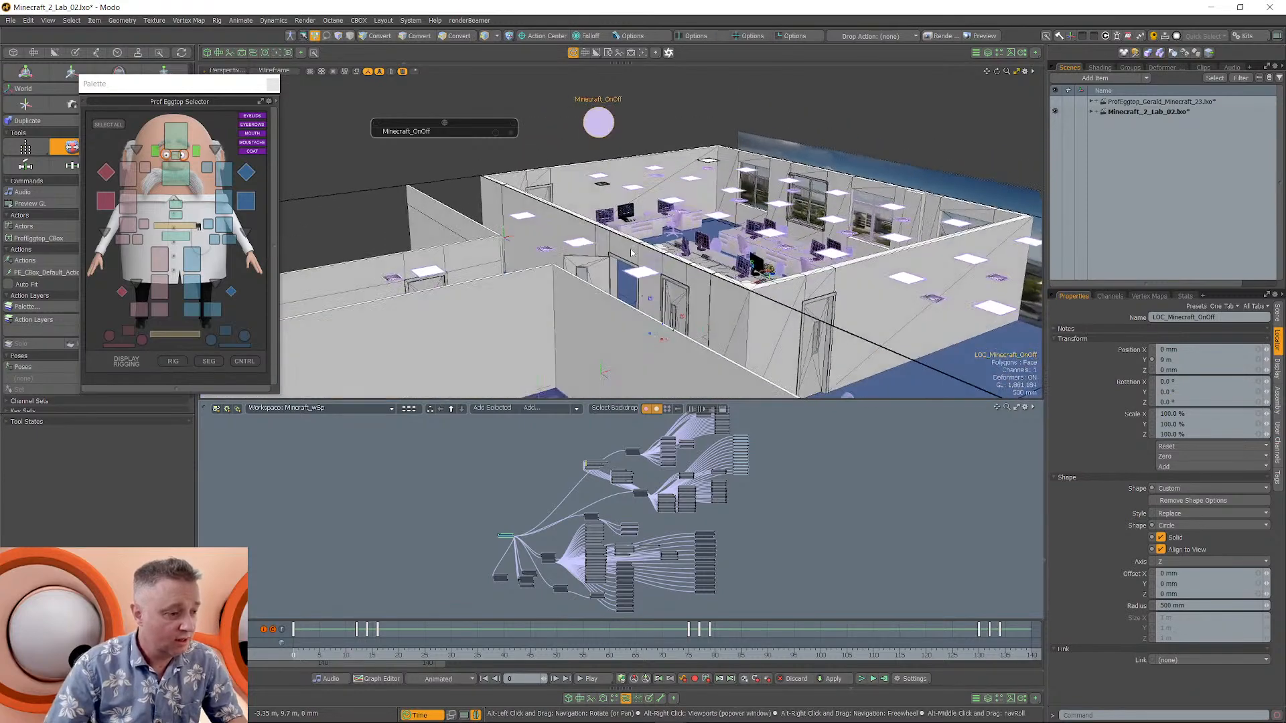
Move the cluster of A is equal to B nodes without connected outputs away from the rest of the LOC_Minecraft_OnOff network.
ctrl+alt+drag(529, 532, 569, 460)
drag(488, 475, 358, 470)
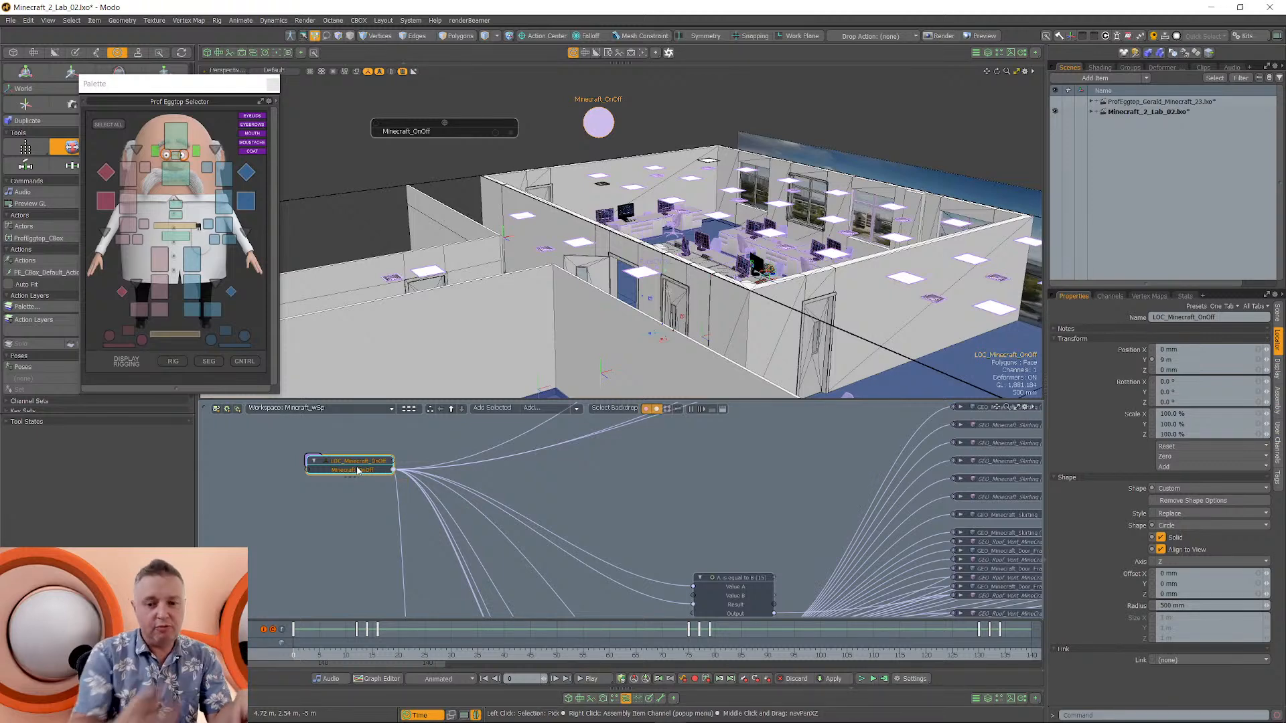
scroll(596, 482, down, 2)
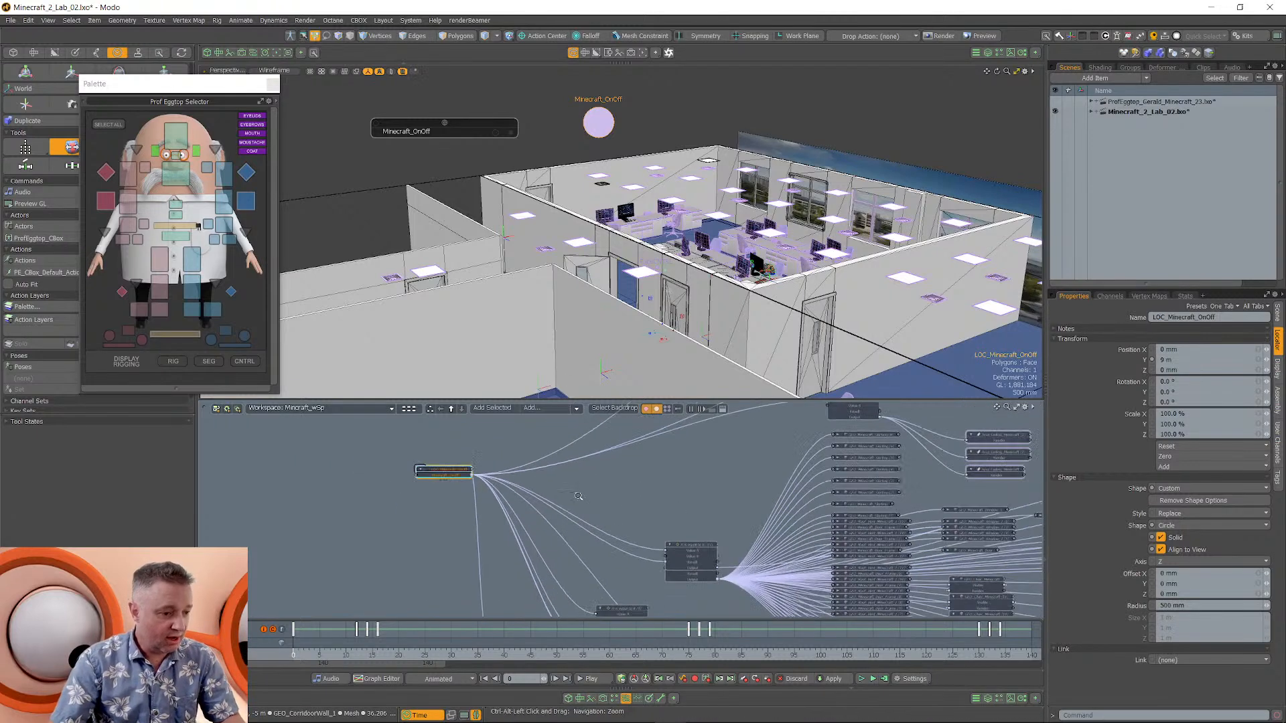
alt+shift+drag(657, 539, 681, 412)
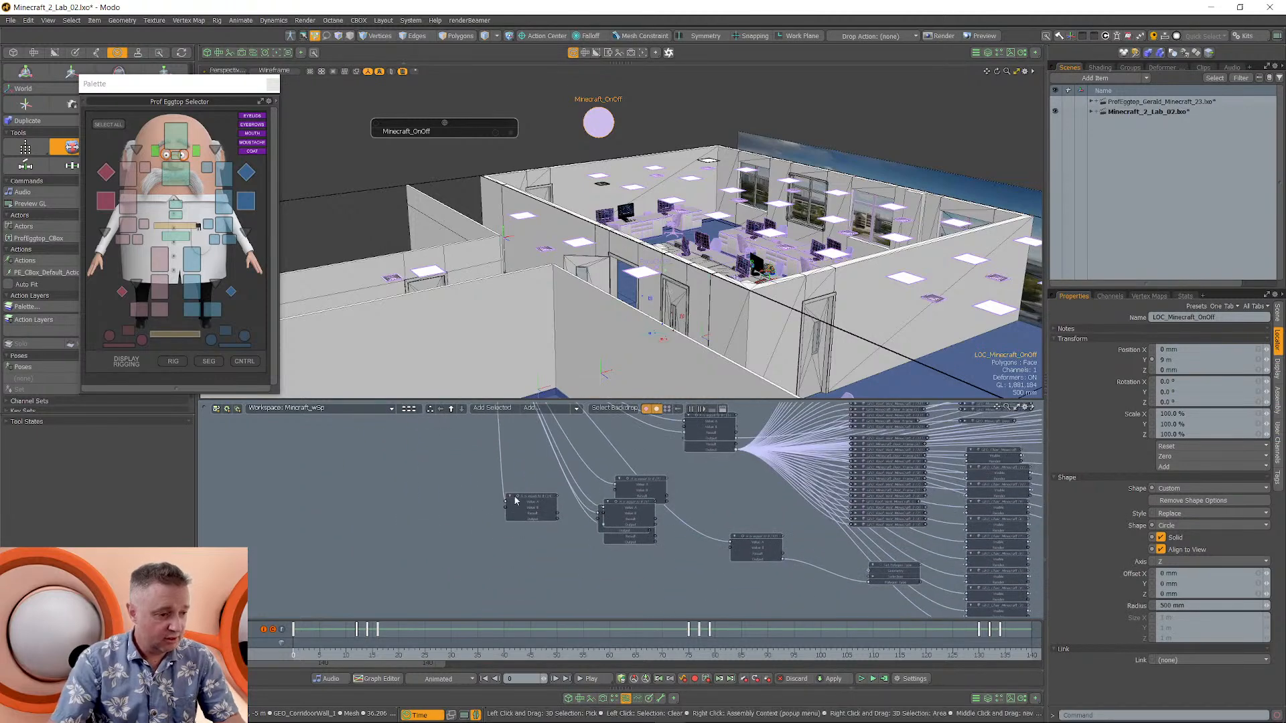
drag(467, 477, 656, 570)
drag(635, 482, 421, 518)
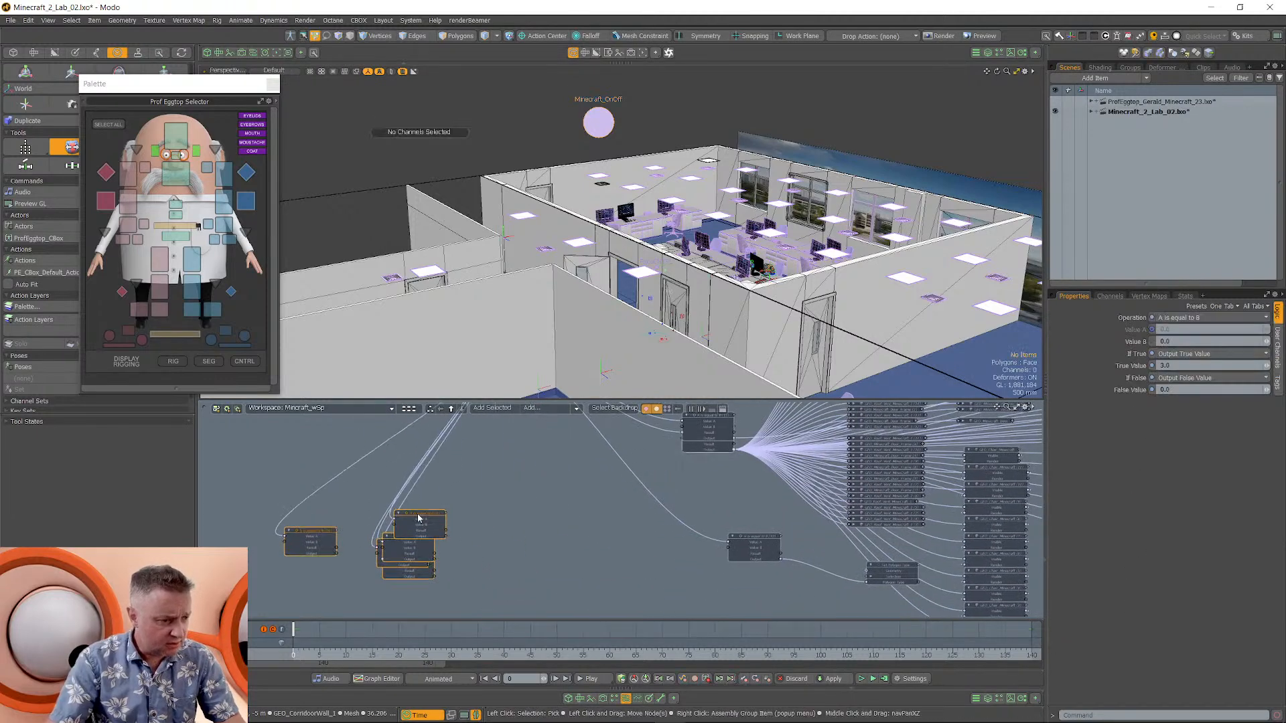
Examine the A is equal to B (15), (2) and (12) nodes and their links to Minecraft geometry and ceiling lights.
alt+shift+drag(660, 431, 605, 426)
click(697, 462)
alt+shift+drag(697, 462, 540, 572)
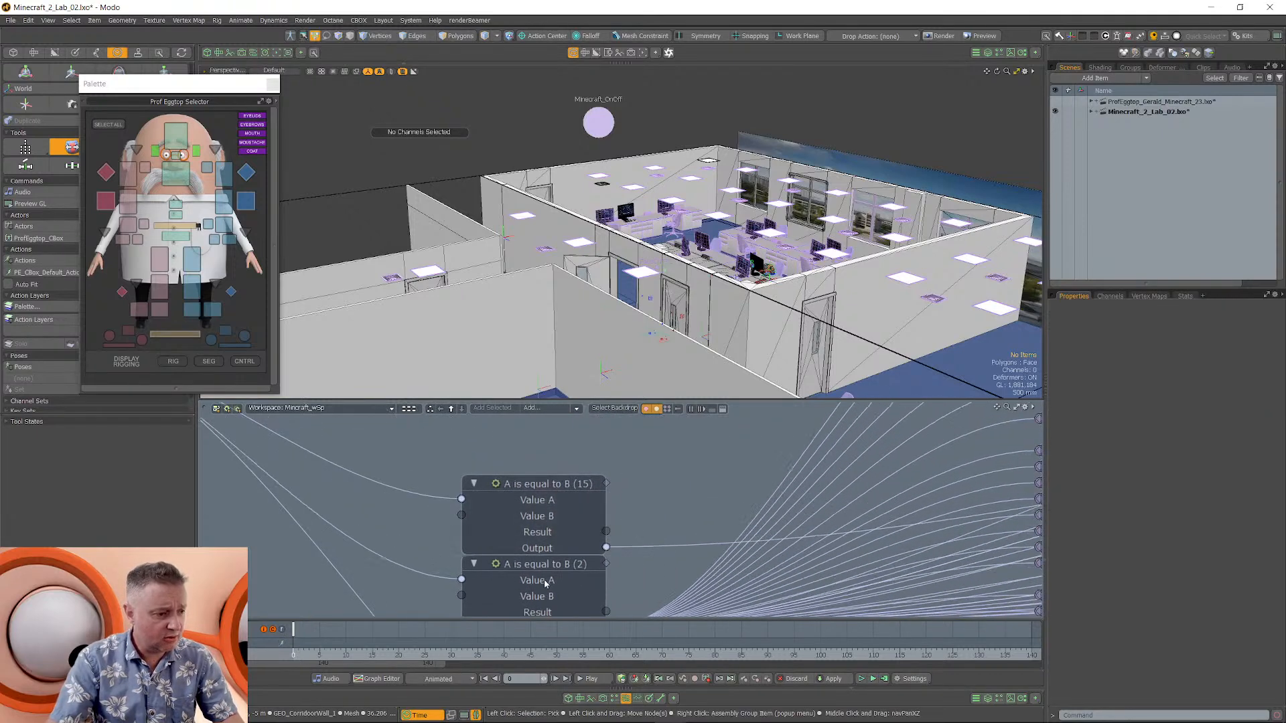
ctrl+alt+drag(637, 499, 470, 544)
alt+shift+drag(834, 462, 682, 589)
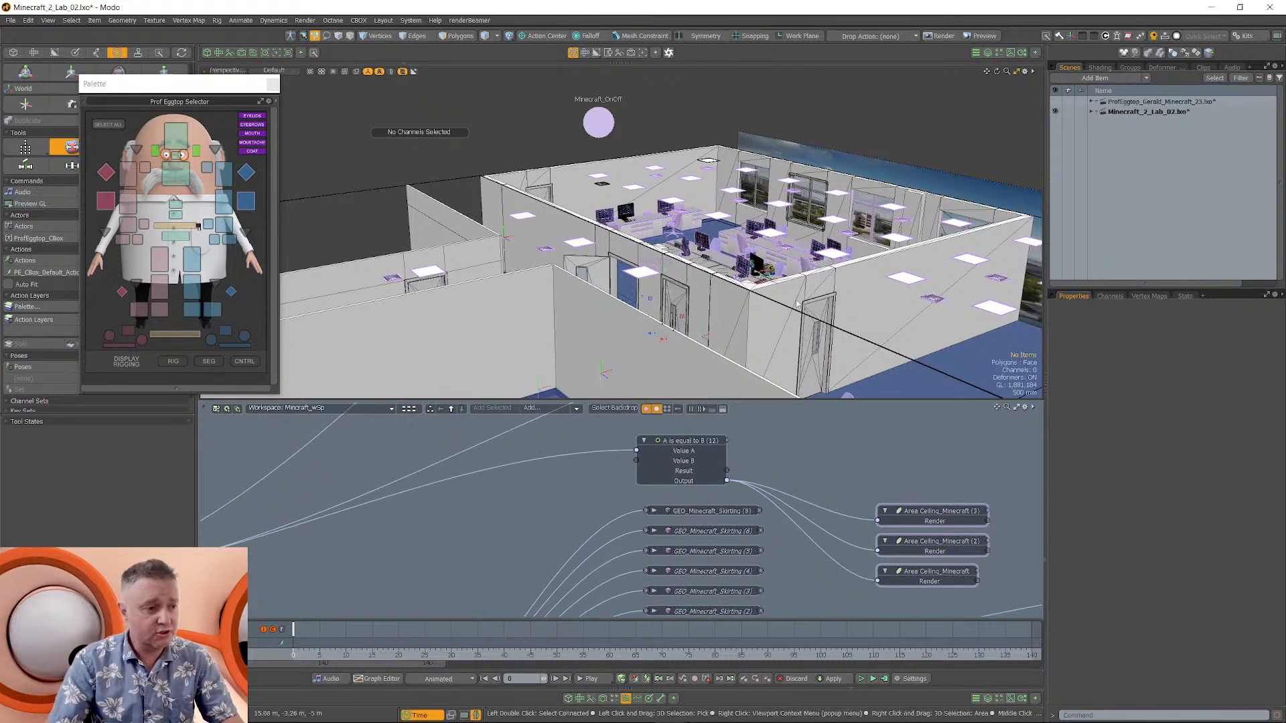
Select the Minecraft_OnOff locator again and view the regular laboratory from above.
alt+drag(657, 258, 777, 305)
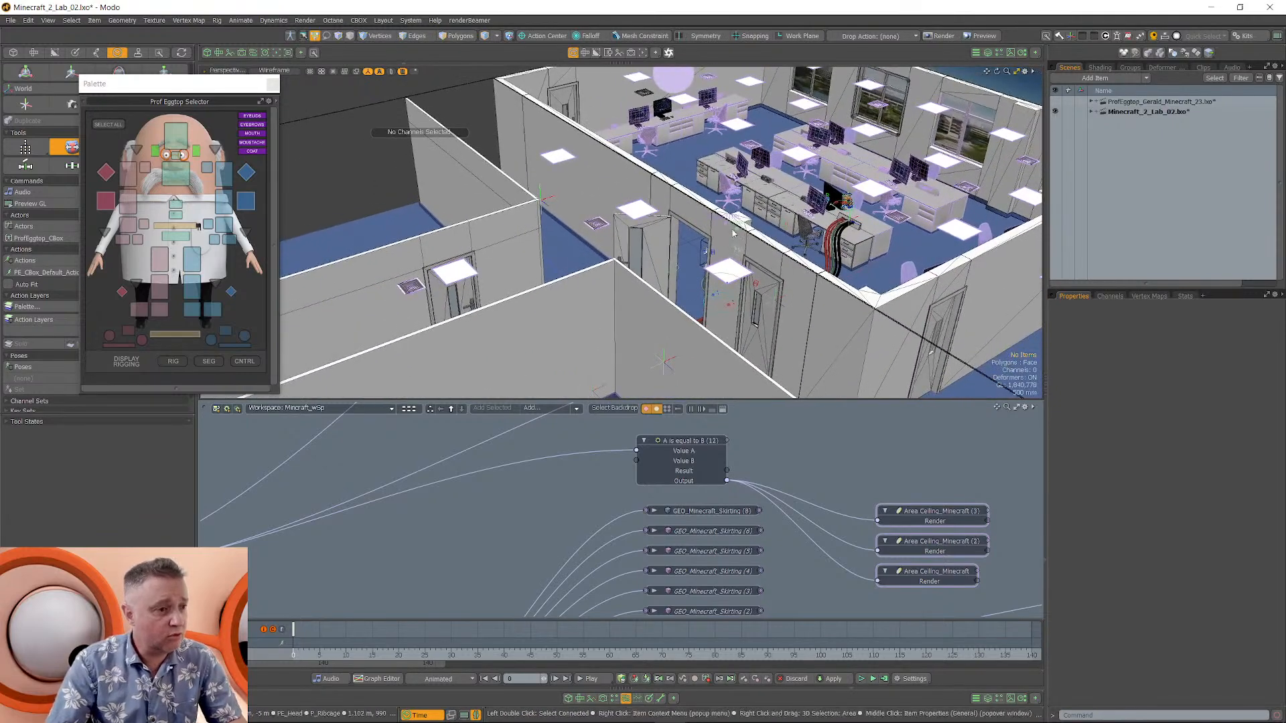
ctrl+alt+drag(670, 281, 633, 181)
click(632, 169)
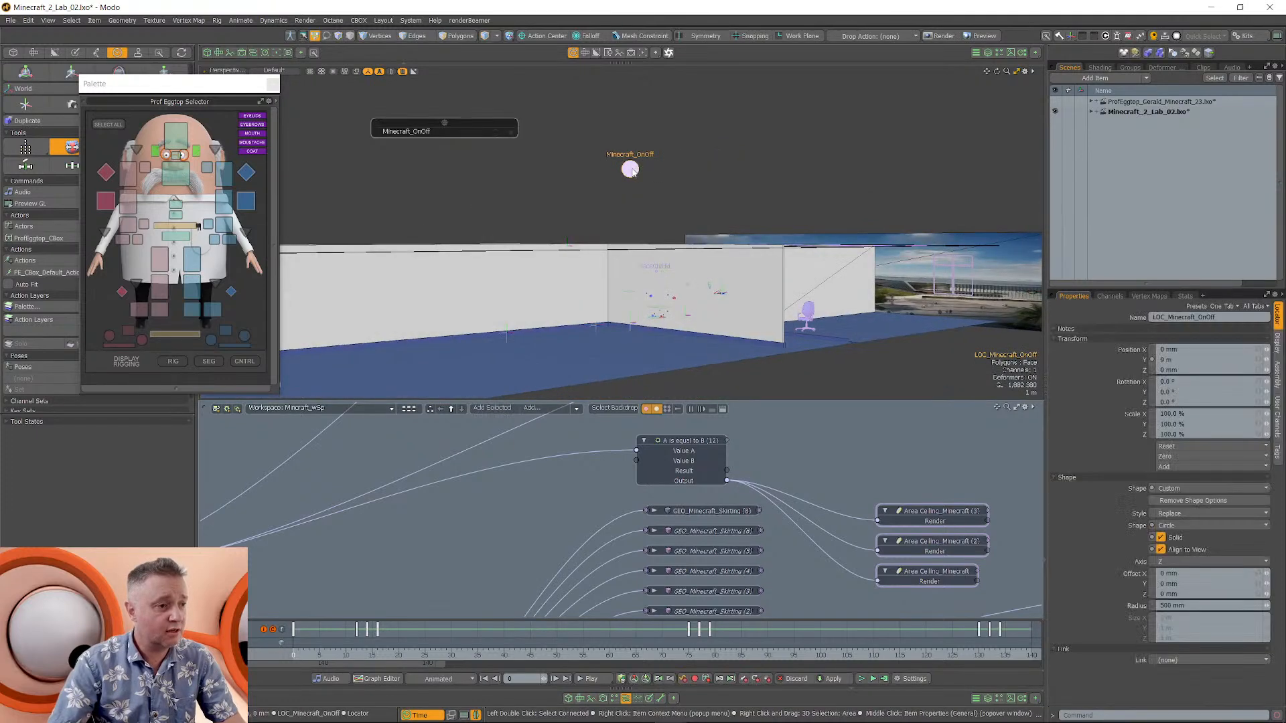
alt+drag(690, 219, 672, 299)
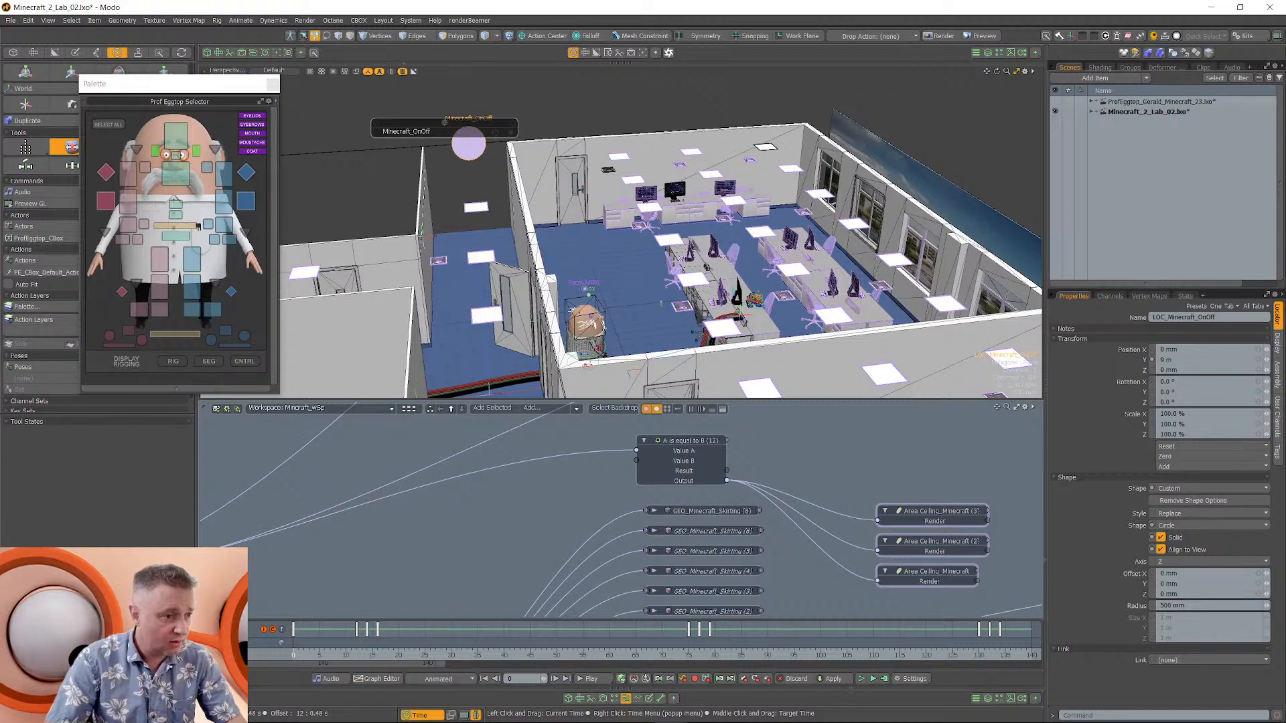
Go to frame 12 and inspect the Minecraft version of the laboratory, its desks, chairs and cables.
click(358, 657)
alt+drag(643, 268, 753, 257)
alt+shift+drag(578, 347, 696, 223)
mouse_move(606, 267)
alt+mouse_down()
mouse_move(670, 267)
mouse_move(607, 267)
alt+mouse_up()
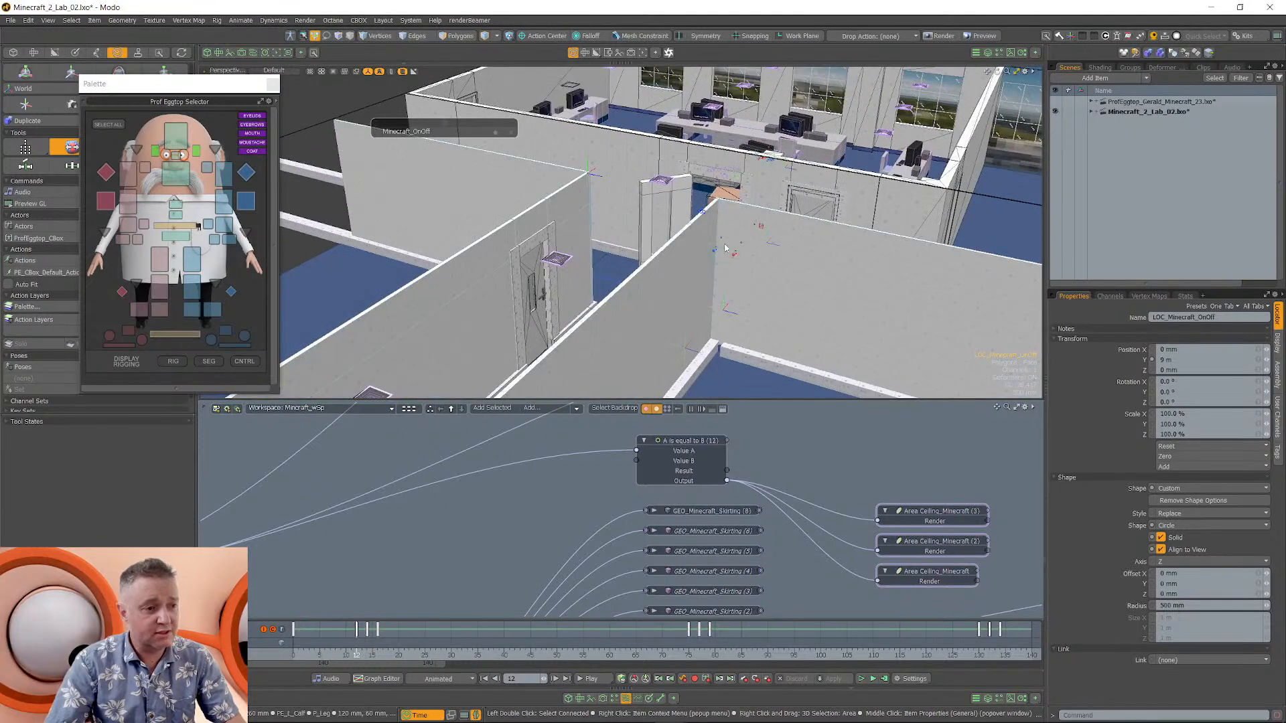
alt+drag(726, 247, 682, 276)
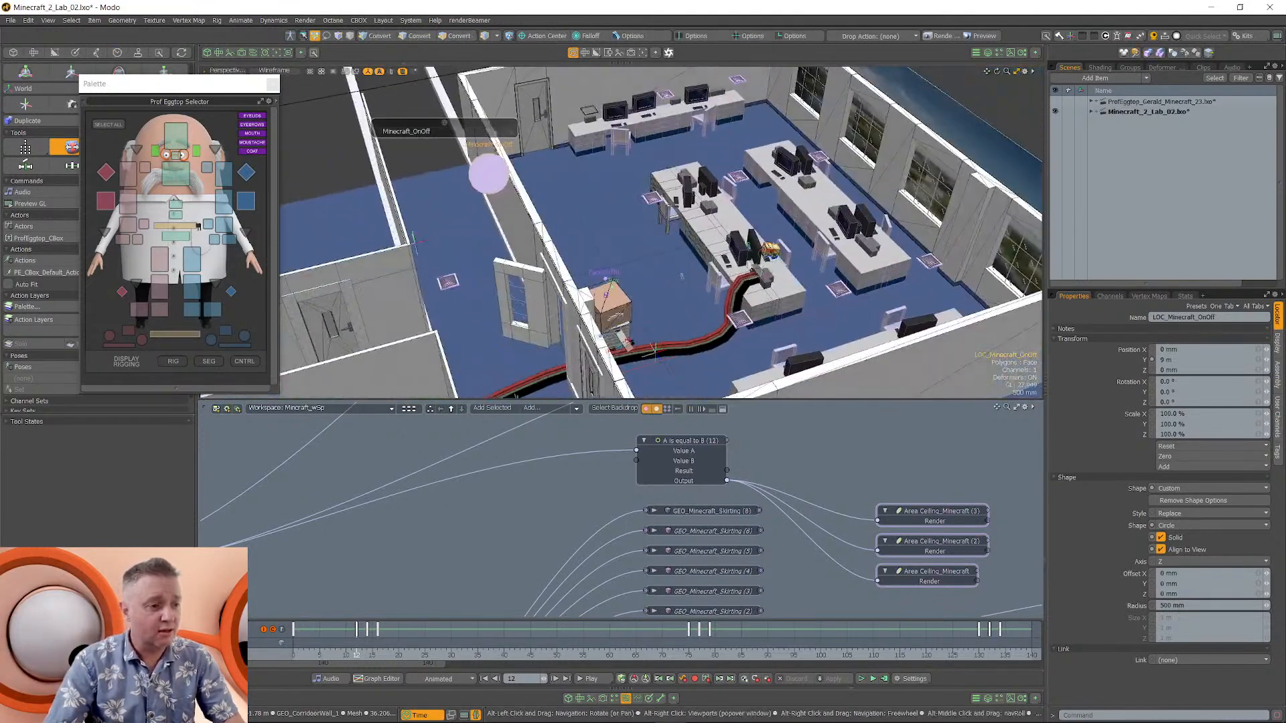
scroll(706, 273, up, 4)
alt+drag(770, 281, 684, 273)
scroll(697, 301, down, 3)
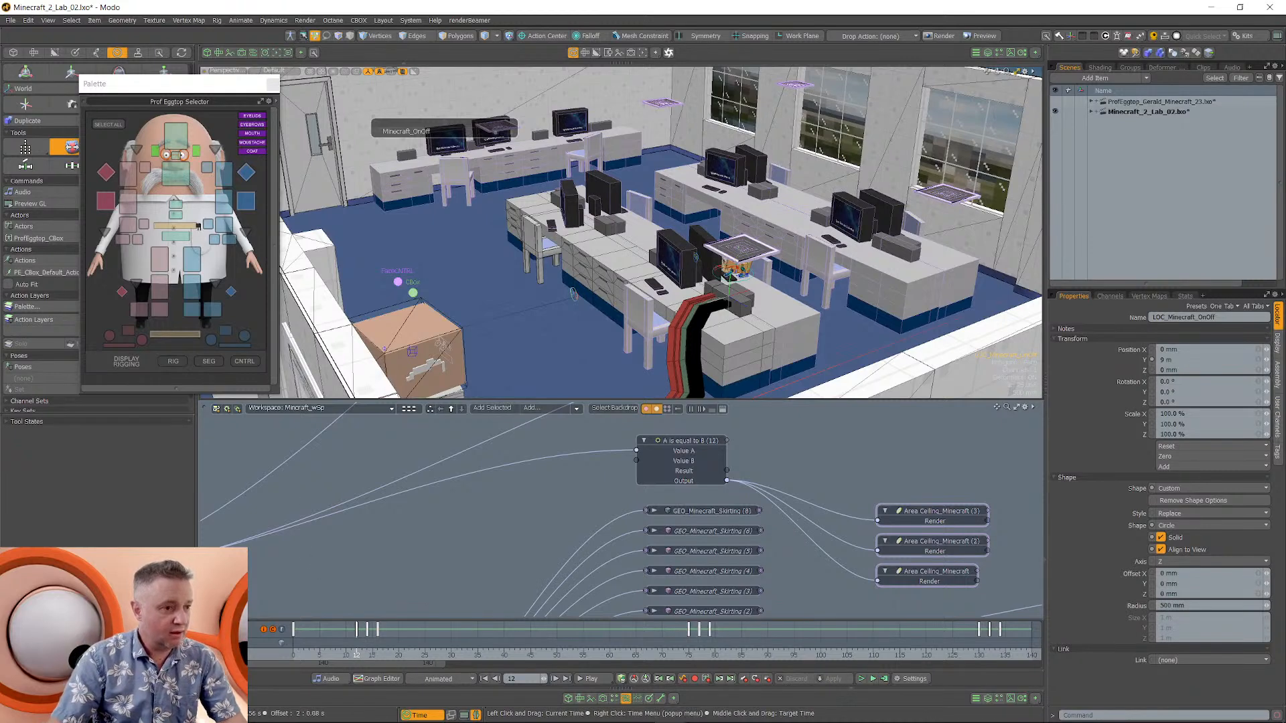
Go to frame 14 and frame 16 to compare the regular and Minecraft versions of the laboratory.
click(369, 656)
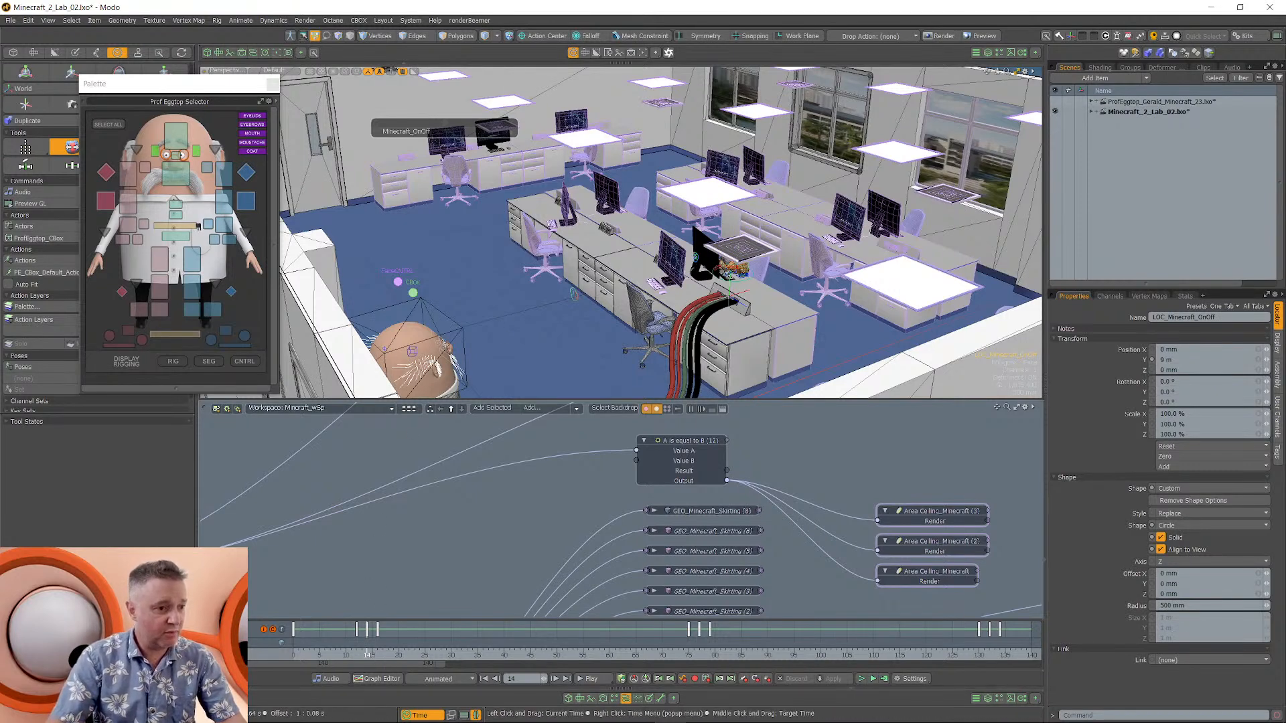
click(377, 656)
alt+drag(770, 281, 698, 290)
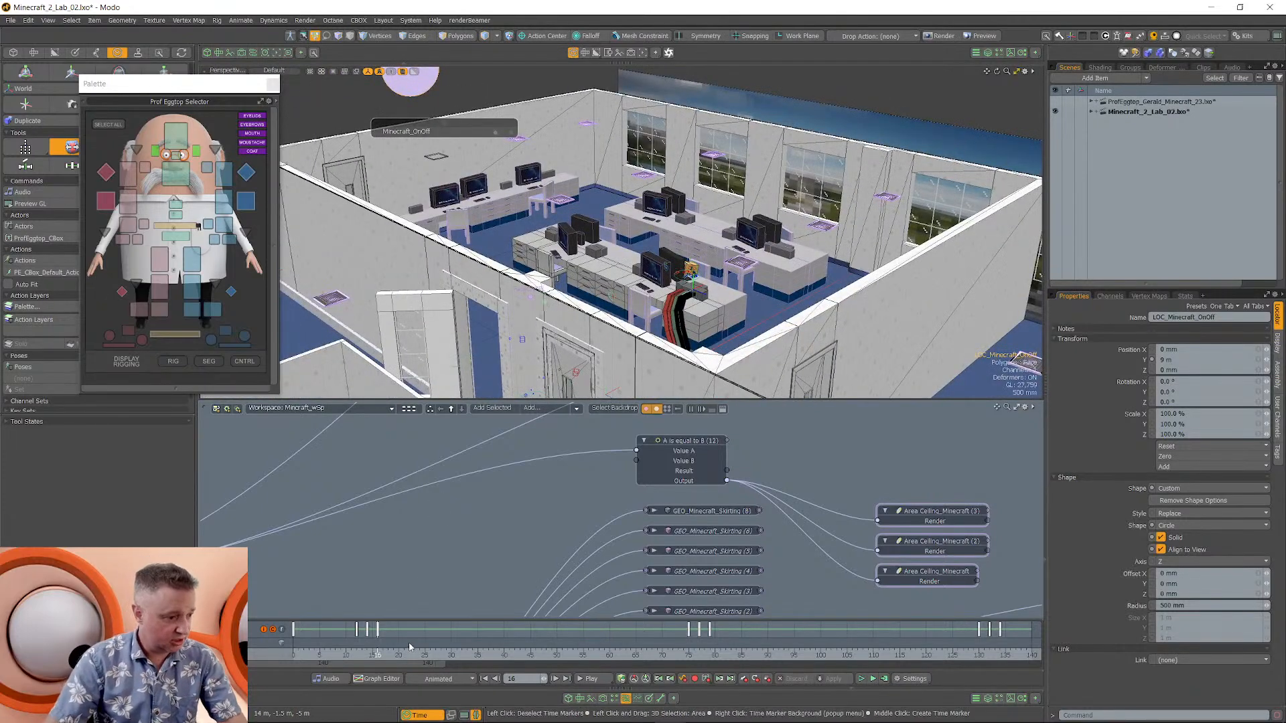
alt+drag(620, 315, 698, 290)
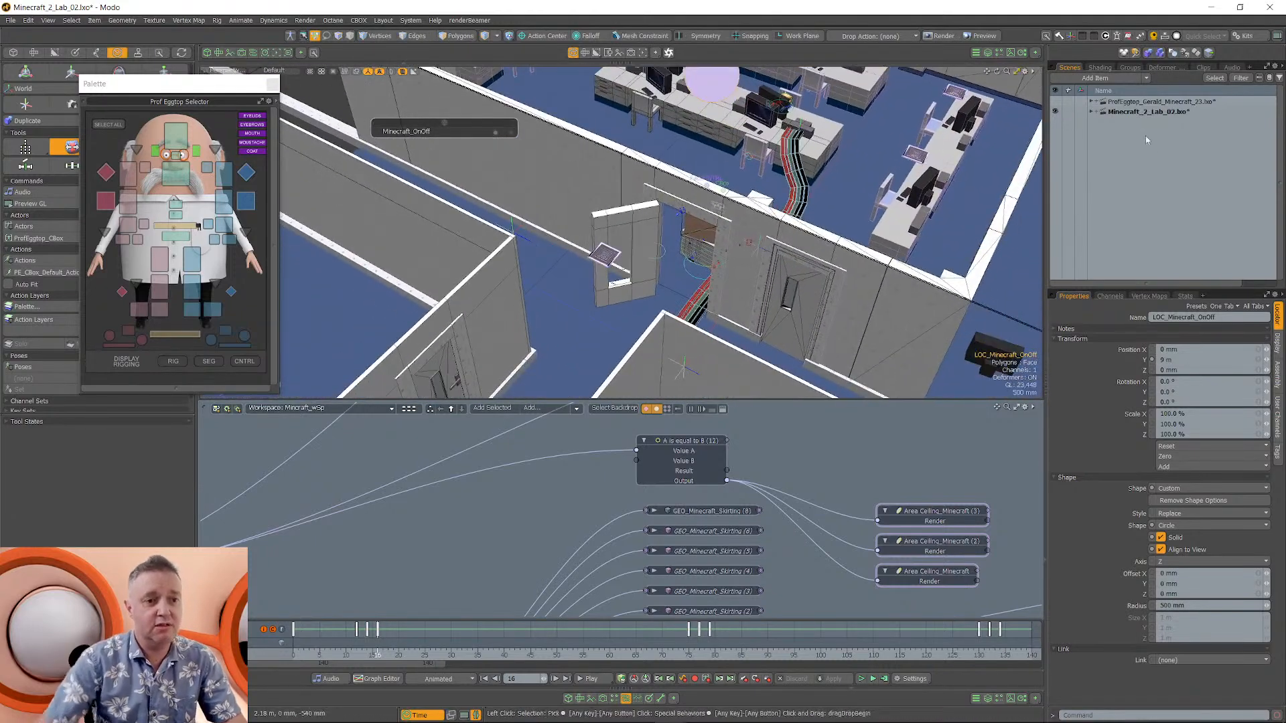
Expand the item list of the Minecraft_2_Lab_02.lxo scene and view the whole laboratory set from above.
click(1090, 112)
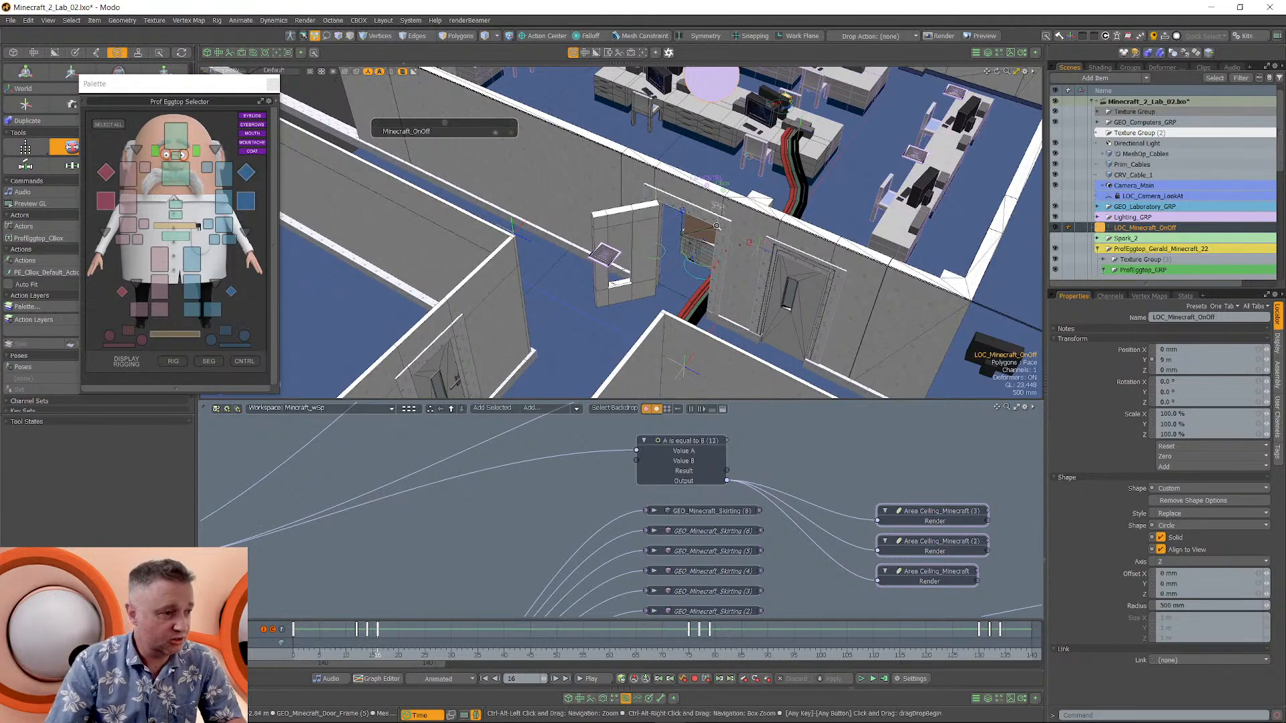
scroll(714, 188, down, 4)
alt+drag(714, 188, 711, 278)
scroll(639, 295, down, 4)
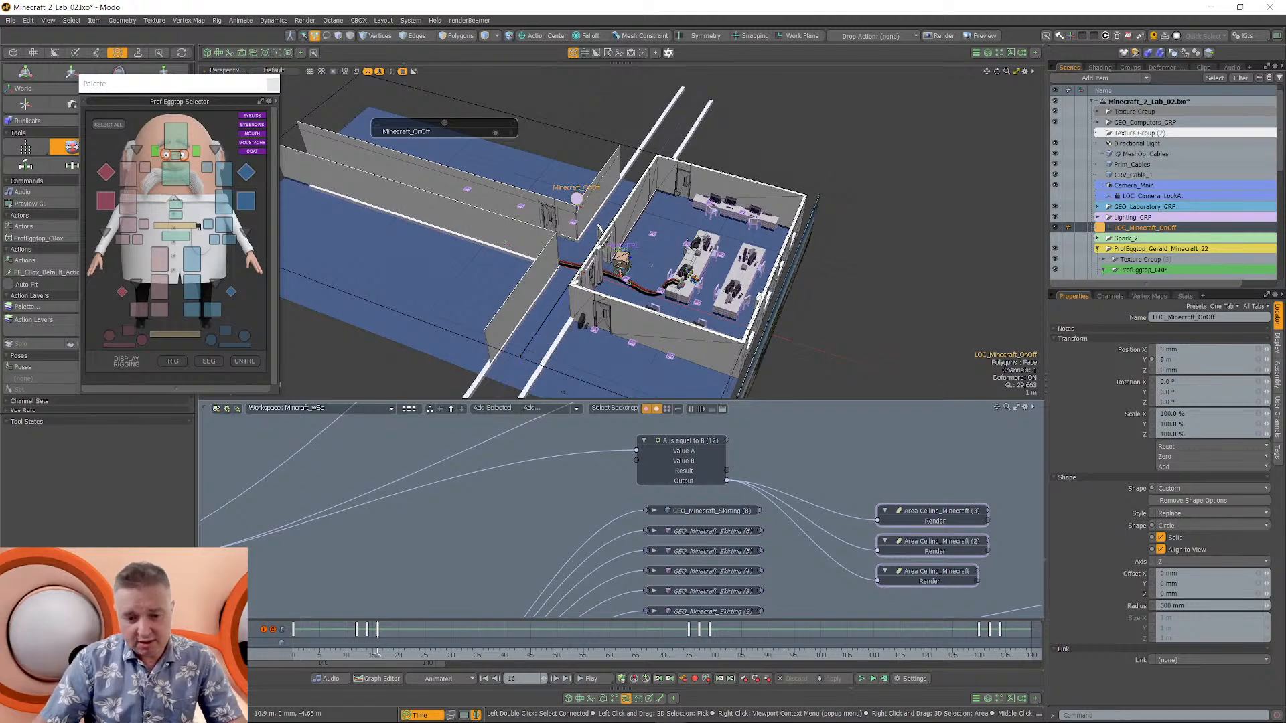
Switch to the browser, view the YouTube short "Gerald's Minecraft GLITCH!!", pause it and return to Modo.
key(alt+Tab)
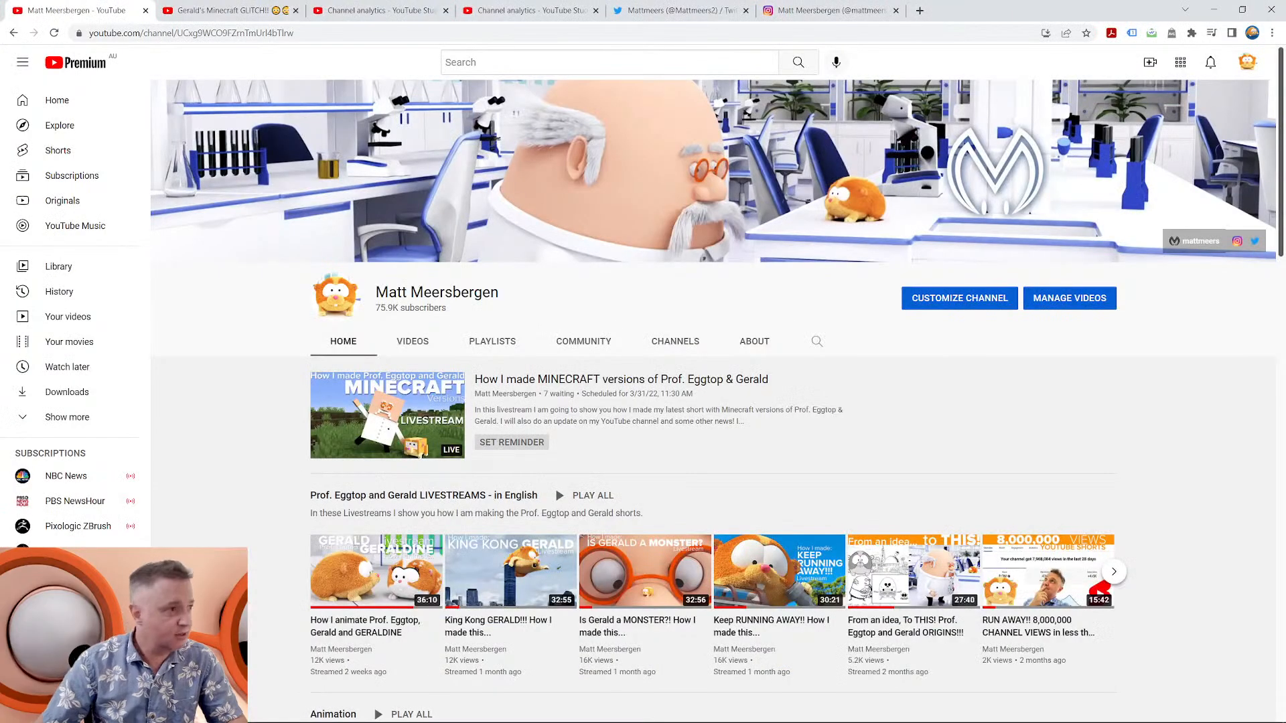
click(244, 18)
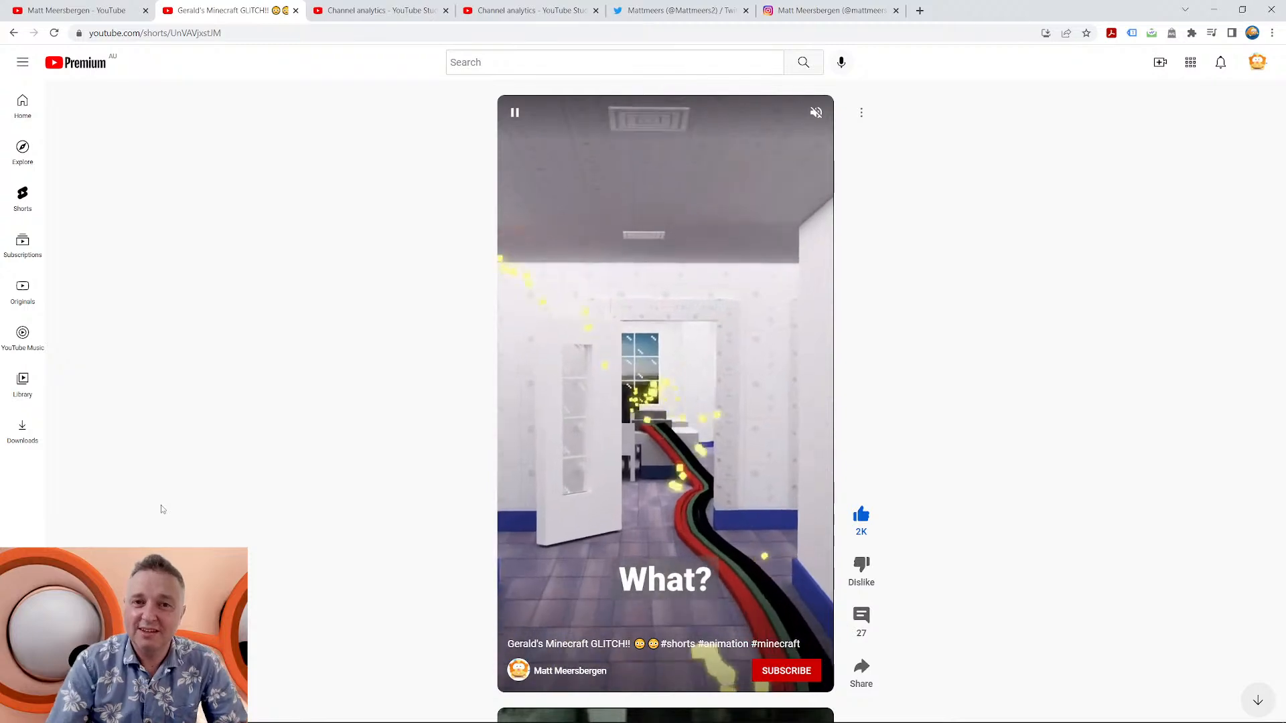
key(space)
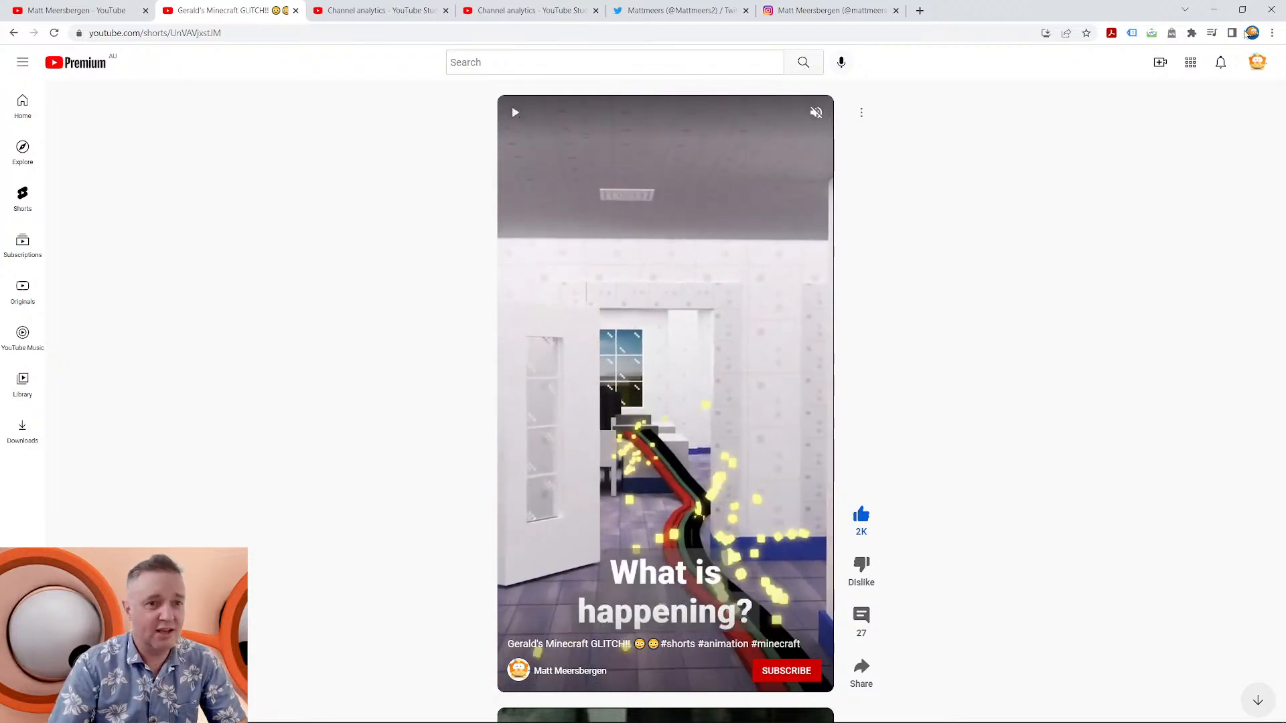
click(1214, 11)
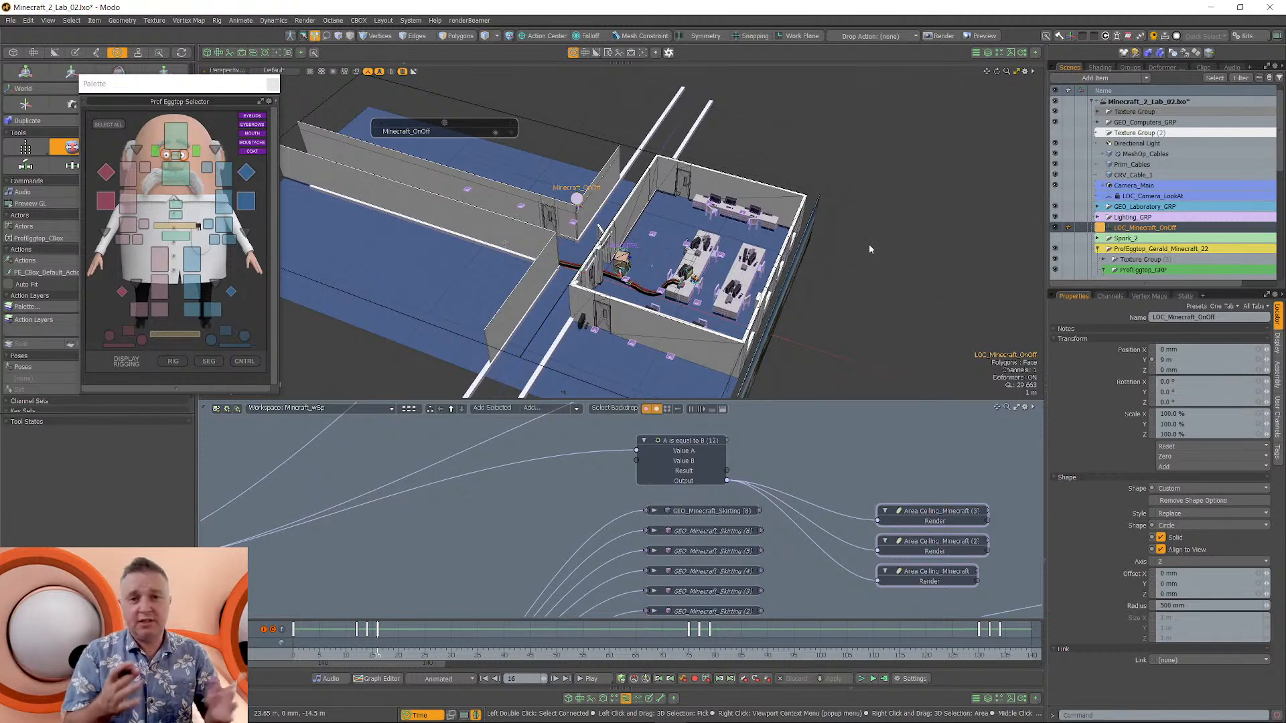
Hide the schematic so the viewport fills the workspace, and move the Prof Eggtop Selector palette clear of the tool column.
alt+drag(870, 245, 668, 259)
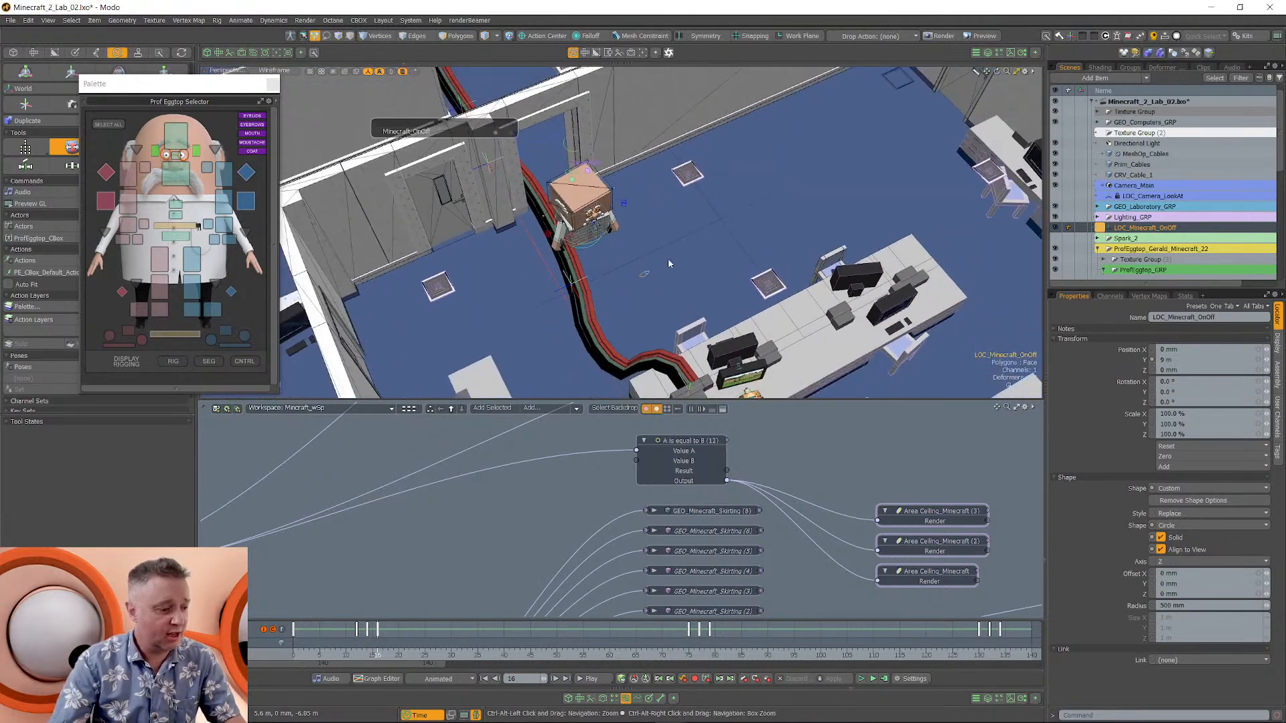
click(629, 700)
alt+drag(640, 432, 666, 391)
drag(179, 90, 273, 189)
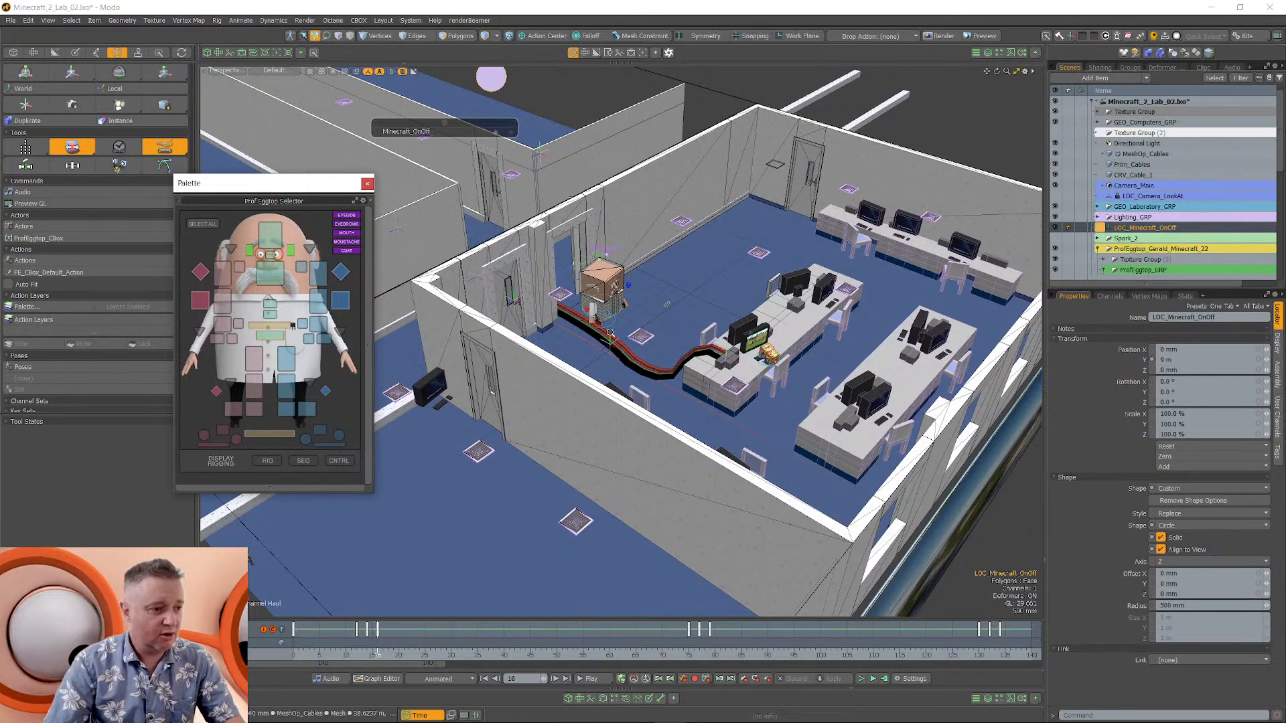
scroll(610, 329, up, 3)
At frame 0, move the professor's root item PE_RootItem across the laboratory to the desks.
click(609, 330)
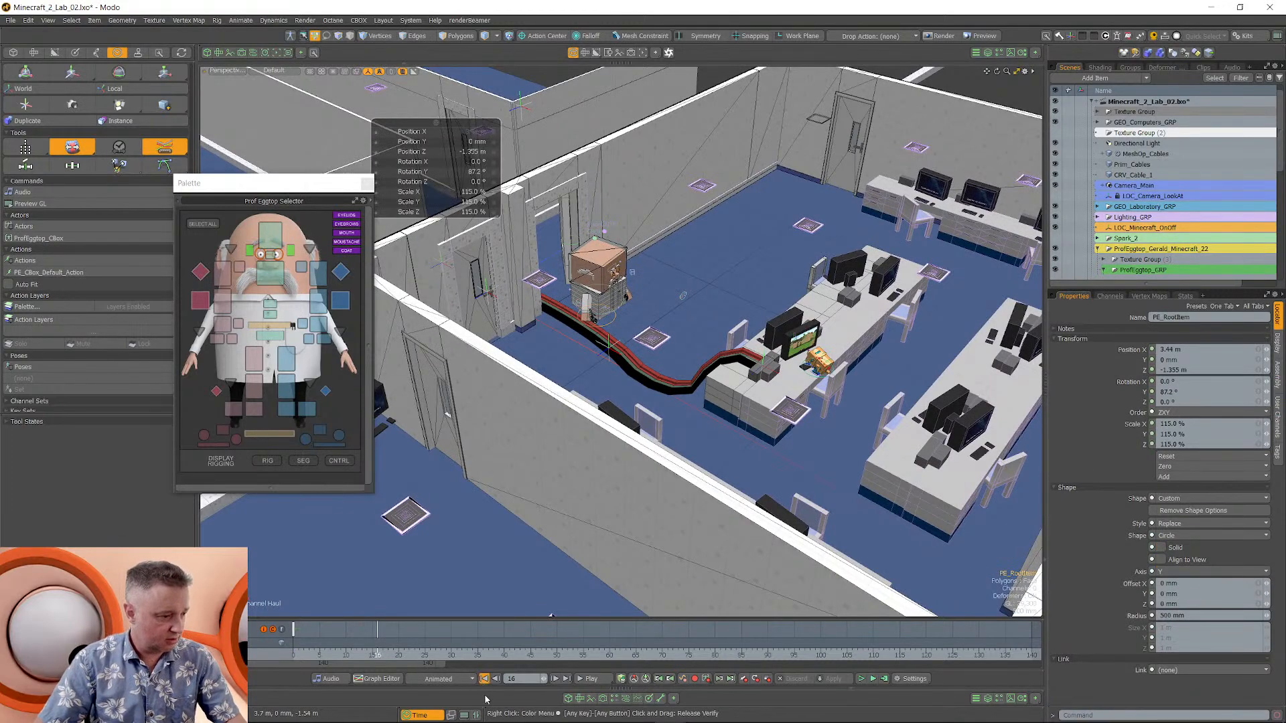
alt+drag(589, 342, 517, 346)
key(e)
key(w)
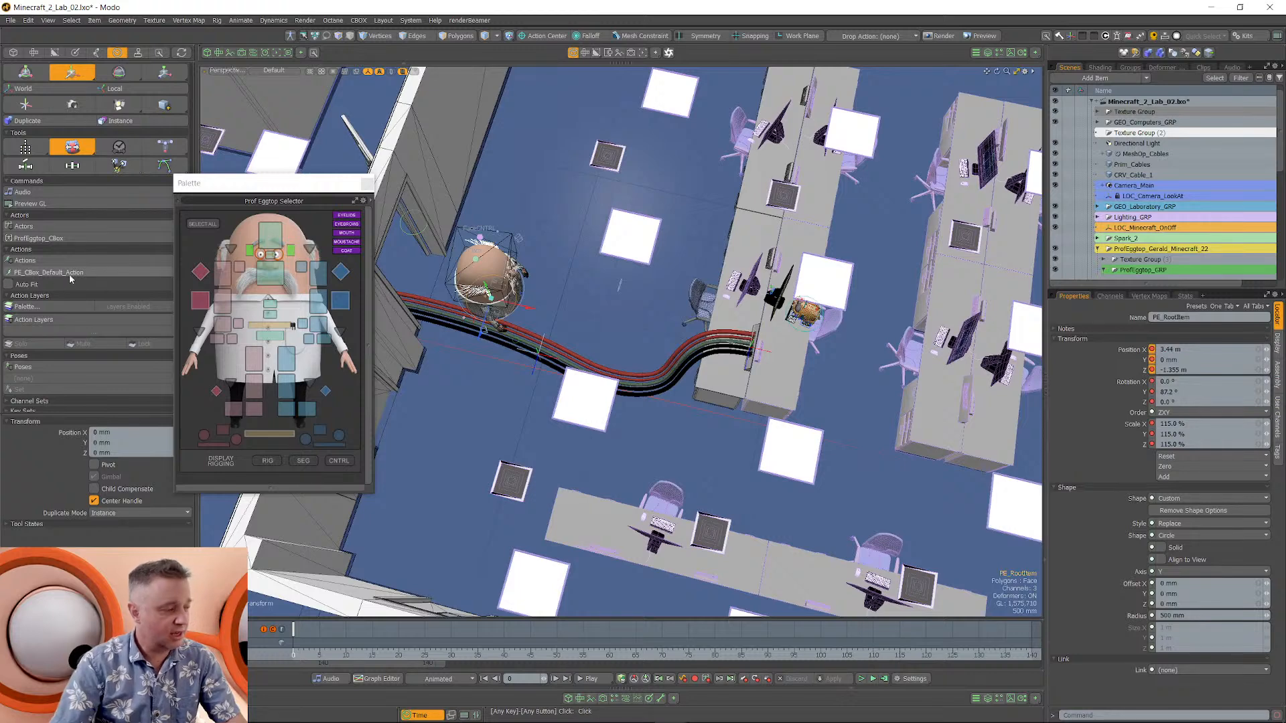
drag(514, 346, 864, 343)
alt+drag(865, 343, 669, 329)
Rotate PE_RootItem to 251° around Y so the professor faces the monitor on the desk.
scroll(828, 367, up, 4)
key(e)
drag(791, 439, 737, 445)
drag(791, 431, 757, 429)
Move PE_RootItem beside the desk in front of the monitor, to about X 11.015 m and Z -2.35 m.
key(w)
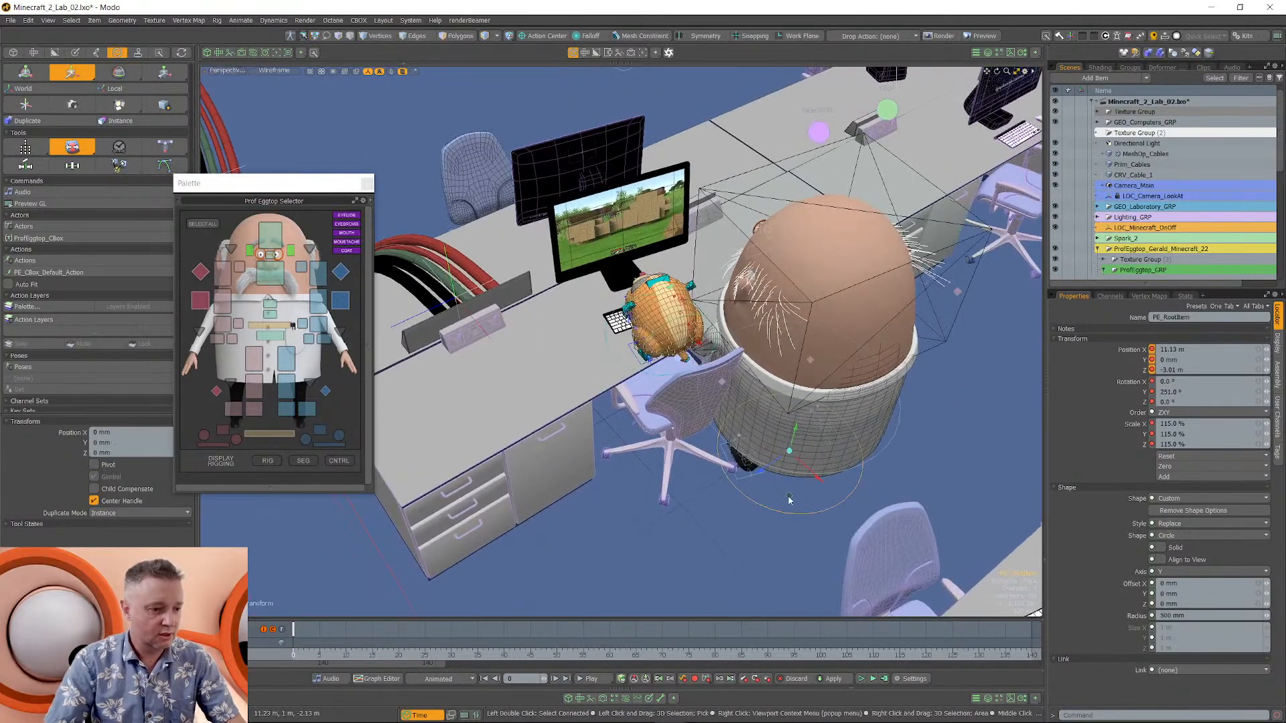
drag(789, 496, 605, 429)
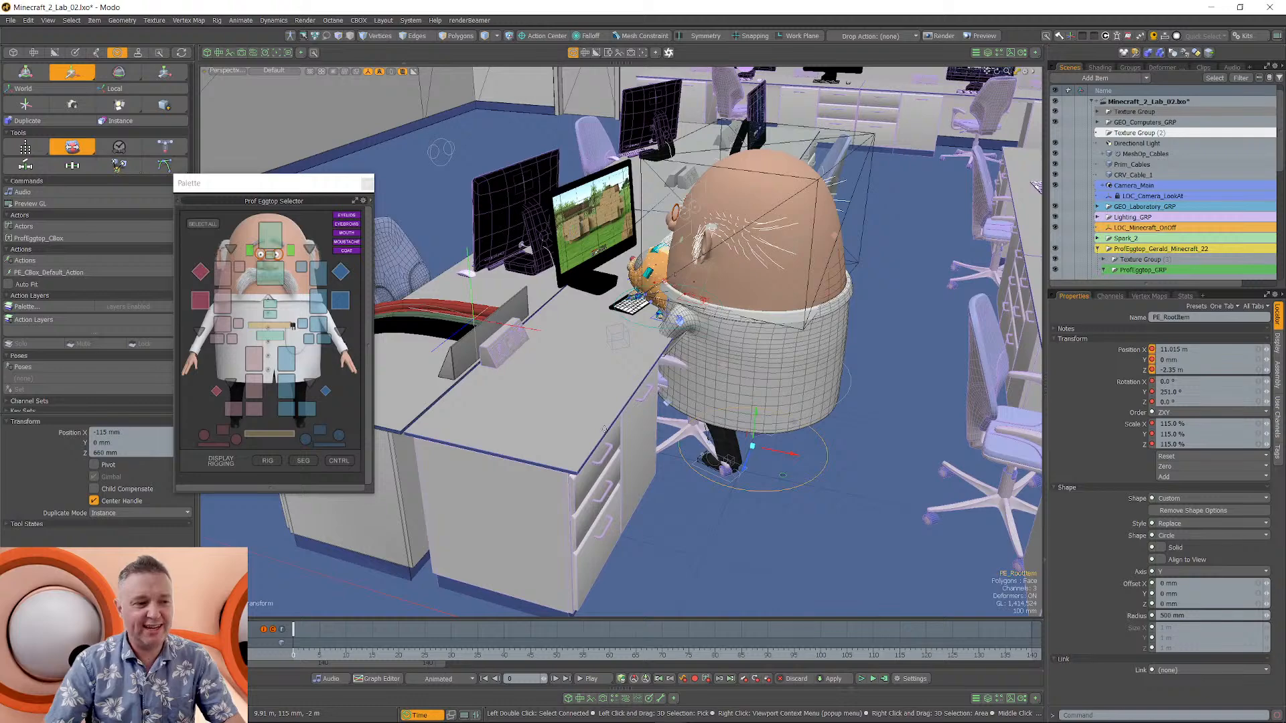
alt+drag(604, 429, 588, 439)
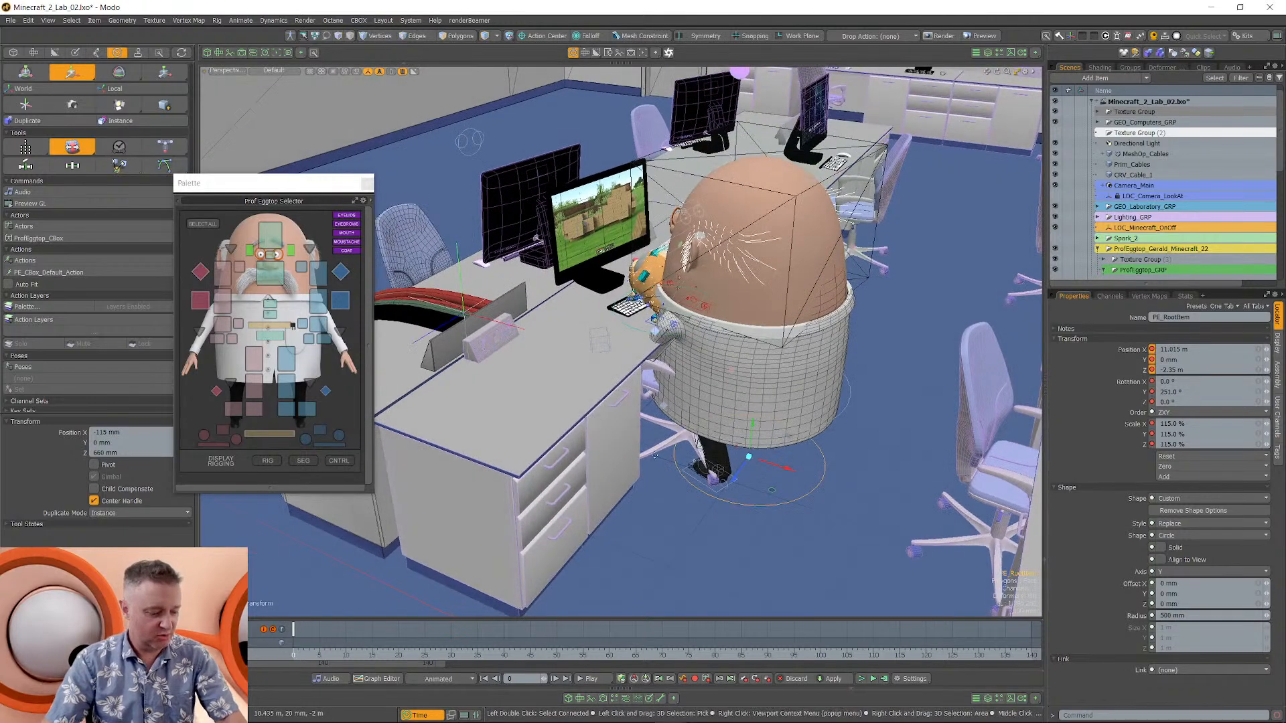
key(q)
click(663, 456)
key(w)
alt+drag(663, 456, 625, 362)
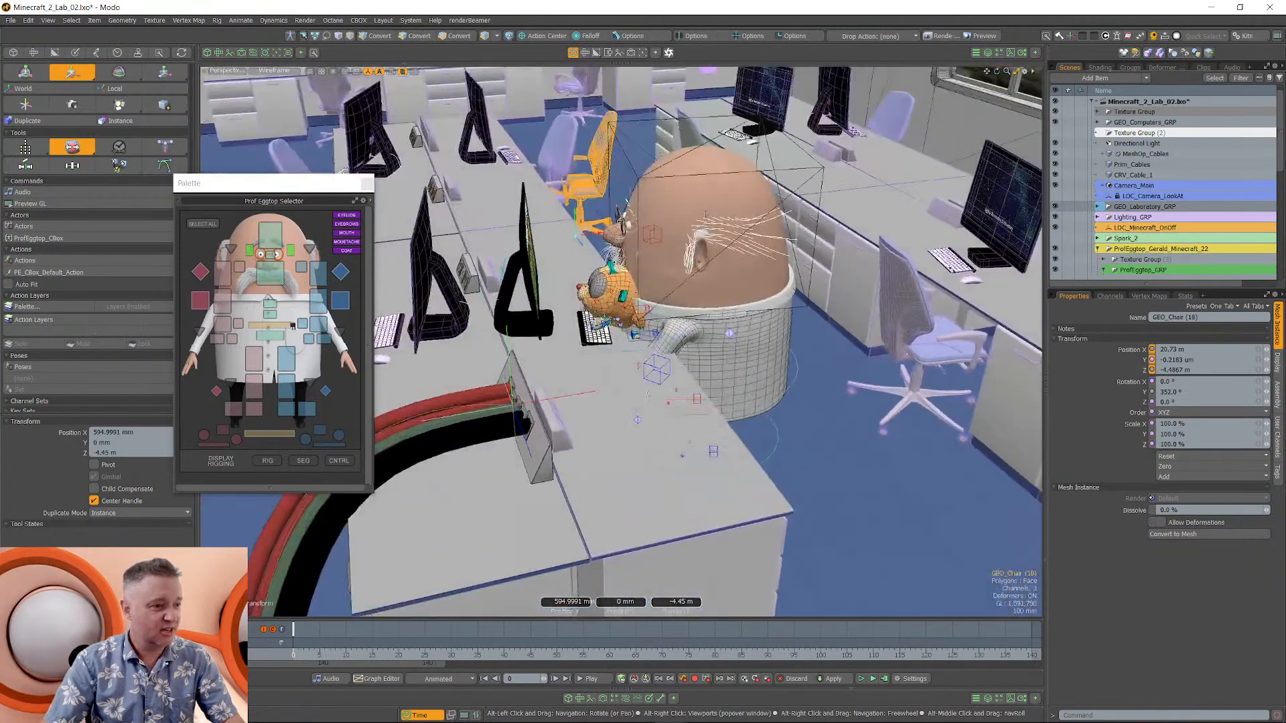
key(q)
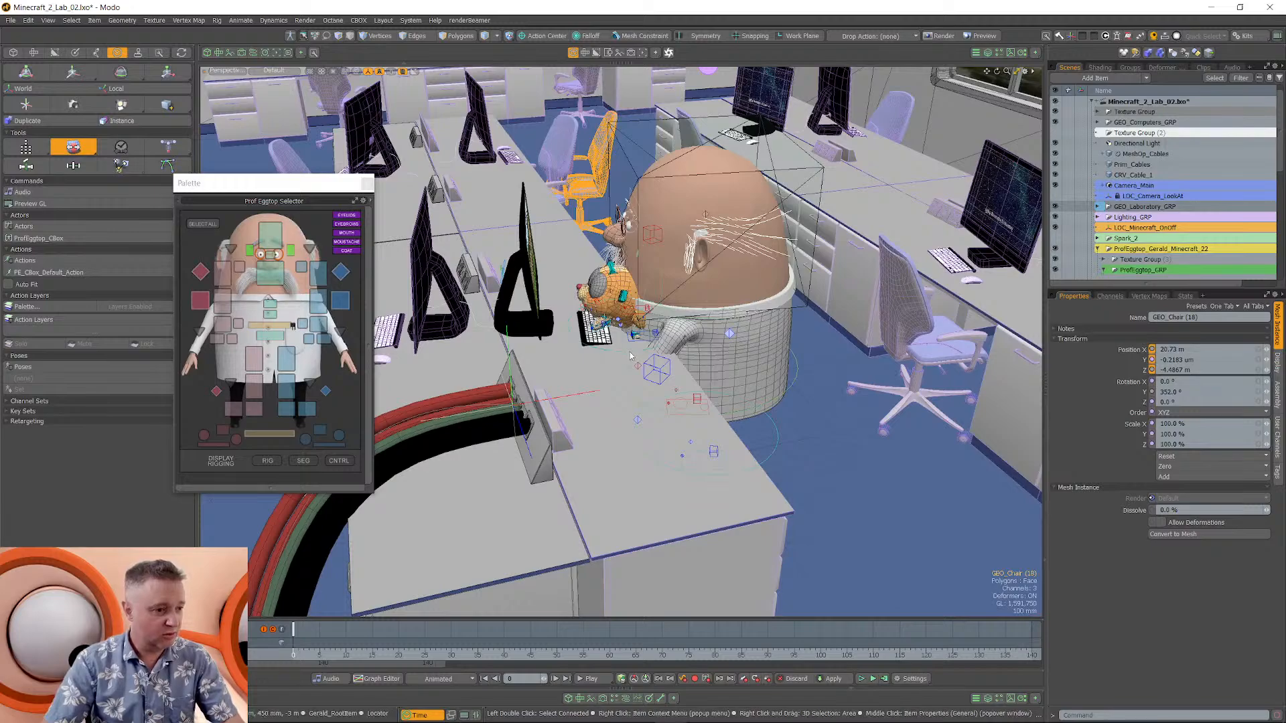
Move Gerald_RootItem along the desktop to the professor's side, at about X 10.031 m and Z -1.15 m.
click(631, 351)
alt+drag(631, 350, 751, 231)
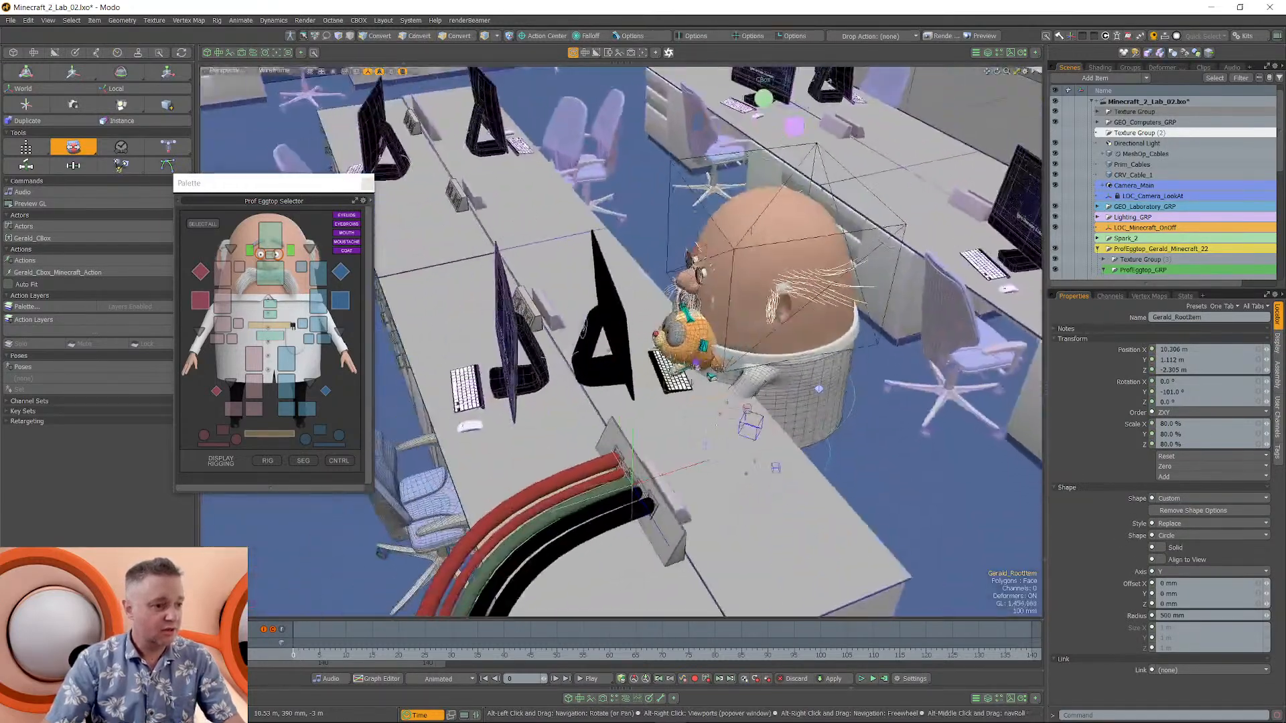
key(w)
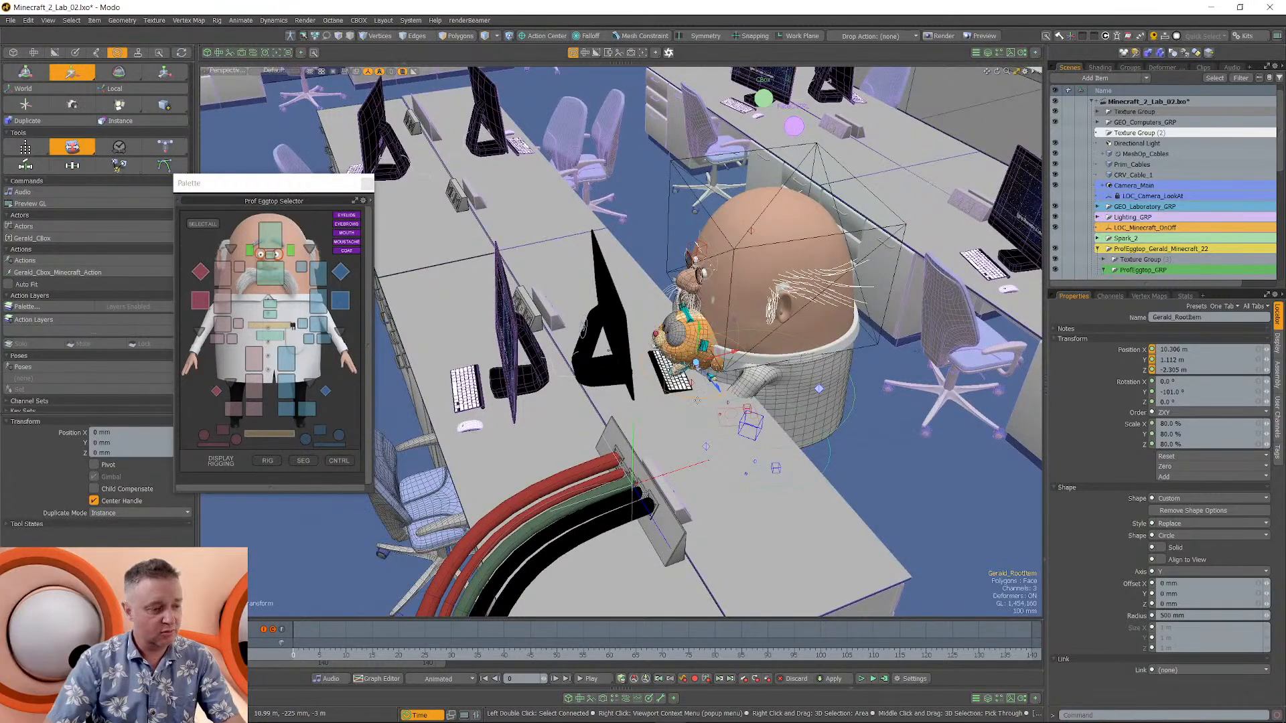
alt+drag(697, 400, 808, 469)
alt+drag(808, 469, 620, 369)
scroll(585, 385, up, 2)
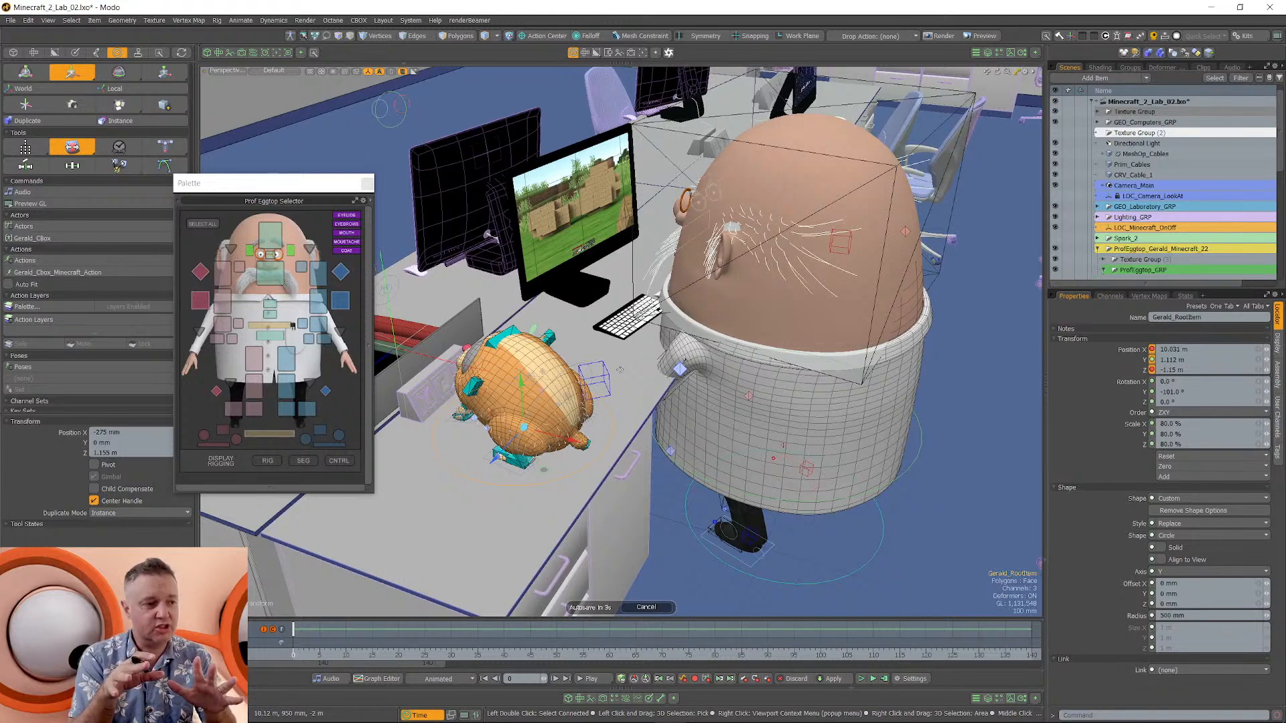
alt+drag(655, 469, 812, 564)
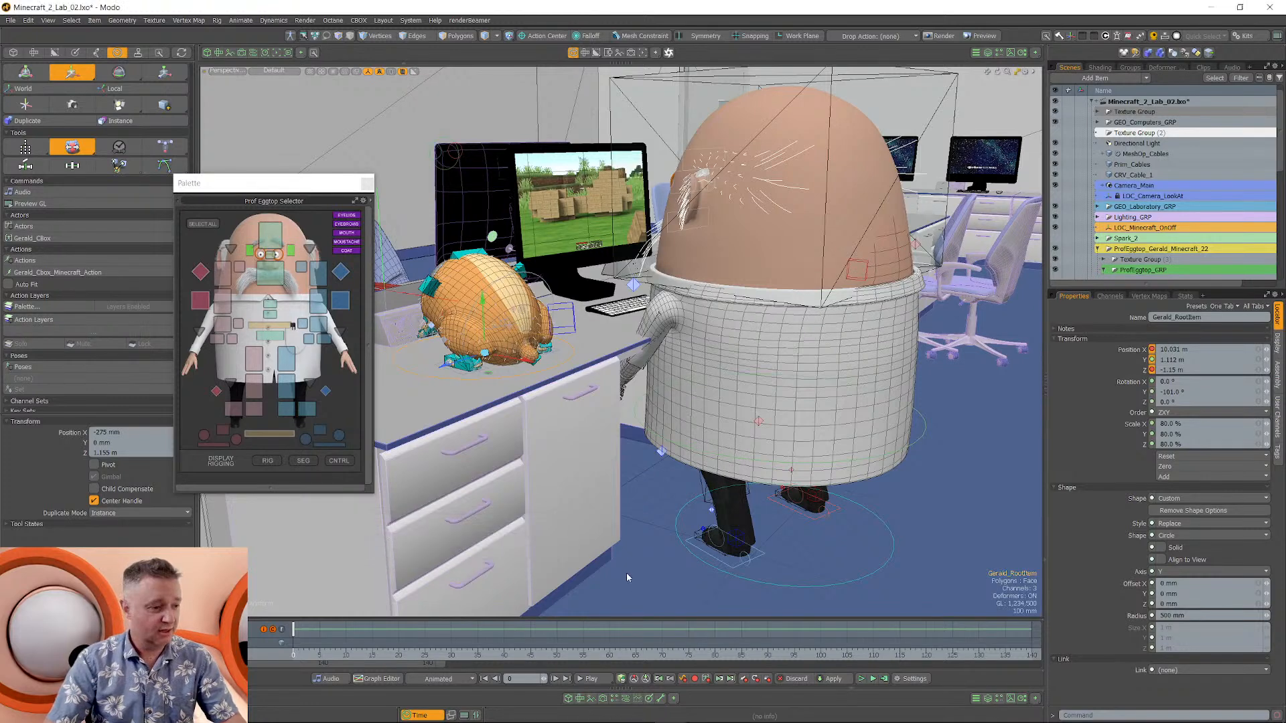
Raise PE_RootItem to Y 245 mm and shift it back from the desk to about X 11.325 m and Z -2.13 m.
key(space)
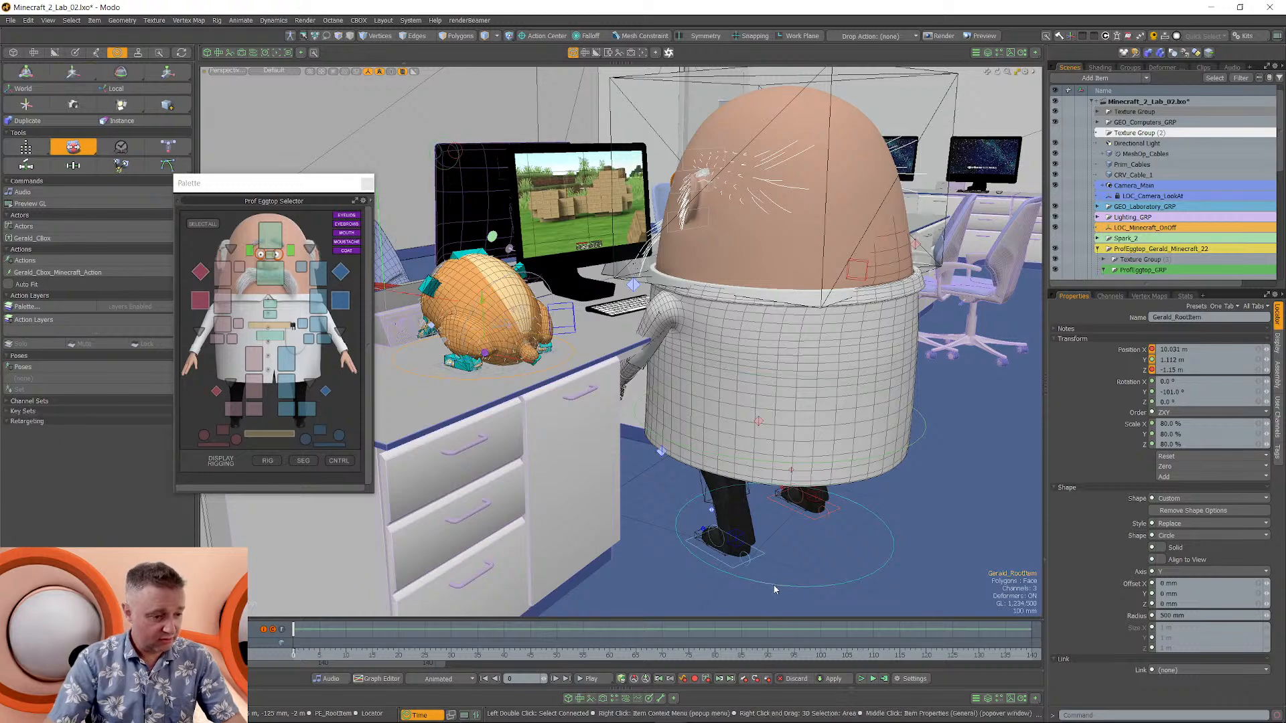
click(775, 587)
alt+drag(775, 587, 629, 488)
key(w)
alt+drag(509, 395, 640, 429)
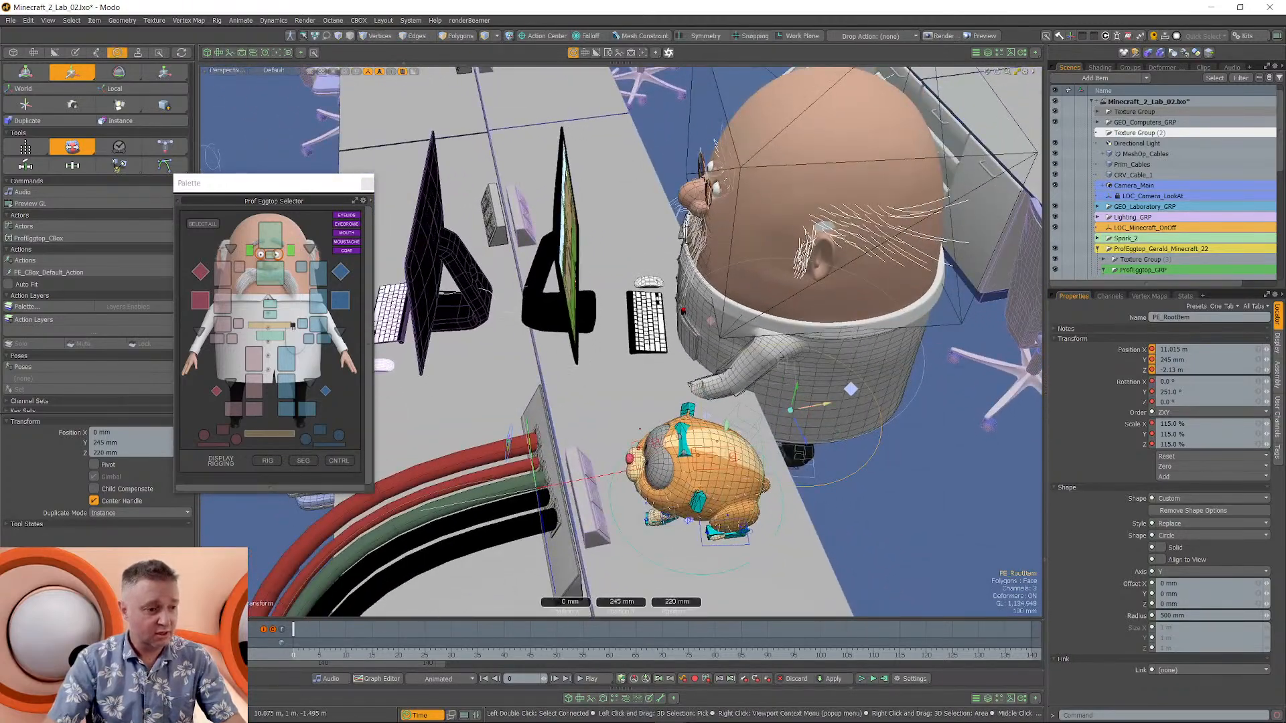
drag(825, 405, 891, 393)
alt+drag(690, 439, 686, 345)
alt+shift+drag(740, 447, 714, 434)
Look through the main camera and unlock LOC_Camera_LookAt by setting its Lock option to Default.
key(ctrl+space)
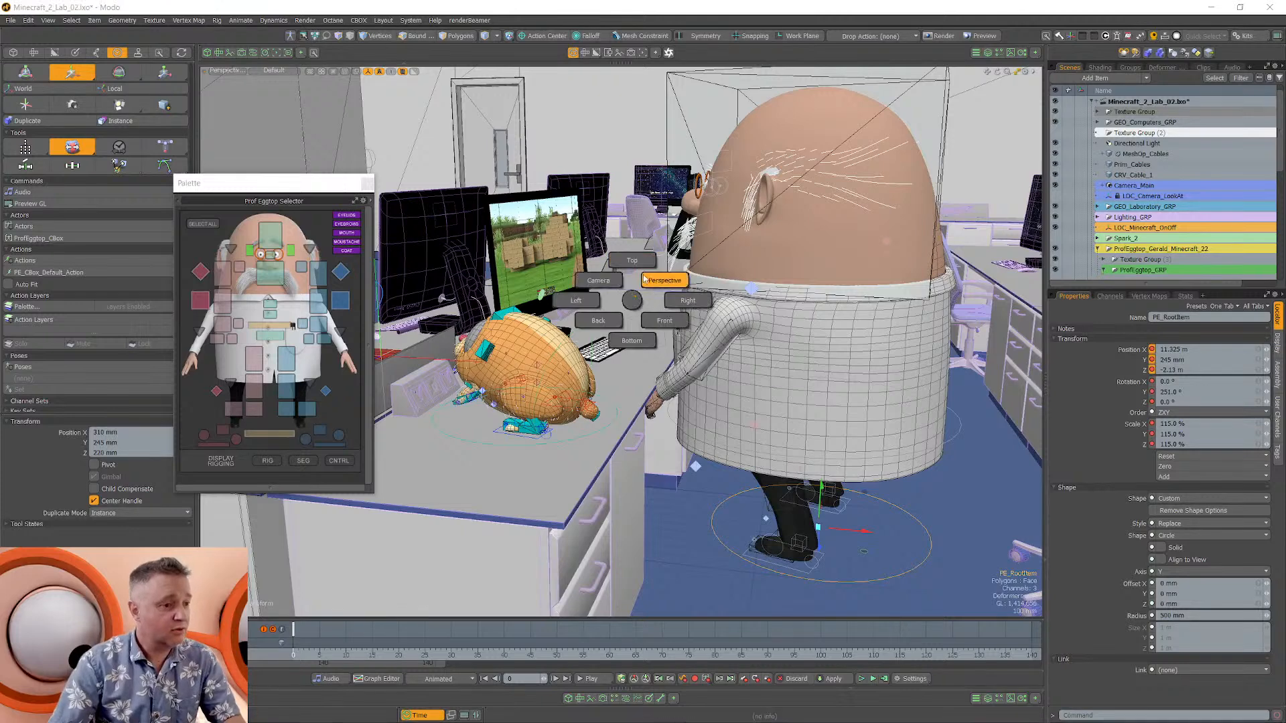
click(603, 284)
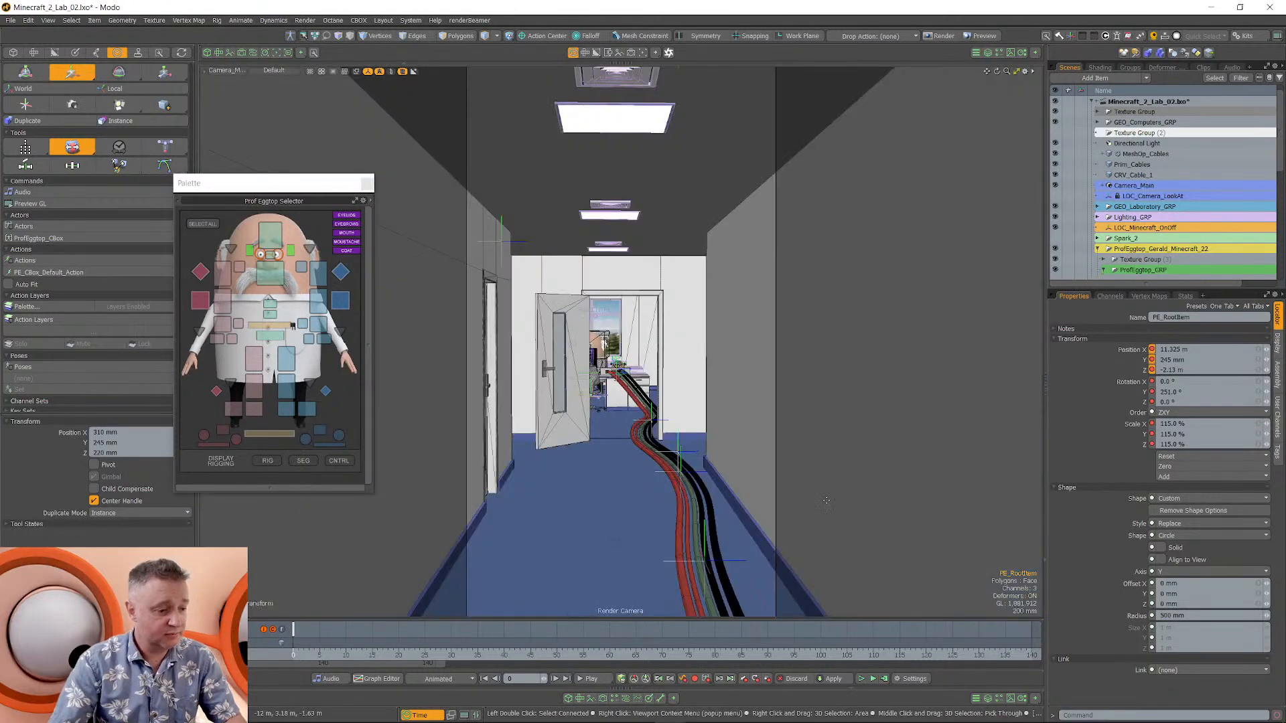
click(1139, 197)
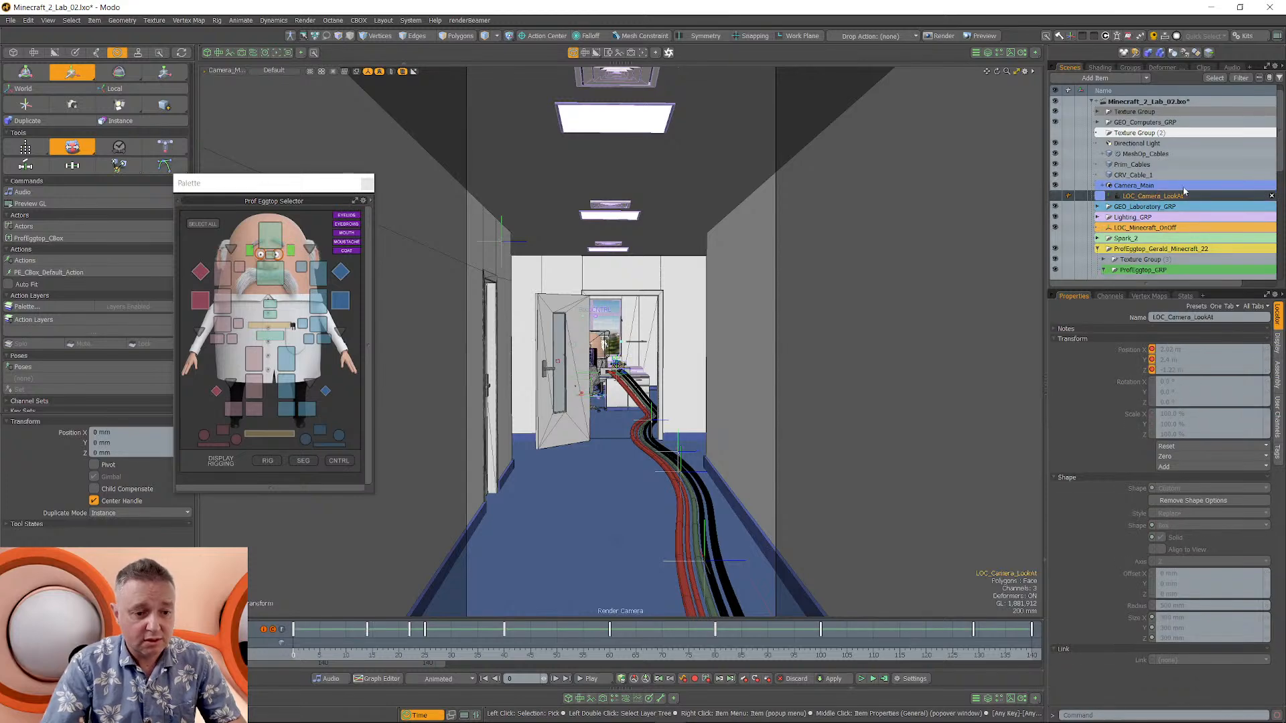
click(1276, 383)
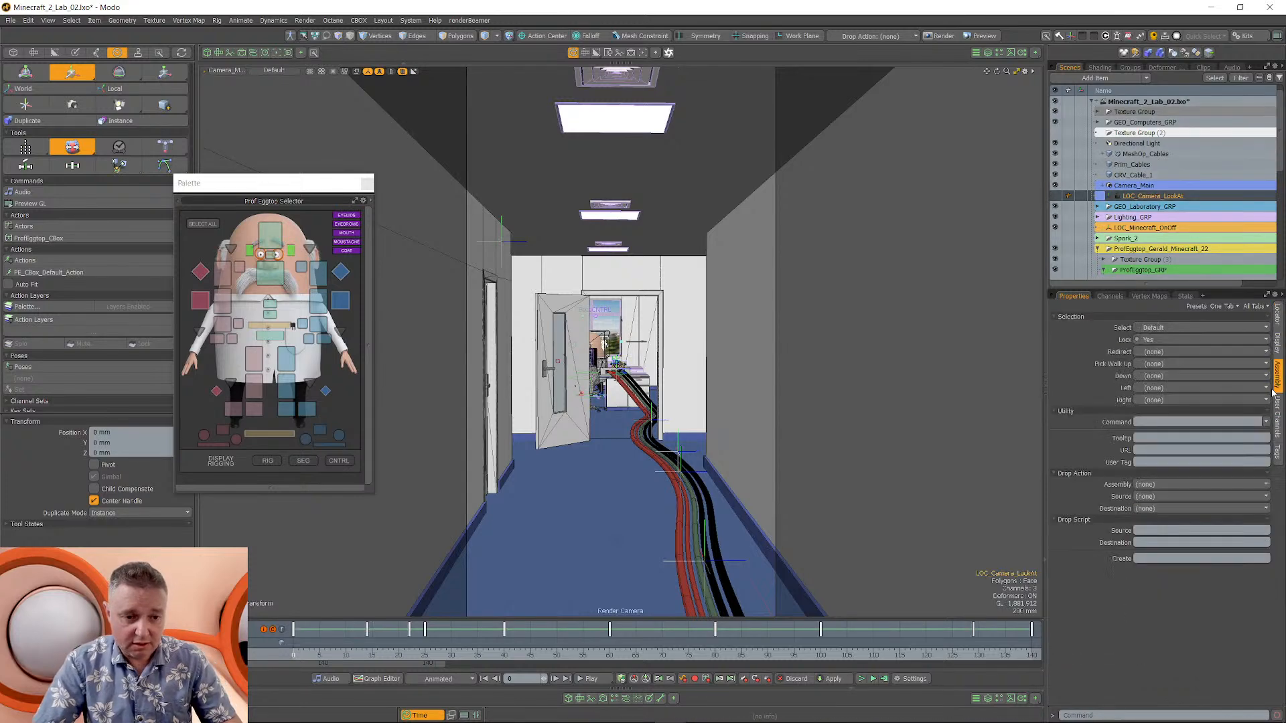
click(1170, 341)
click(1169, 330)
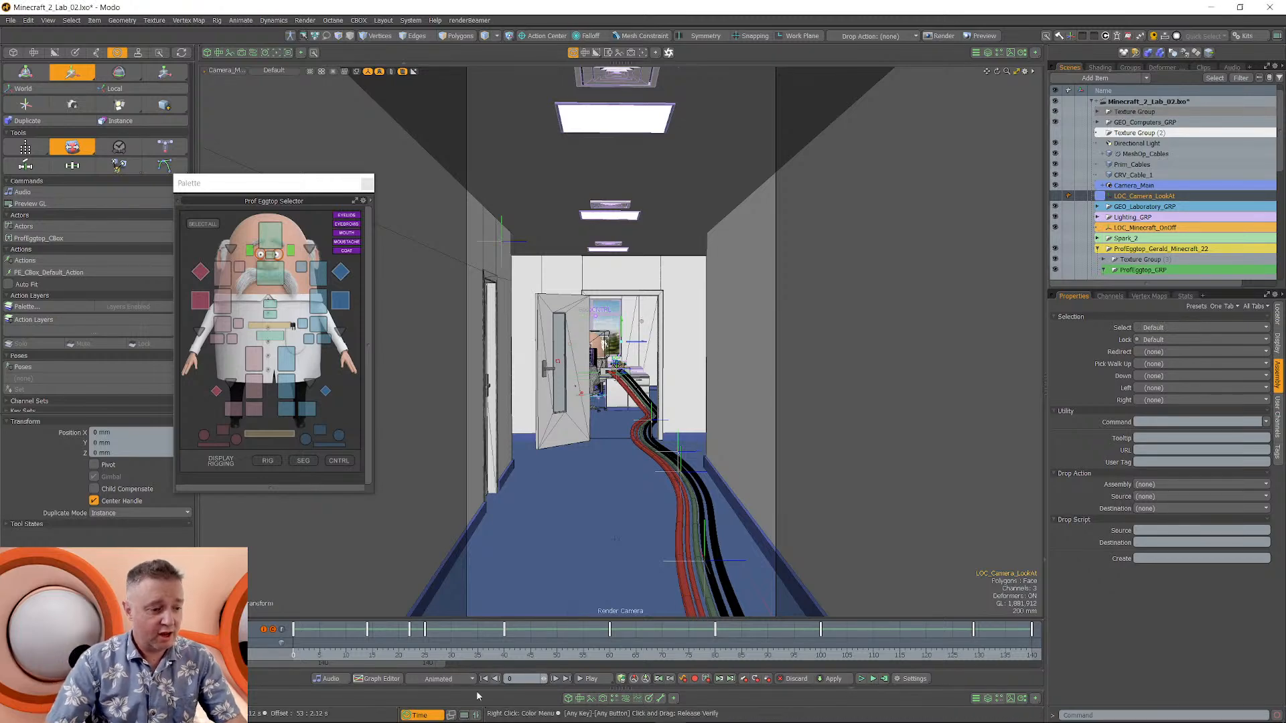
Extend the timeline to show all keyframes of LOC_Camera_LookAt and delete them.
drag(440, 667, 1039, 665)
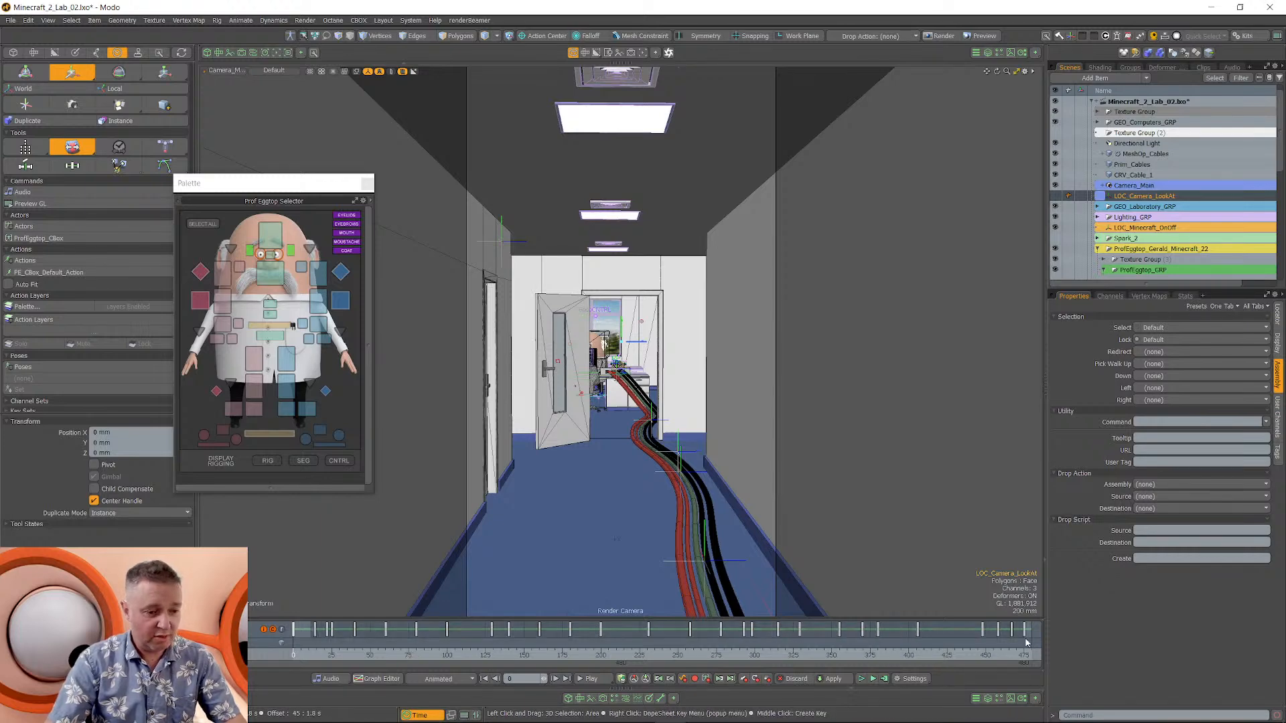
drag(1018, 640, 1023, 642)
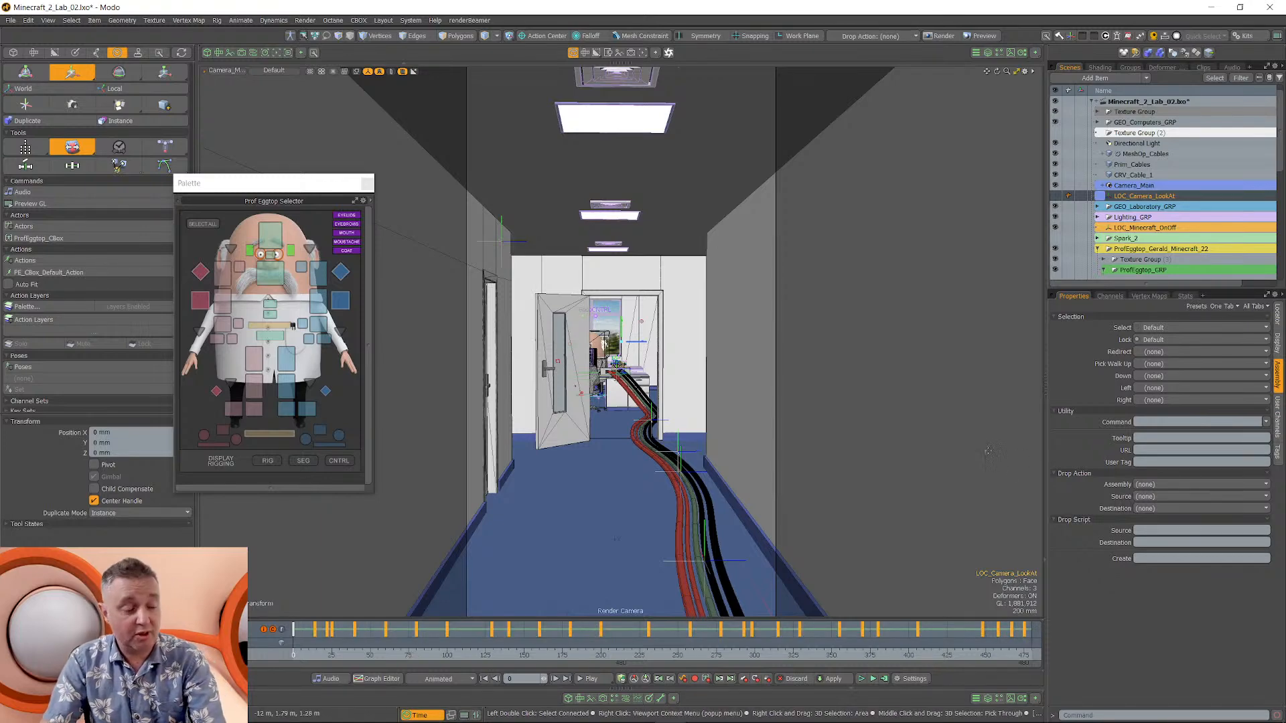
key(Delete)
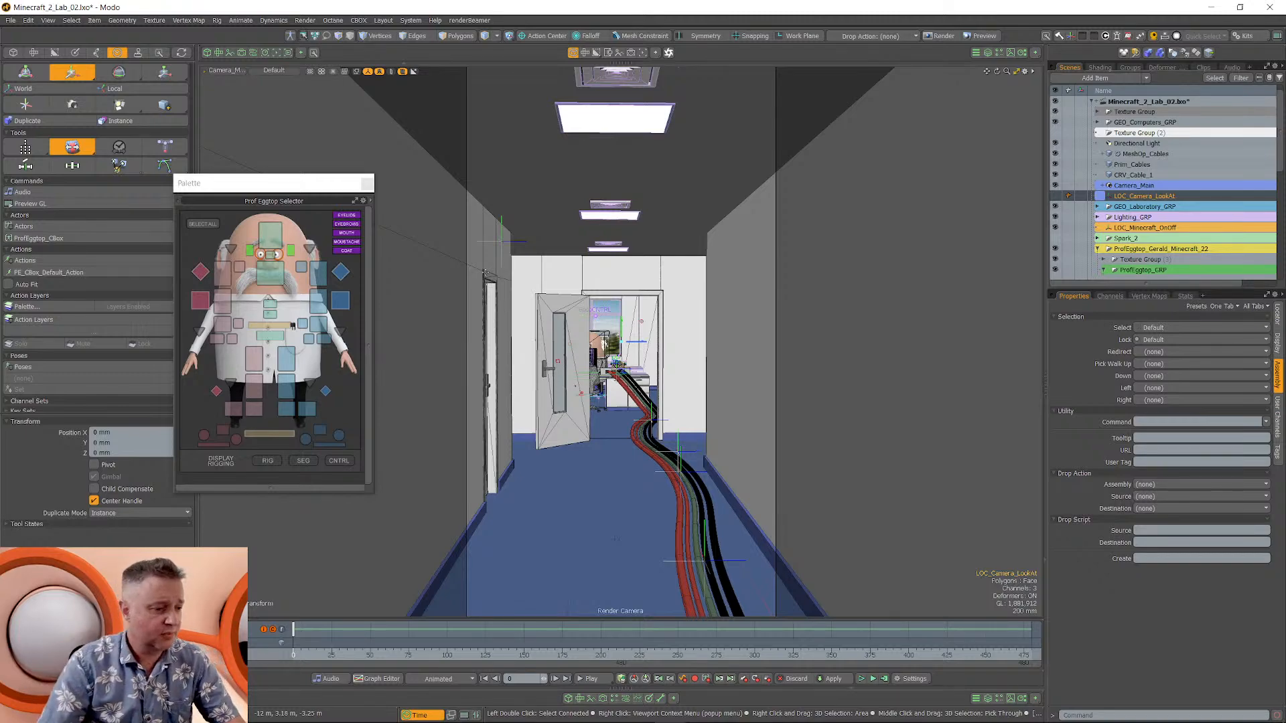
Return to the perspective view of the whole laboratory and toggle the viewport's display of lights.
key(ctrl+space)
click(629, 260)
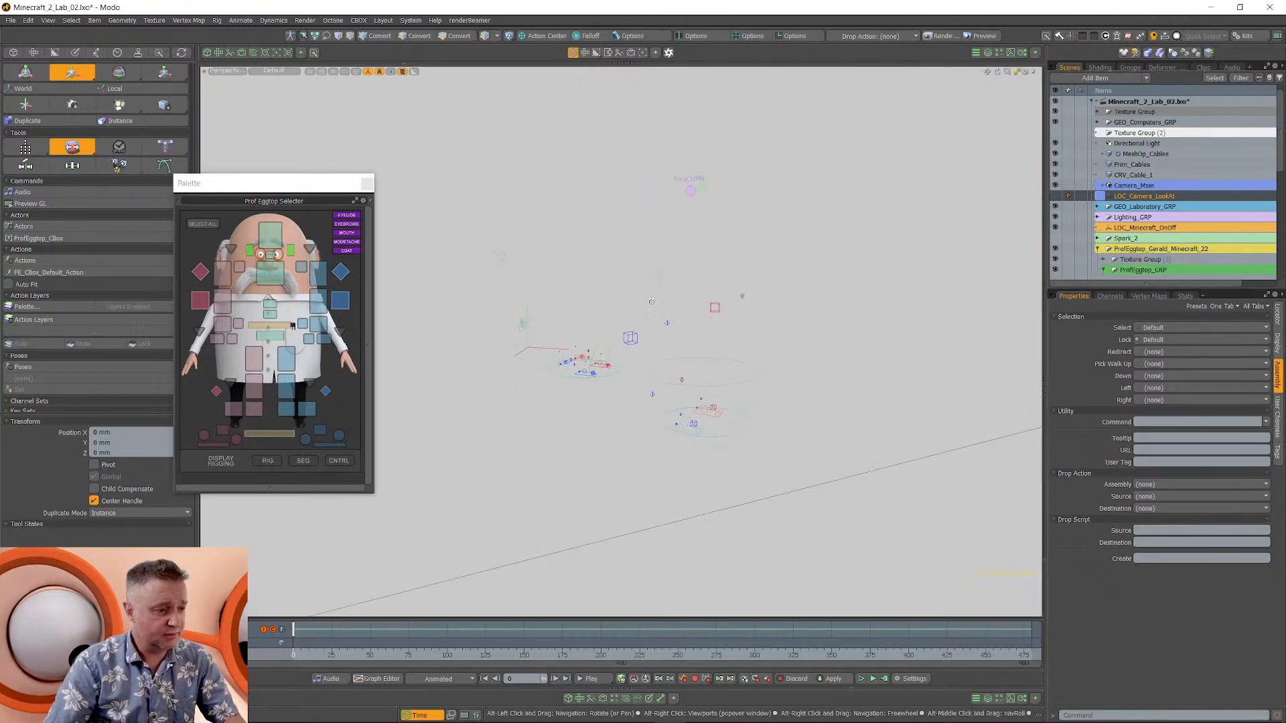
alt+drag(652, 302, 653, 361)
scroll(632, 348, down, 6)
mouse_move(503, 221)
alt+mouse_down()
mouse_move(569, 214)
mouse_move(708, 238)
alt+mouse_up()
key(o)
click(696, 126)
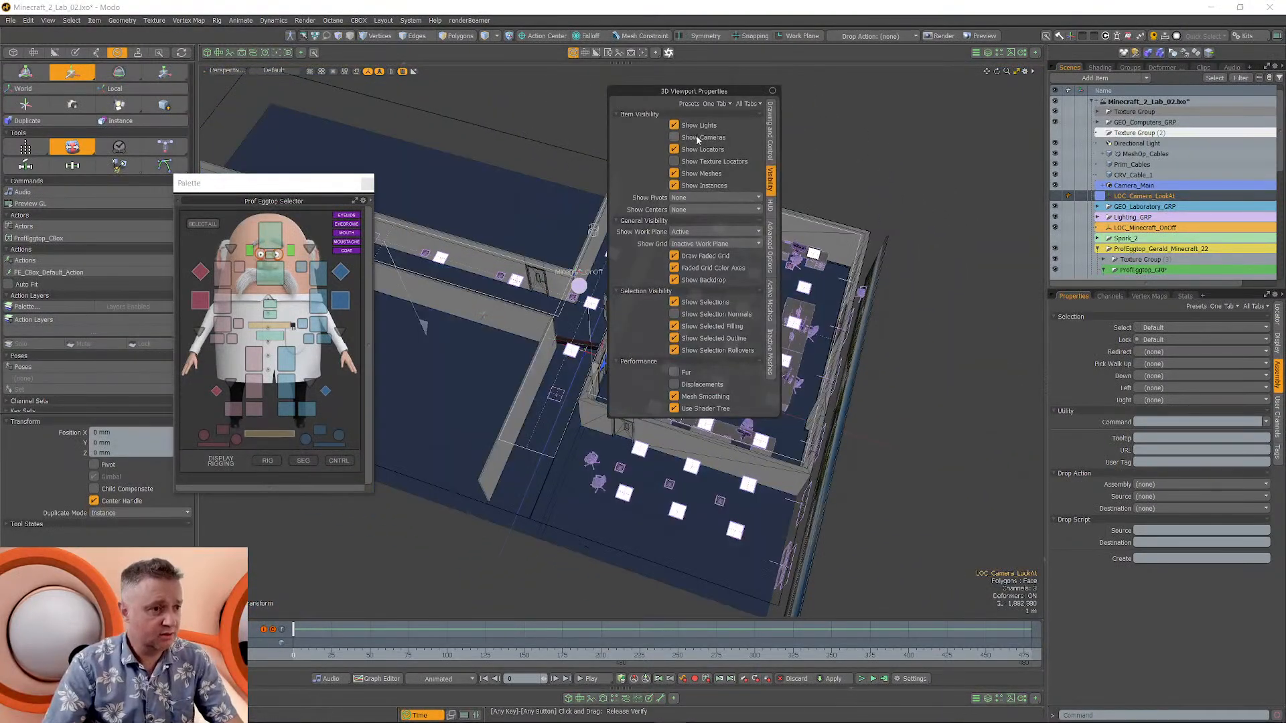
click(696, 131)
alt+drag(864, 234, 950, 251)
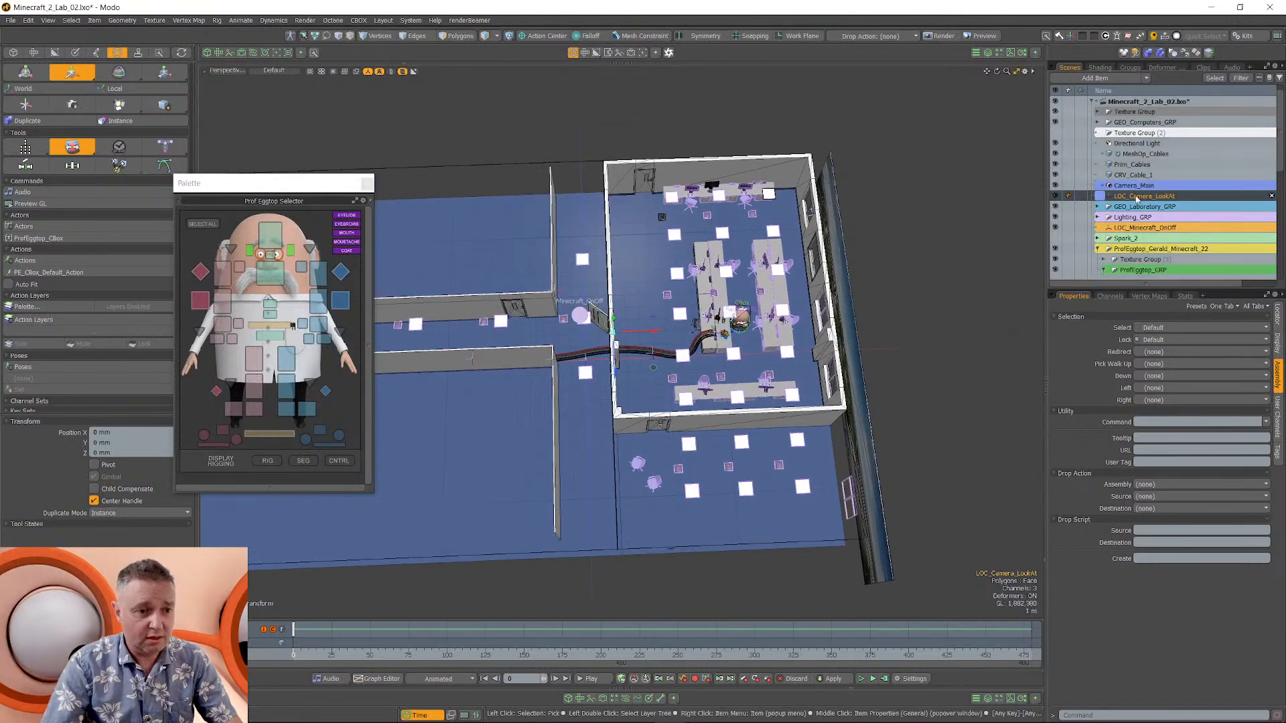
Move LOC_Camera_LookAt to the monitor beside the professor, offset by about X 8.14 m, Y -430 mm and Z -1.06 m.
key(q)
alt+drag(618, 365, 740, 355)
key(w)
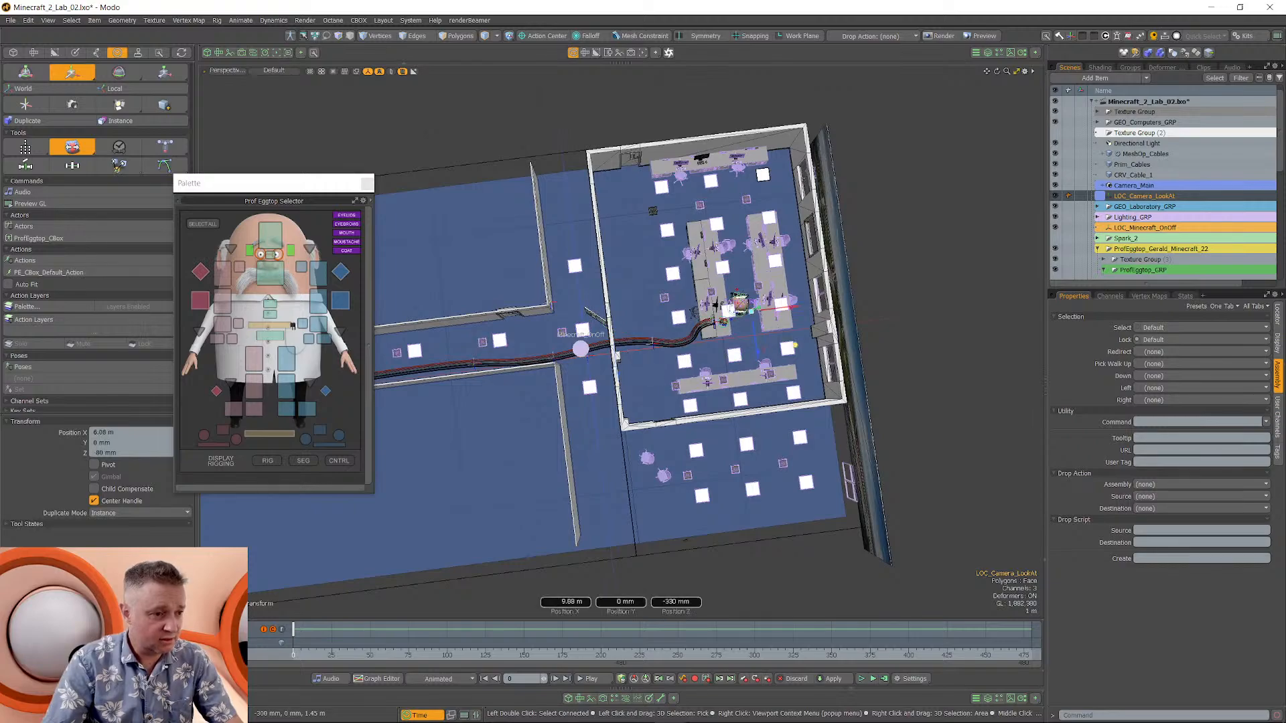
scroll(730, 300, up, 8)
mouse_move(729, 299)
mouse_down()
mouse_move(670, 258)
mouse_move(706, 281)
mouse_move(674, 310)
mouse_up()
alt+drag(602, 335, 697, 402)
drag(714, 312, 682, 296)
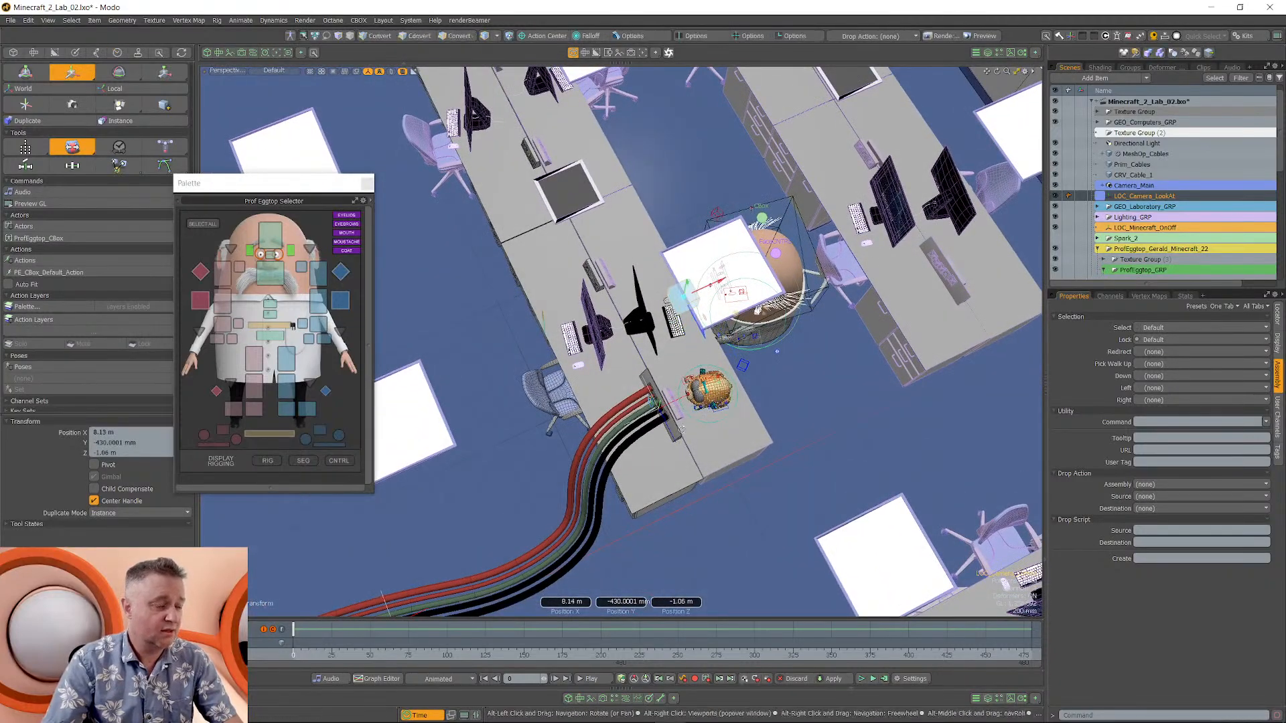
Examine the look-at locator's placement relative to the professor, Gerald and the monitor, from close up and from above.
alt+drag(589, 402, 720, 359)
scroll(670, 335, up, 5)
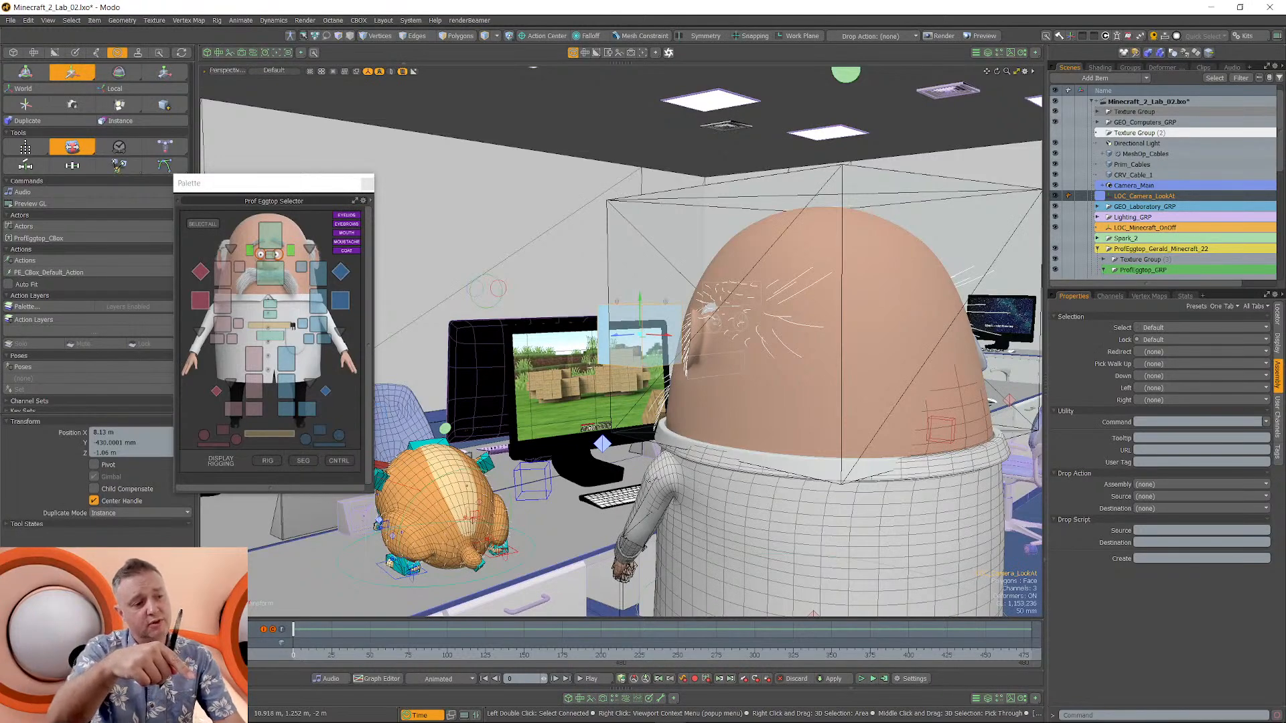
scroll(490, 316, down, 5)
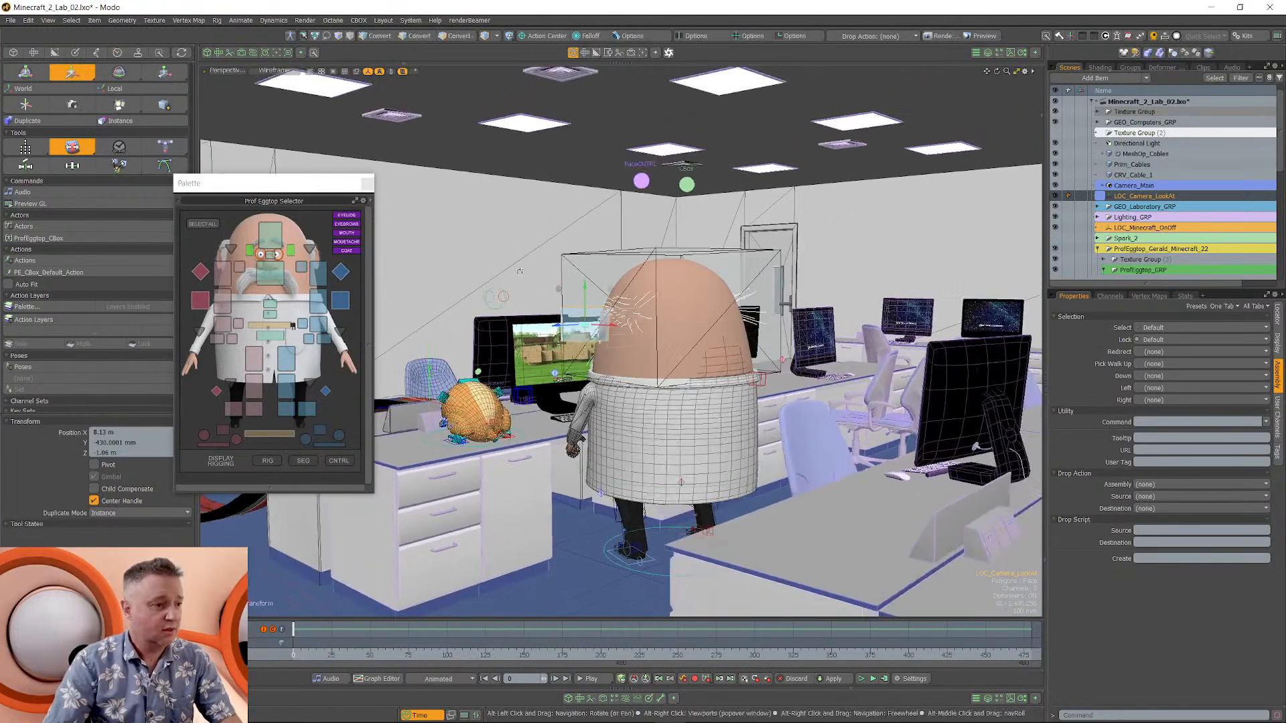
alt+drag(490, 316, 589, 400)
scroll(824, 288, down, 3)
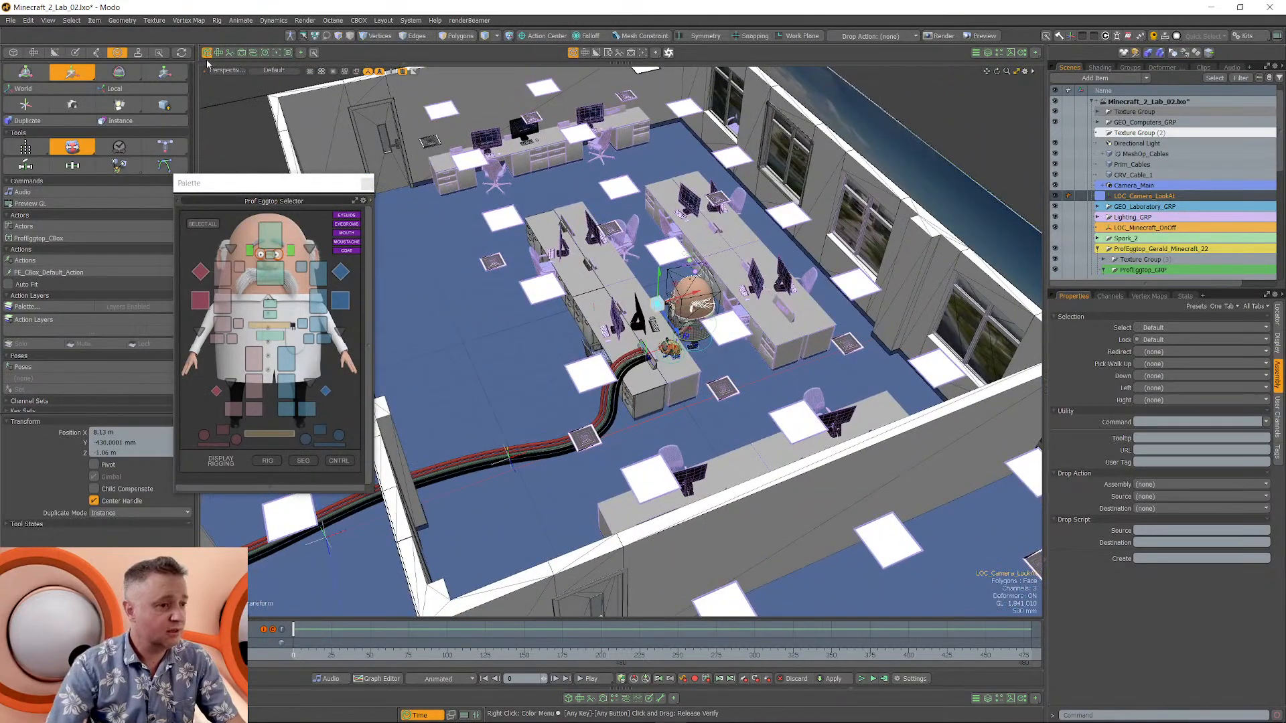
Split the 3D viewport into two side-by-side views and show the scene through Camera_Main in one of them.
drag(206, 64, 690, 93)
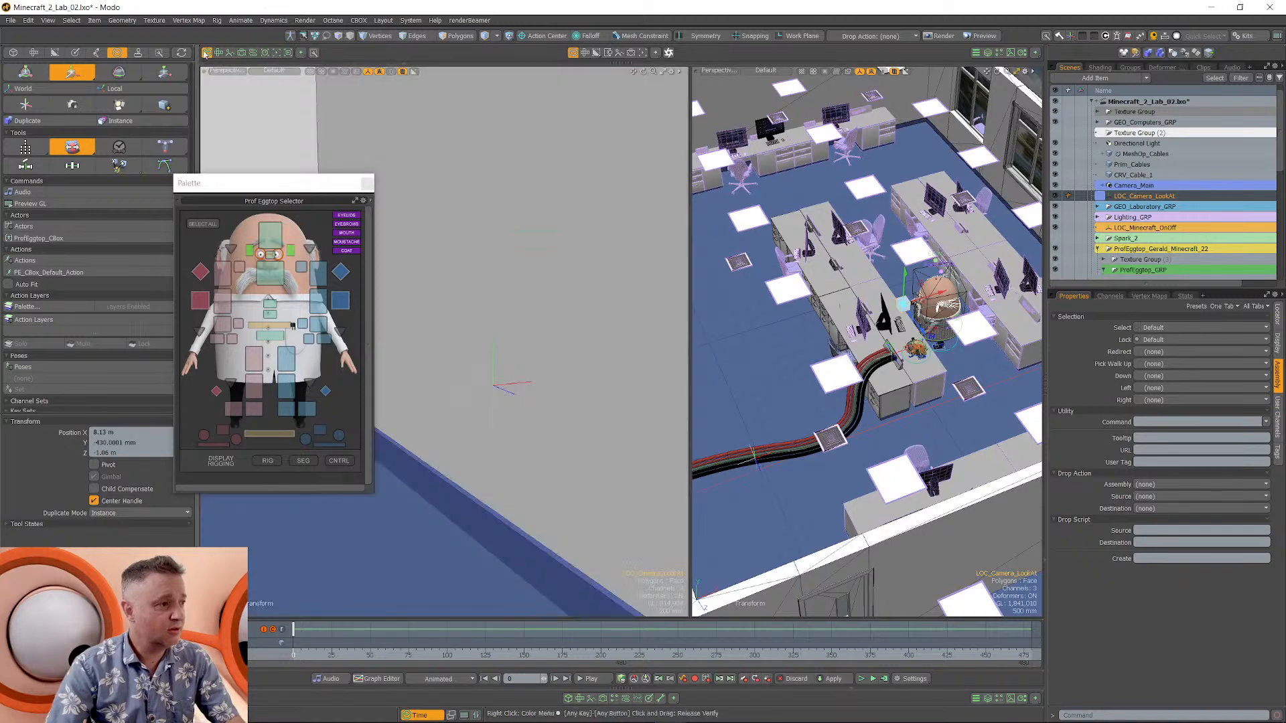
key(ctrl+space)
click(889, 176)
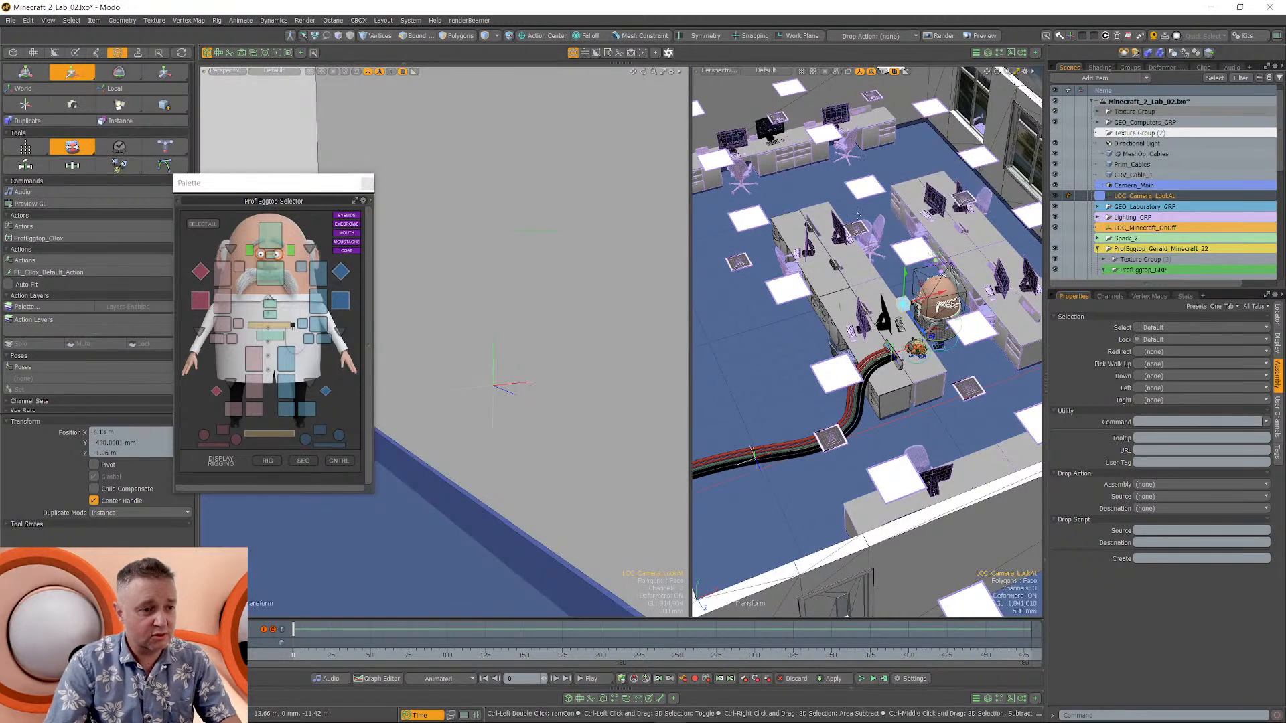
Move Camera_Main from the corridor into the laboratory beside the professor, by about 31.02 m in X and 2.13 m in Z.
ctrl+alt+drag(529, 379, 505, 257)
key(q)
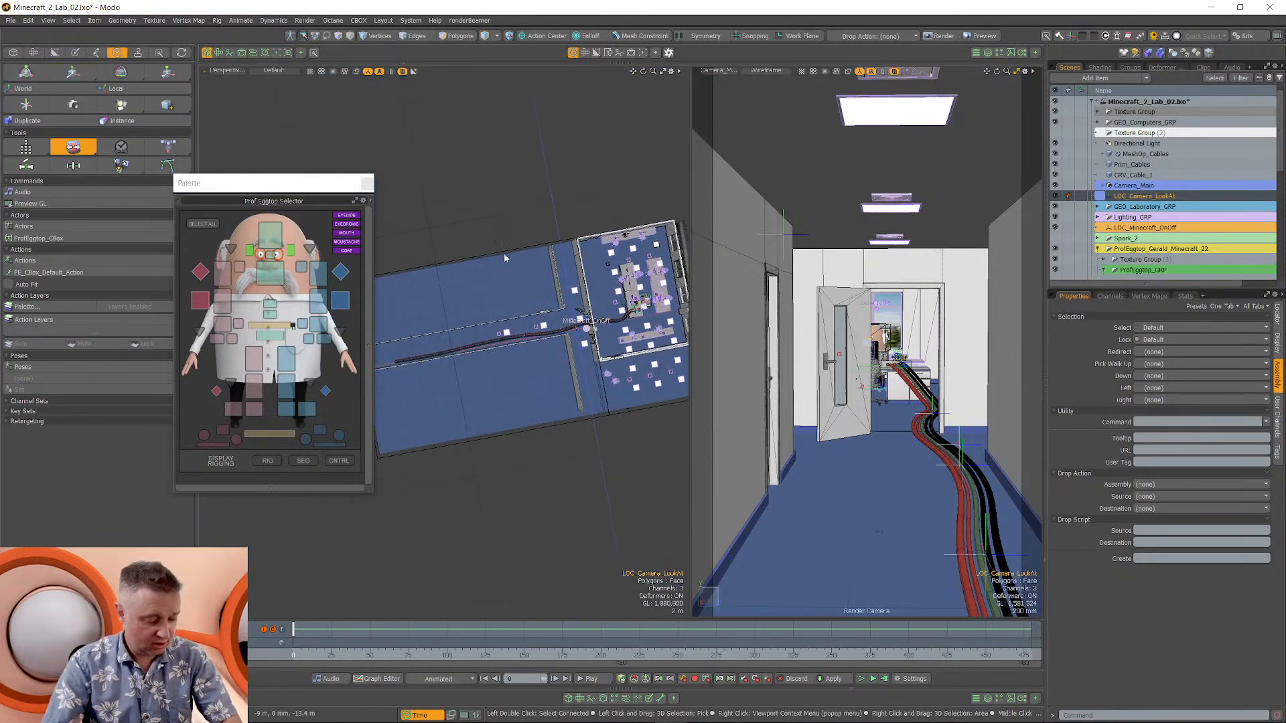
key(o)
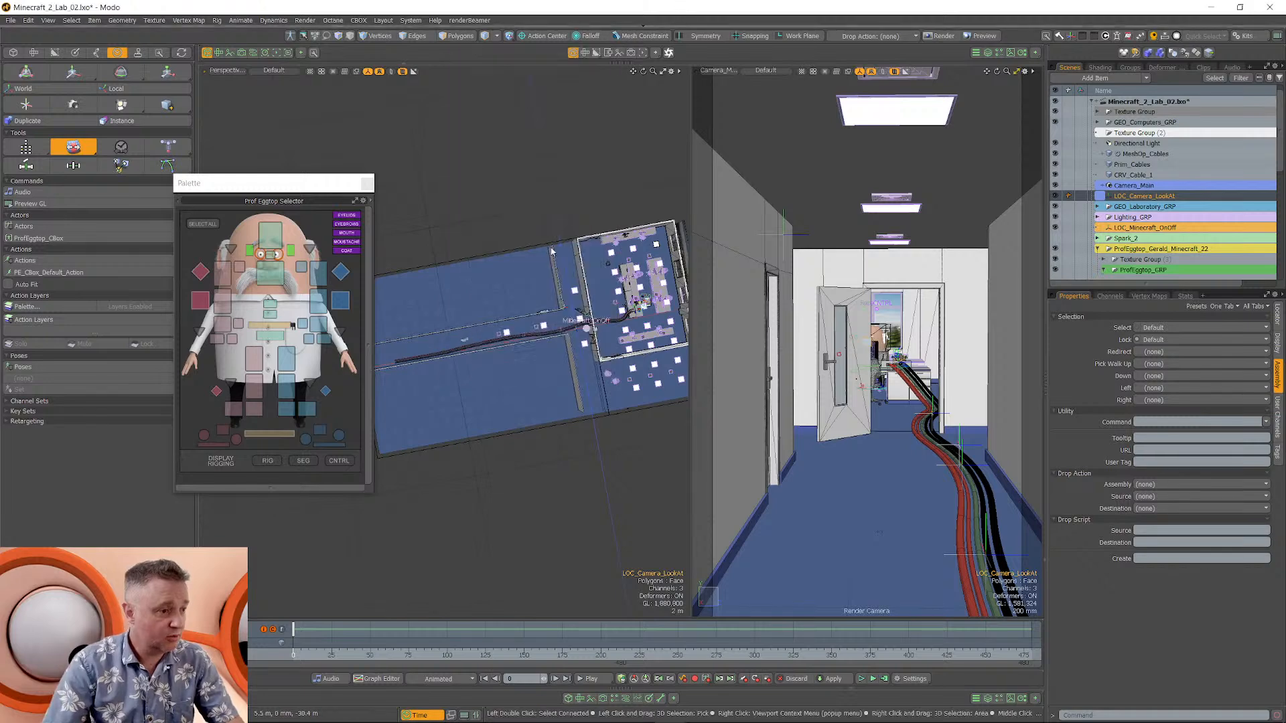
key(y)
ctrl+alt+drag(549, 321, 469, 275)
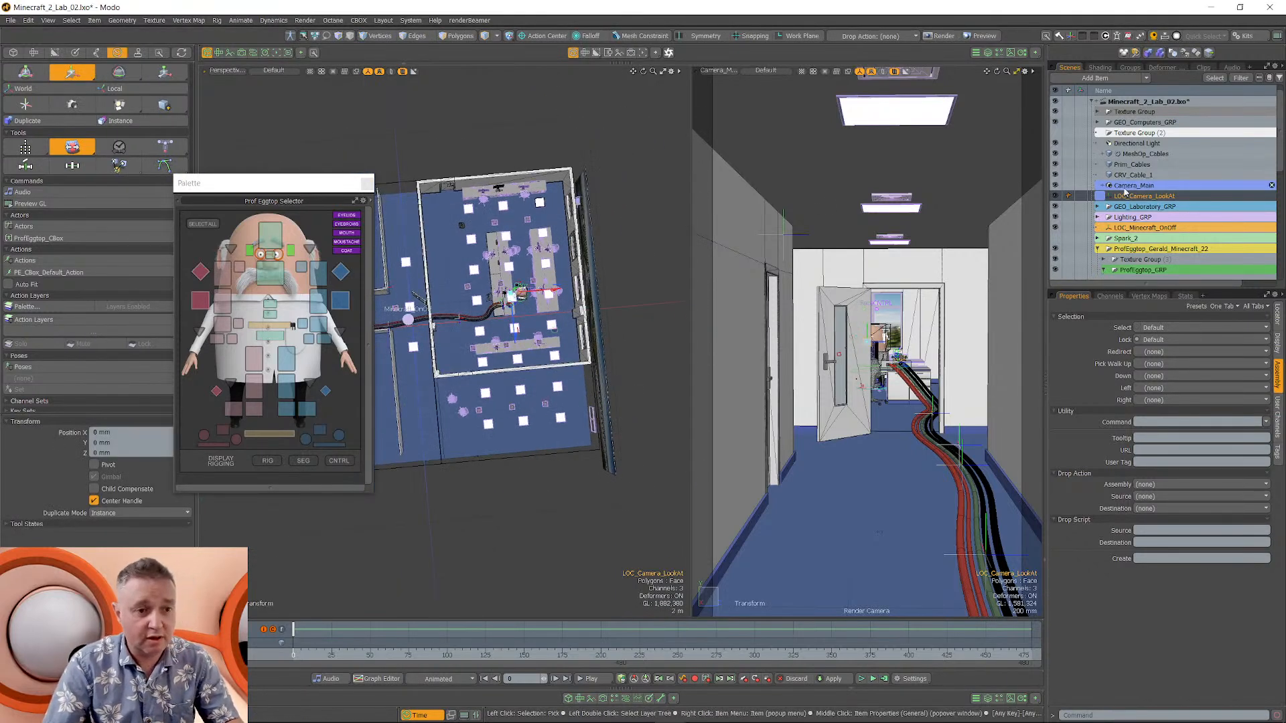
click(1126, 187)
ctrl+alt+drag(556, 281, 435, 281)
alt+shift+drag(401, 342, 457, 346)
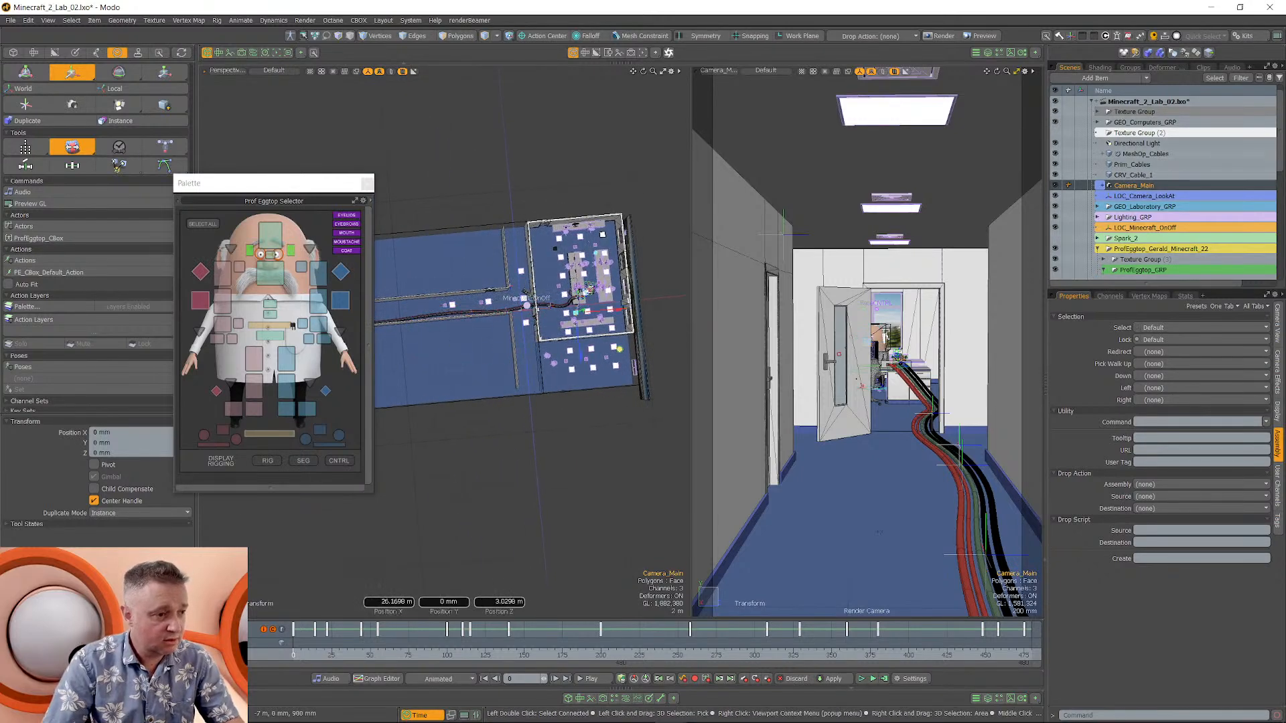
drag(620, 349, 630, 355)
alt+shift+drag(590, 288, 471, 344)
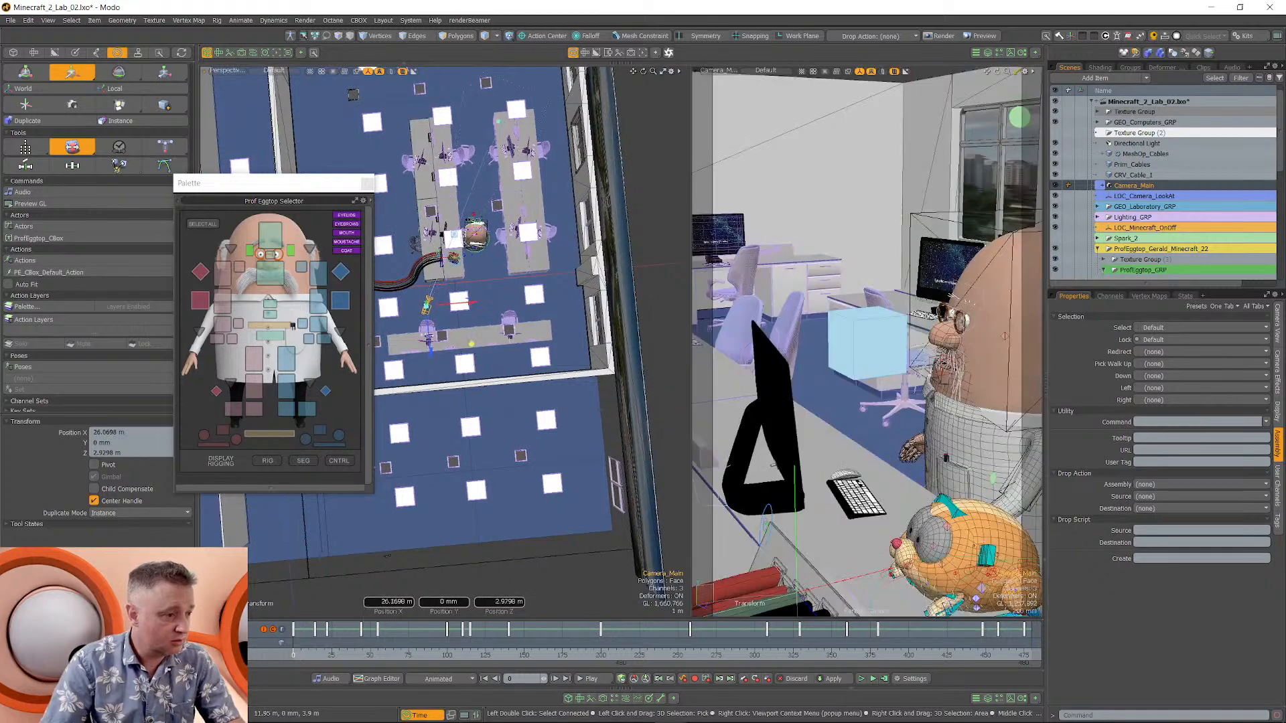
drag(588, 320, 568, 318)
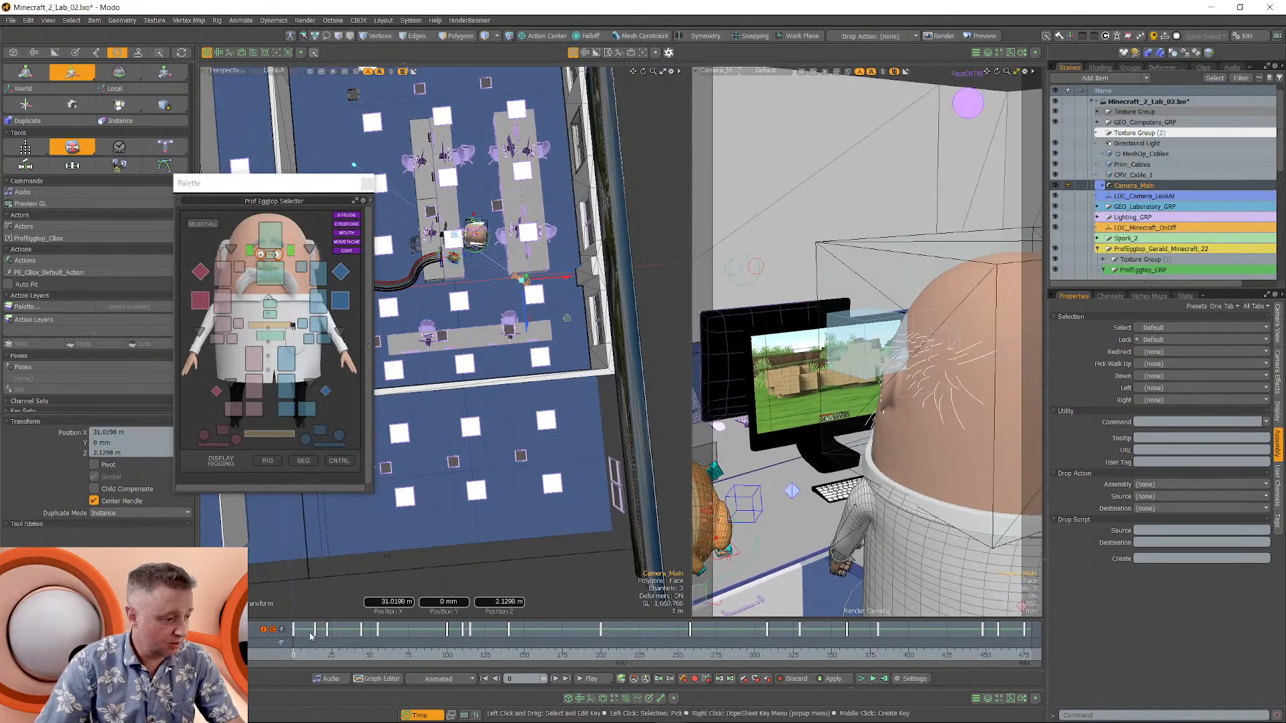
Delete Camera_Main's animation keyframes, using the graph editor to find the remaining end key.
key(Delete)
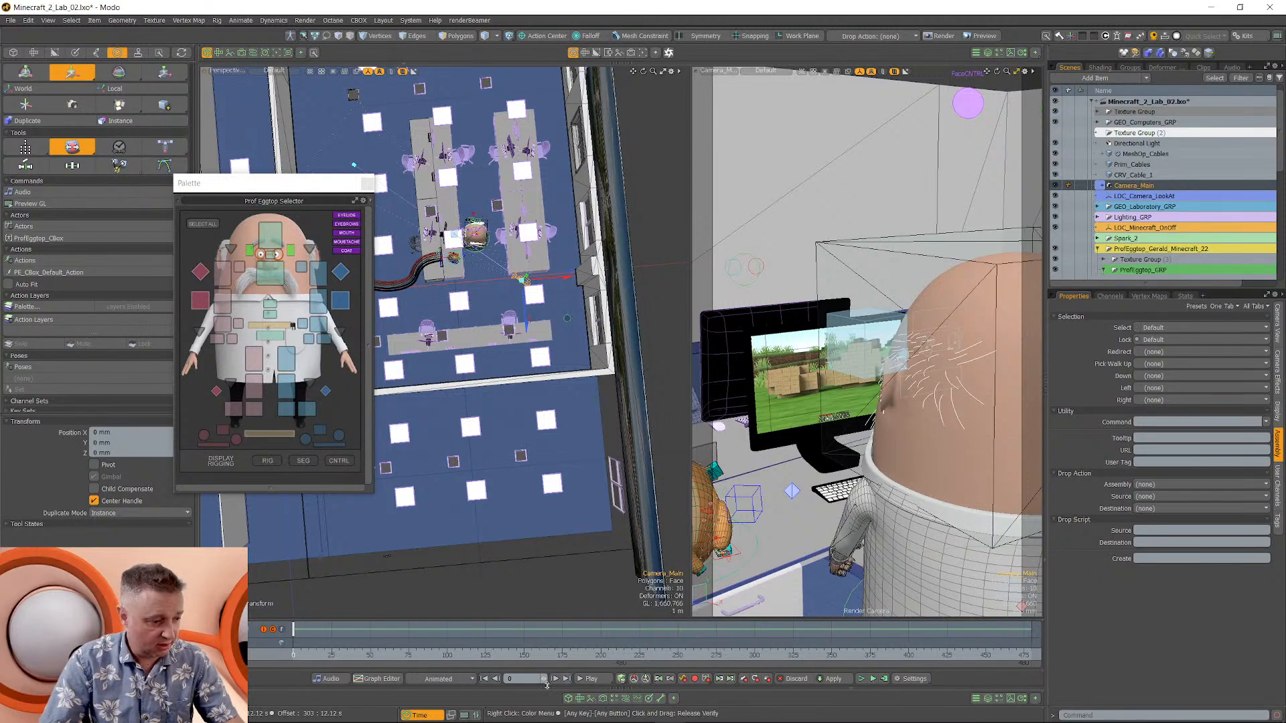
click(637, 701)
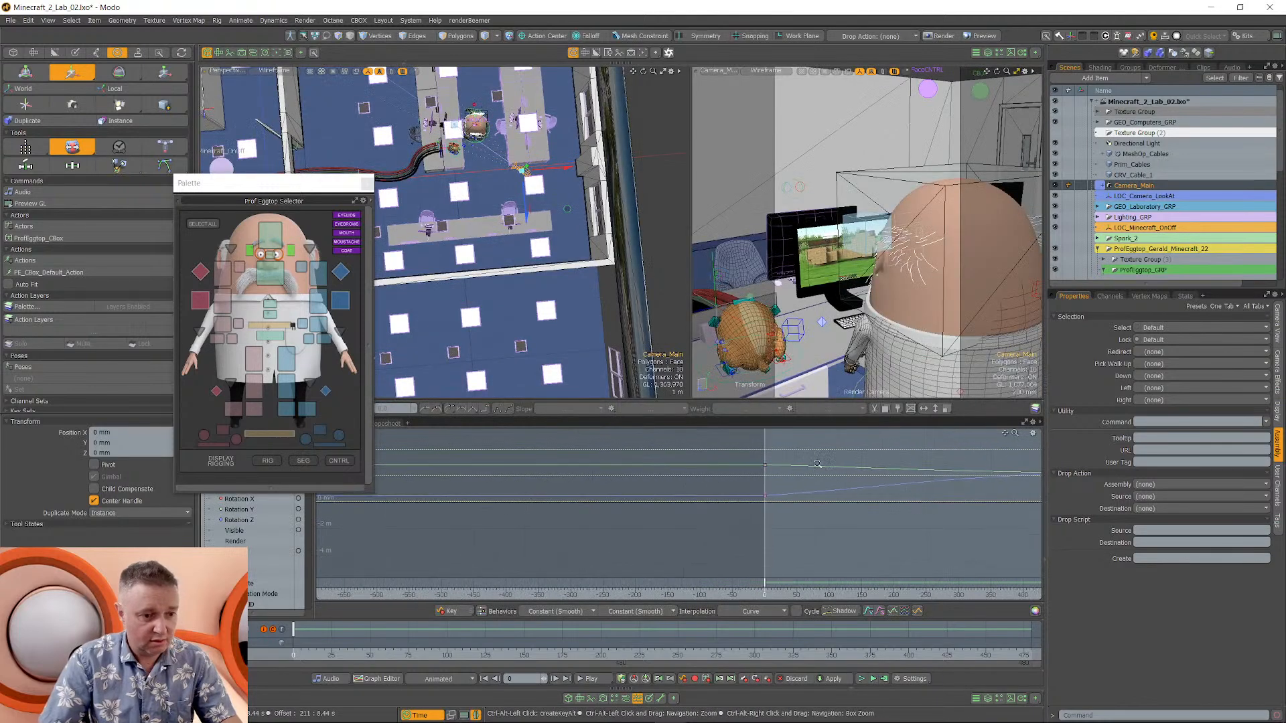
ctrl+alt+drag(817, 464, 770, 464)
alt+drag(771, 463, 509, 485)
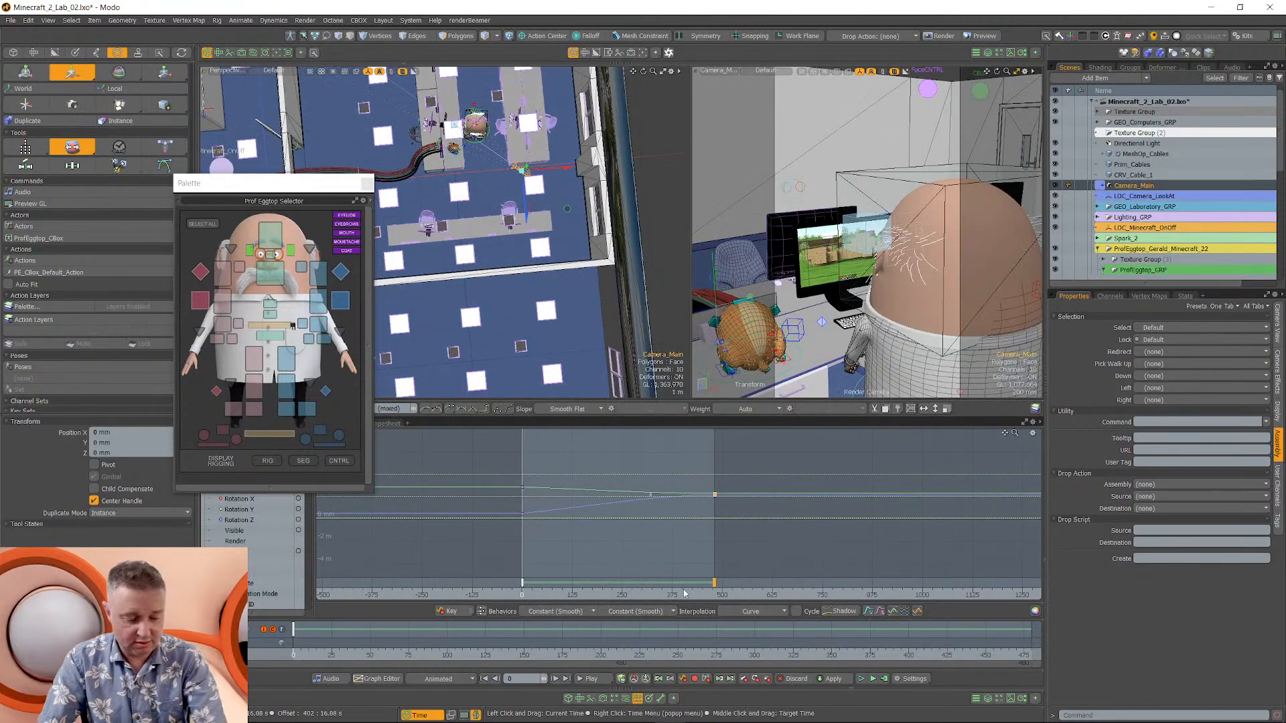
click(637, 701)
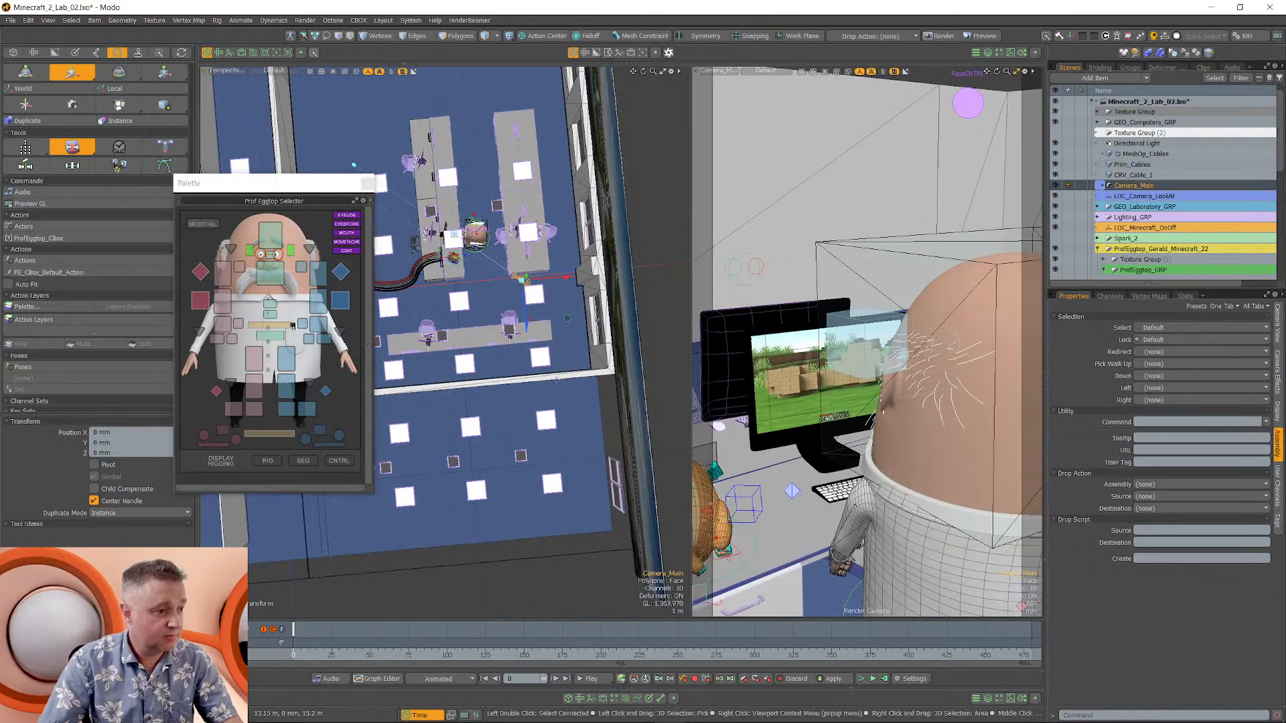
Shift Camera_Main about -250 mm in X and -320 mm in Z behind the professor.
ctrl+alt+drag(556, 380, 606, 375)
alt+shift+drag(482, 221, 503, 335)
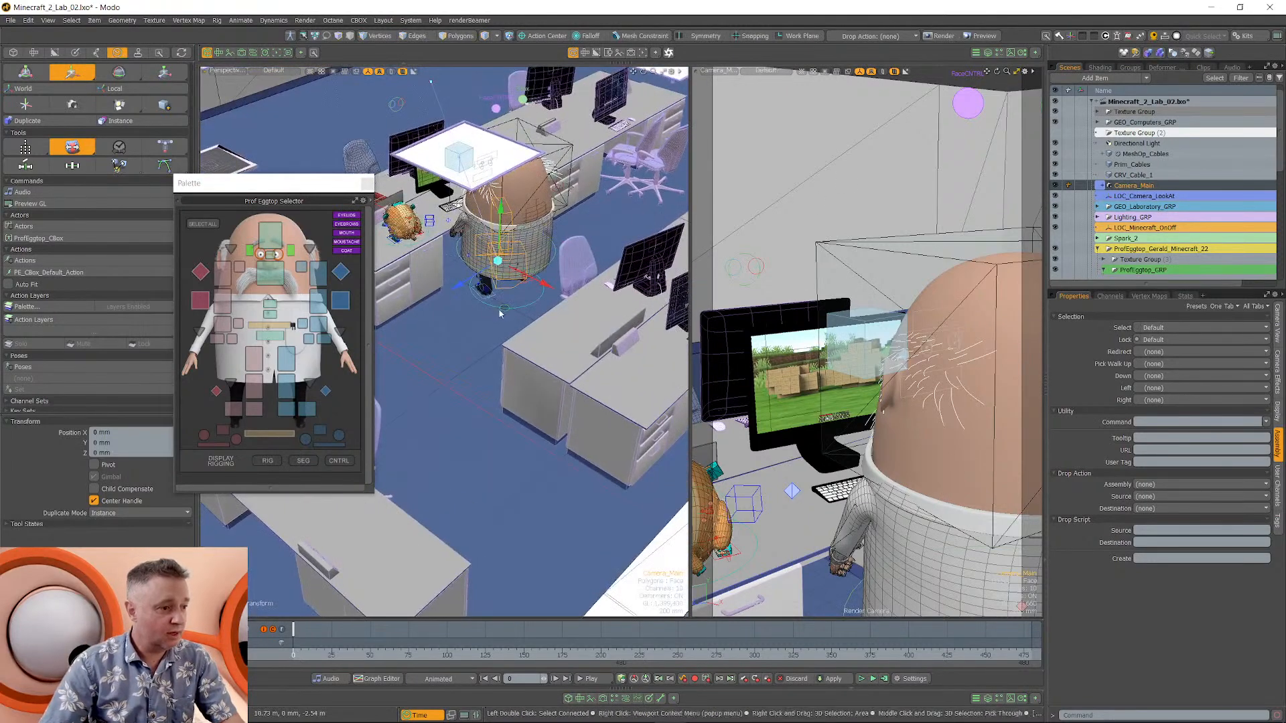
drag(503, 308, 506, 285)
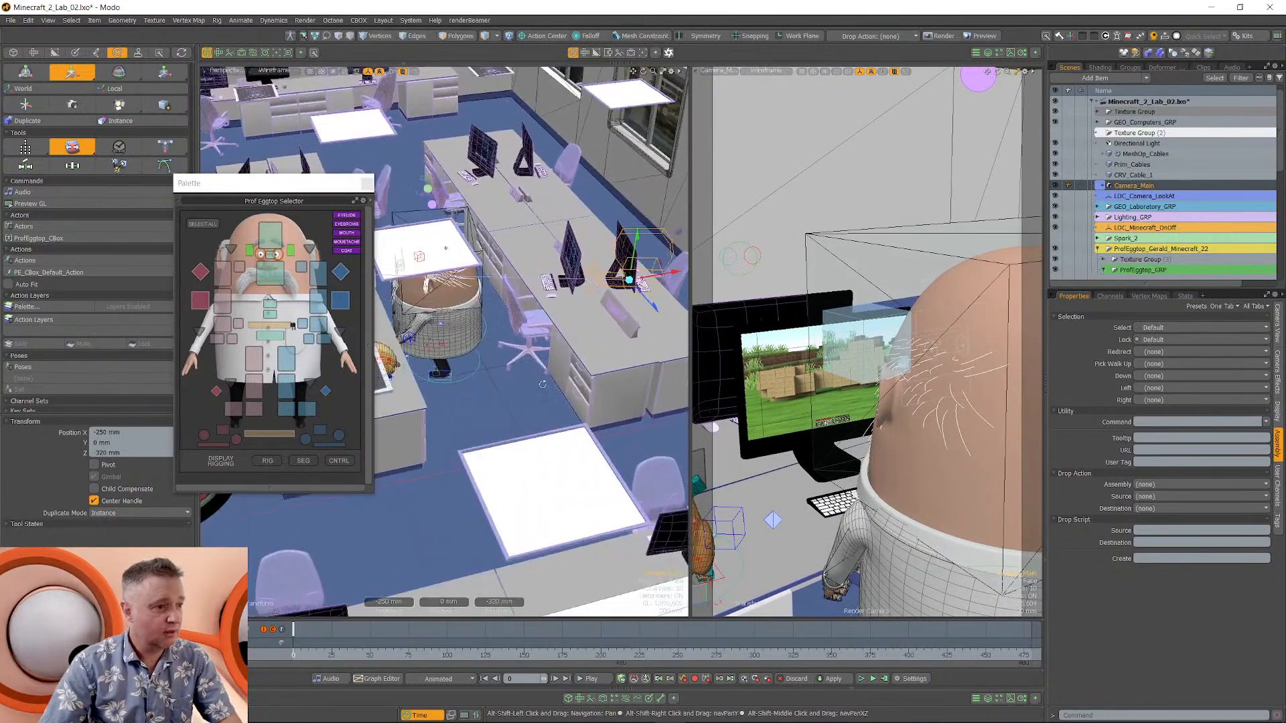
Lower the LOC_Camera_LookAt locator about 420 mm to re-aim the camera at the computer screen.
mouse_move(542, 384)
alt+mouse_down()
mouse_move(519, 341)
mouse_move(525, 371)
alt+mouse_up()
alt+drag(543, 377, 441, 341)
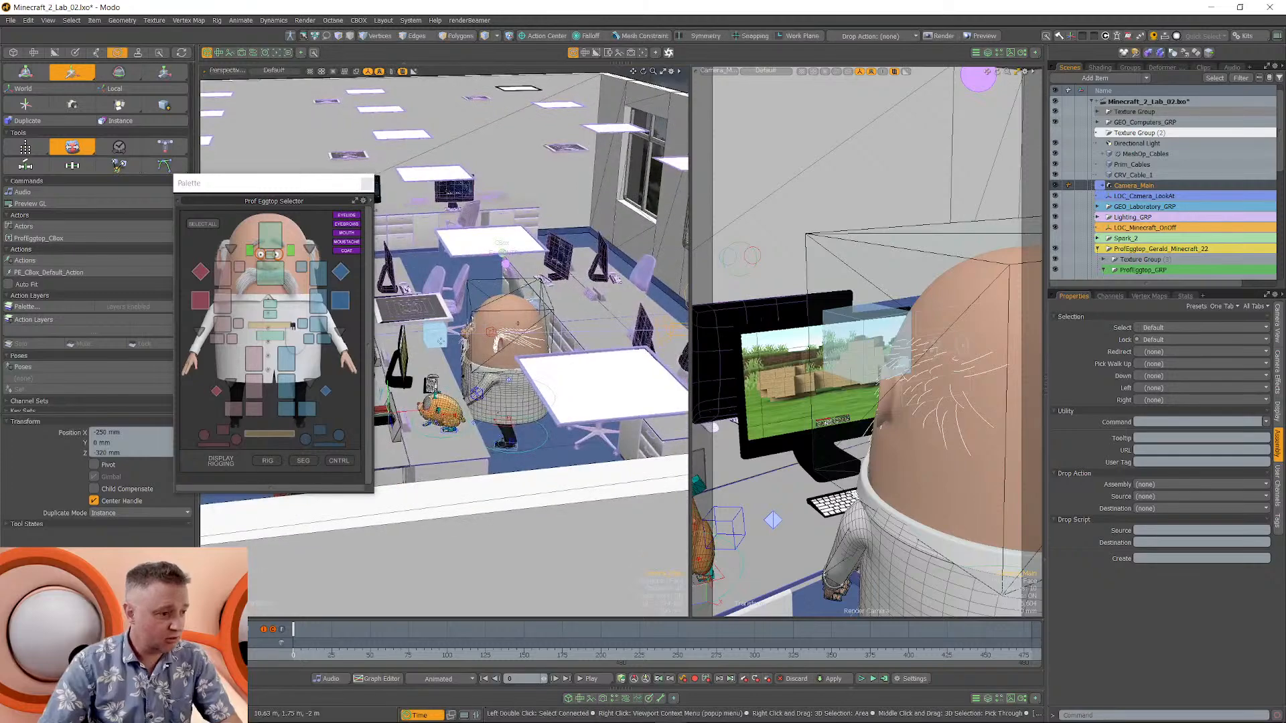
key(space)
click(436, 337)
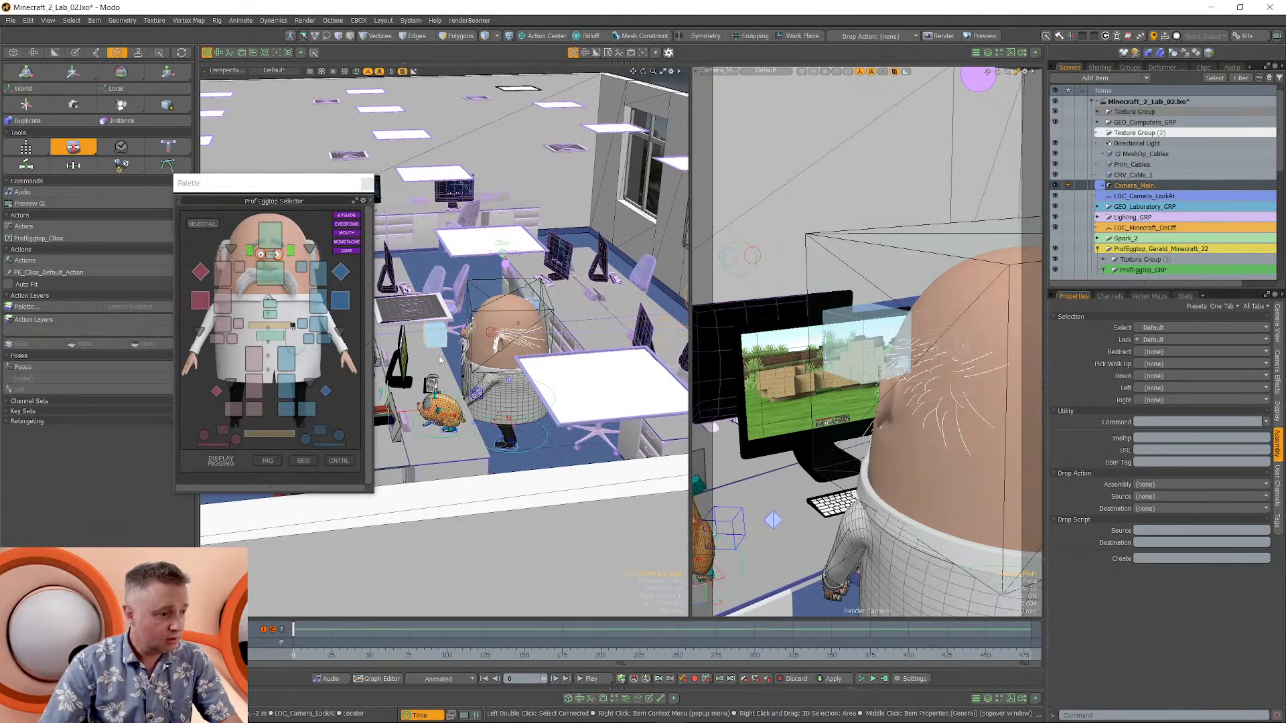
alt+drag(445, 380, 434, 347)
key(w)
mouse_move(536, 355)
alt+mouse_down()
mouse_move(562, 409)
mouse_move(442, 352)
mouse_move(529, 358)
alt+mouse_up()
scroll(548, 402, down, 2)
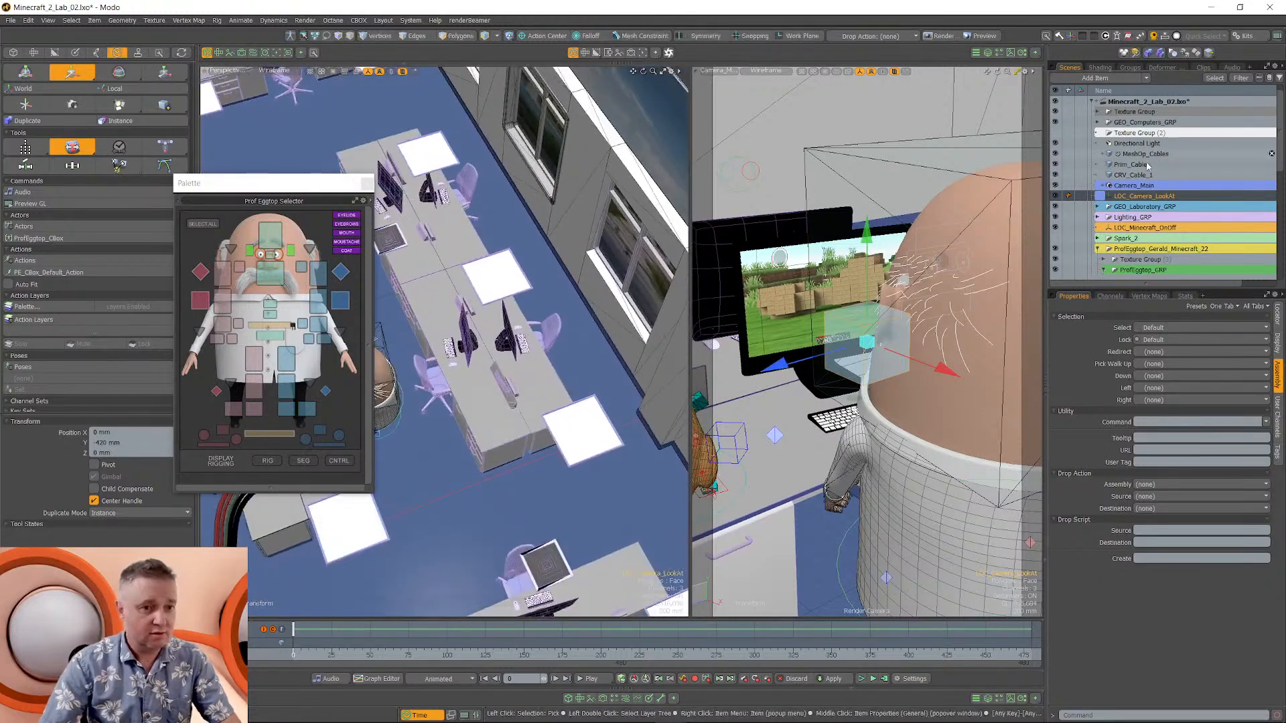
Move Camera_Main about -390 mm in X and lower it to frame the monitor over the professor's shoulder.
click(1134, 185)
alt+drag(549, 429, 431, 456)
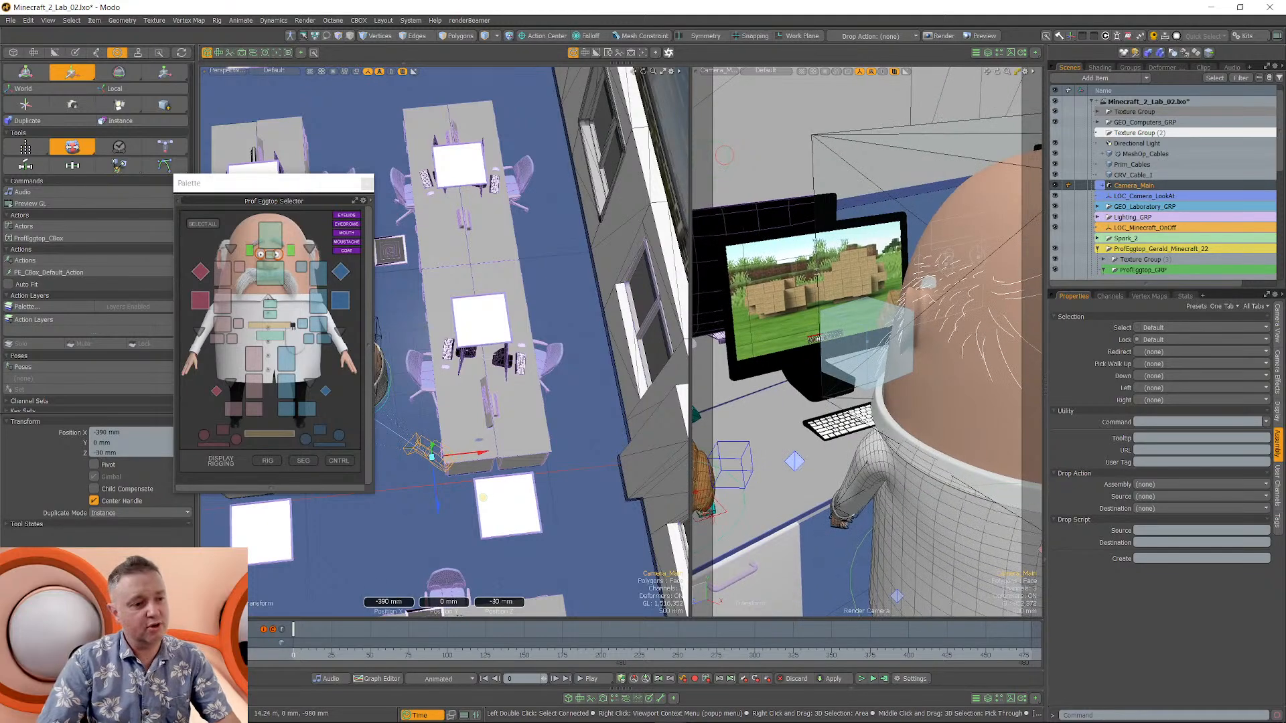
alt+drag(492, 501, 536, 410)
drag(543, 349, 513, 382)
Rotate the professor's right upper arm to about 52.5° in X and 37.5° in Y.
scroll(492, 418, up, 5)
scroll(467, 405, up, 3)
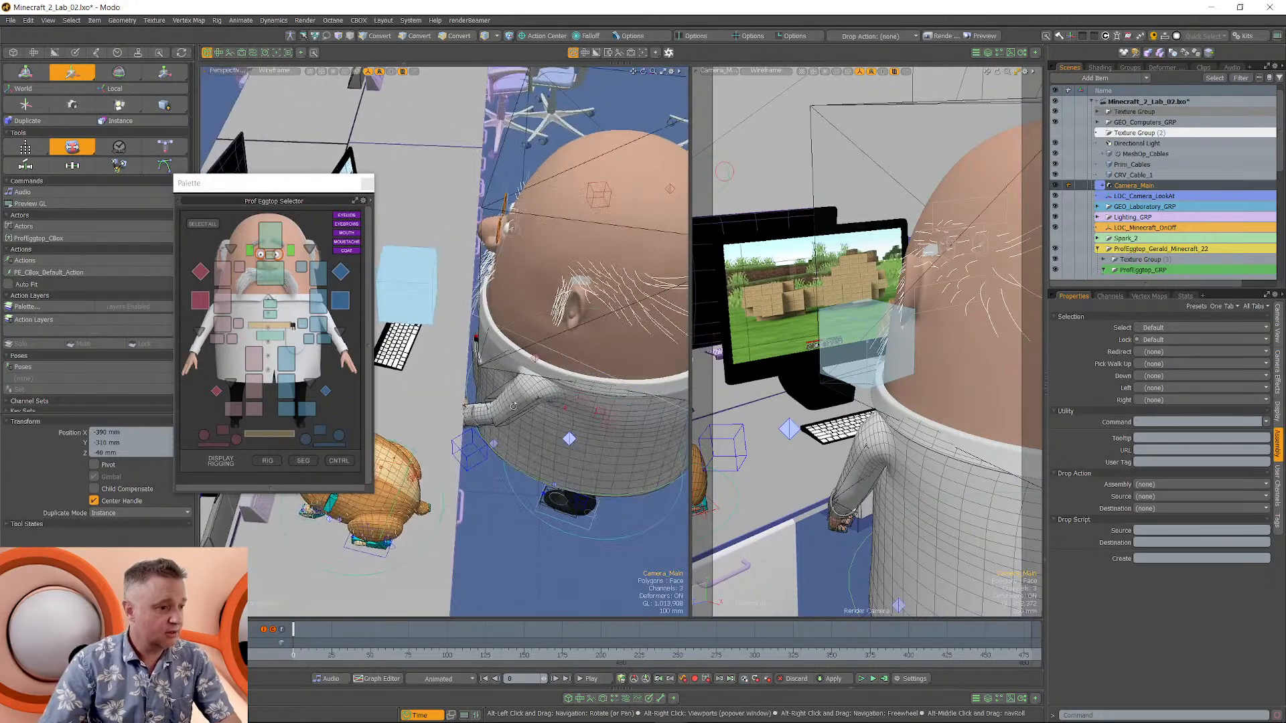
click(268, 337)
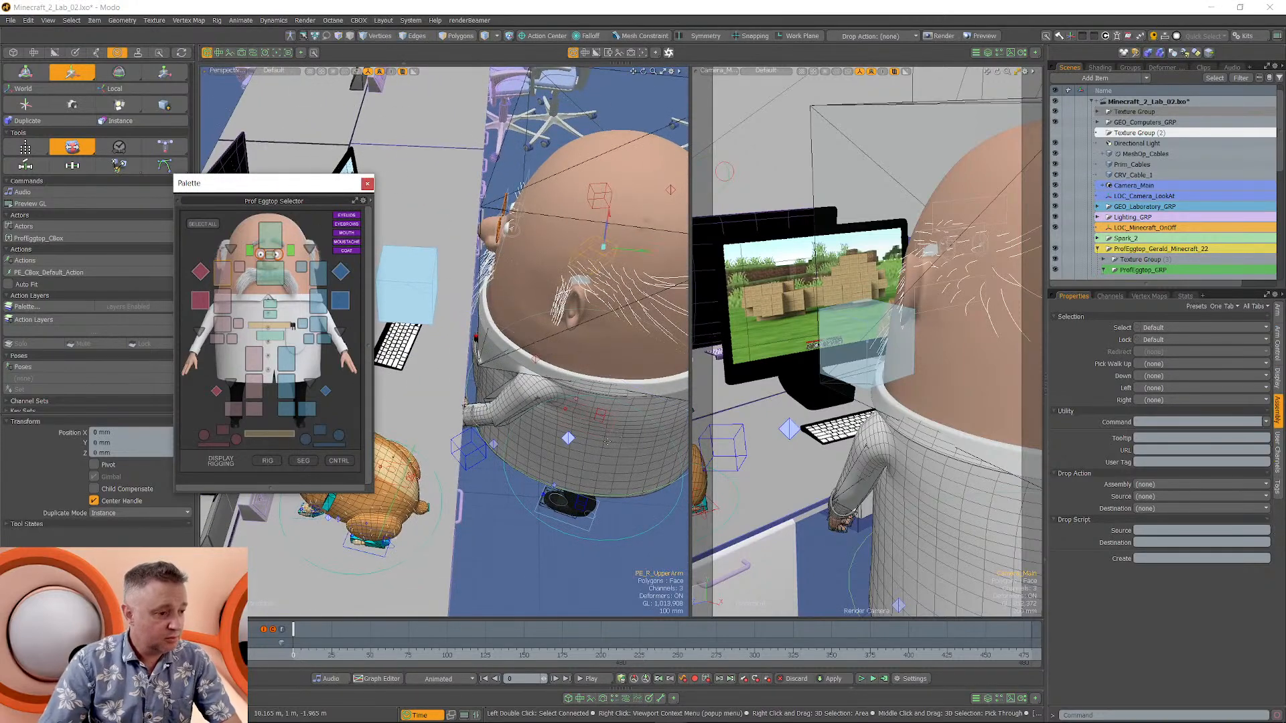
key(e)
alt+drag(576, 302, 582, 363)
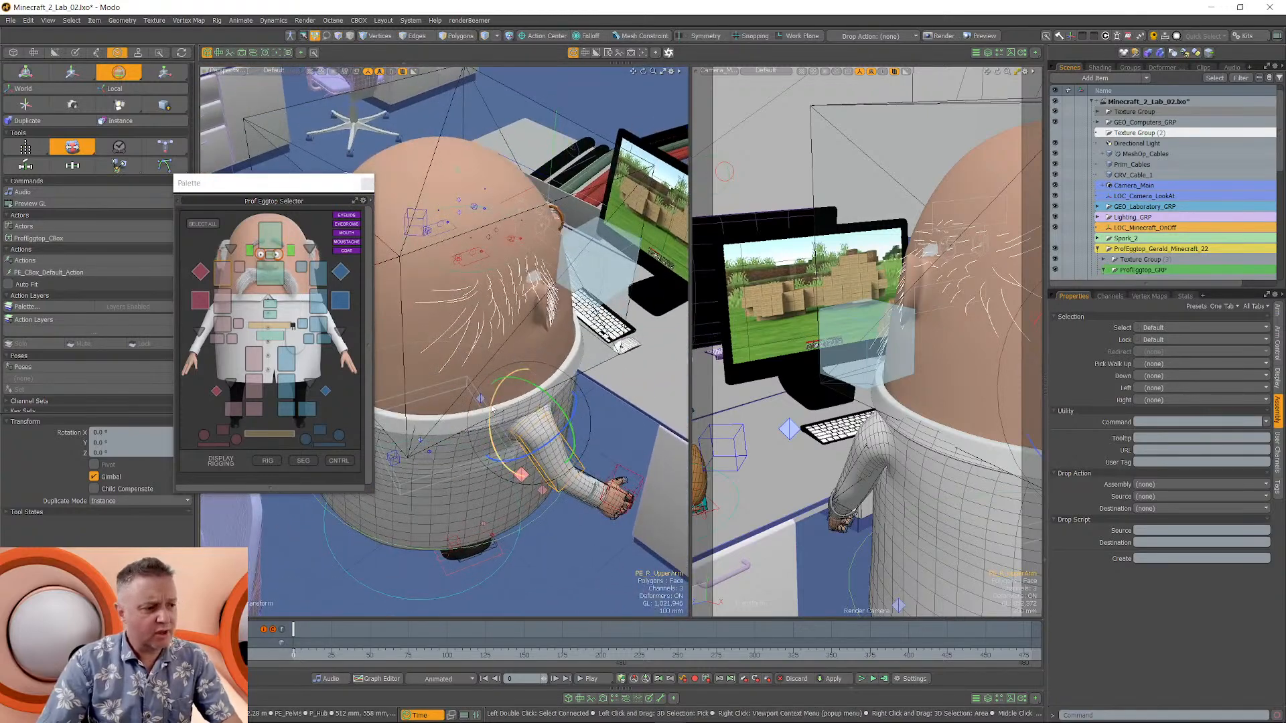
drag(492, 407, 542, 388)
alt+drag(542, 388, 440, 404)
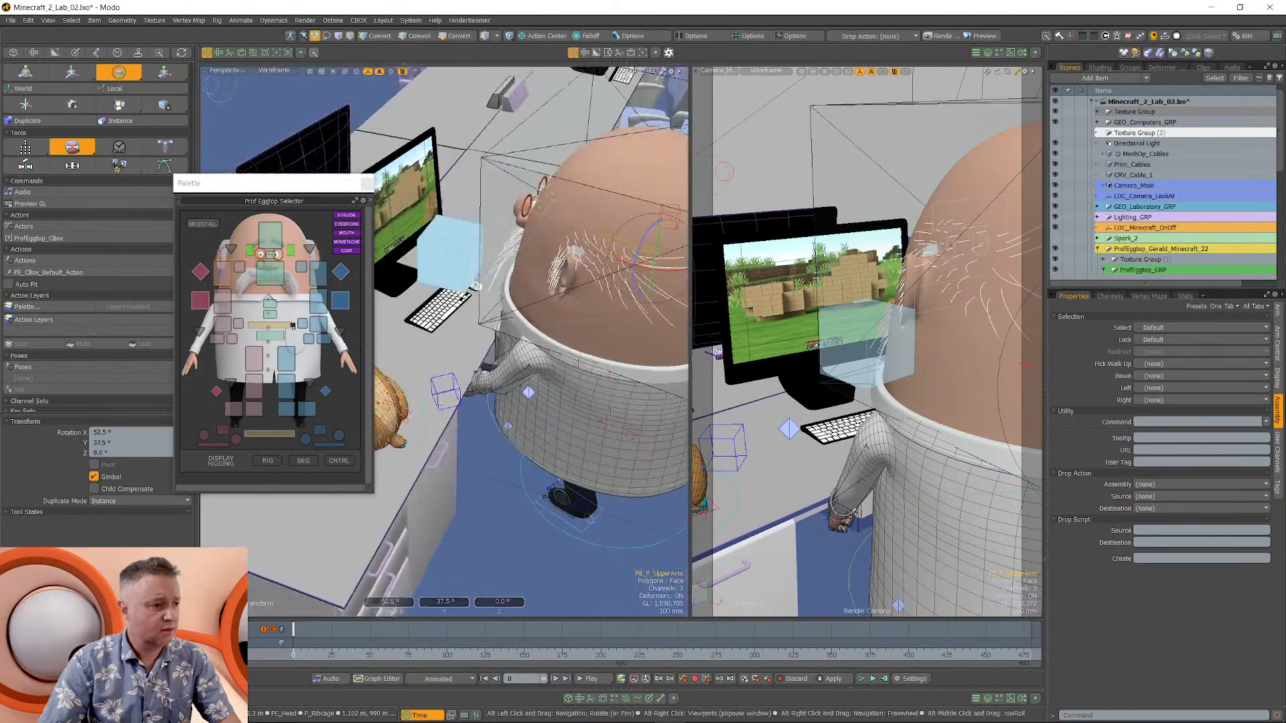
Rotate the professor's left upper arm to about 32° in X, -16° in Y and 2.5° in Z.
click(560, 355)
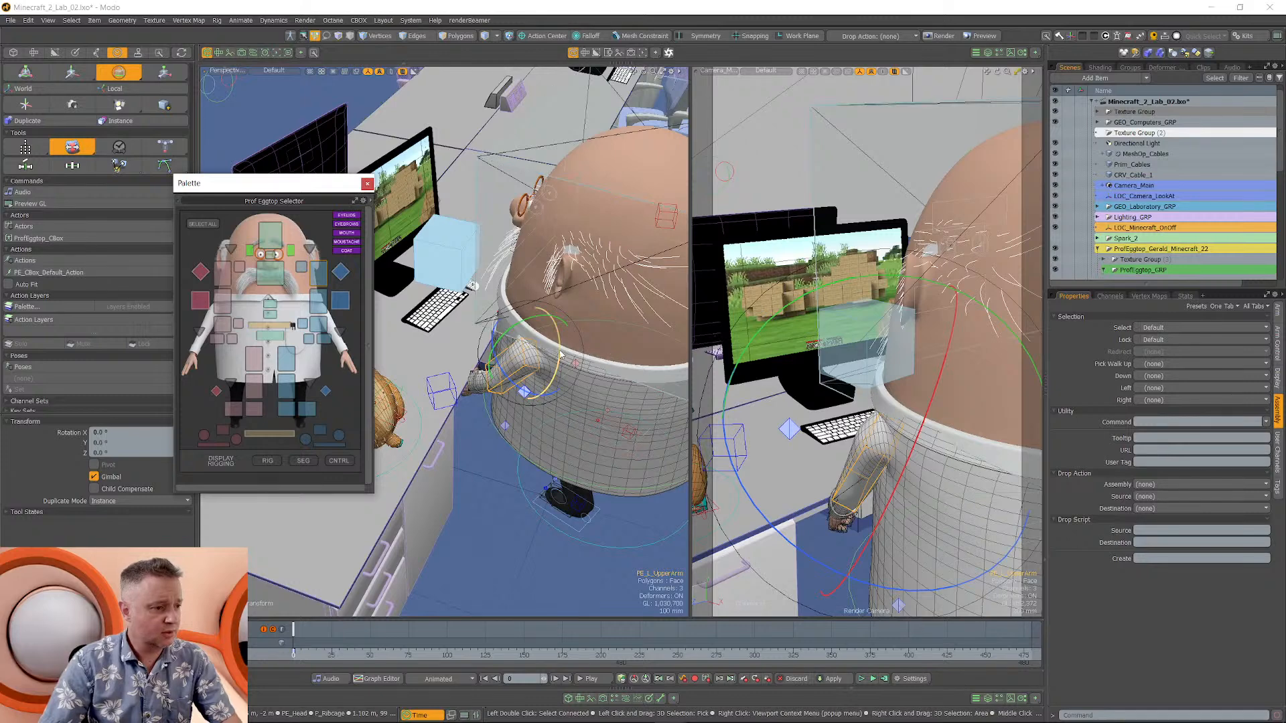
drag(560, 355, 466, 322)
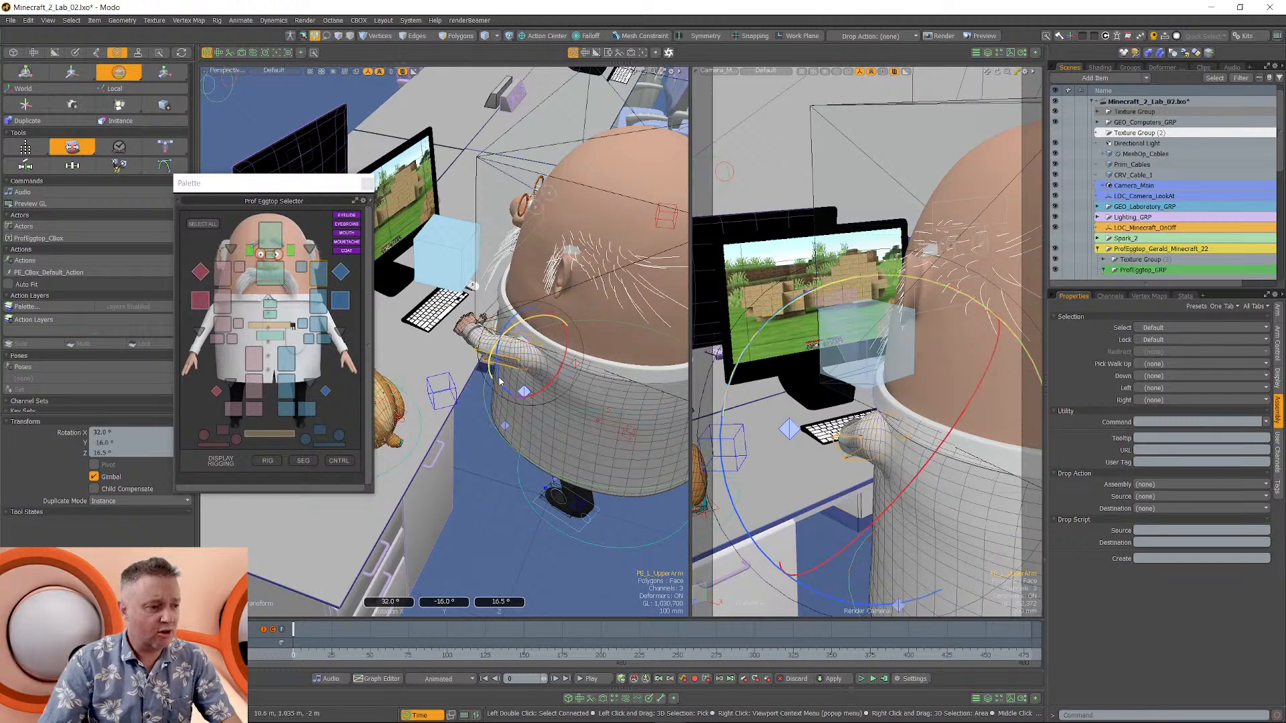
drag(523, 392, 504, 390)
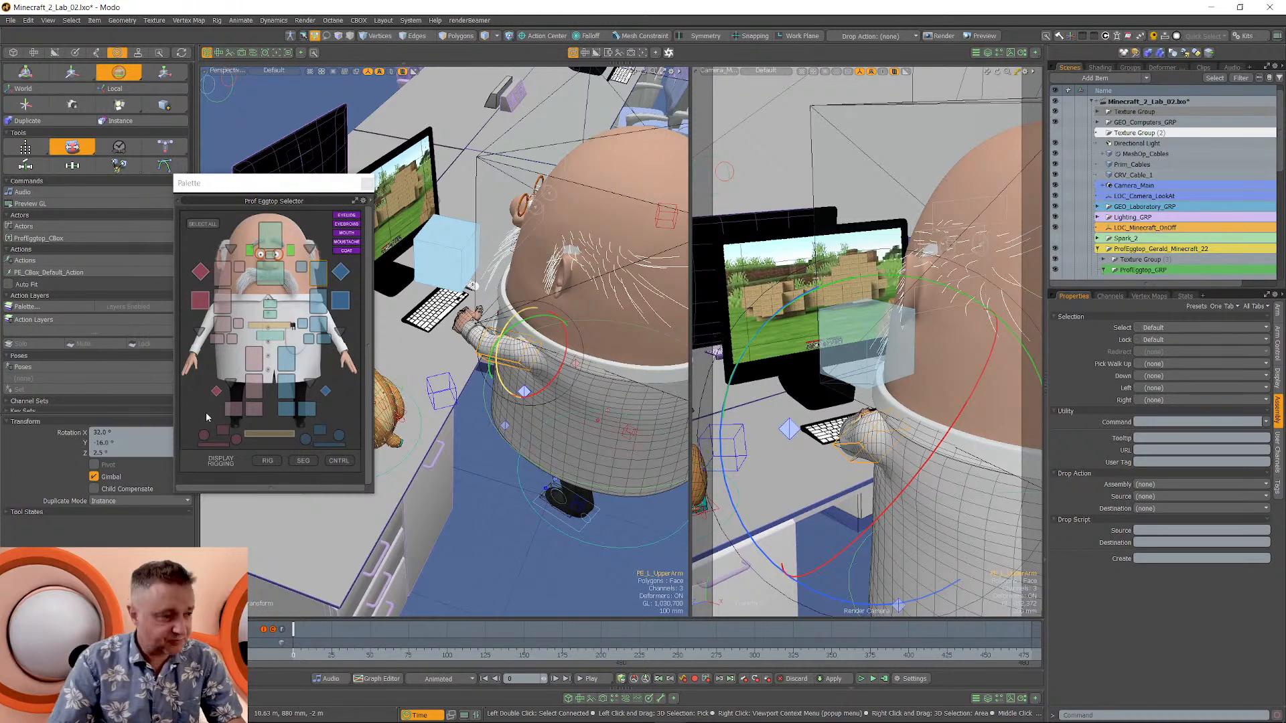
Select the professor's left hand IK goal and enable 2DIK in its arm control settings.
alt+drag(417, 379, 437, 368)
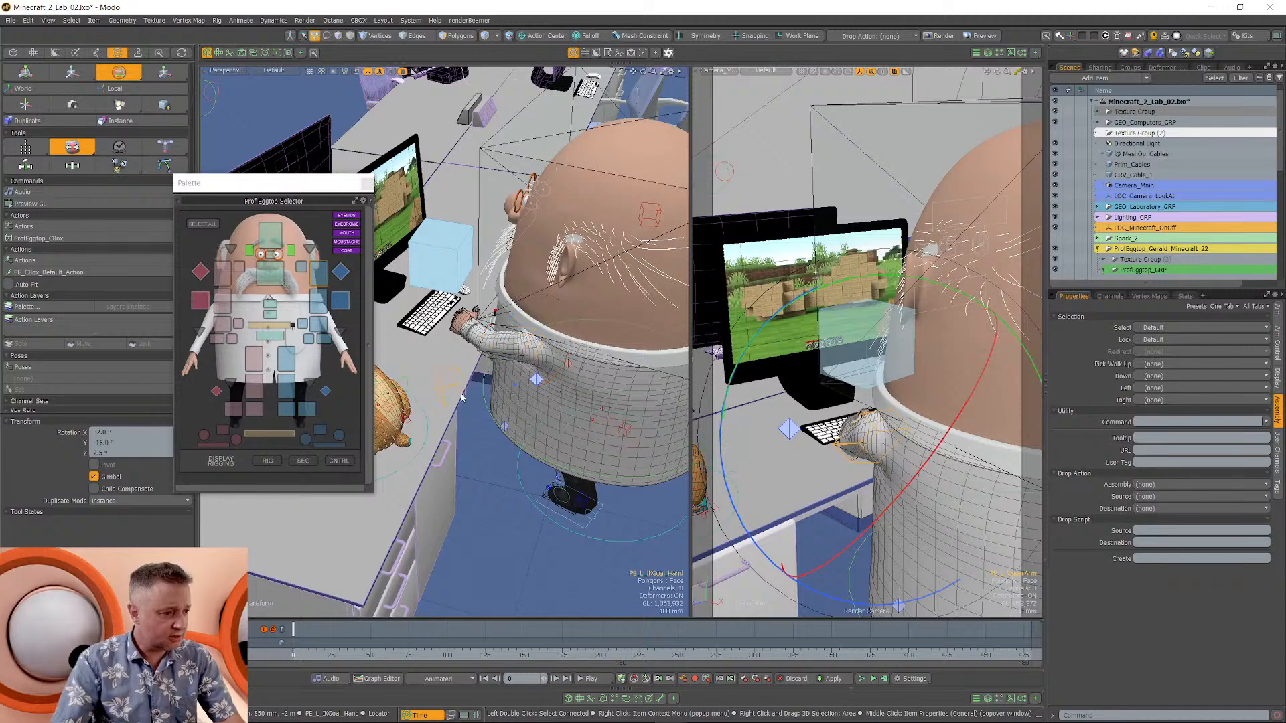
click(457, 407)
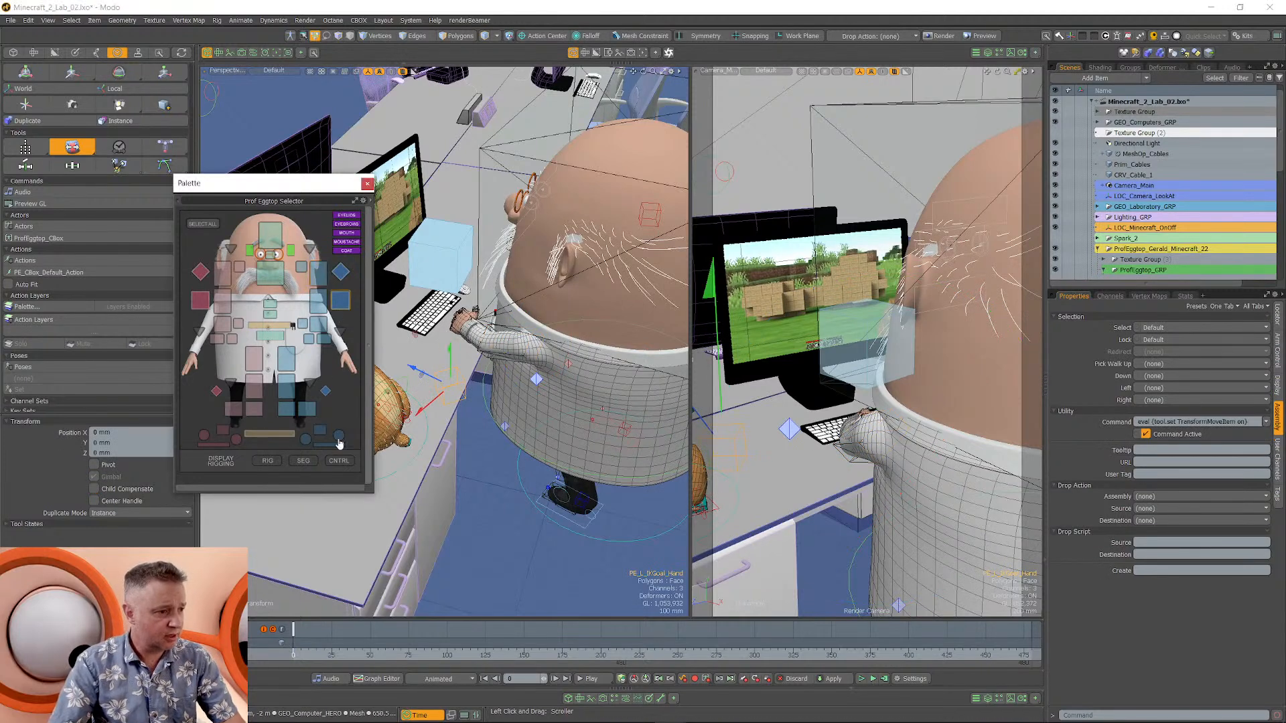
click(1278, 356)
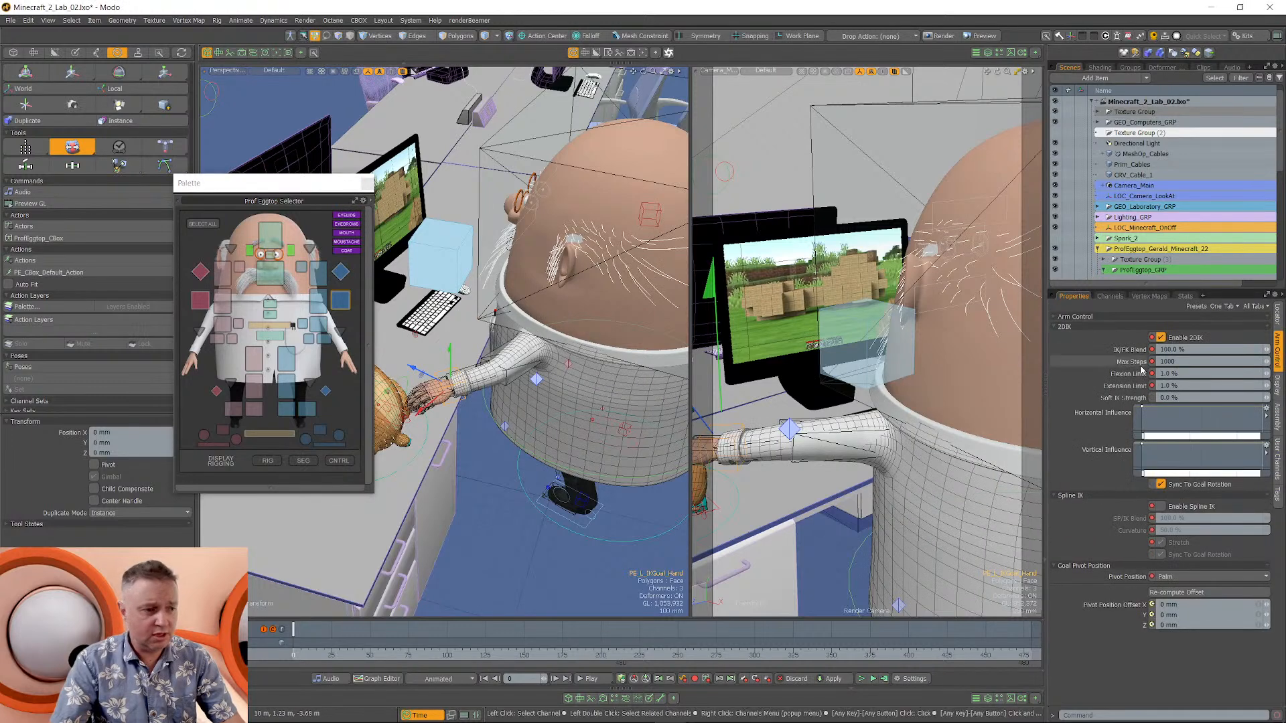
Move and rotate the left hand IK goal to rest the hand on the desk by the keyboard.
alt+drag(502, 371, 409, 397)
key(e)
alt+drag(482, 429, 477, 335)
key(w)
alt+drag(477, 335, 470, 477)
mouse_move(536, 391)
alt+mouse_down()
mouse_move(497, 339)
mouse_move(485, 355)
mouse_move(514, 377)
alt+mouse_up()
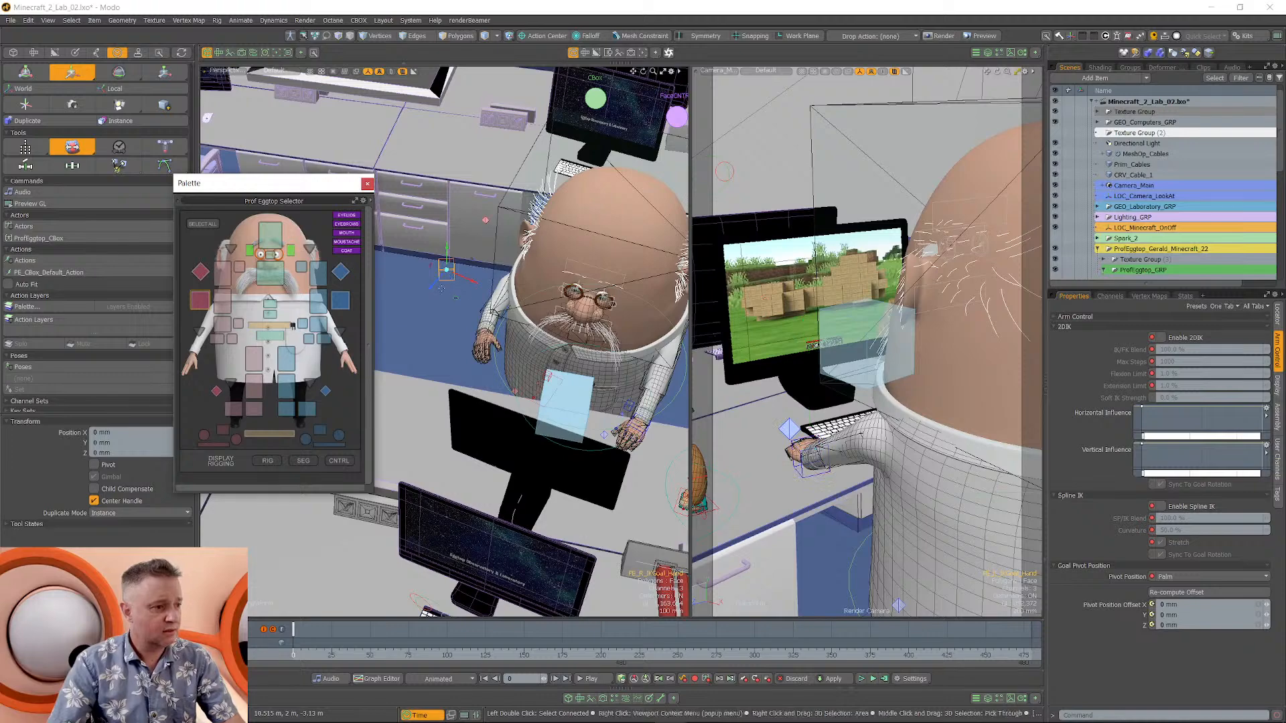
Enable 2DIK for the right arm and bring its hand goal forward to the desk, rotated about 67.6° in Y.
click(1161, 337)
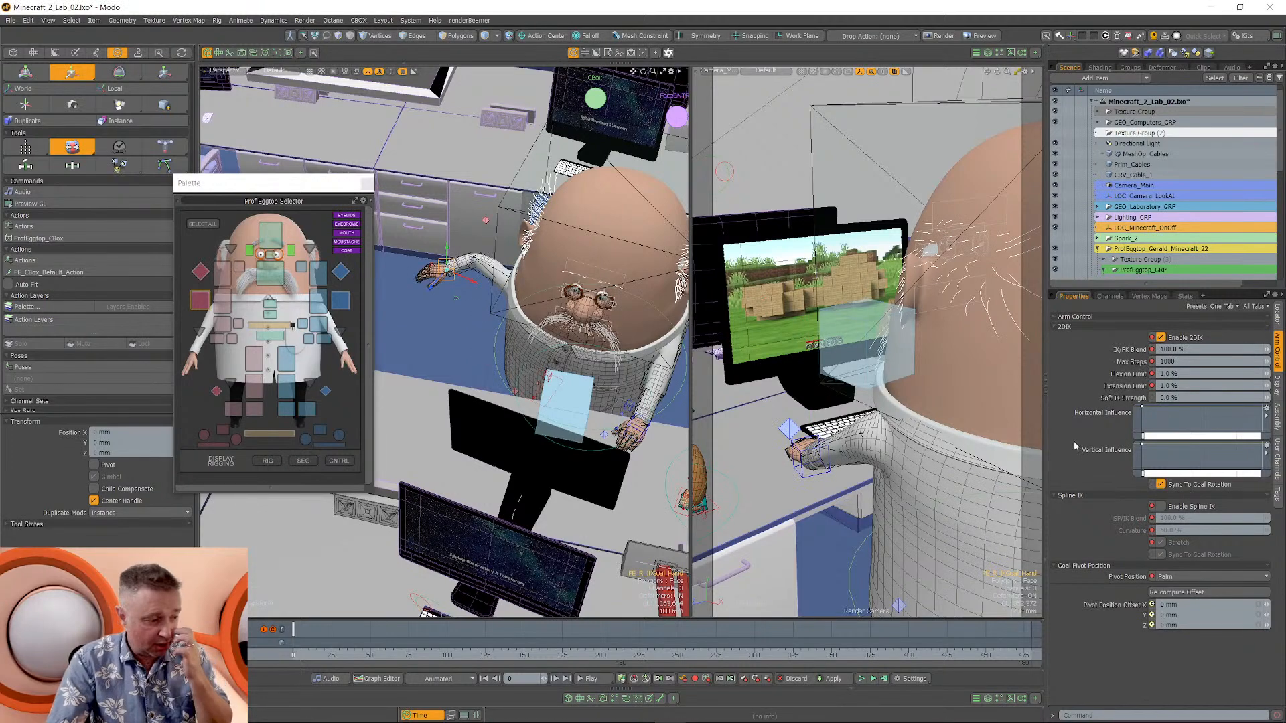
alt+drag(462, 235, 494, 364)
key(e)
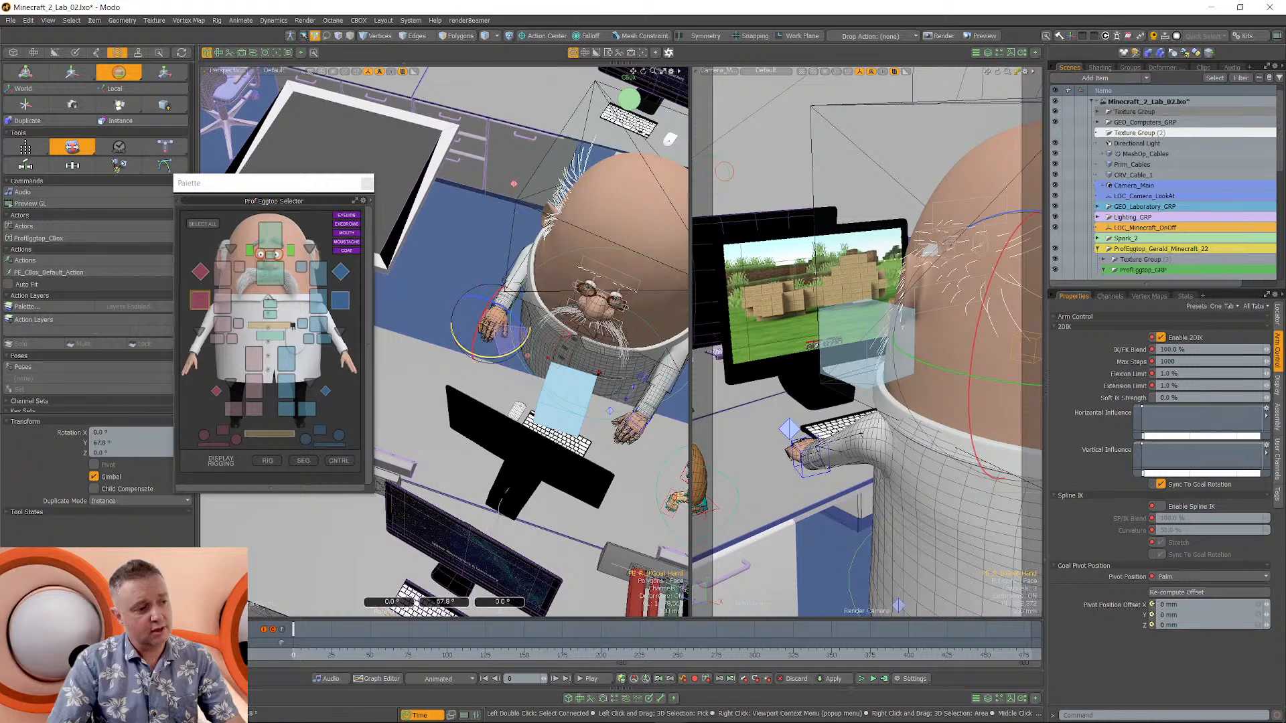
alt+drag(479, 402, 418, 342)
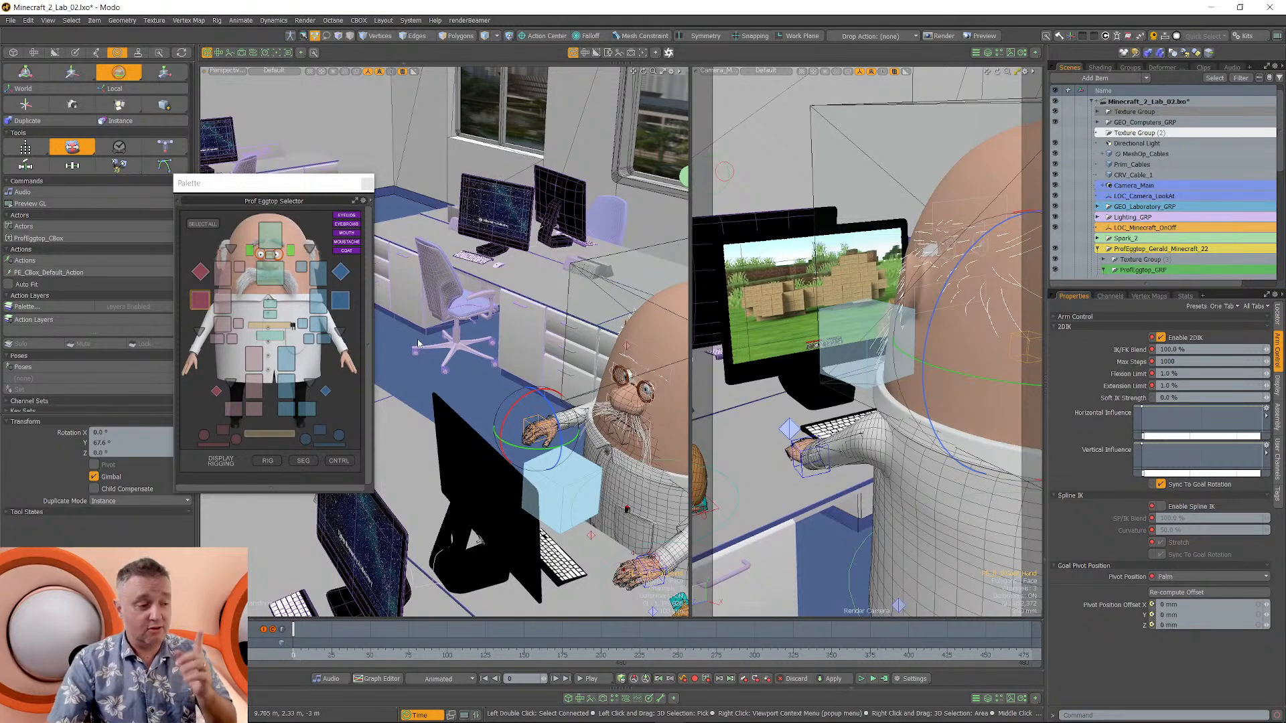
Rotate the professor's ribcage about 42.5° in X to turn his upper body.
alt+drag(431, 371, 440, 397)
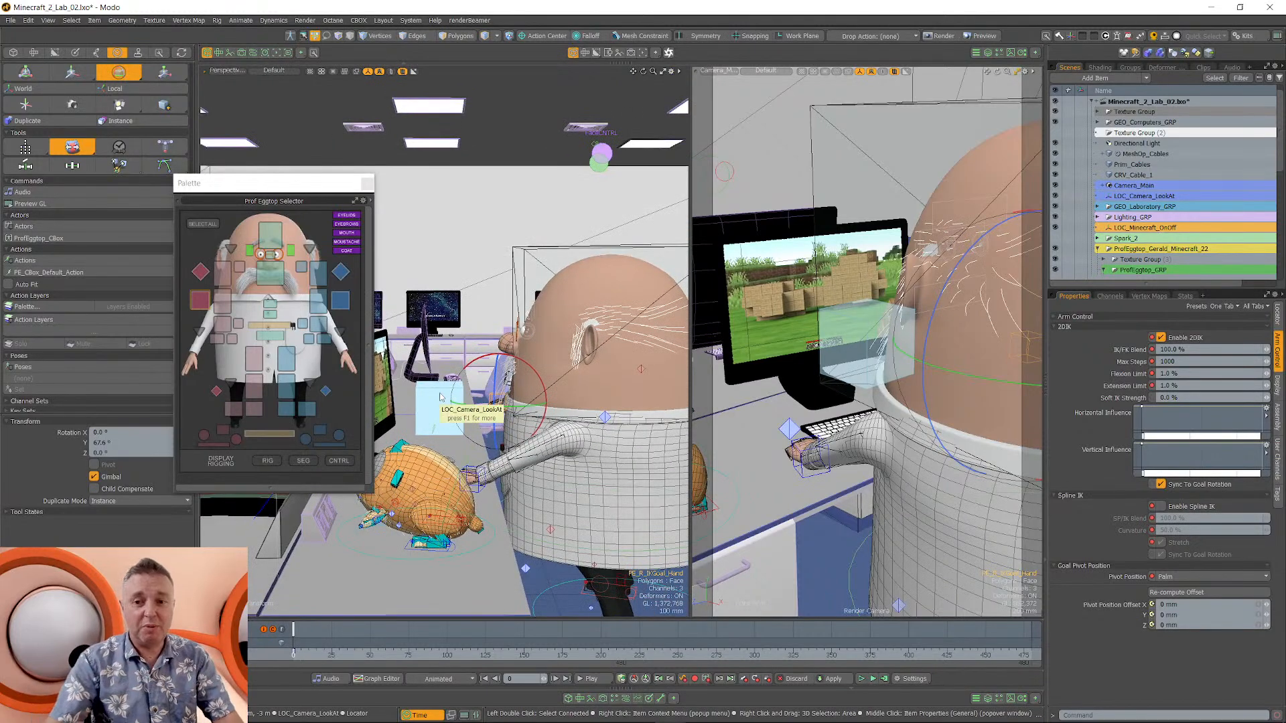
alt+drag(441, 384, 419, 390)
click(271, 272)
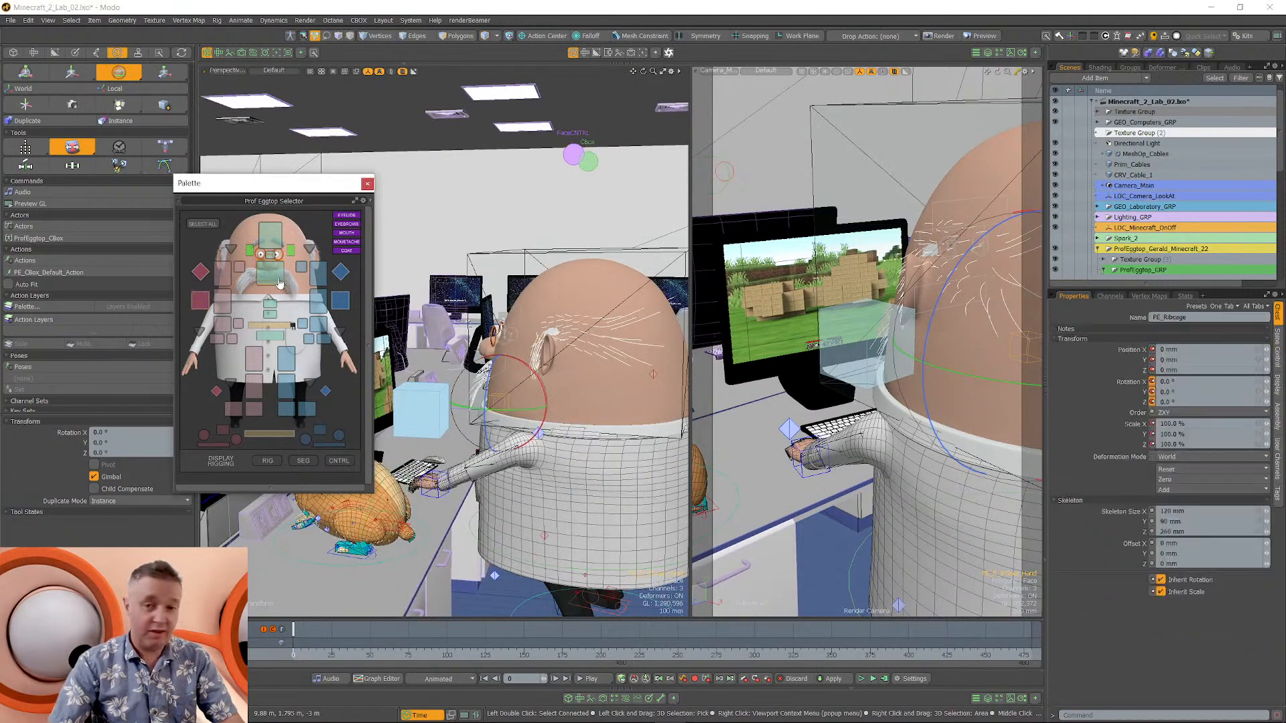
drag(621, 440, 584, 413)
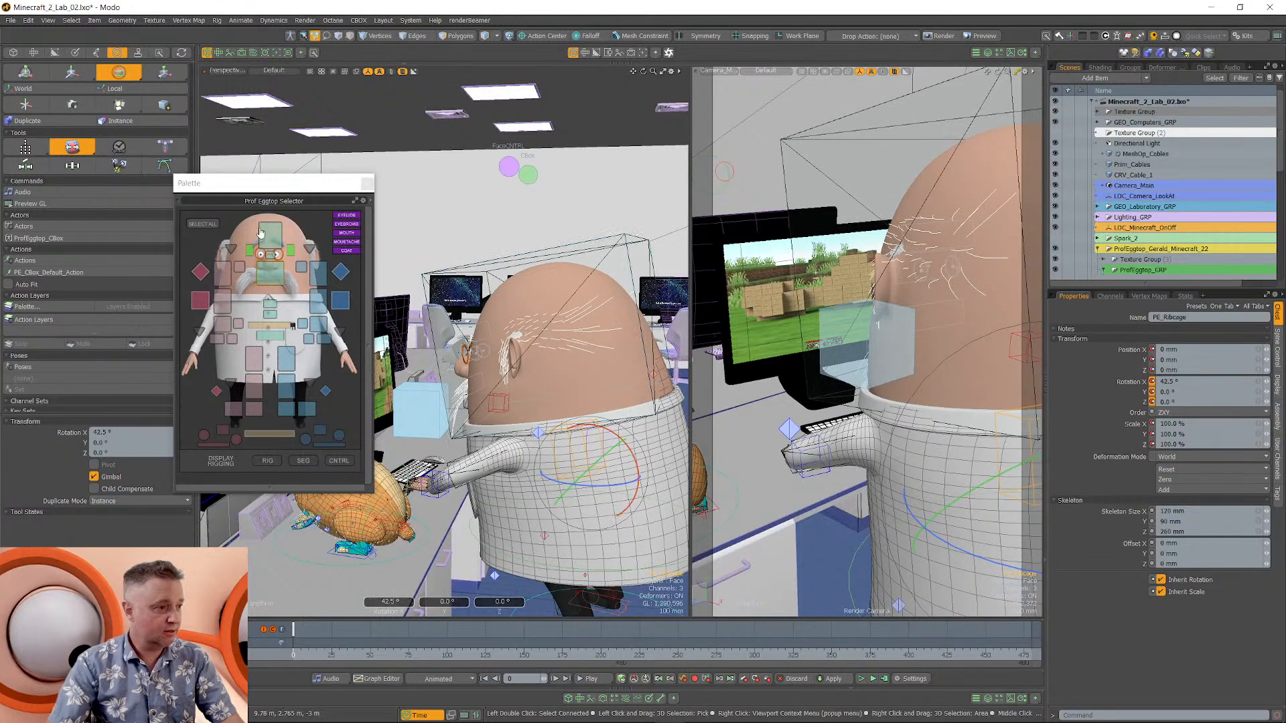
Rotate the professor's head about 12° in X so he faces the monitor more.
click(280, 245)
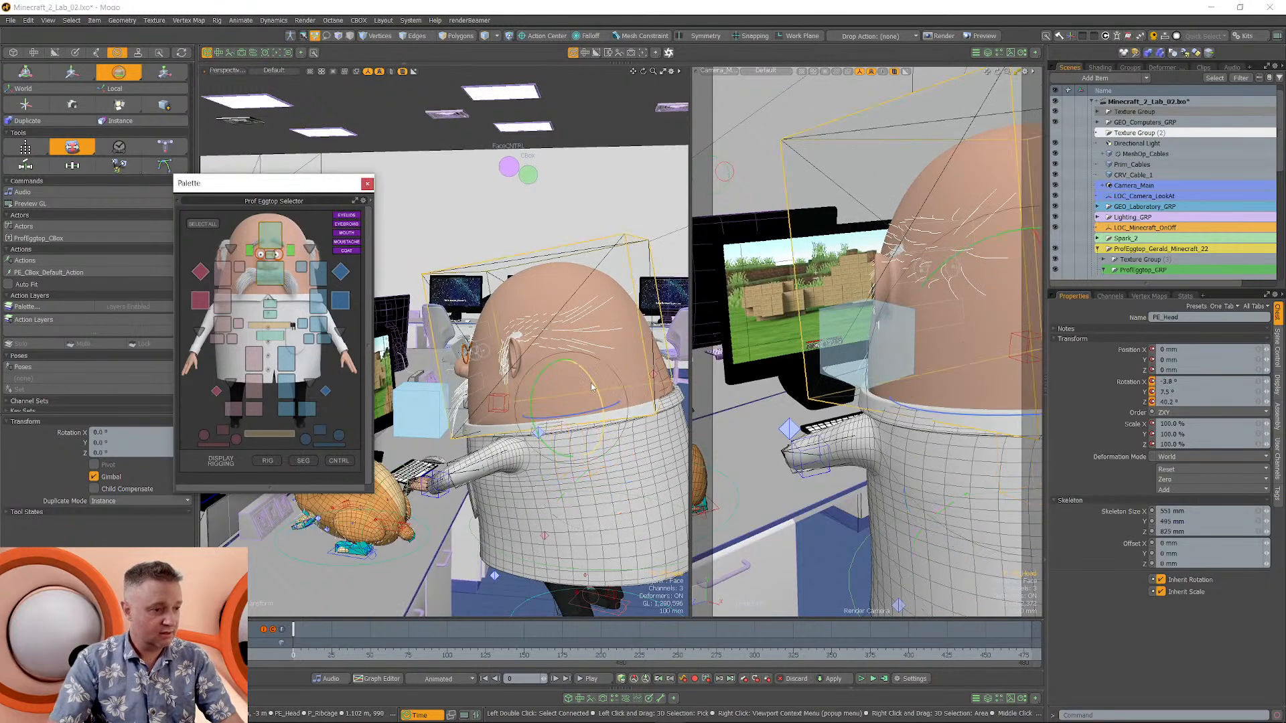
drag(594, 384, 581, 371)
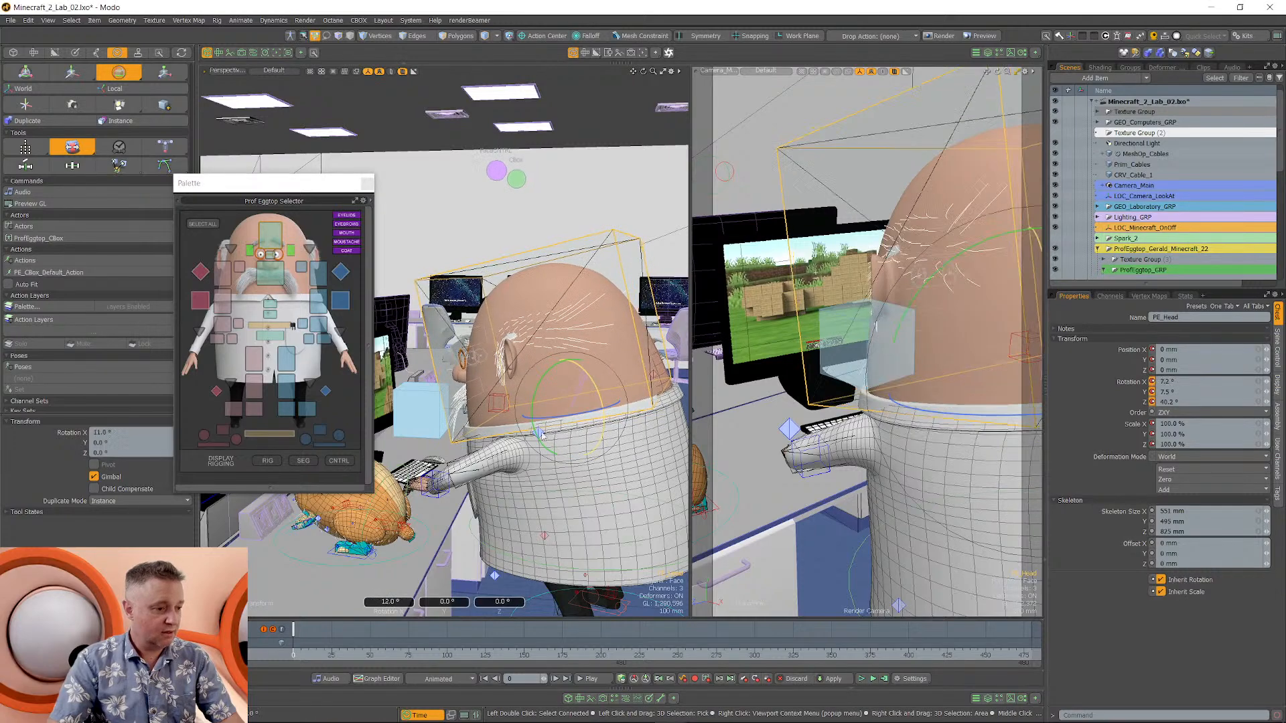
alt+drag(549, 456, 432, 500)
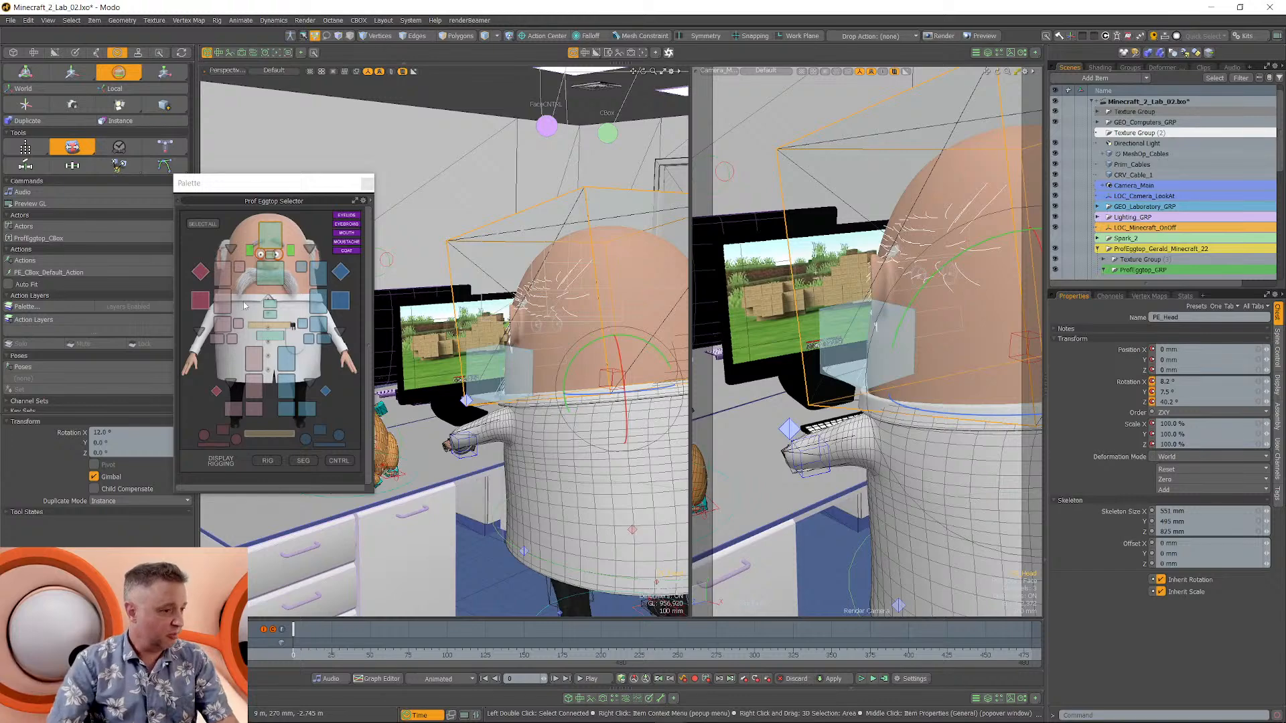
Move the left hand's IK up vector about 77 mm in X and -531 mm in Y to reposition the elbow.
click(340, 272)
alt+drag(459, 451, 426, 402)
key(w)
drag(468, 464, 452, 459)
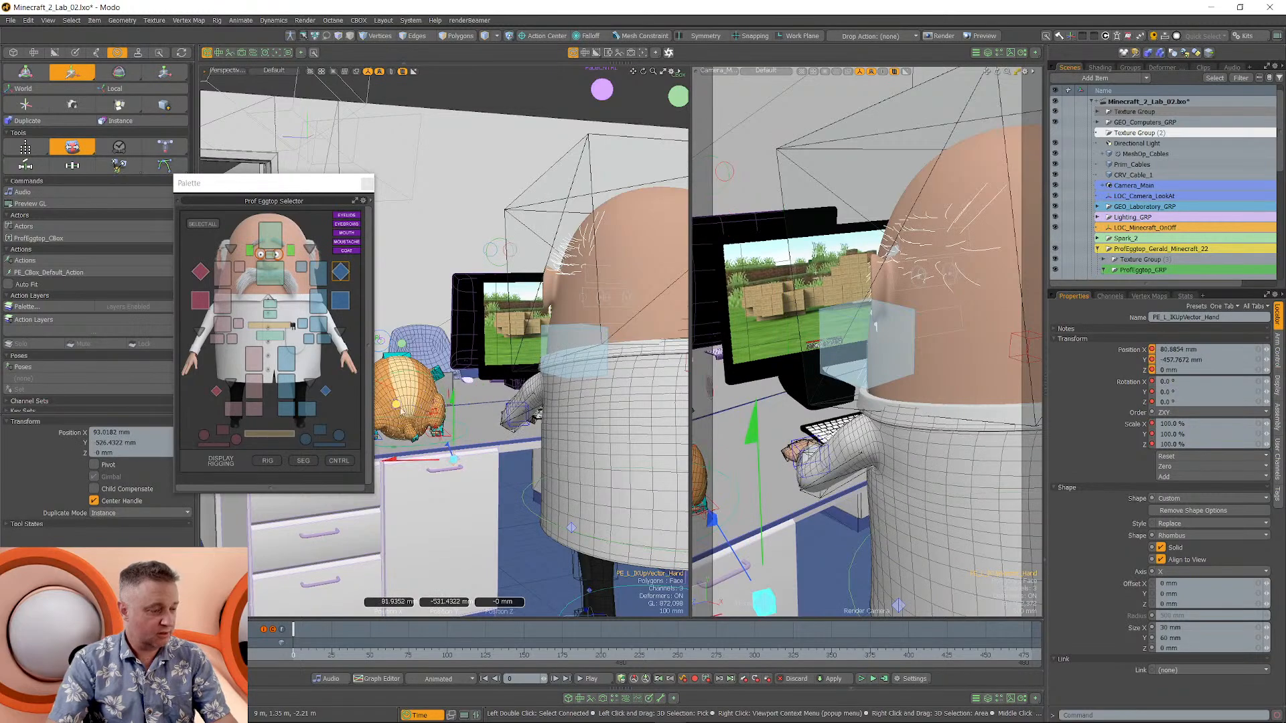
alt+drag(401, 410, 493, 405)
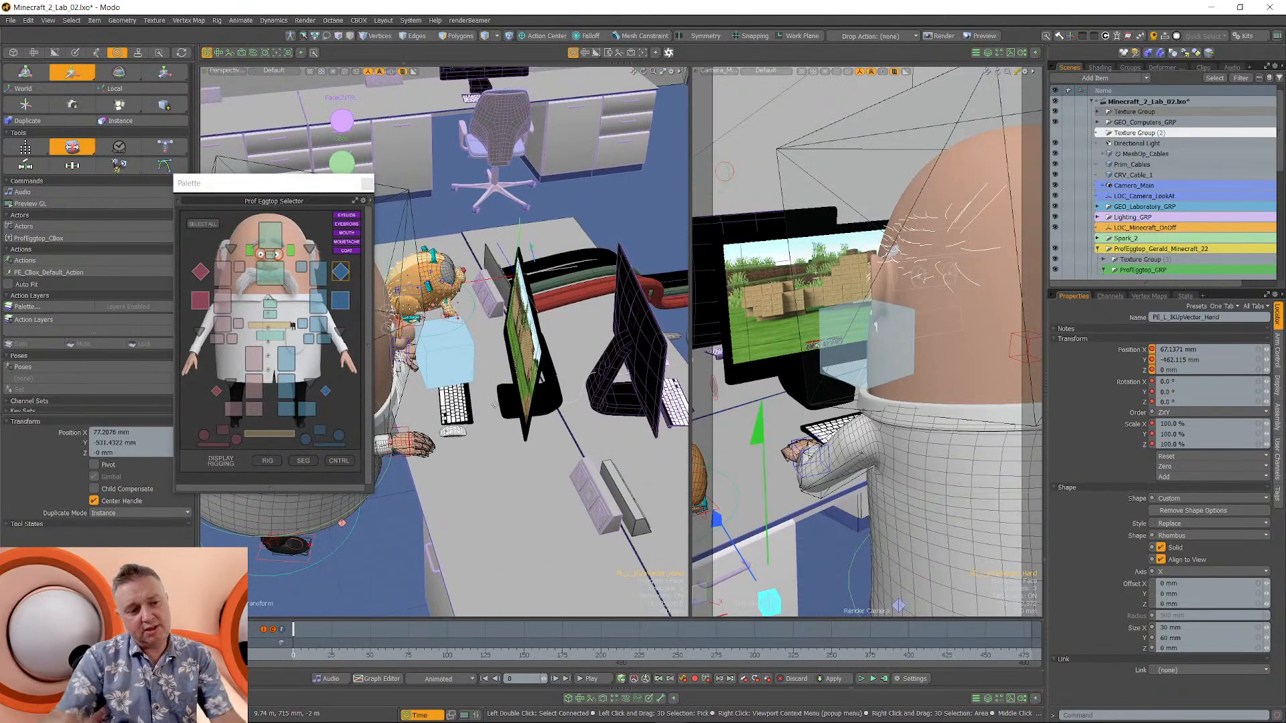
alt+drag(494, 406, 409, 395)
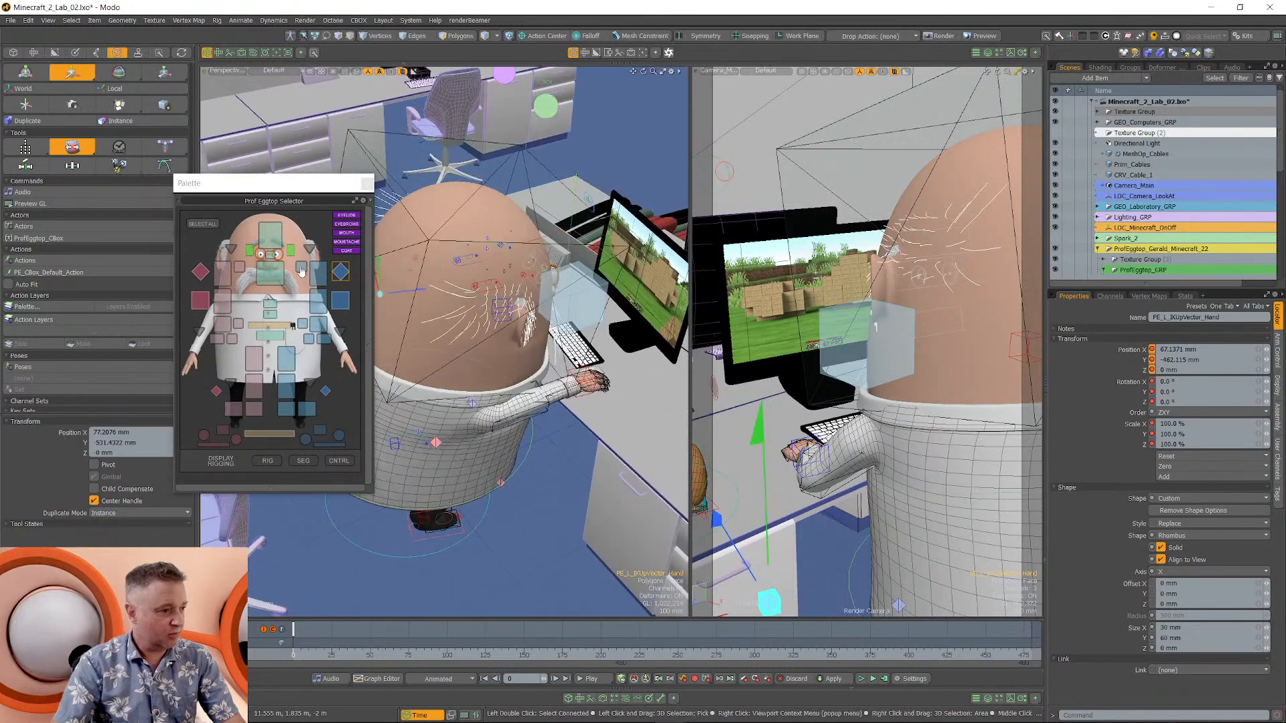
Select the professor's right clavicle and rotate it to adjust the shoulder.
click(474, 446)
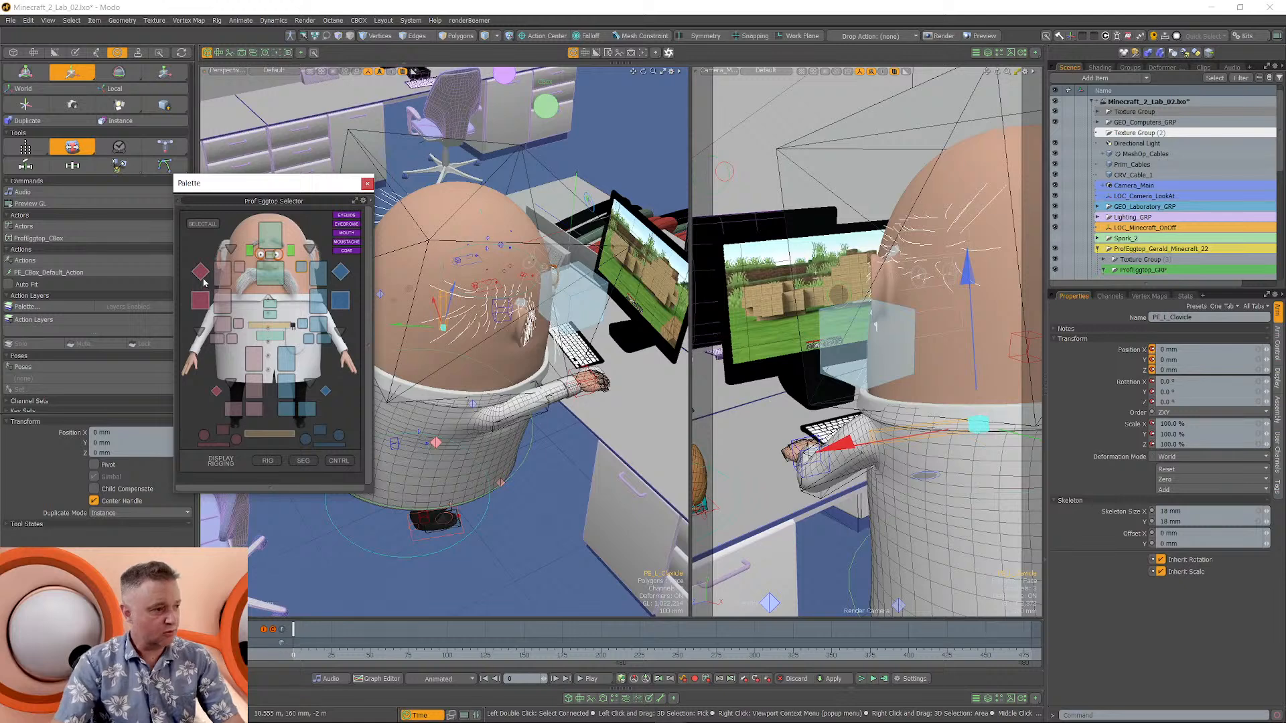
click(238, 268)
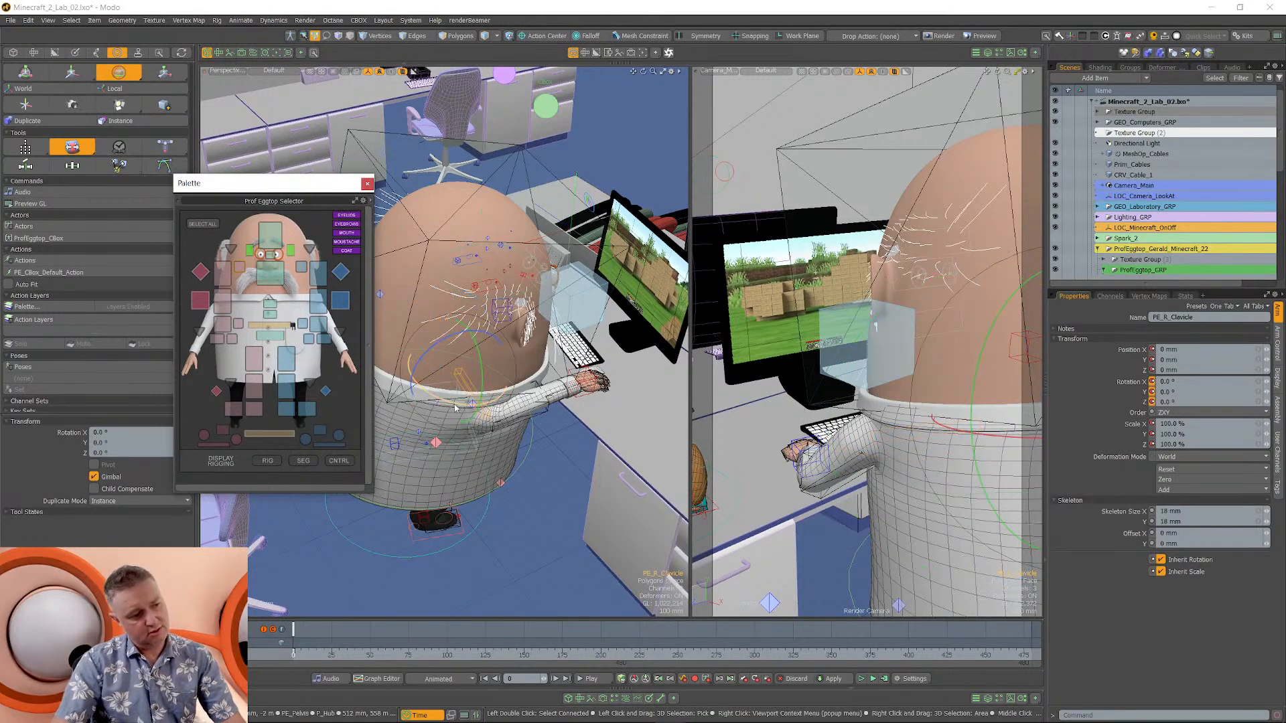
drag(455, 408, 525, 343)
Move the right hand's IK up vector about -185 mm in X and -641 mm in Y to bend the elbow.
click(341, 272)
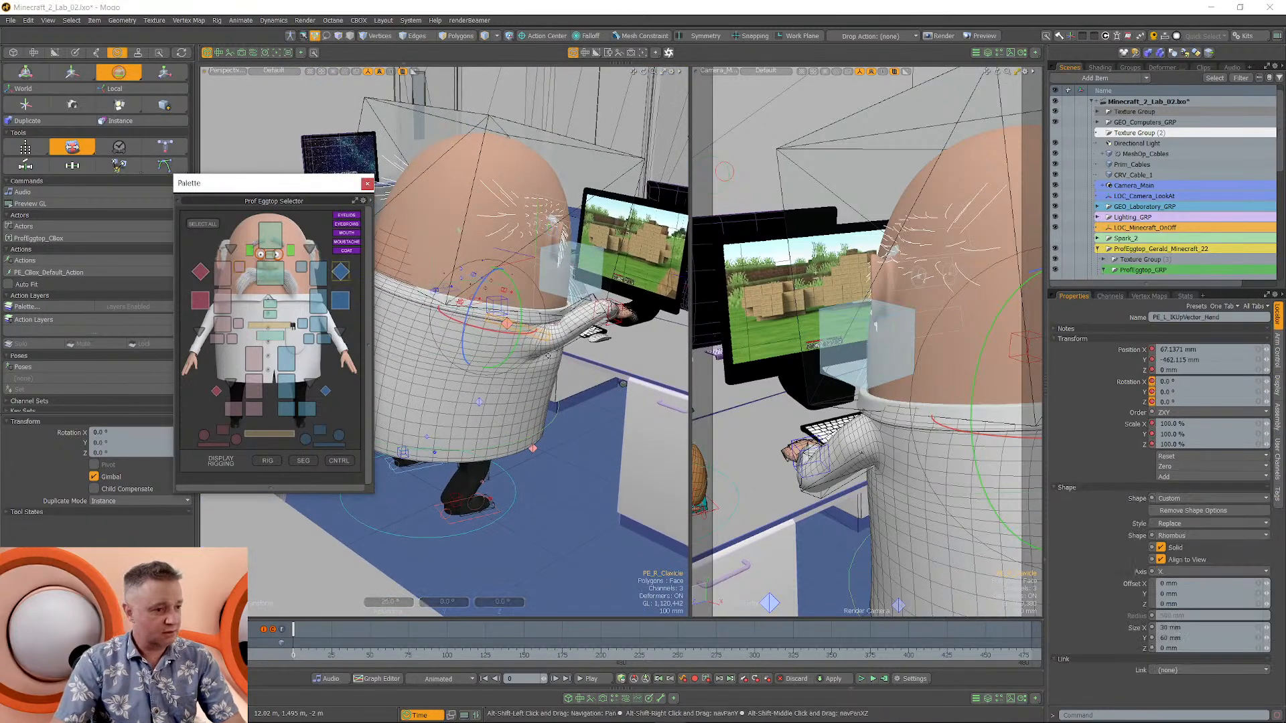
click(200, 272)
key(w)
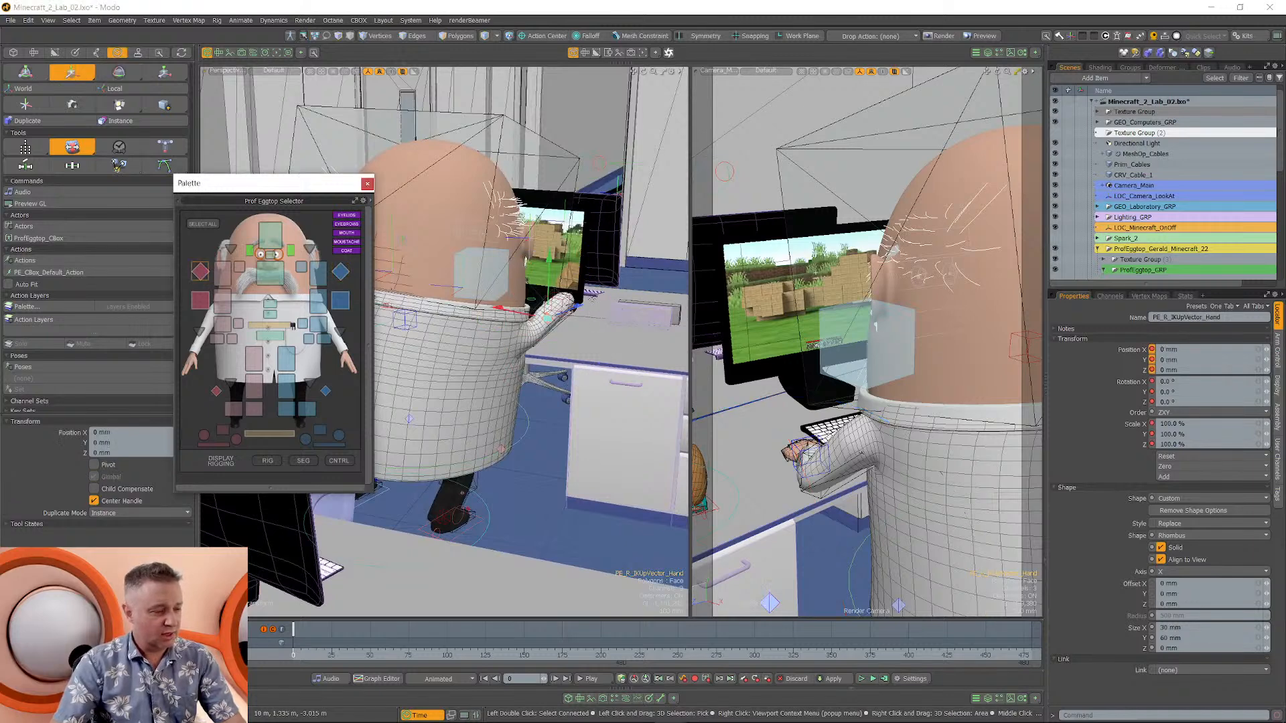
alt+drag(526, 259, 489, 383)
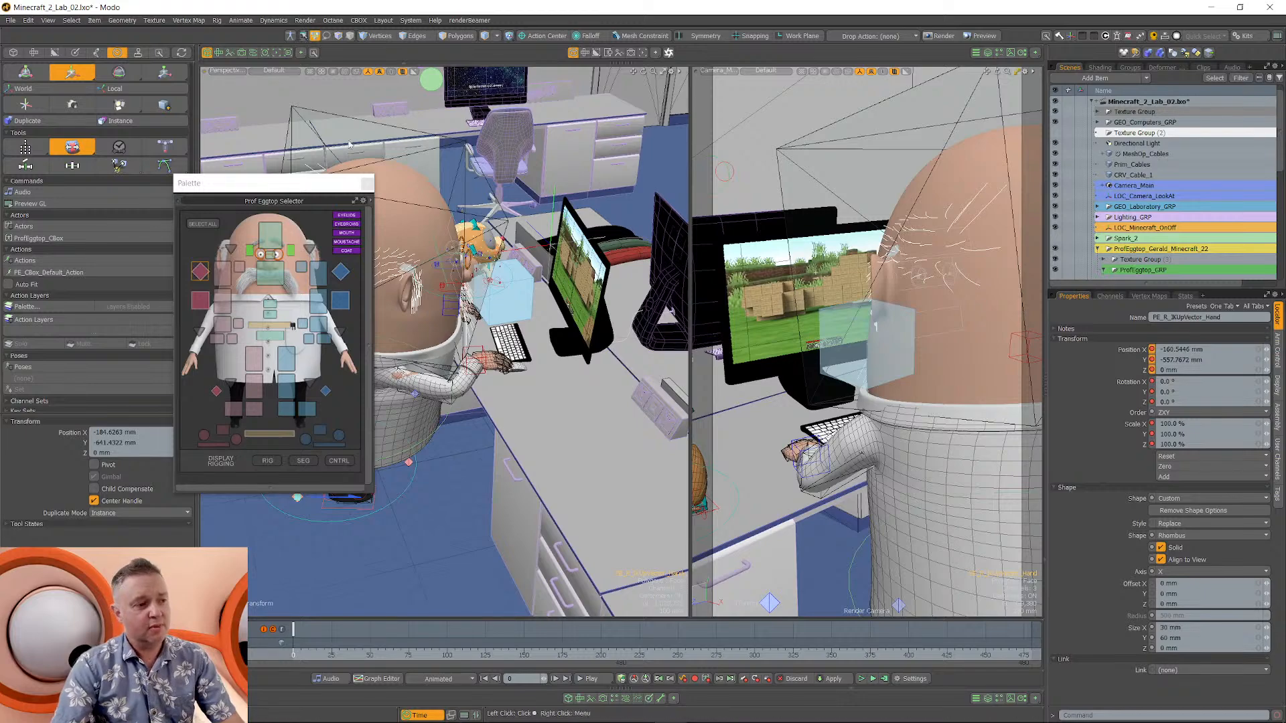
Lower the right hand IK goal about 264 mm in Y and shift it about 95 mm in Z towards the desk.
click(480, 399)
alt+shift+drag(480, 399, 577, 401)
alt+drag(483, 435, 481, 501)
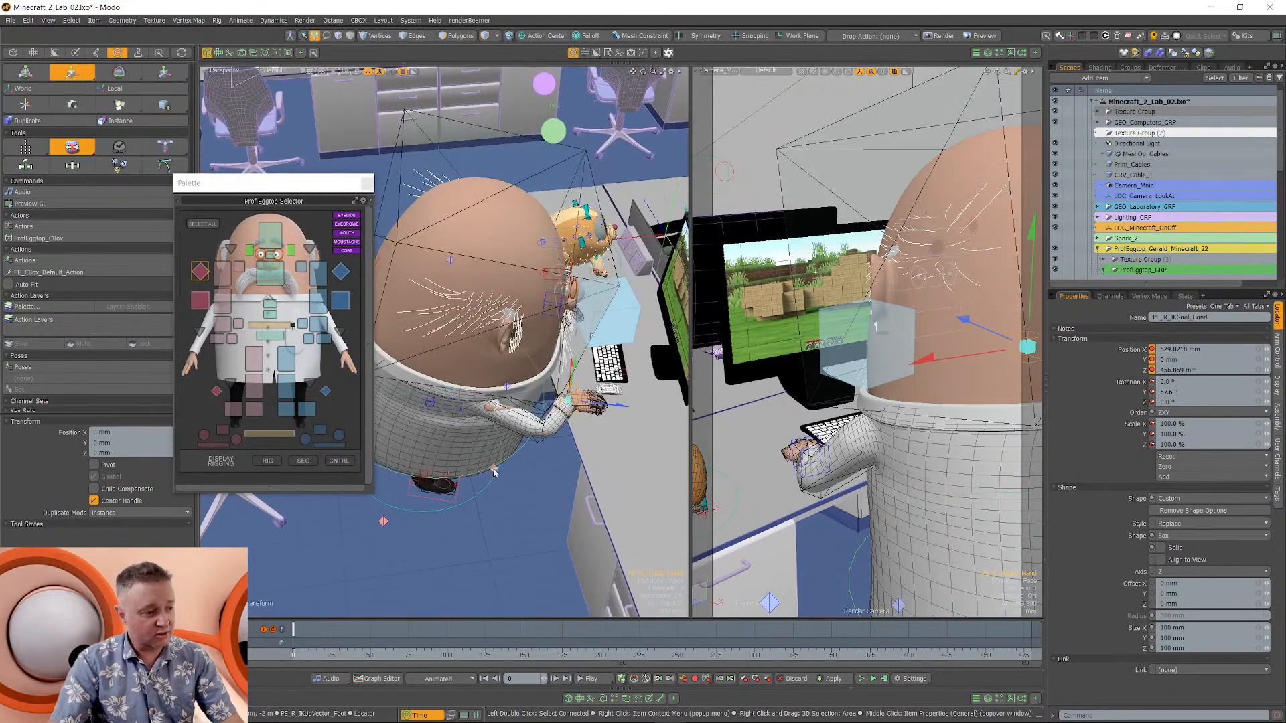
click(487, 508)
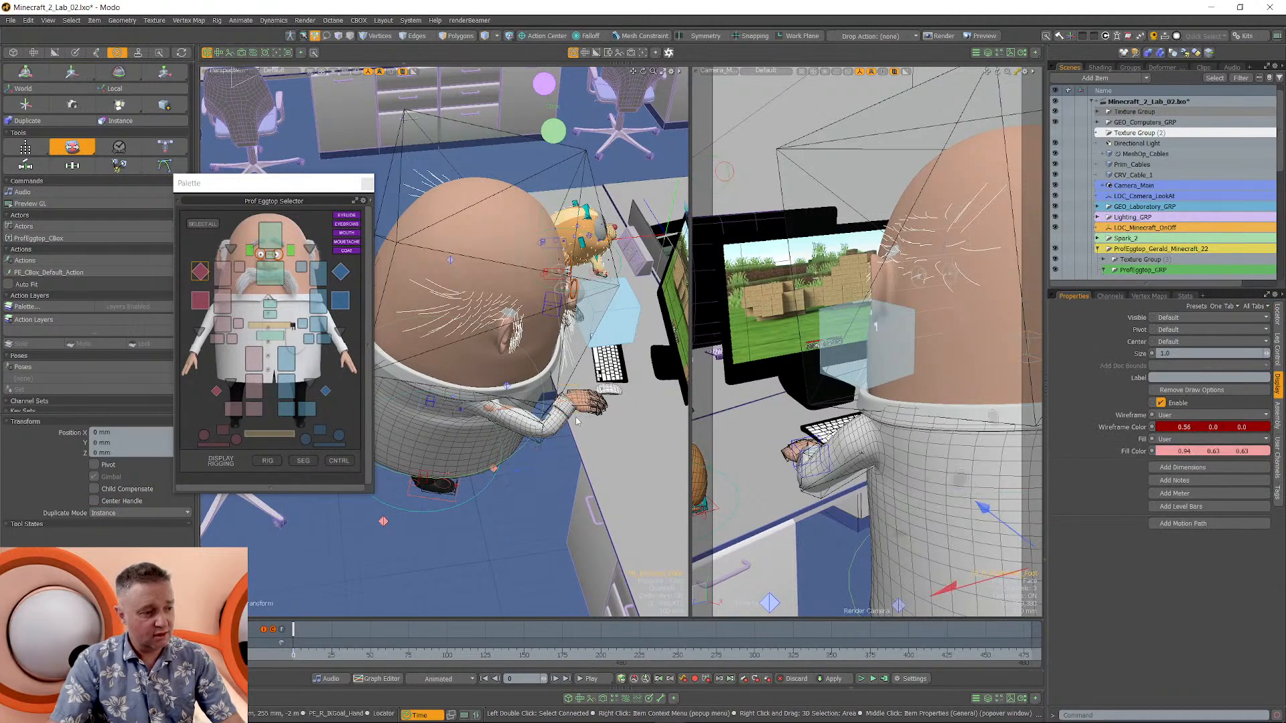
click(577, 421)
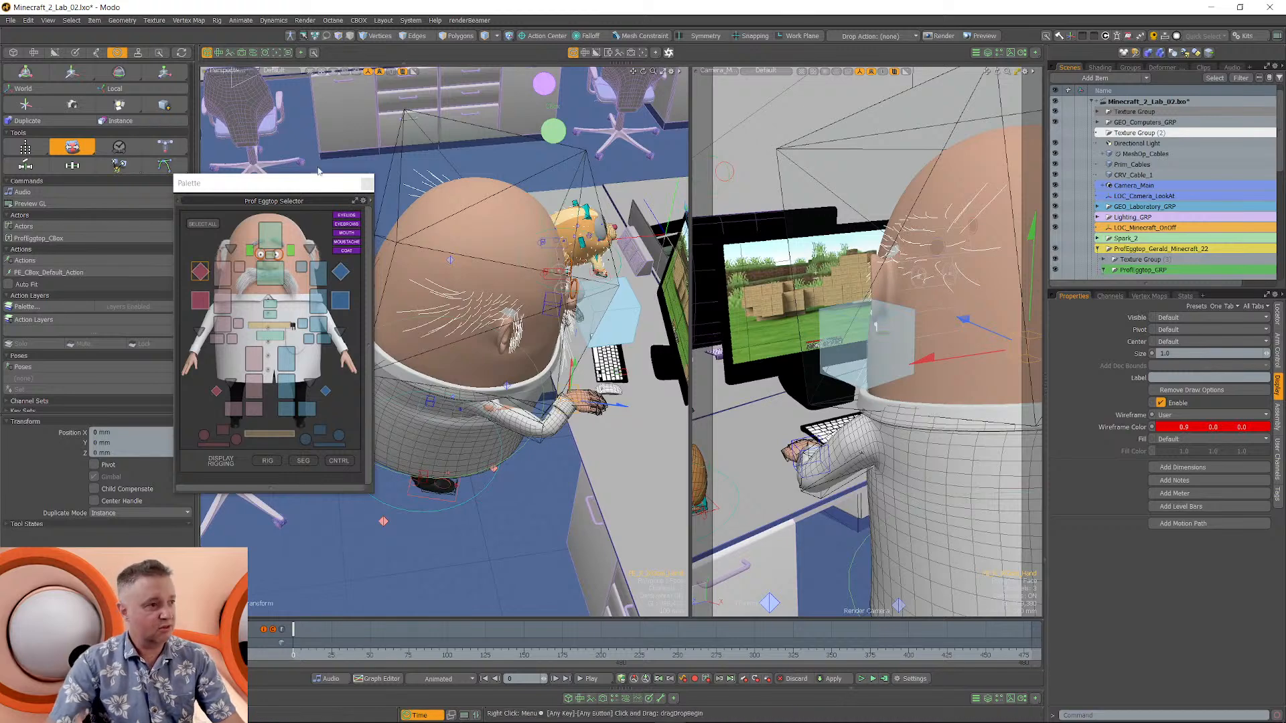
click(314, 37)
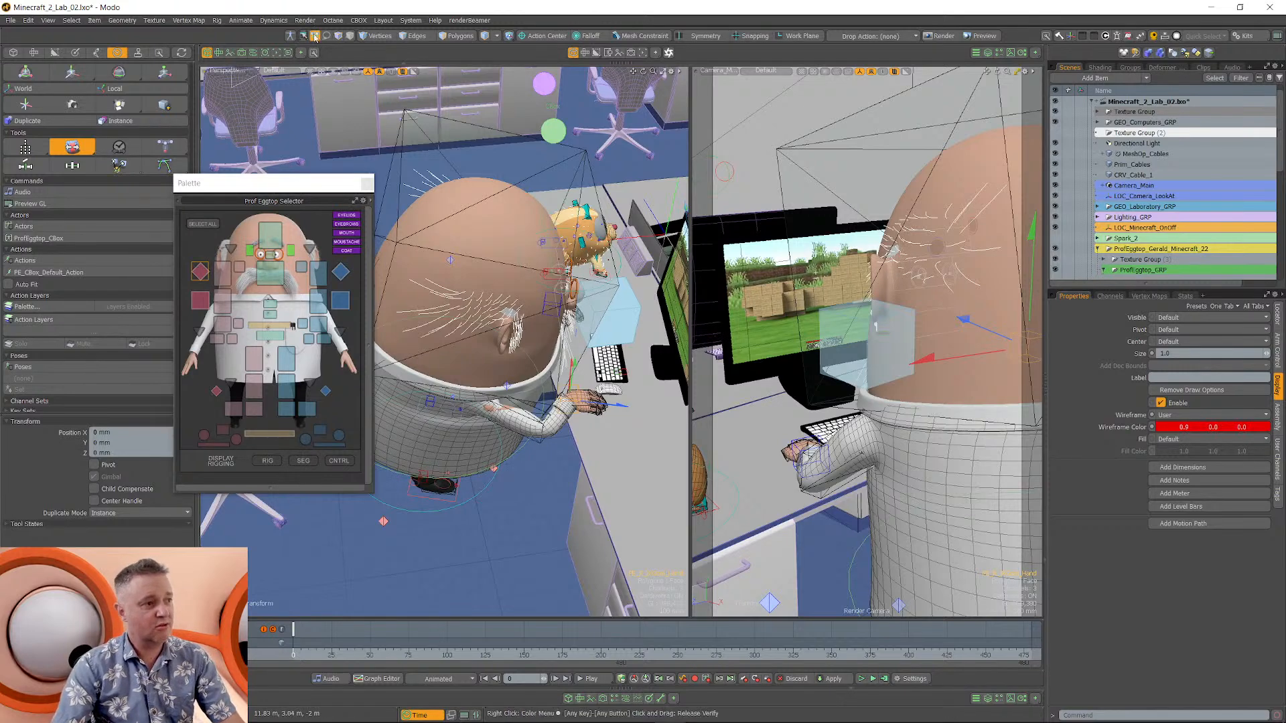
mouse_move(509, 385)
alt+mouse_down()
mouse_move(499, 382)
mouse_move(520, 388)
mouse_move(519, 375)
alt+mouse_up()
alt+drag(593, 292, 600, 271)
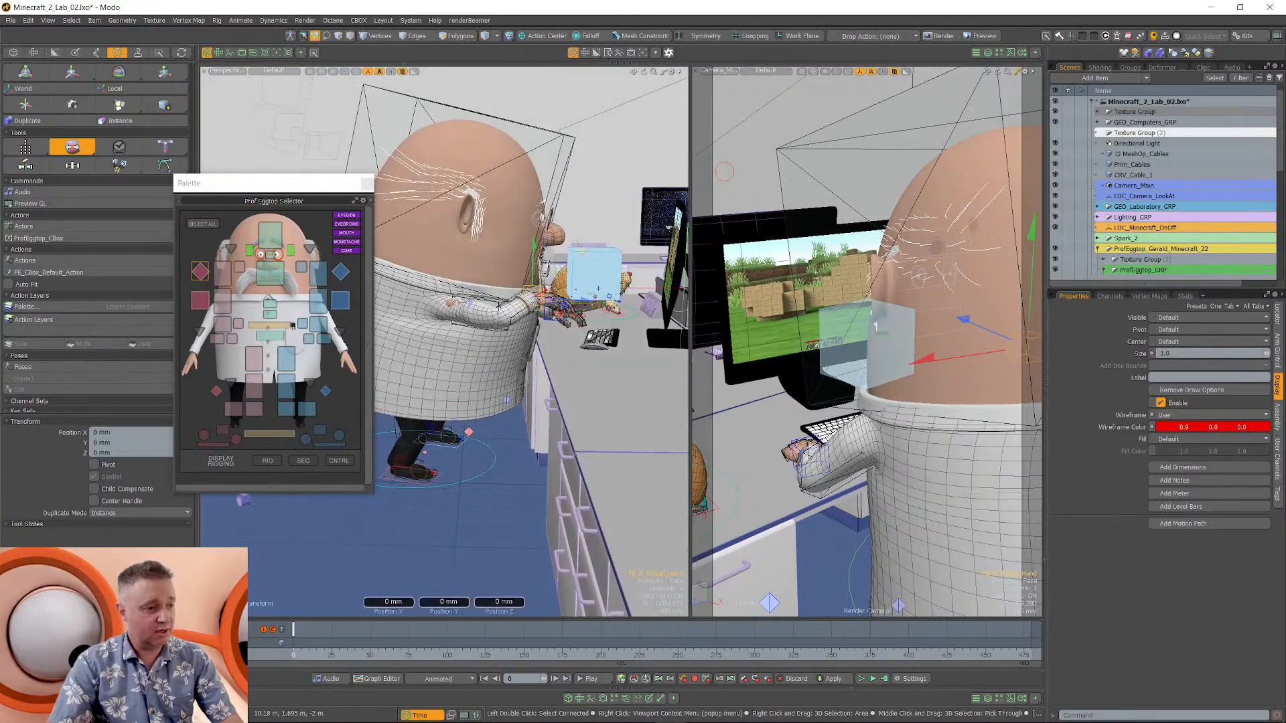
drag(579, 314, 590, 339)
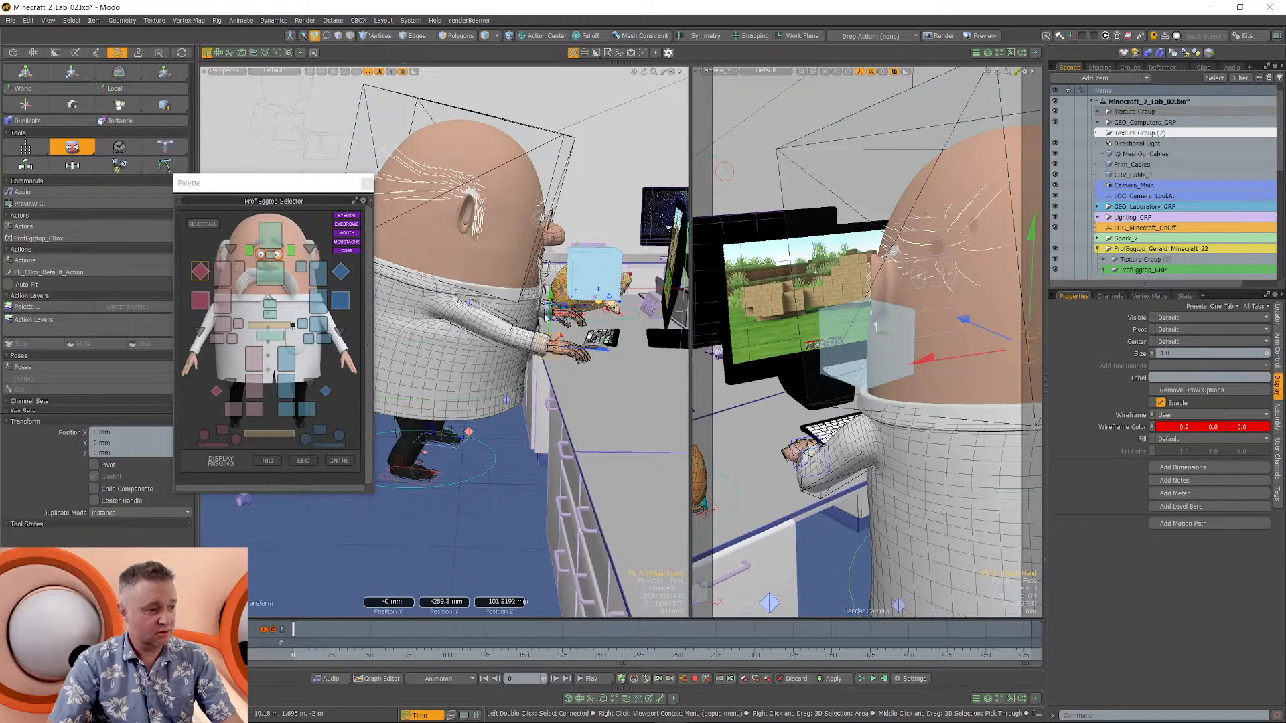
alt+drag(545, 316, 556, 372)
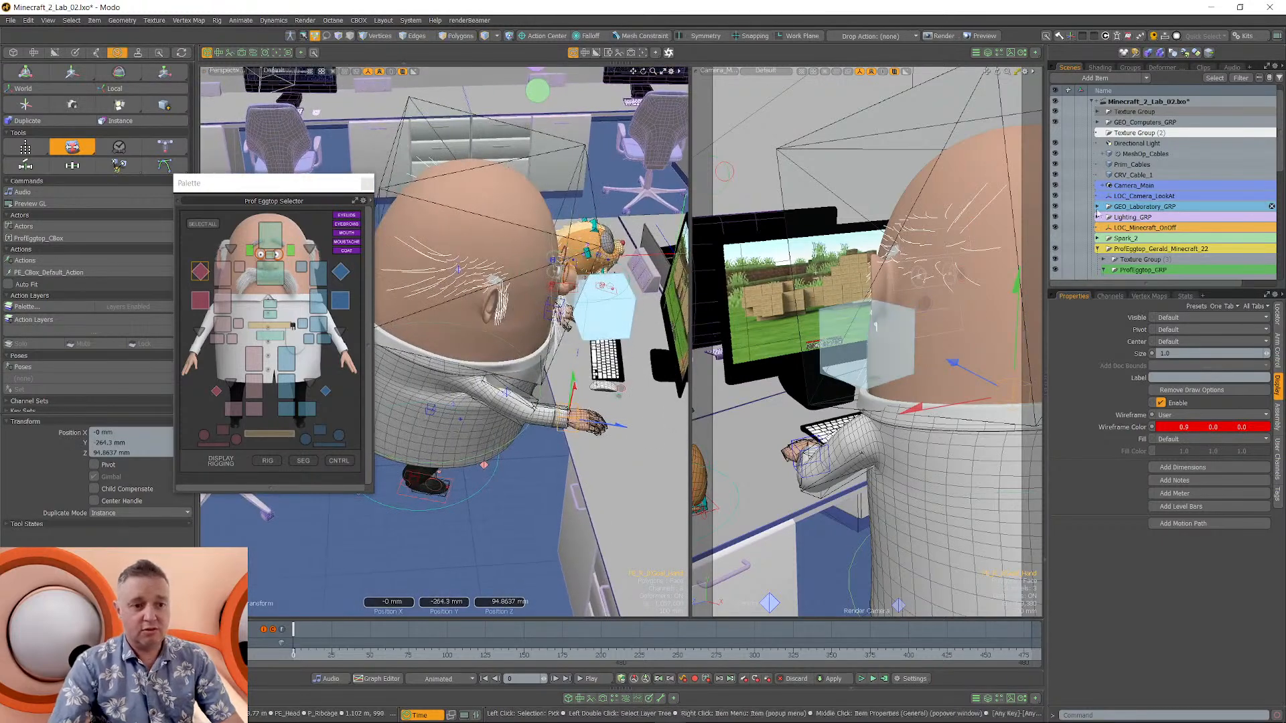
Hide the camera look-at locator LOC_Camera_LookAt in the scene.
click(1079, 198)
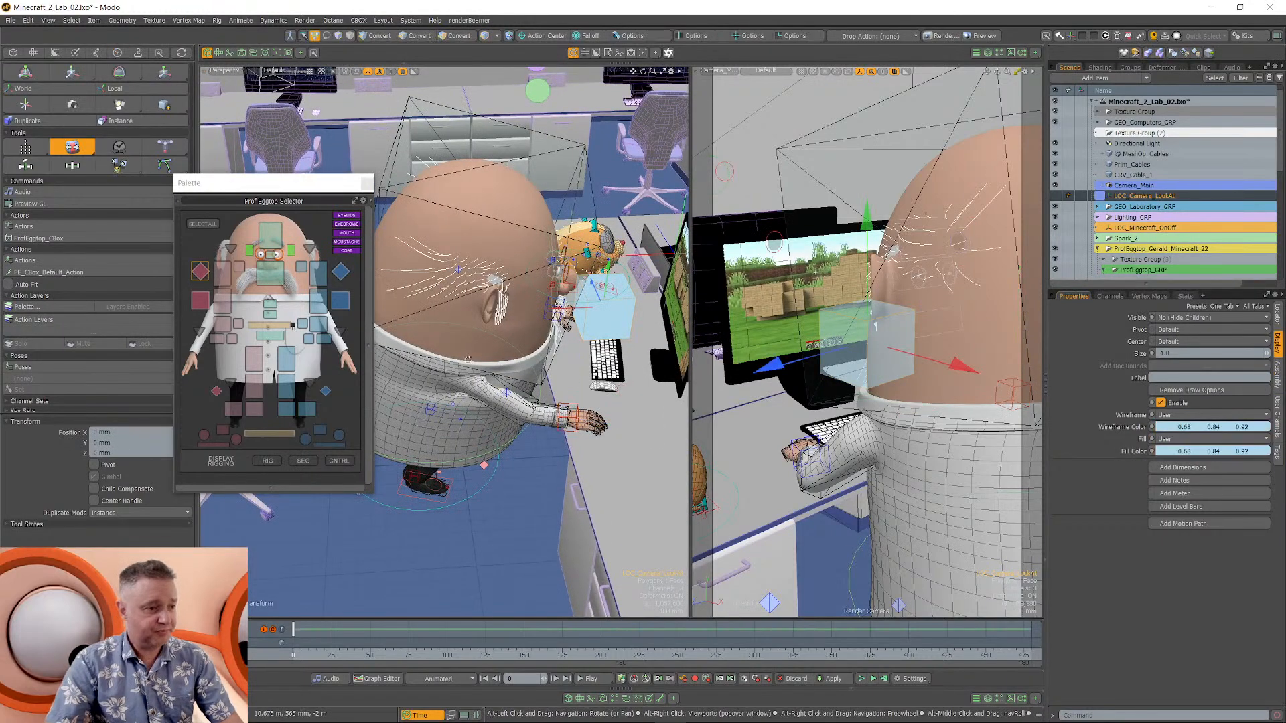
alt+drag(562, 362, 576, 345)
scroll(477, 344, up, 5)
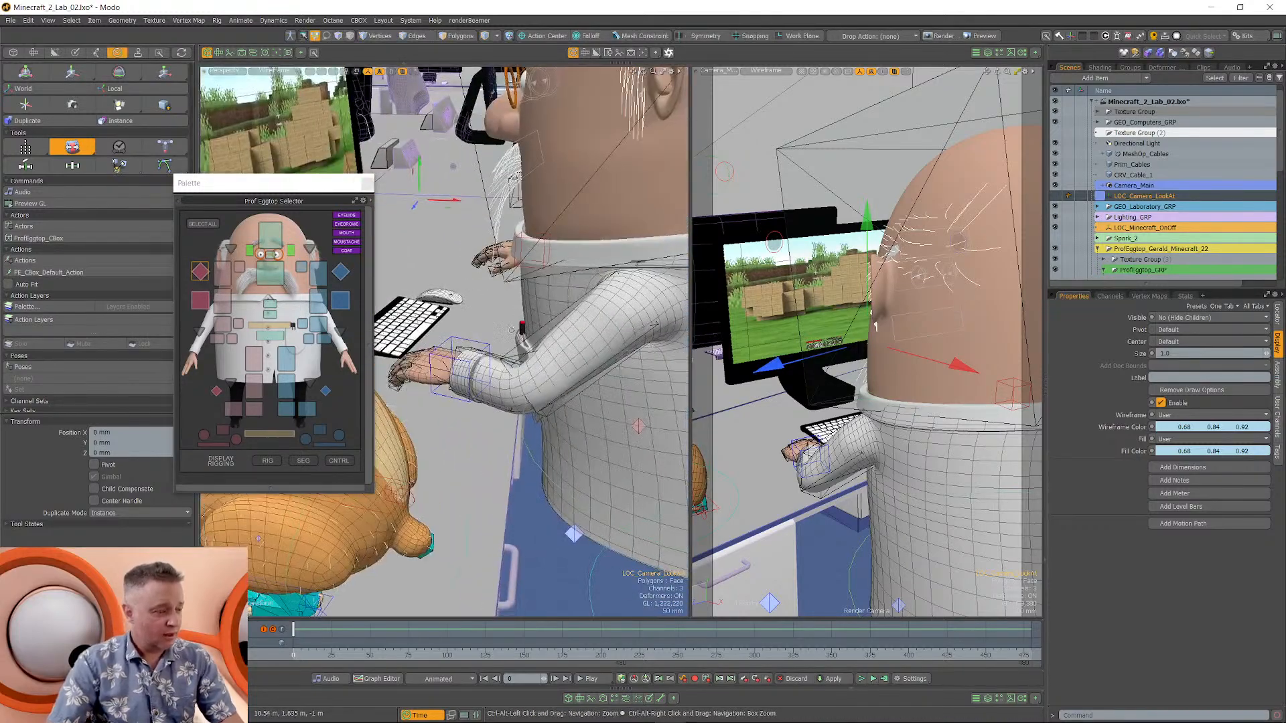
Move the left hand IK goal across the desk, closer to the keyboard.
click(489, 349)
alt+drag(489, 349, 500, 387)
drag(516, 336, 505, 323)
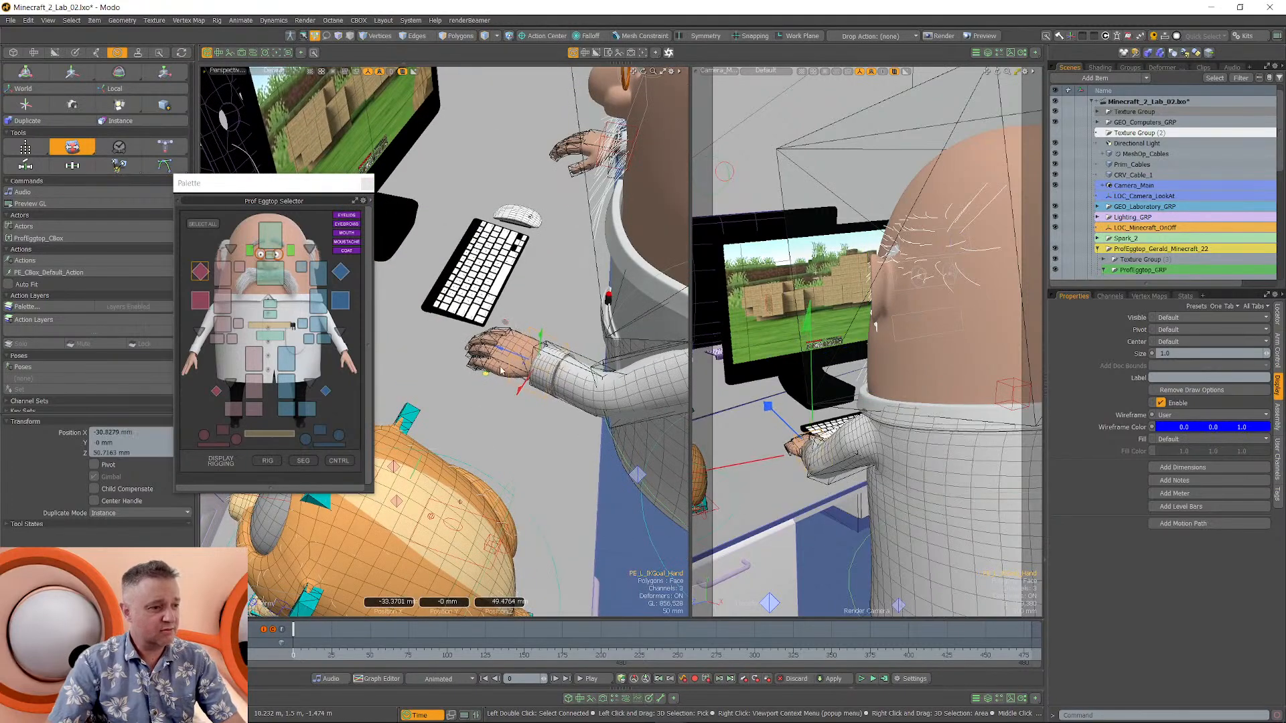
drag(501, 370, 503, 368)
alt+drag(503, 368, 511, 306)
Select the keyboard and mouse polygons of the hero computer mesh and move them on the desk towards the left hand.
click(418, 331)
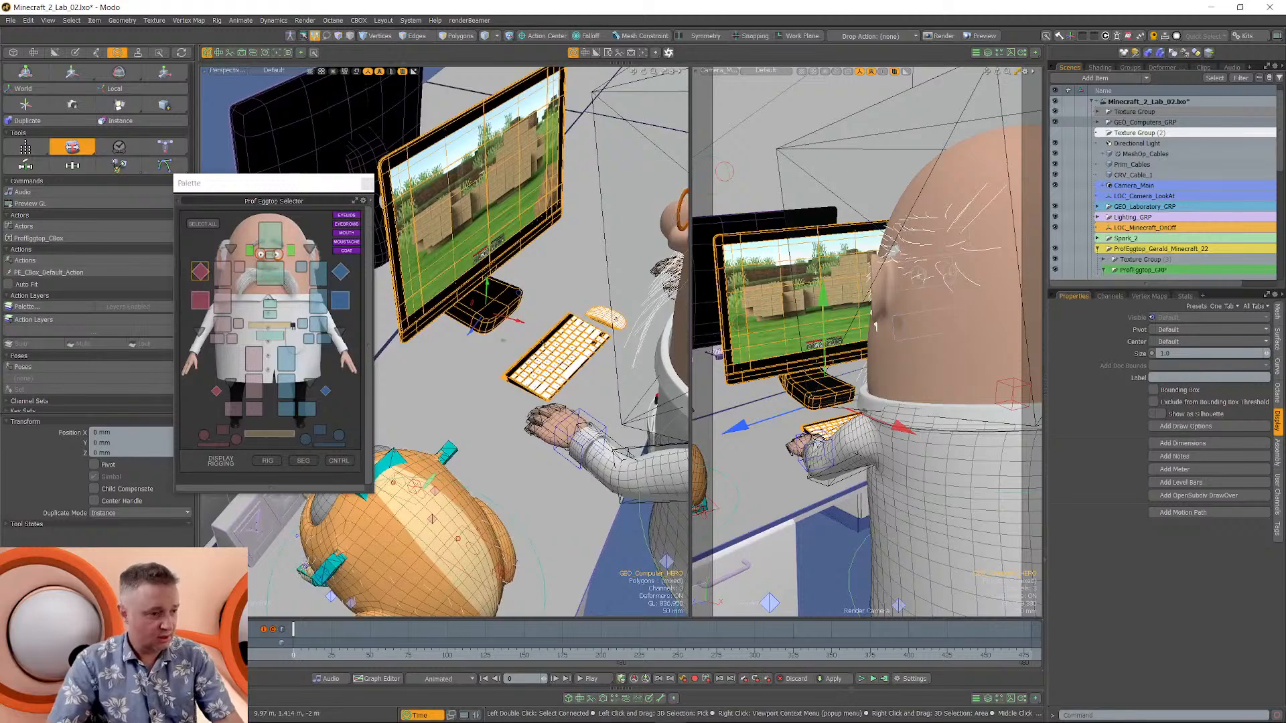
key(3)
alt+drag(499, 375, 483, 389)
right_drag(587, 203, 489, 373)
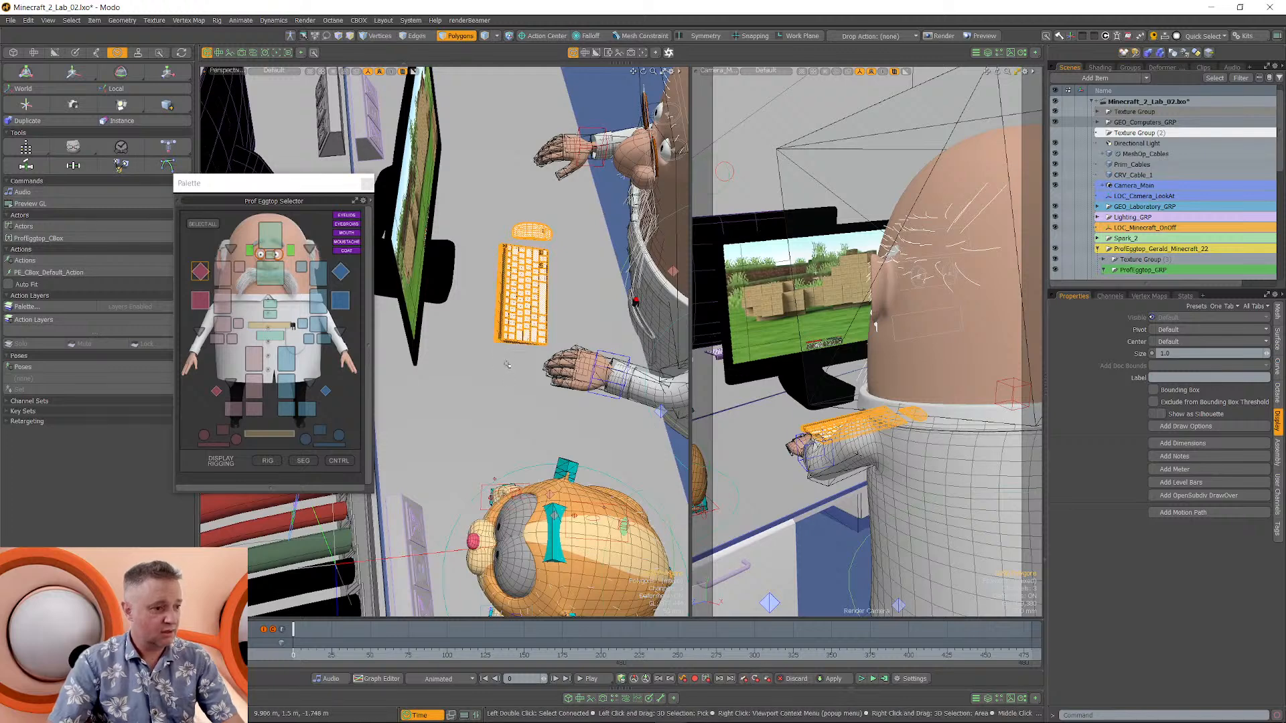
key(w)
alt+drag(507, 363, 526, 349)
drag(569, 305, 543, 345)
key(c)
key(5)
Place the left hand IK goal over the keyboard, moved about -31 mm in X, -63 mm in Y and -89 mm in Z.
alt+drag(551, 401, 474, 442)
click(552, 379)
key(w)
click(553, 406)
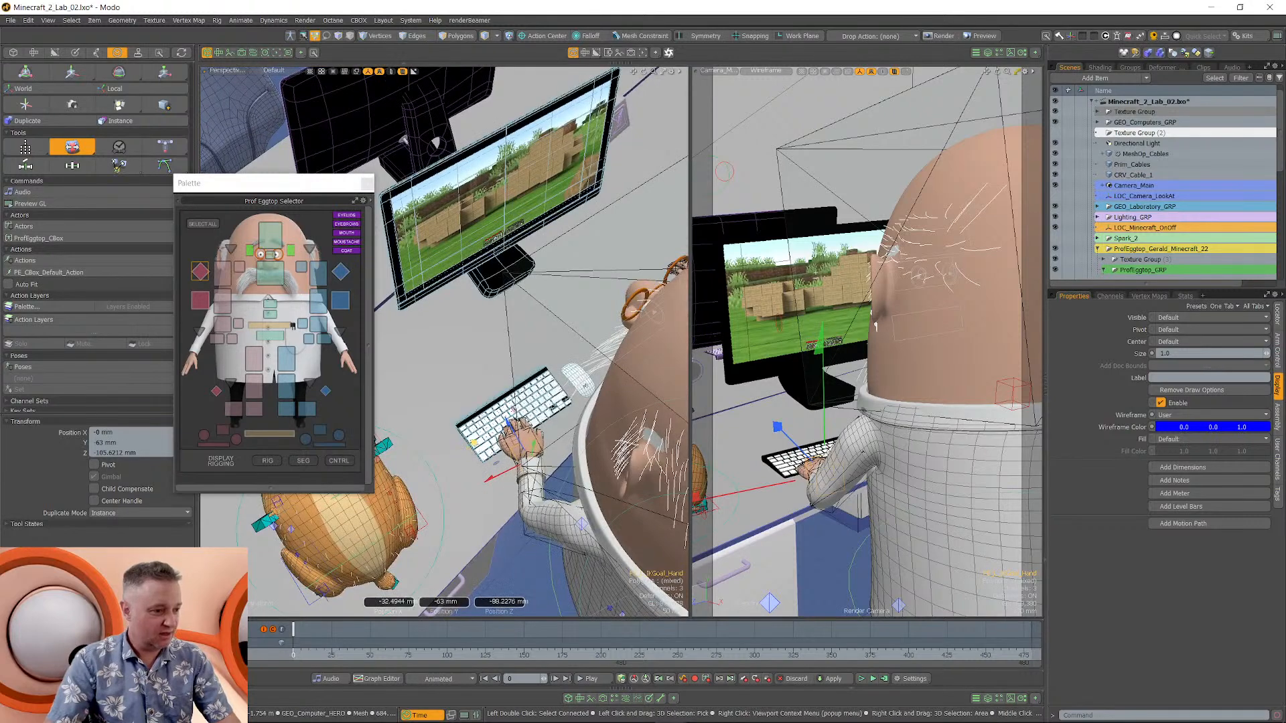
alt+drag(582, 440, 566, 450)
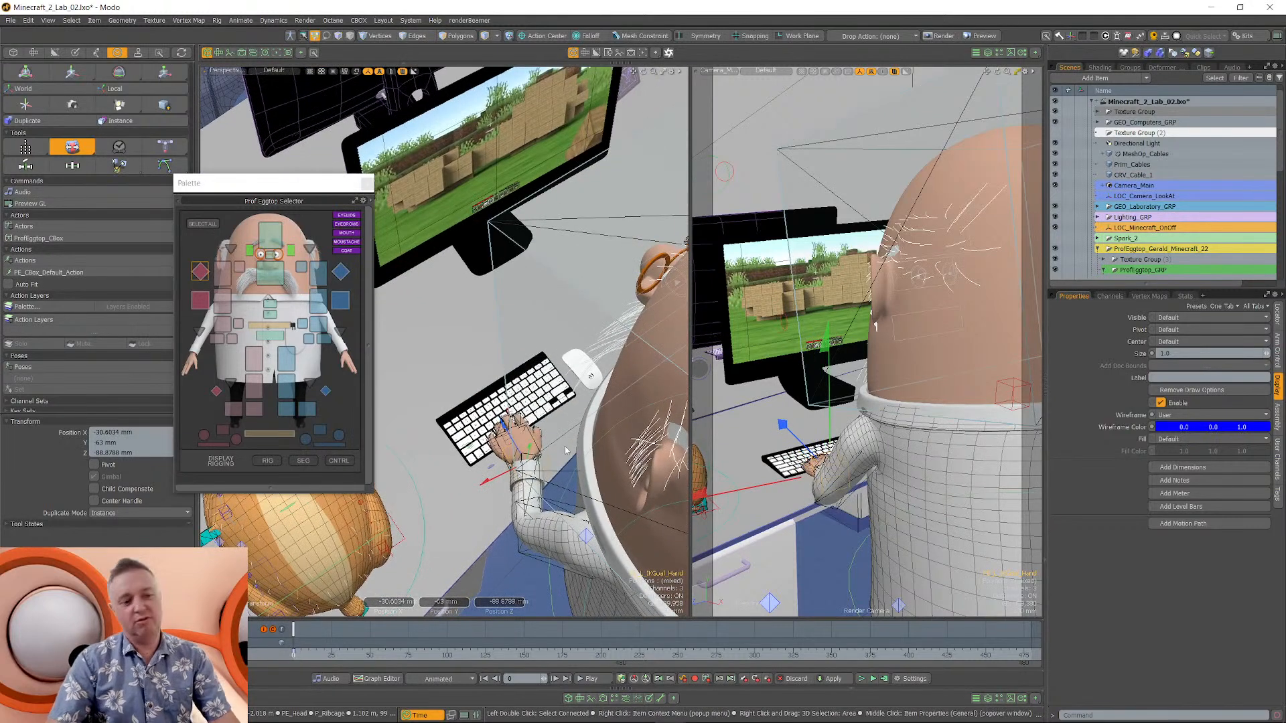
click(590, 376)
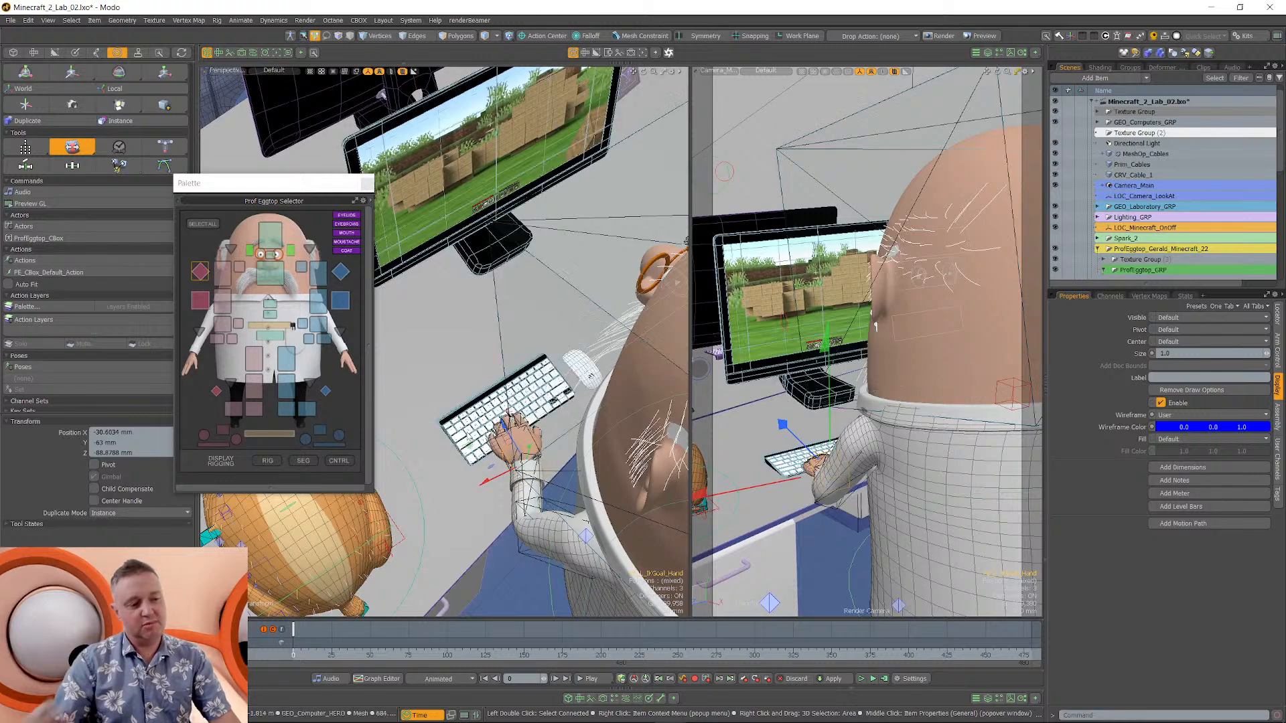
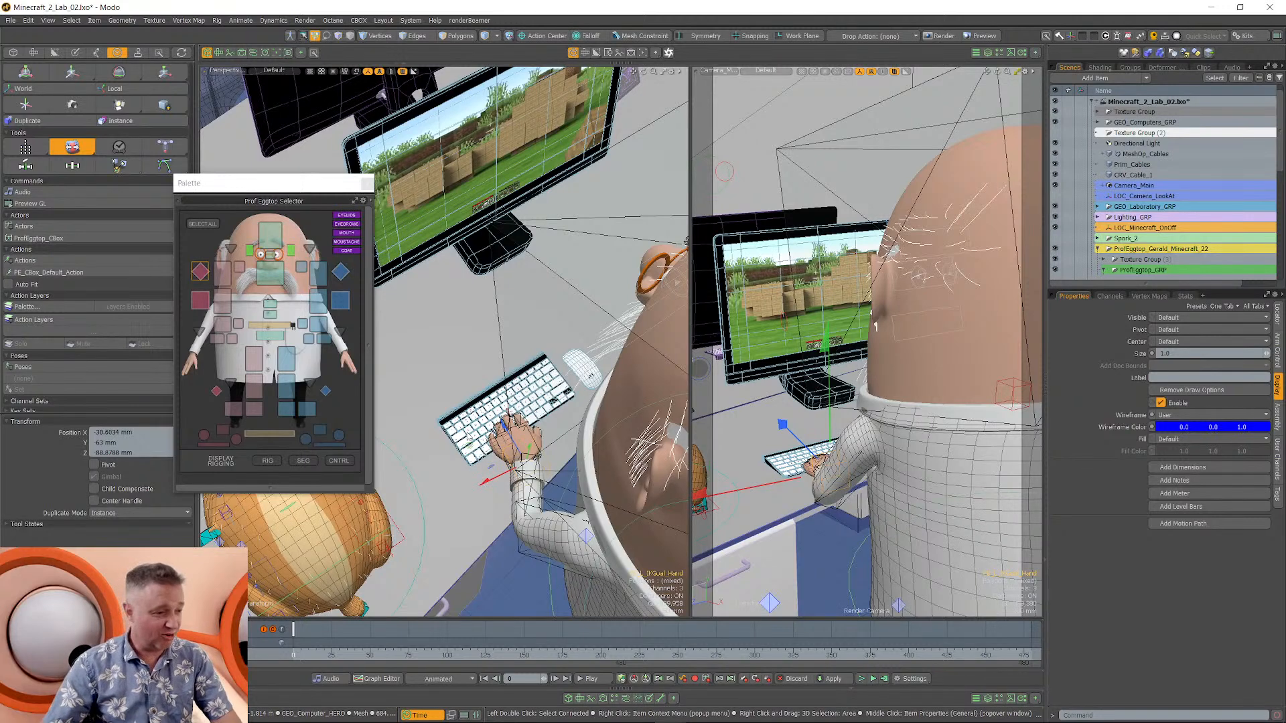
click(488, 346)
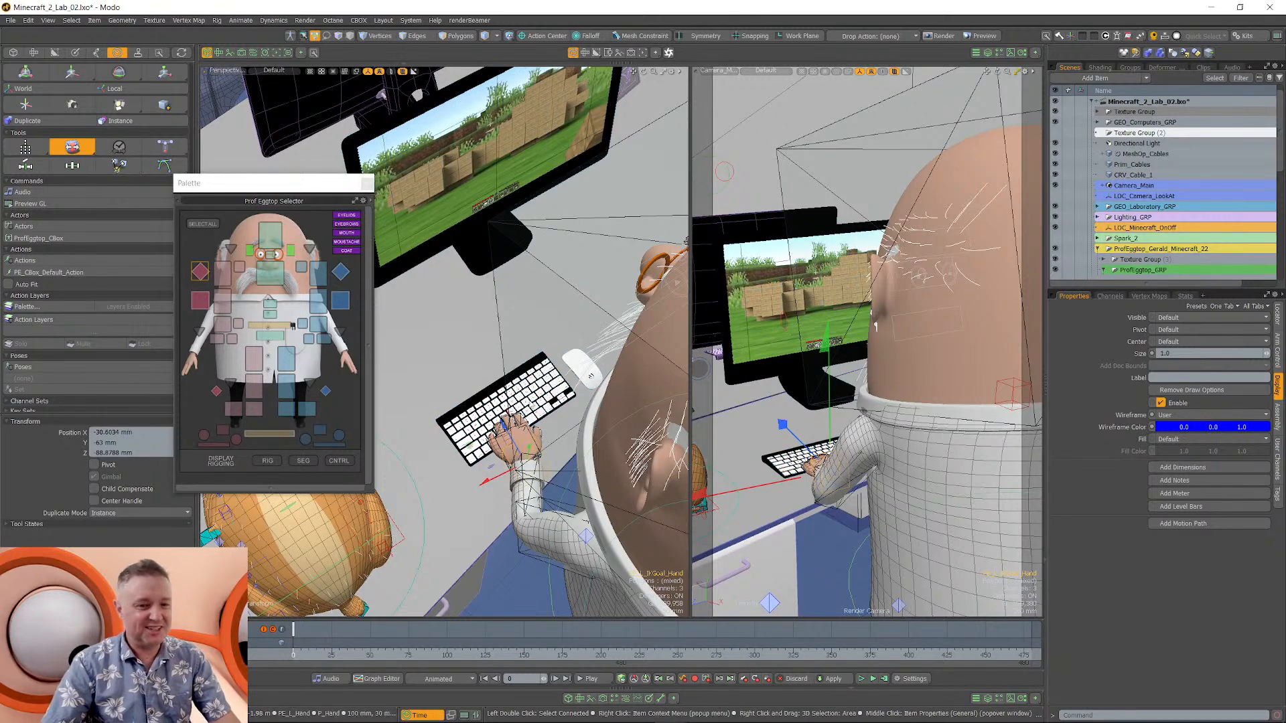
Move Gerald between the monitors, about -596 mm in X and -1.77 m in Z, and rotate him about 94° in Y.
alt+drag(591, 376, 626, 447)
click(482, 494)
drag(589, 384, 440, 338)
alt+shift+drag(439, 362, 477, 475)
drag(573, 527, 511, 391)
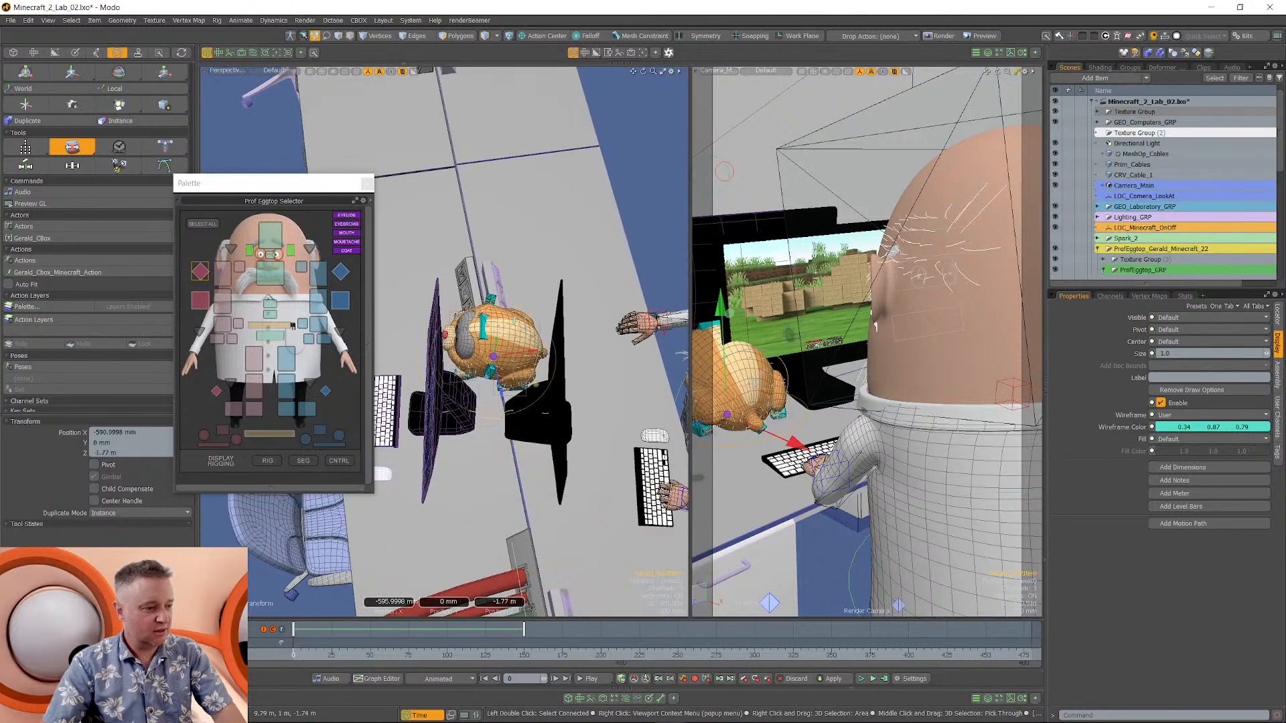
key(e)
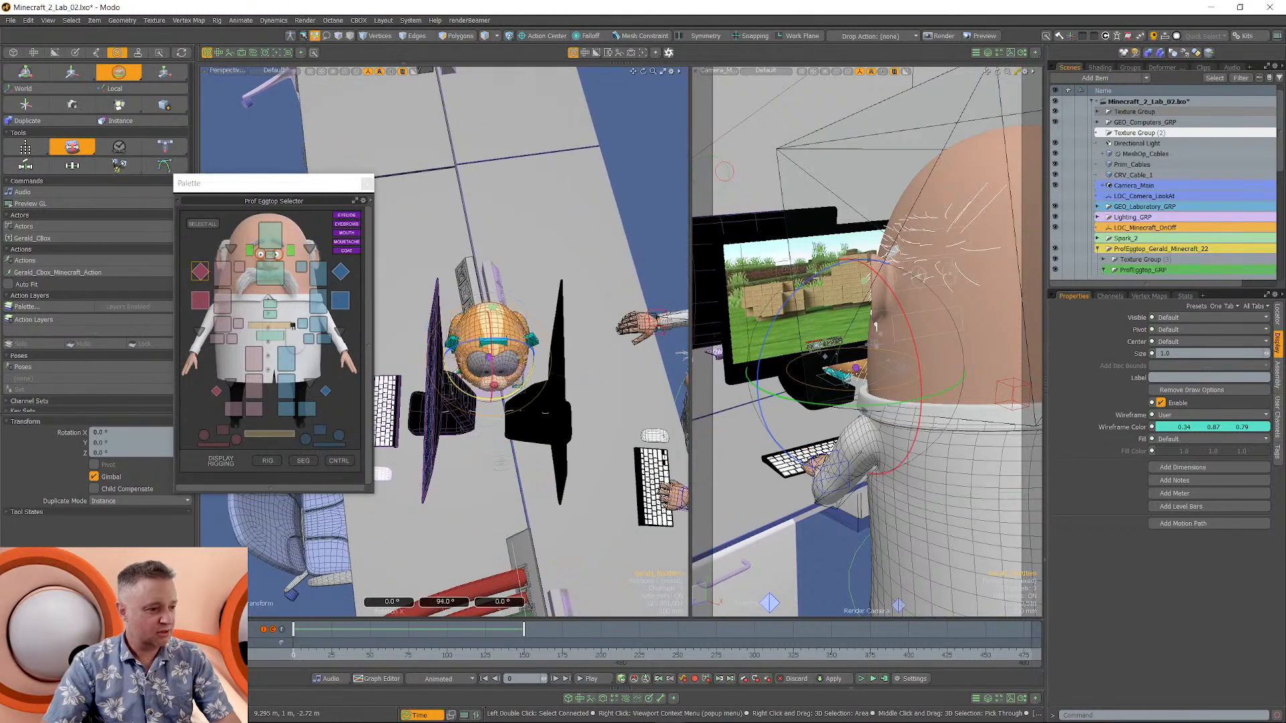
alt+drag(544, 413, 492, 274)
Raise Gerald to monitor-top height, moved 115 mm in X, 782 mm in Y and -65 mm in Z.
key(w)
alt+drag(560, 378, 513, 392)
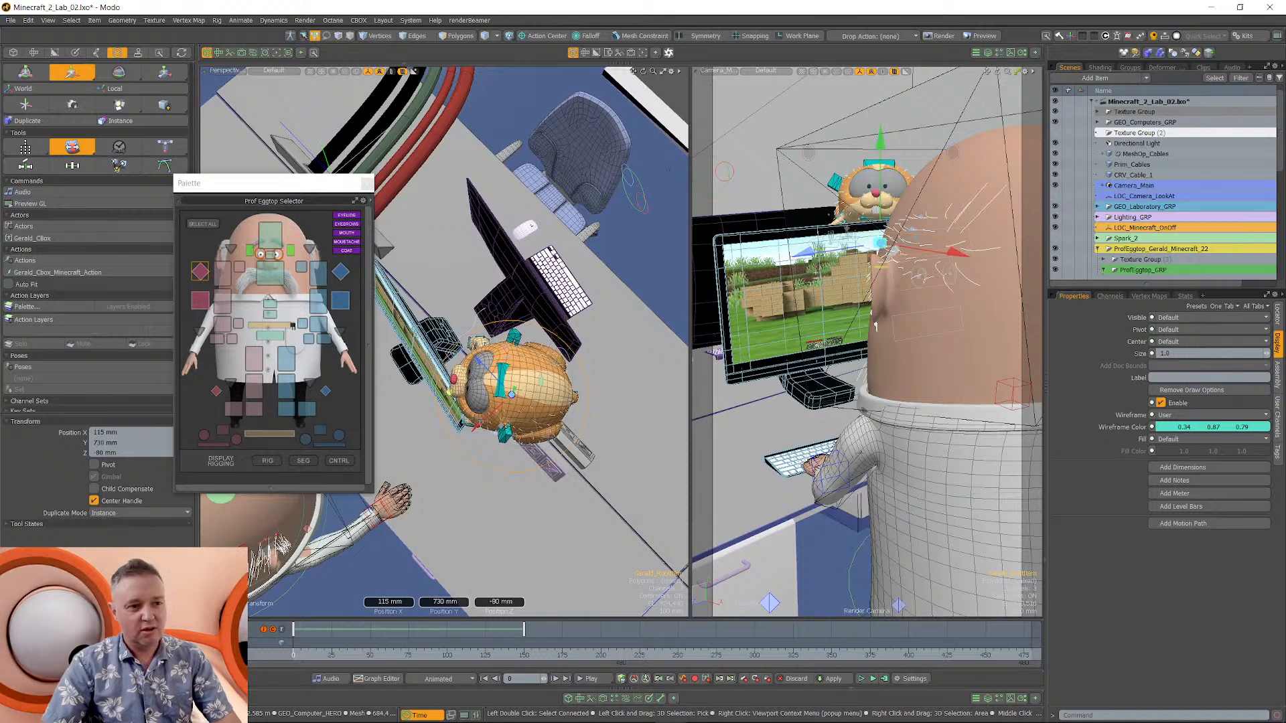
drag(448, 392, 541, 268)
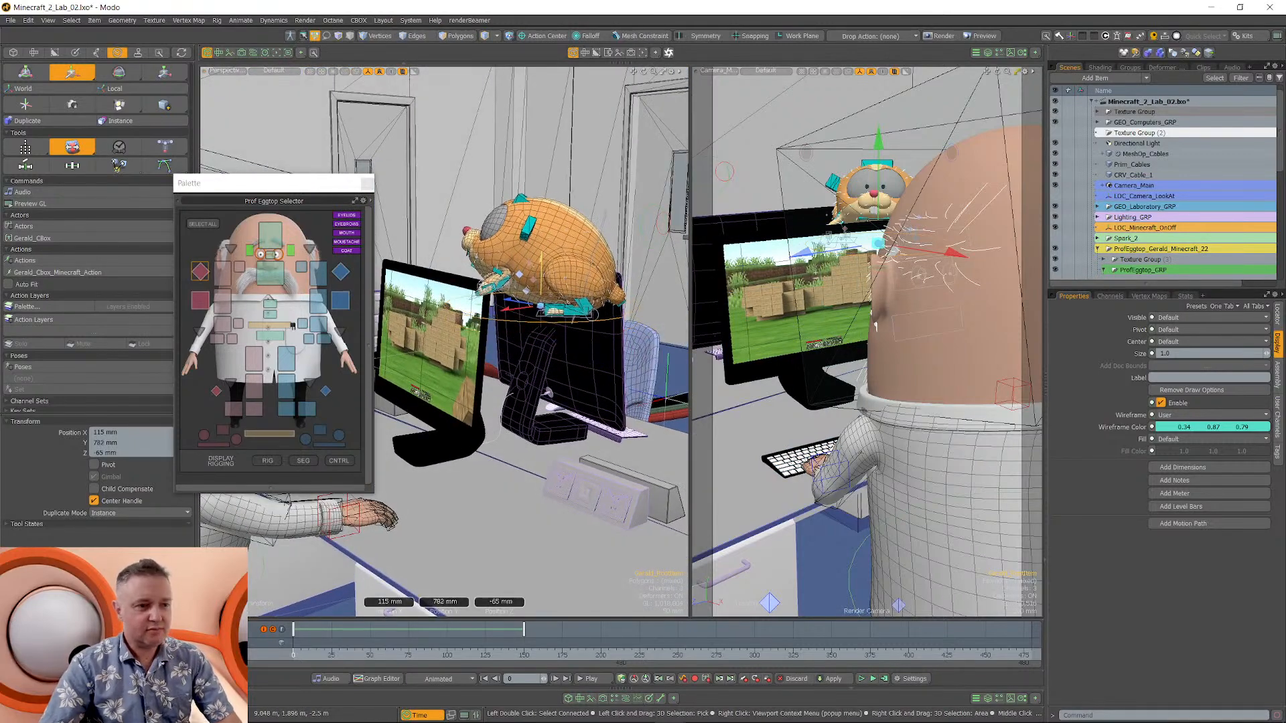
Slide Gerald along Z to 677 mm so he sits above the Minecraft monitor.
alt+drag(485, 350, 517, 308)
alt+drag(546, 502, 504, 507)
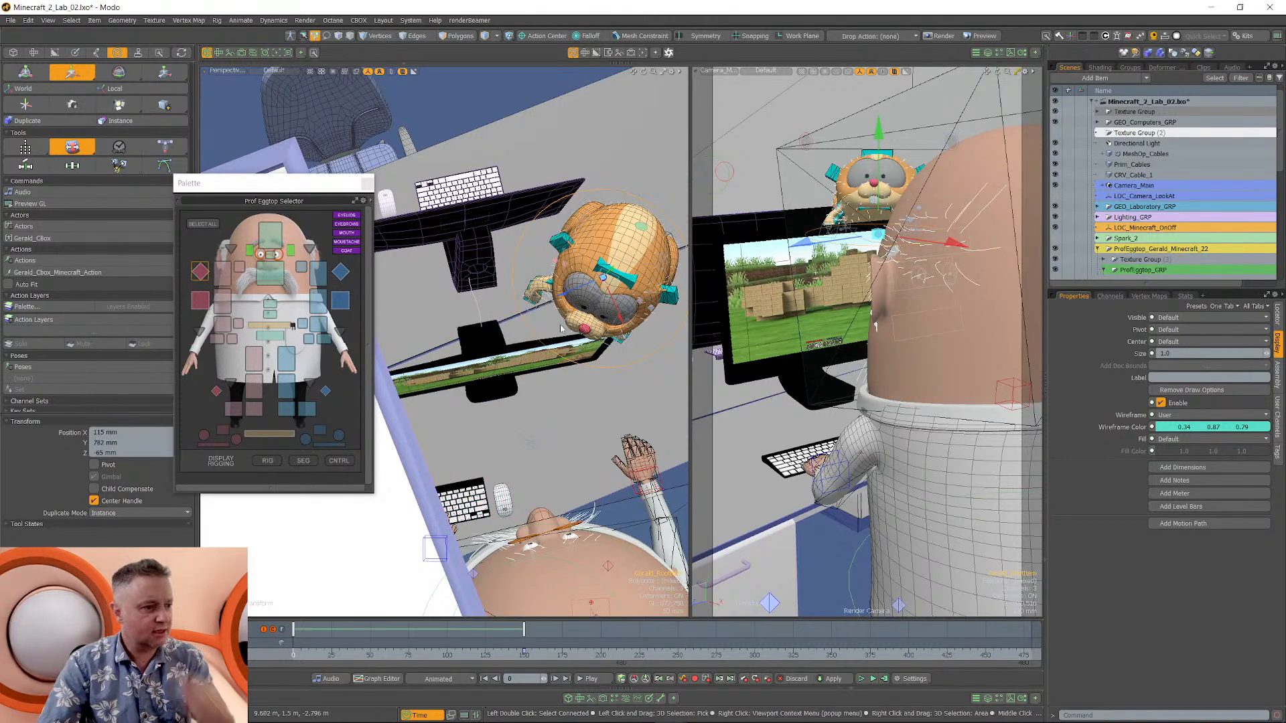
alt+drag(581, 353, 556, 371)
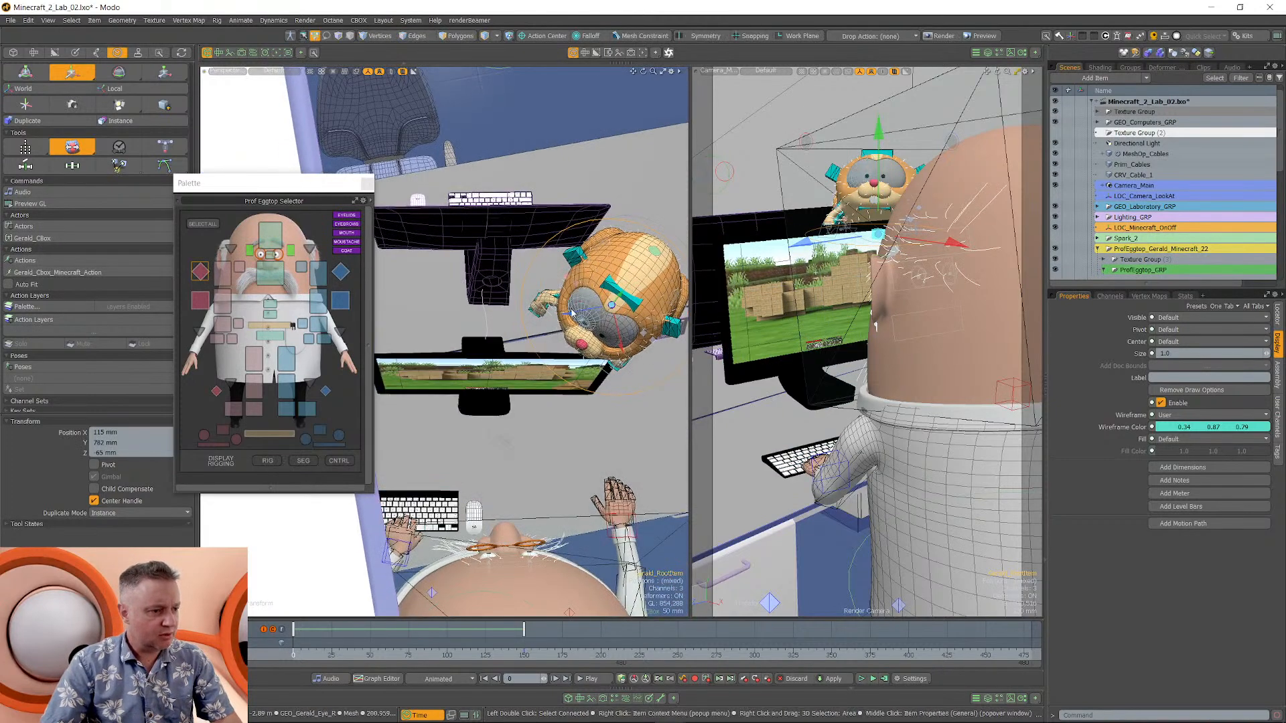
drag(569, 313, 422, 339)
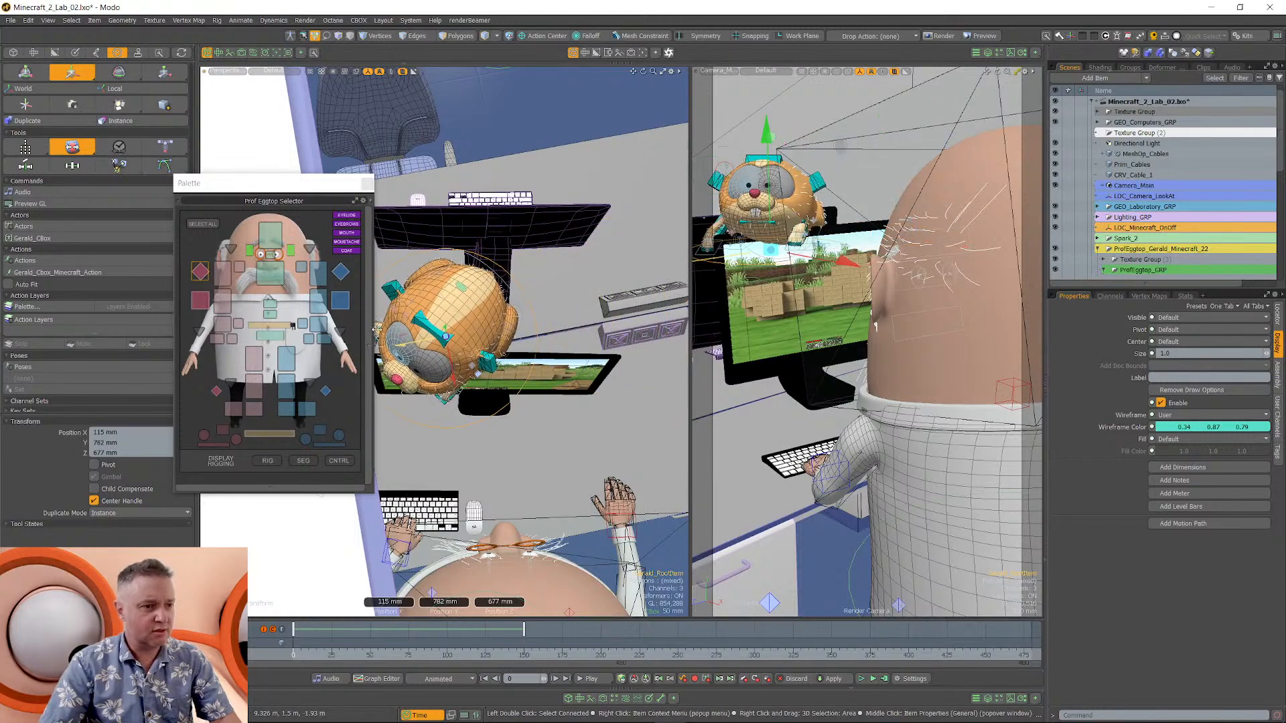
Turn Gerald in Y so he faces out across the top of the Minecraft monitor.
mouse_move(469, 375)
alt+shift+mouse_down()
mouse_move(541, 351)
mouse_move(489, 446)
mouse_move(536, 436)
mouse_move(522, 355)
mouse_move(472, 398)
mouse_move(438, 384)
mouse_move(544, 381)
mouse_move(572, 402)
mouse_move(595, 397)
alt+shift+mouse_up()
key(e)
key(w)
alt+drag(484, 421, 547, 307)
click(546, 307)
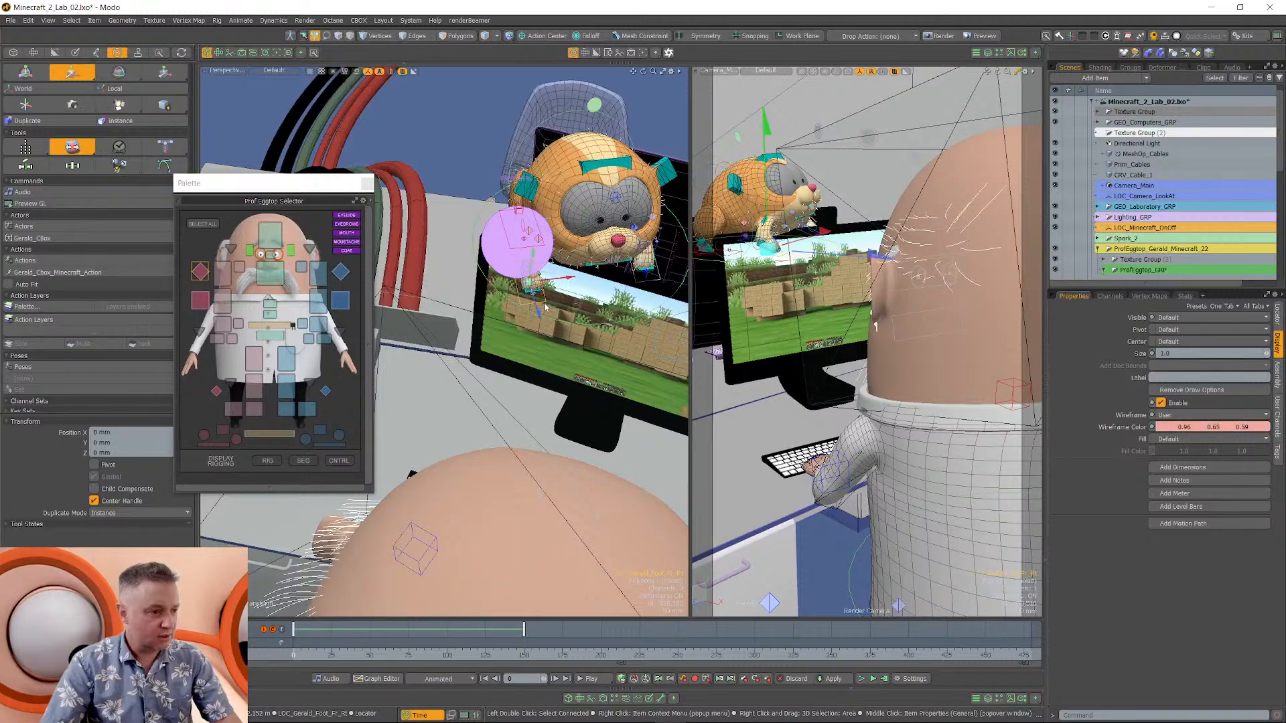
alt+drag(466, 407, 516, 455)
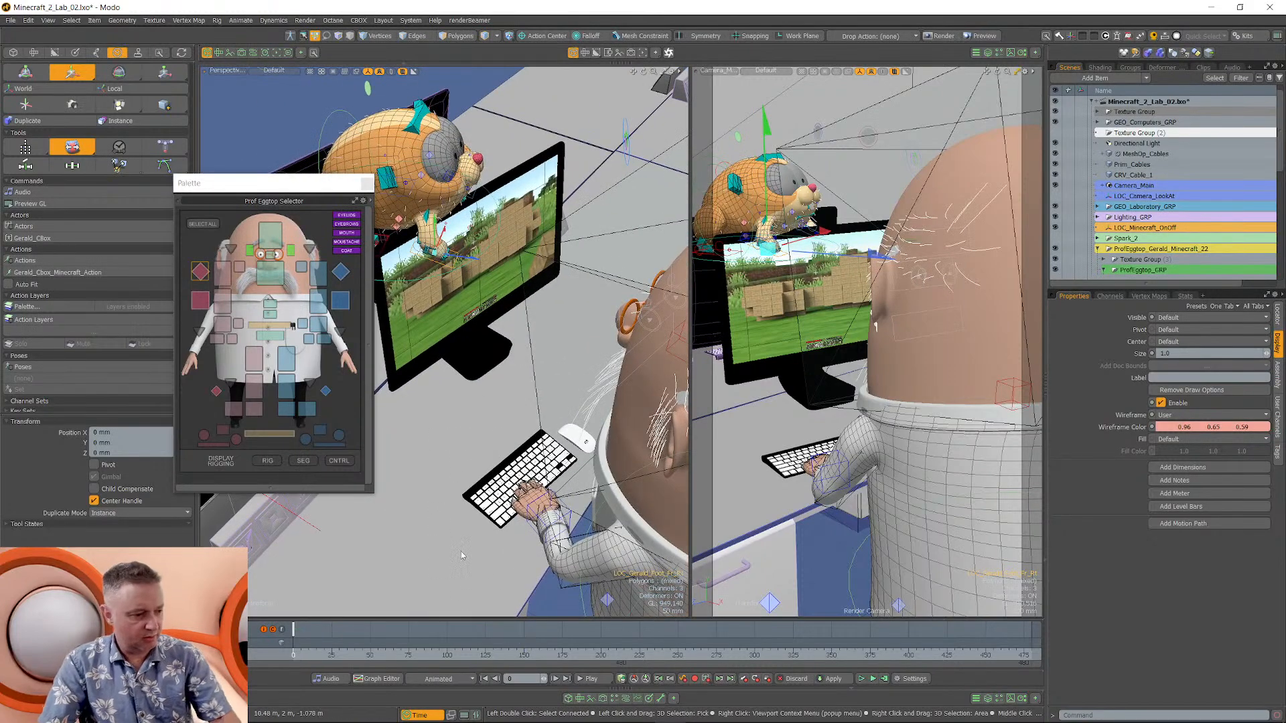
alt+drag(389, 221, 435, 322)
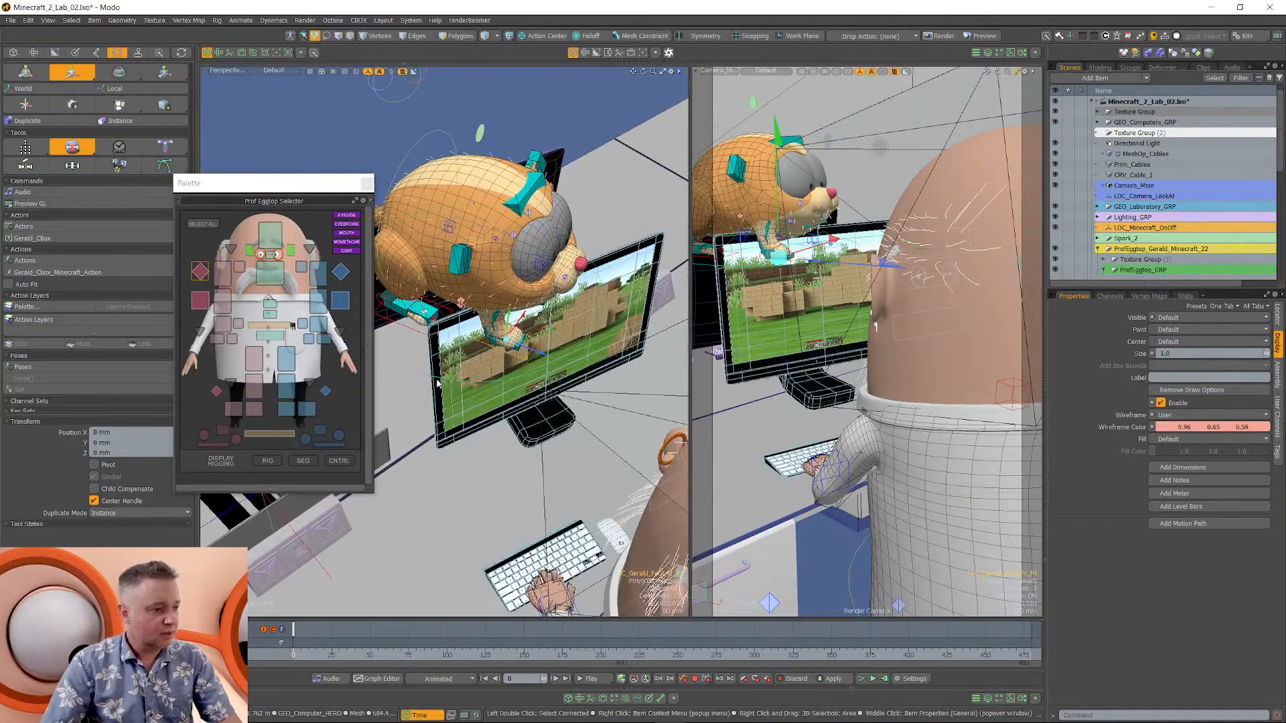
Shift Gerald's root slightly at the monitor's edge and rotate him about -43° in Y towards the main camera.
click(440, 382)
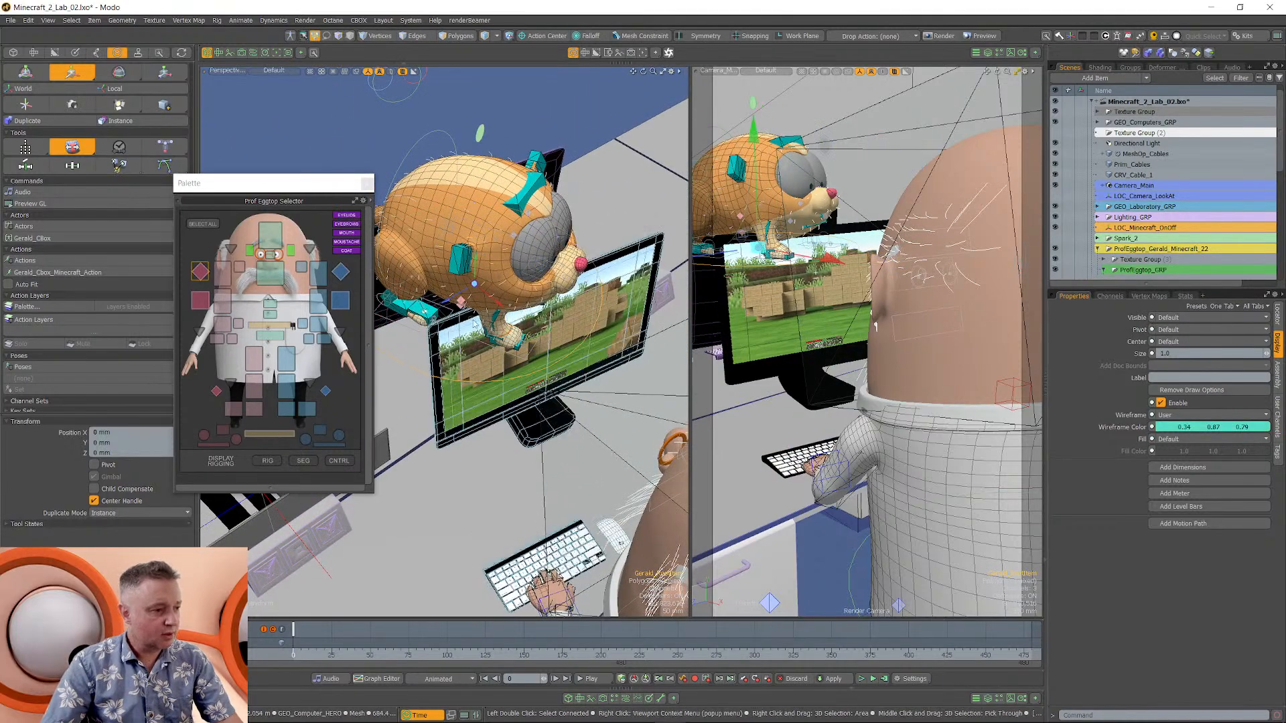
alt+drag(475, 319, 509, 348)
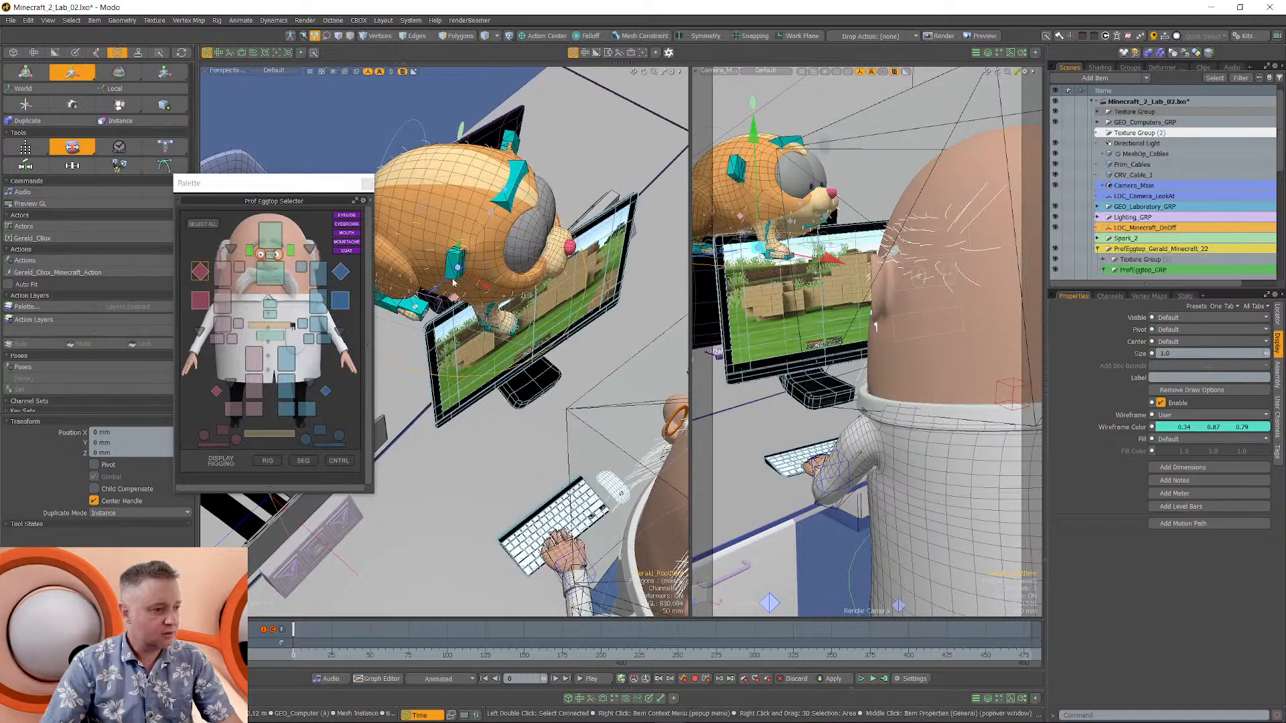
mouse_move(454, 282)
mouse_down()
mouse_move(493, 273)
mouse_move(459, 258)
mouse_up()
alt+drag(509, 329, 477, 272)
key(e)
drag(459, 335, 425, 341)
alt+drag(477, 402, 454, 373)
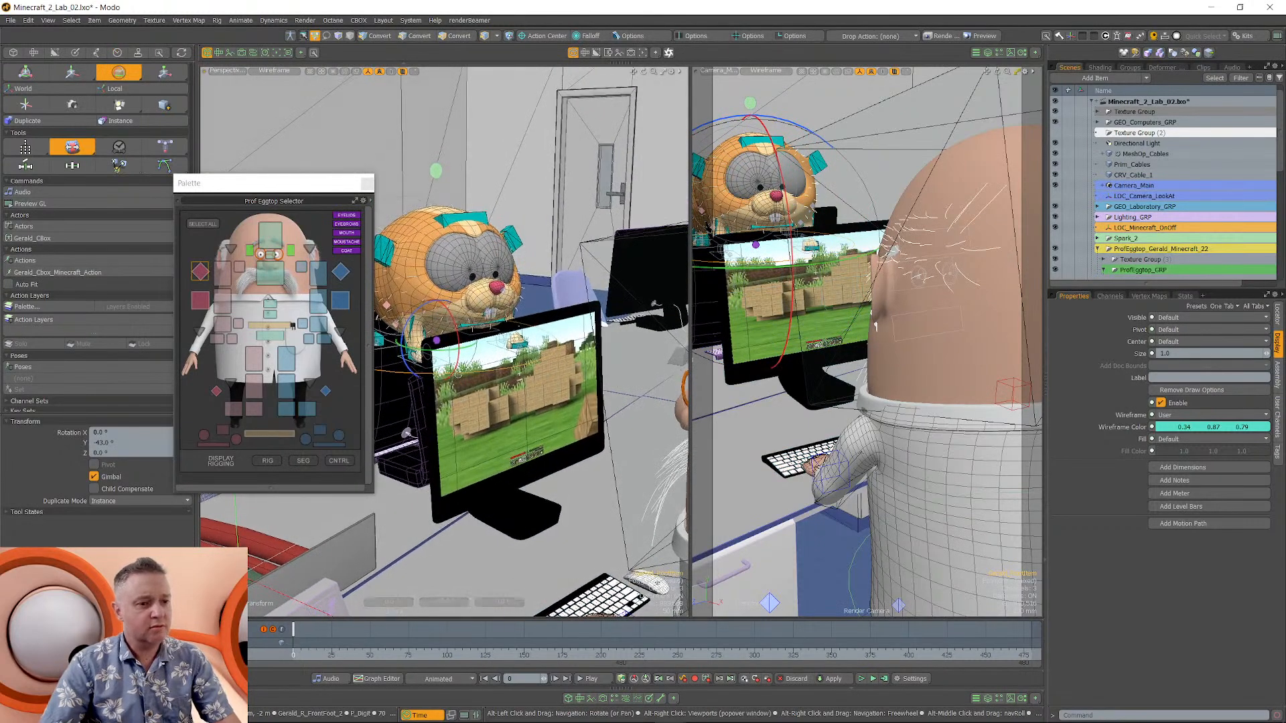
Scale Gerald's root item to 80% on all three axes.
click(1278, 318)
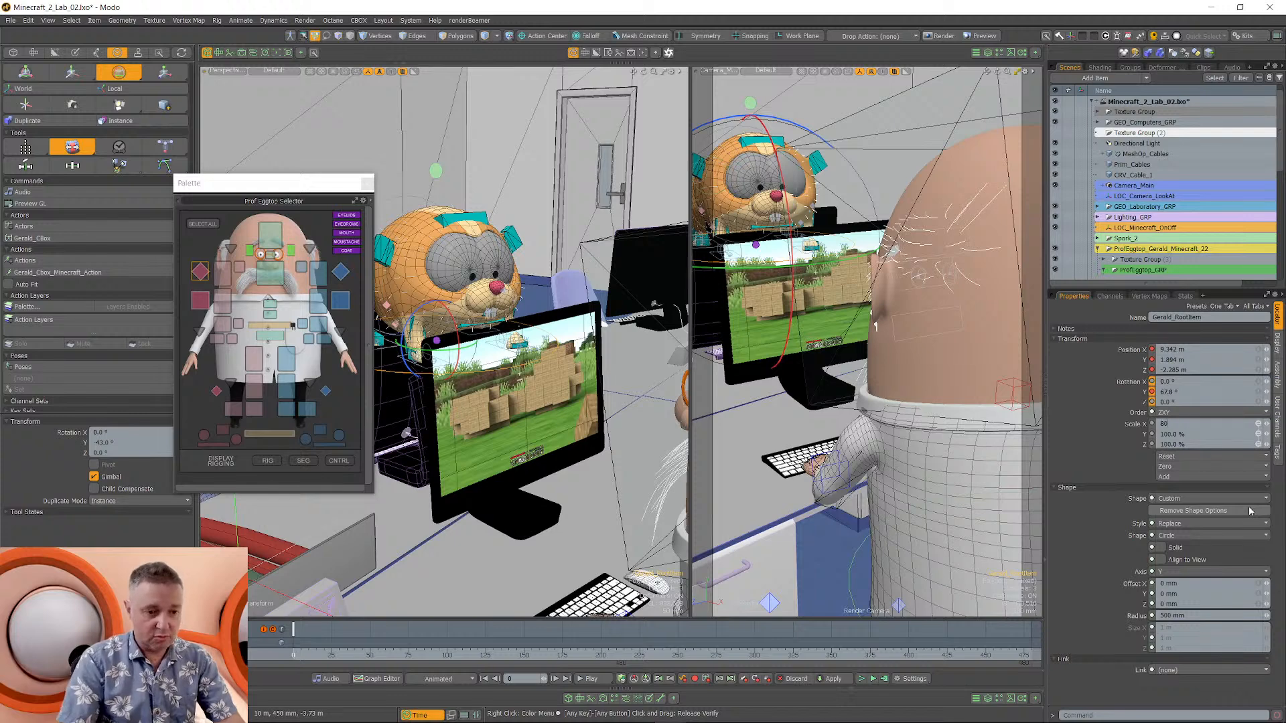
key(Return)
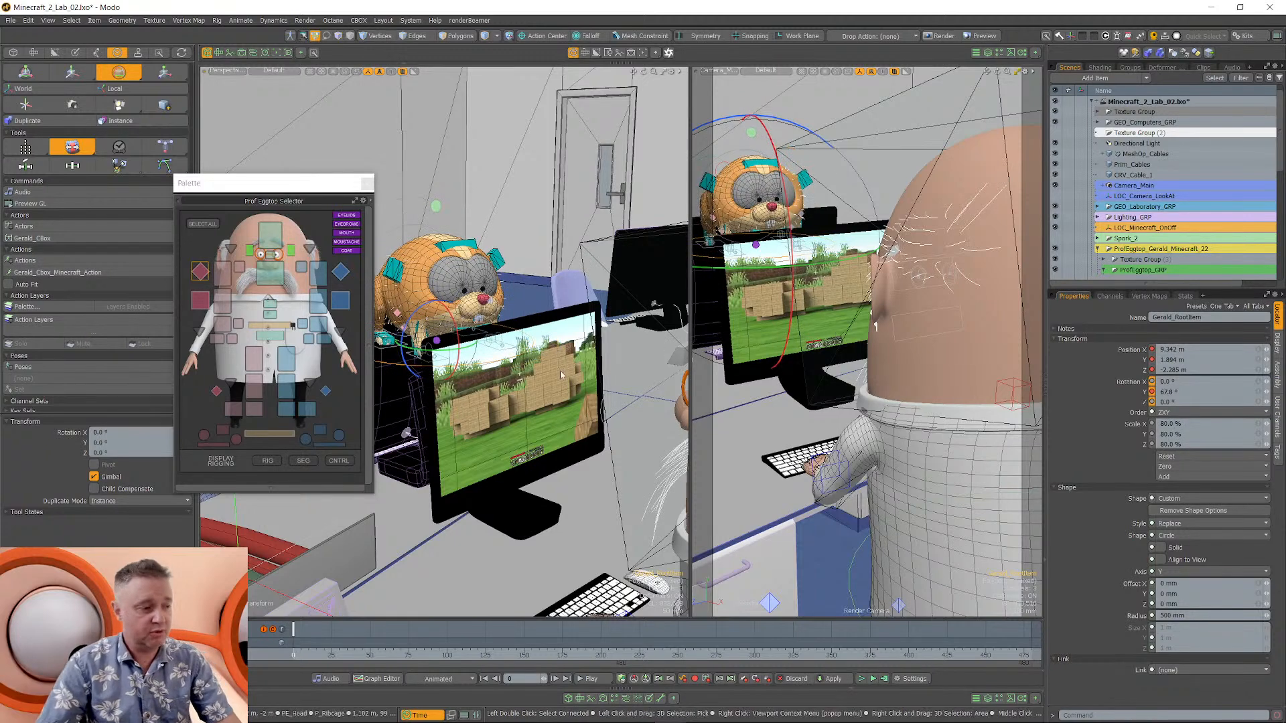
alt+drag(484, 315, 488, 349)
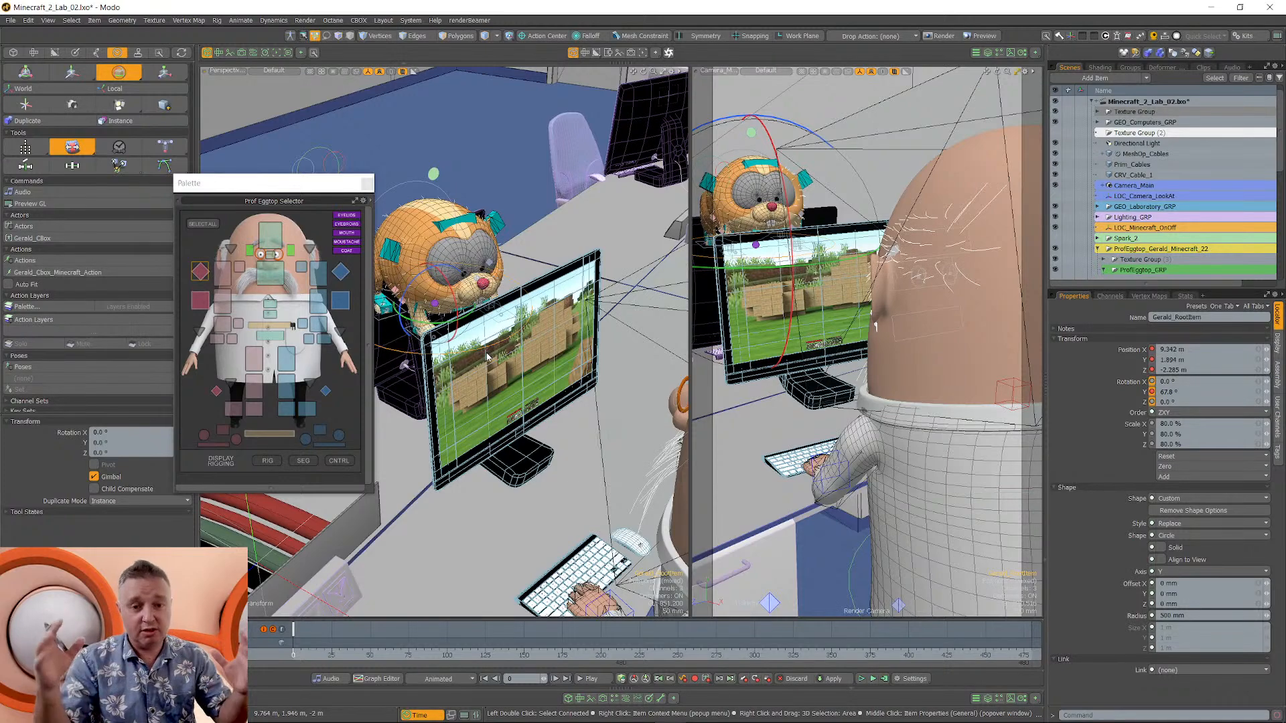
Tilt Gerald about -14° in X and position his right front foot control at about 8.5 mm in Y and 52.5 mm in Z.
alt+drag(487, 357, 551, 370)
alt+shift+drag(452, 371, 636, 376)
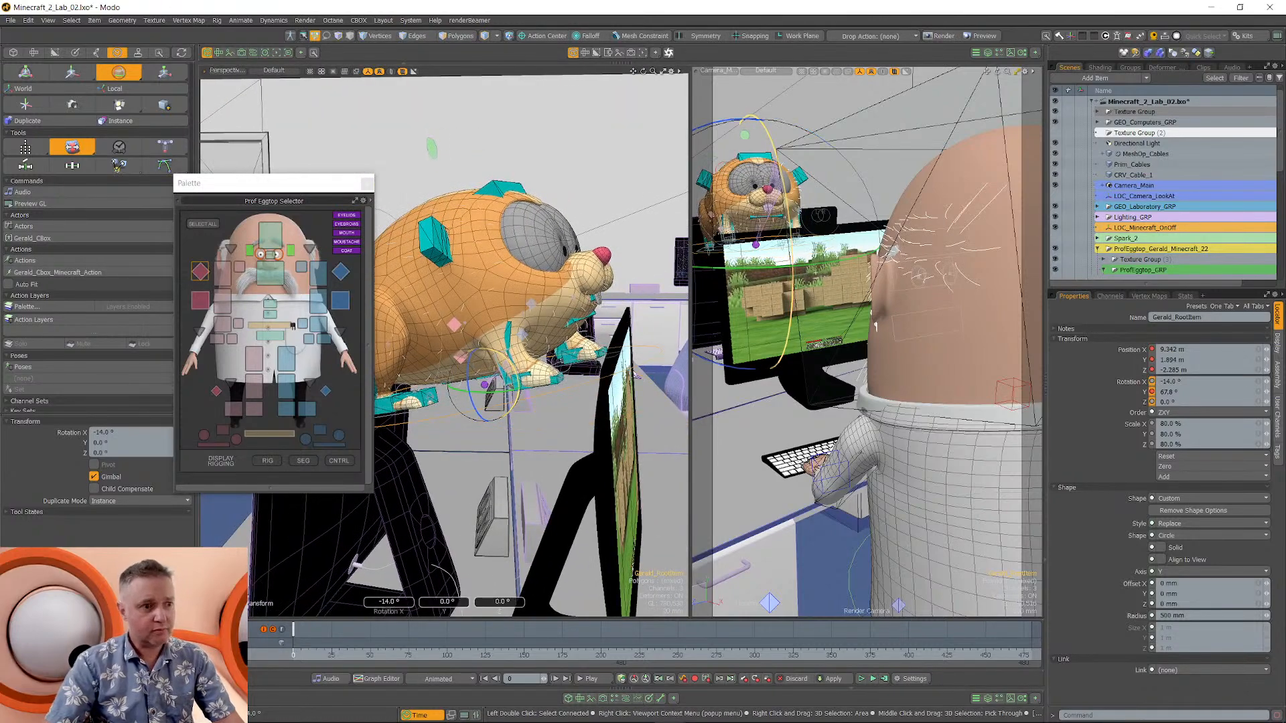
drag(509, 371, 575, 491)
key(w)
click(499, 402)
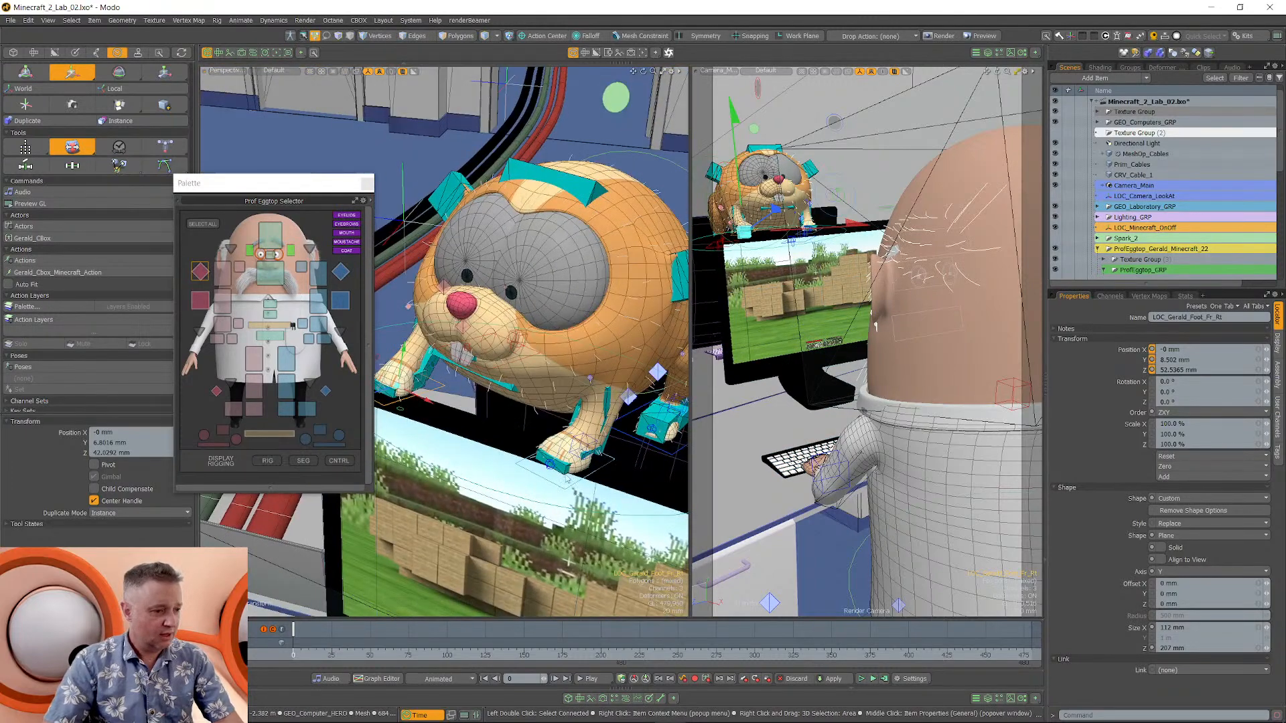
Open Gerald's selector palette from its locator above his head and arrange it beside the professor's selector palette.
alt+drag(524, 489, 514, 285)
click(504, 236)
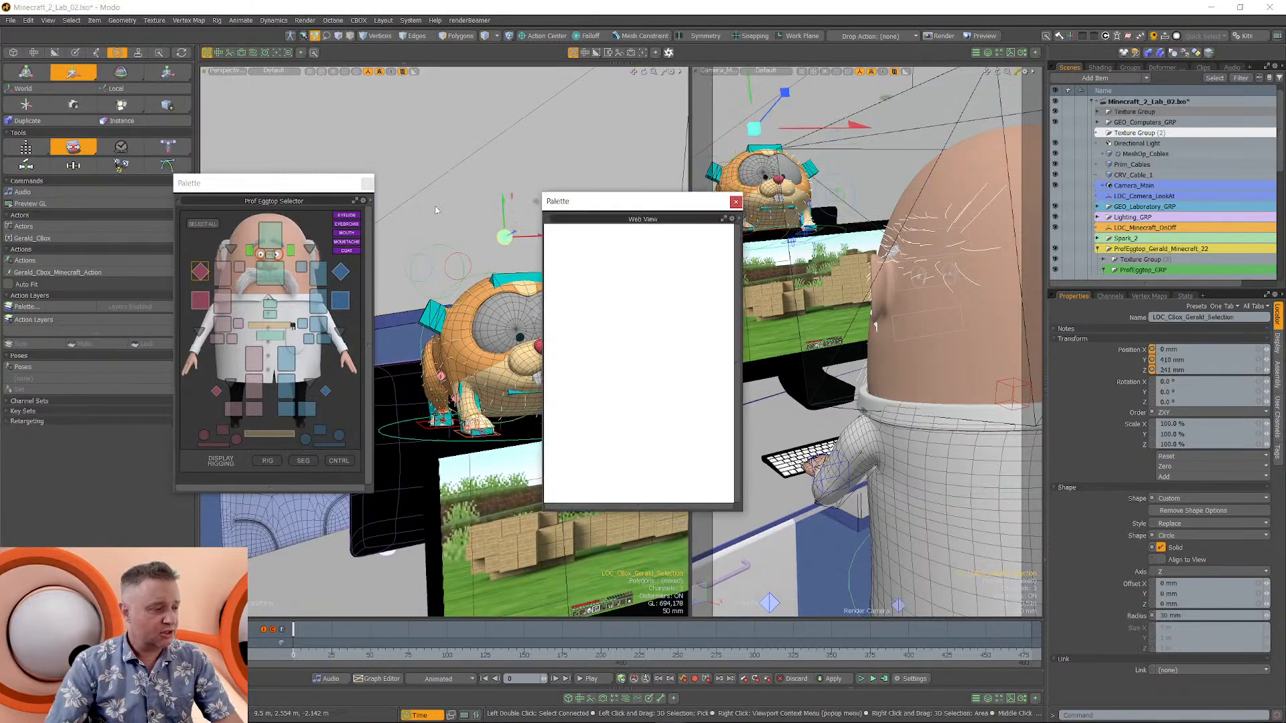
drag(281, 189, 126, 363)
drag(642, 207, 198, 59)
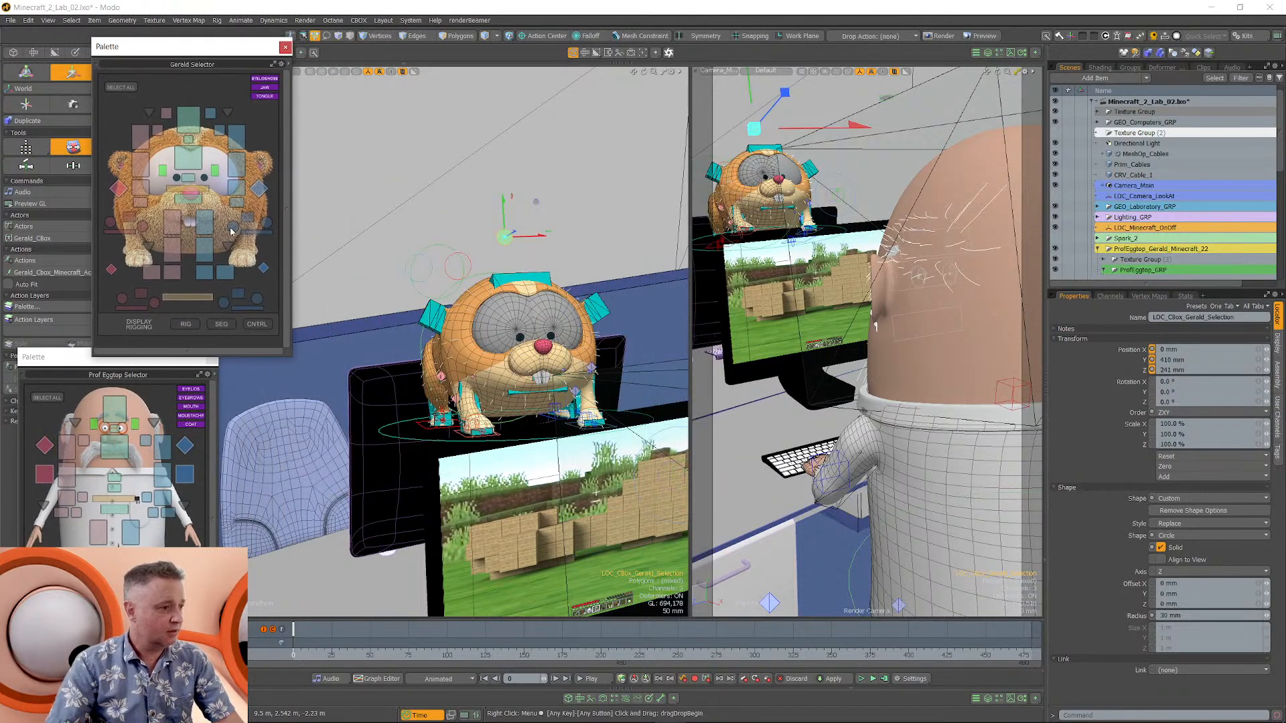
Place the left front foot at about 25.5 mm Y, -9.1 mm Z, rotated 21.5° in X, and its toe goal at -41.75 mm Y.
alt+drag(429, 267, 375, 288)
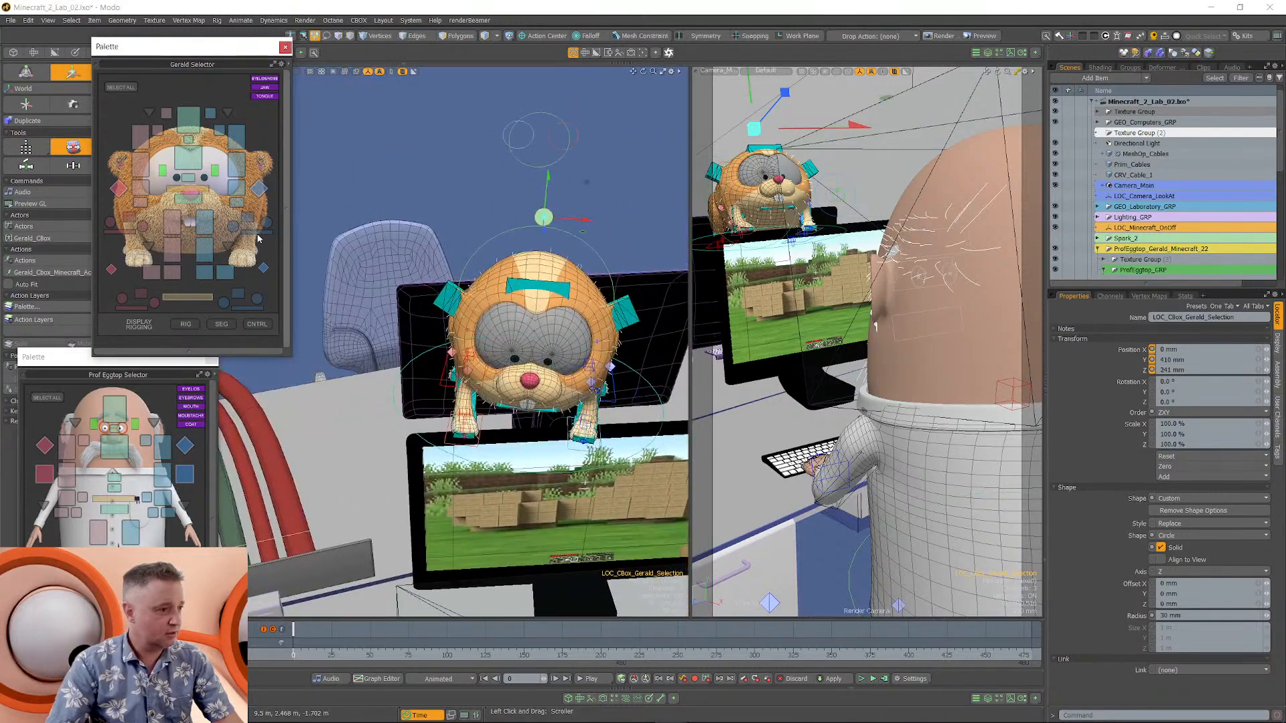
click(260, 235)
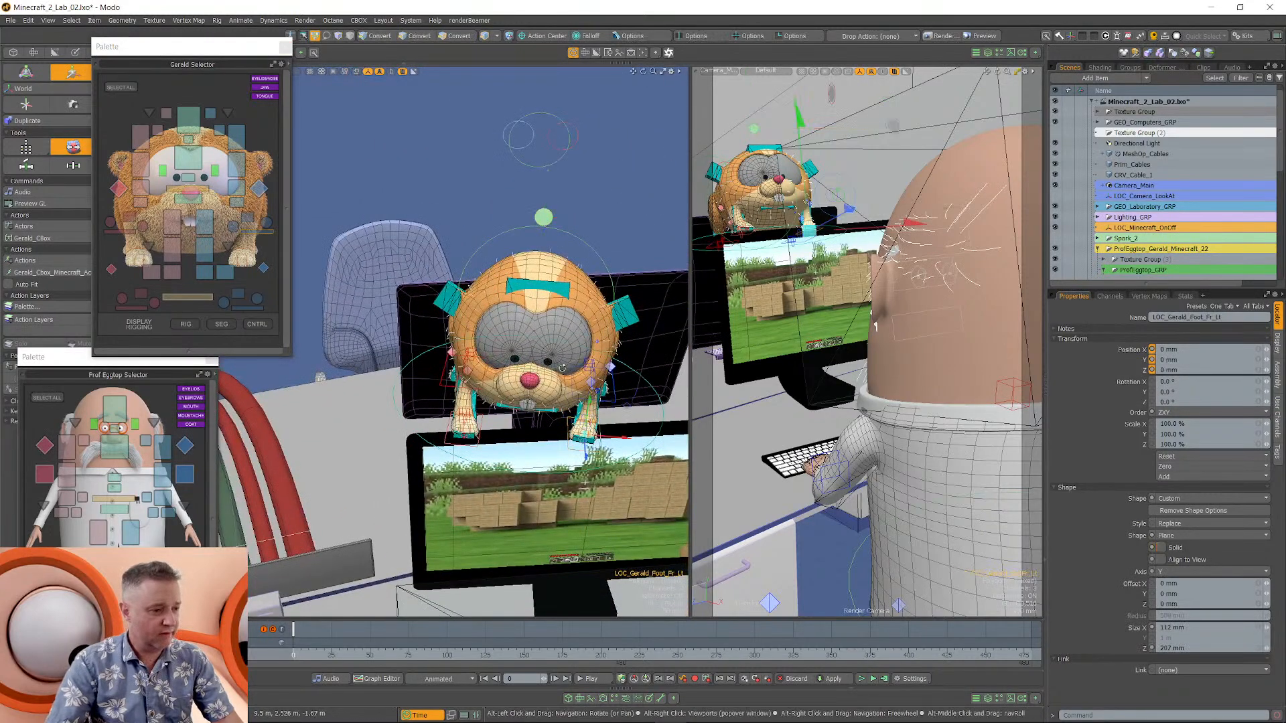
alt+drag(436, 361, 563, 378)
mouse_move(562, 378)
alt+mouse_down()
mouse_move(590, 389)
mouse_move(548, 380)
alt+mouse_up()
alt+drag(630, 385, 420, 420)
key(e)
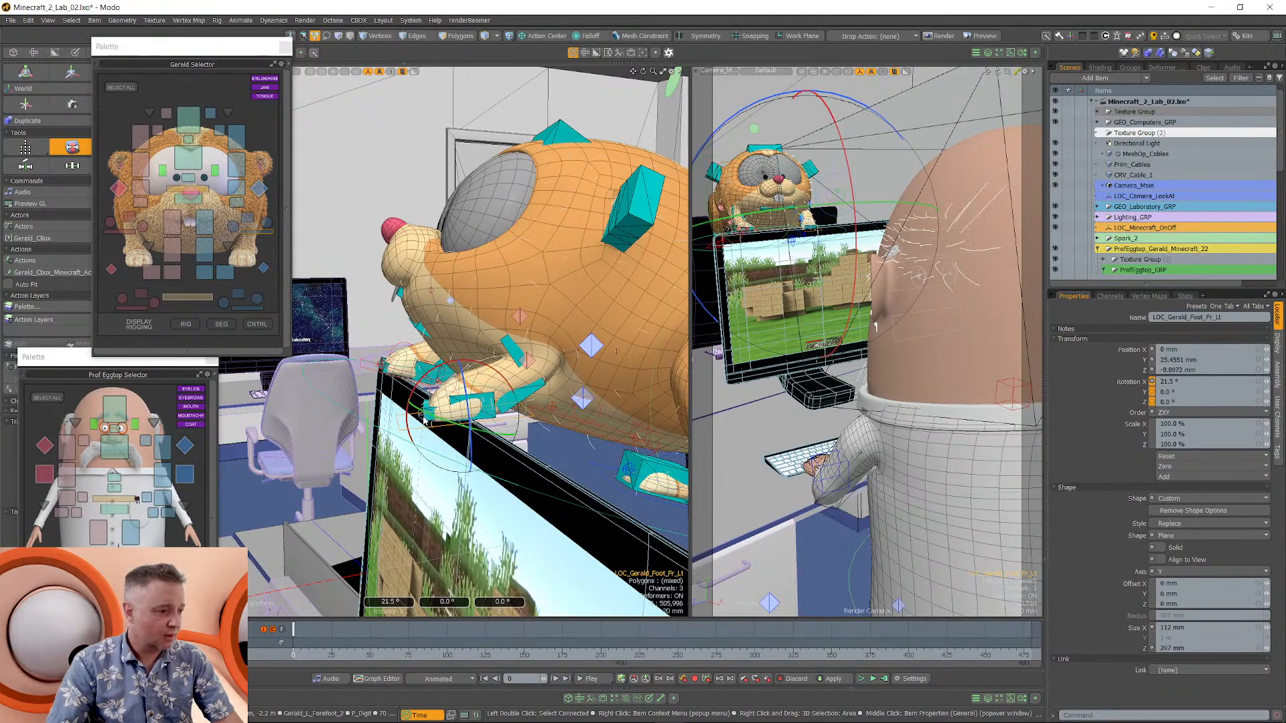
key(w)
drag(419, 372, 420, 377)
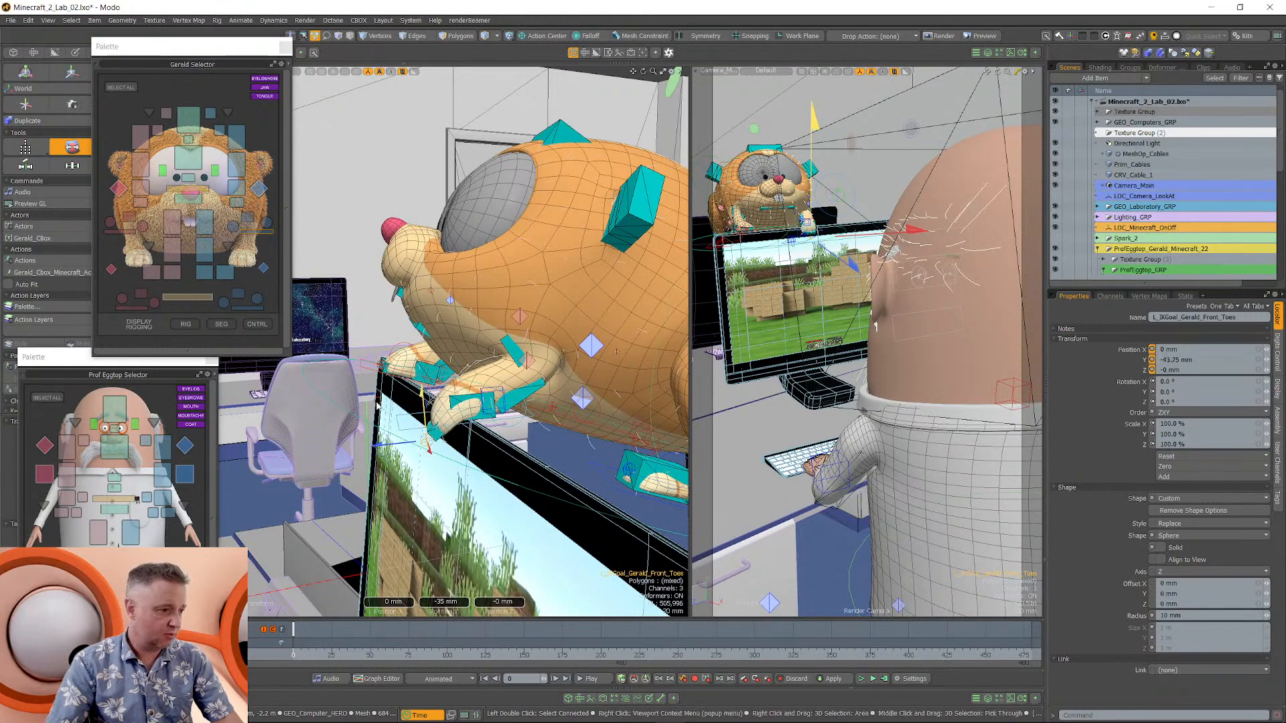
Place the right front foot at about 3.75, 7.02, 70.74 mm and move its toe goal about -49.4 mm in Y and -14.4 mm in Z.
alt+drag(322, 429, 520, 352)
click(545, 375)
key(e)
alt+drag(484, 404, 435, 422)
click(428, 440)
key(w)
mouse_move(498, 395)
mouse_down()
mouse_move(512, 392)
mouse_move(419, 375)
mouse_move(388, 404)
mouse_move(511, 410)
mouse_up()
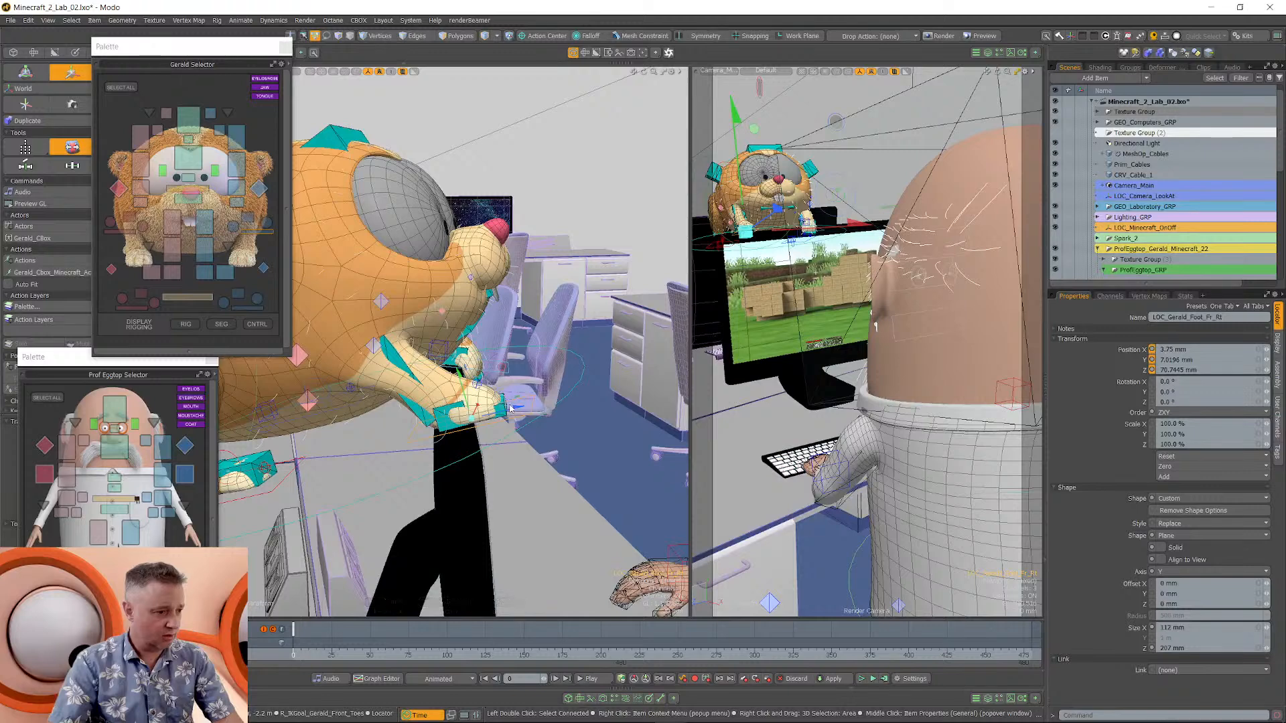
click(511, 407)
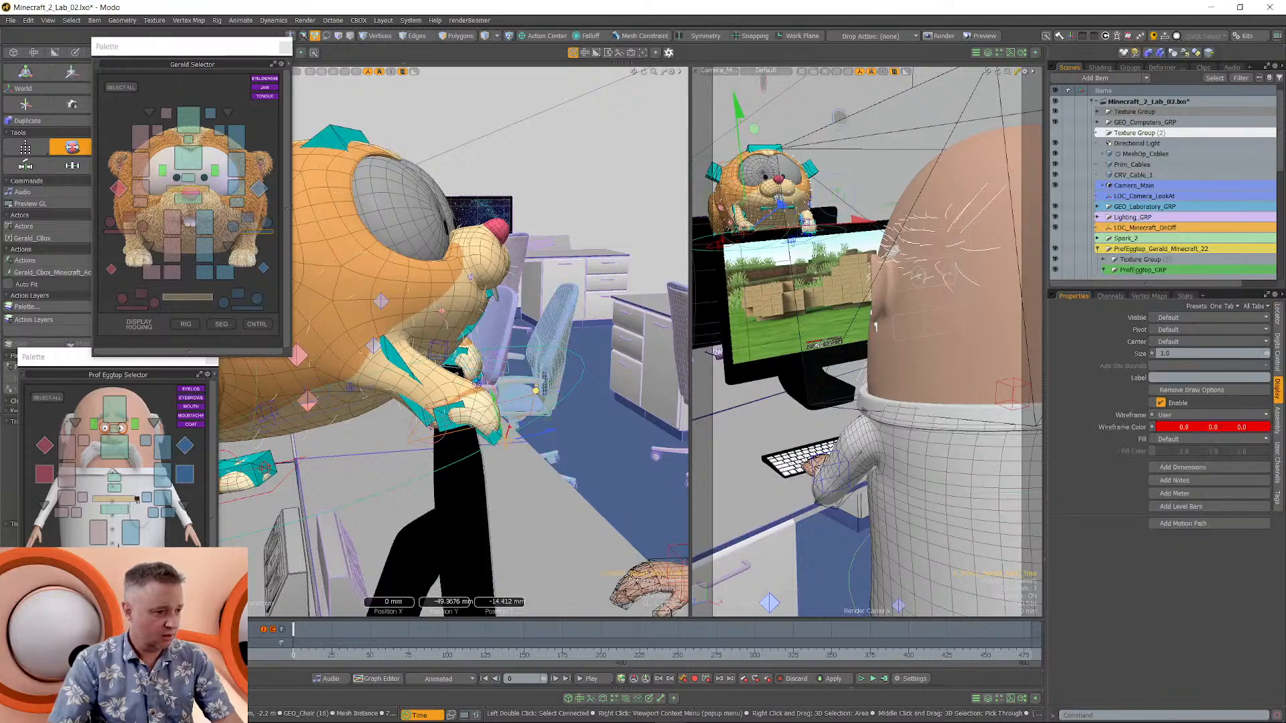
Make the background chair just beyond Gerald's right front foot unselectable by setting its Select option to No.
click(562, 329)
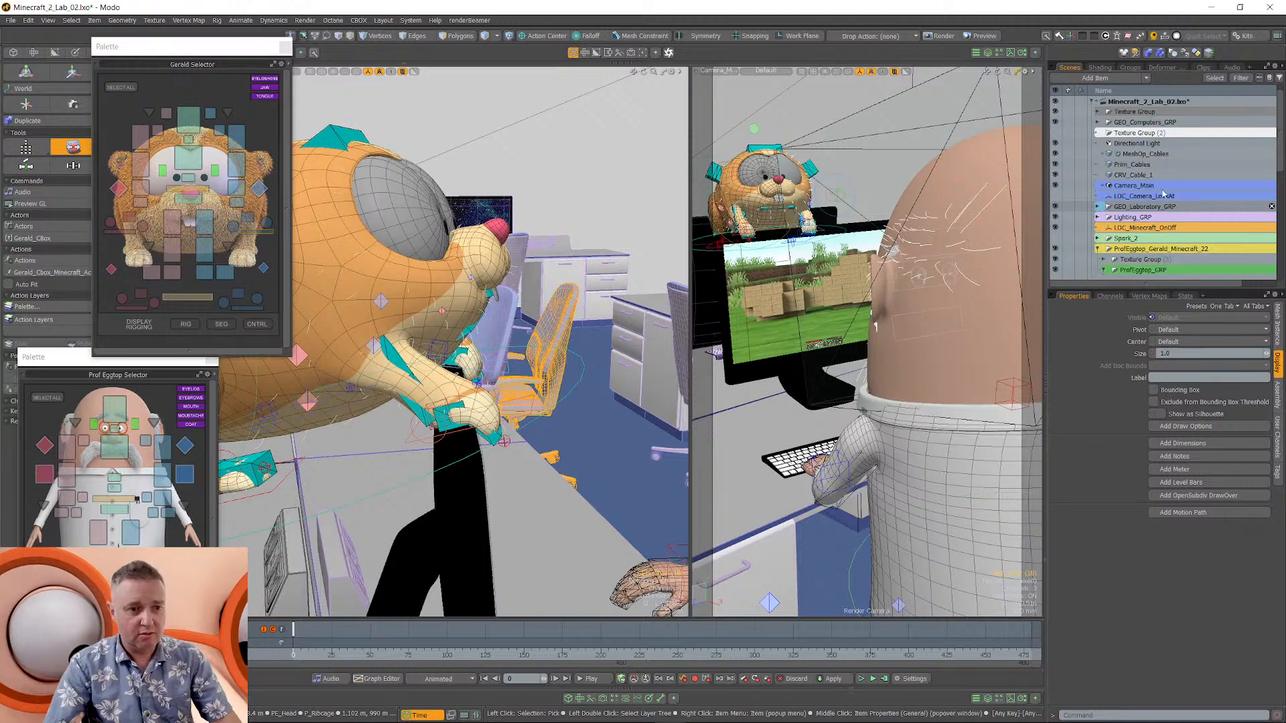
scroll(1164, 194, down, 10)
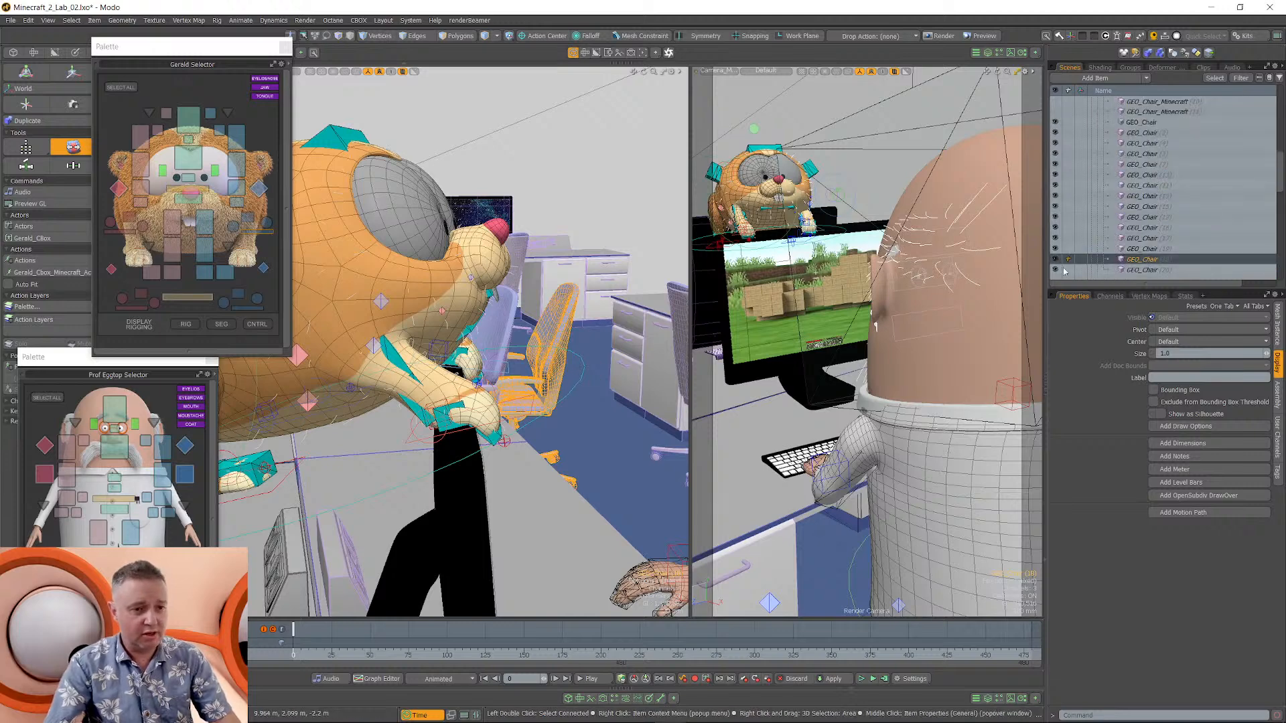
key(Tab)
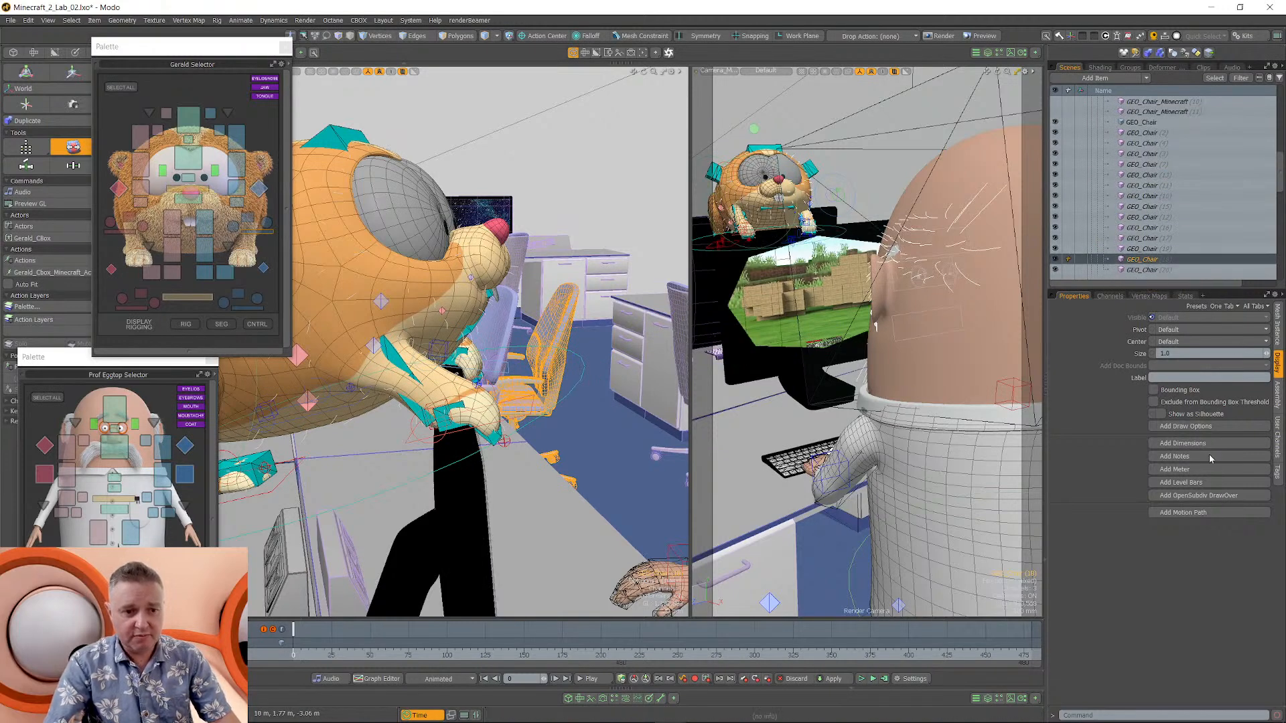
click(1278, 396)
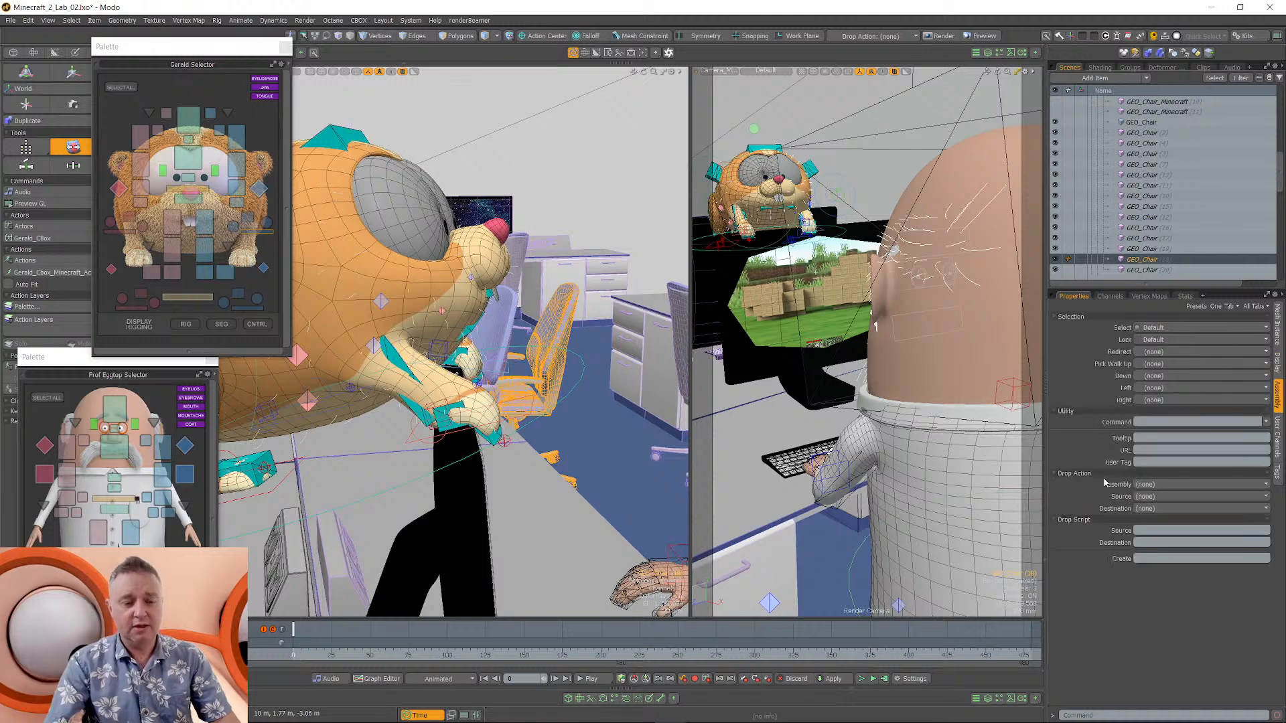
click(1165, 327)
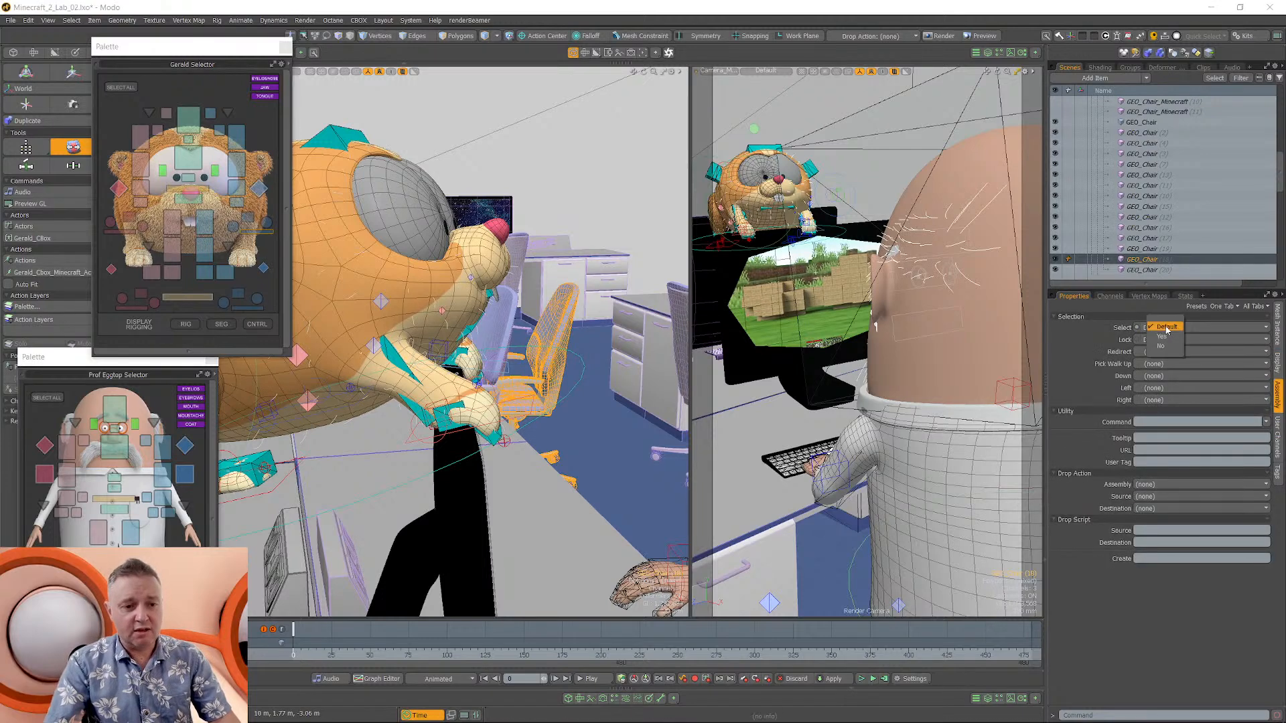
click(1164, 346)
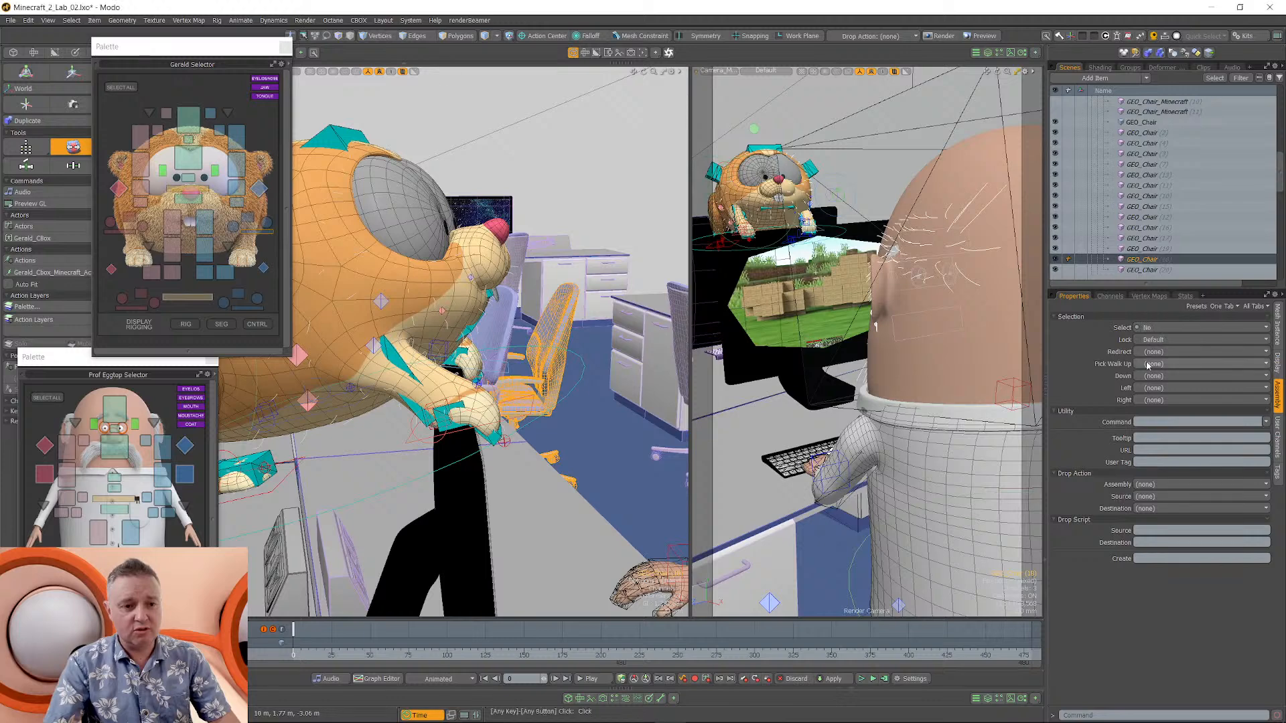
click(605, 445)
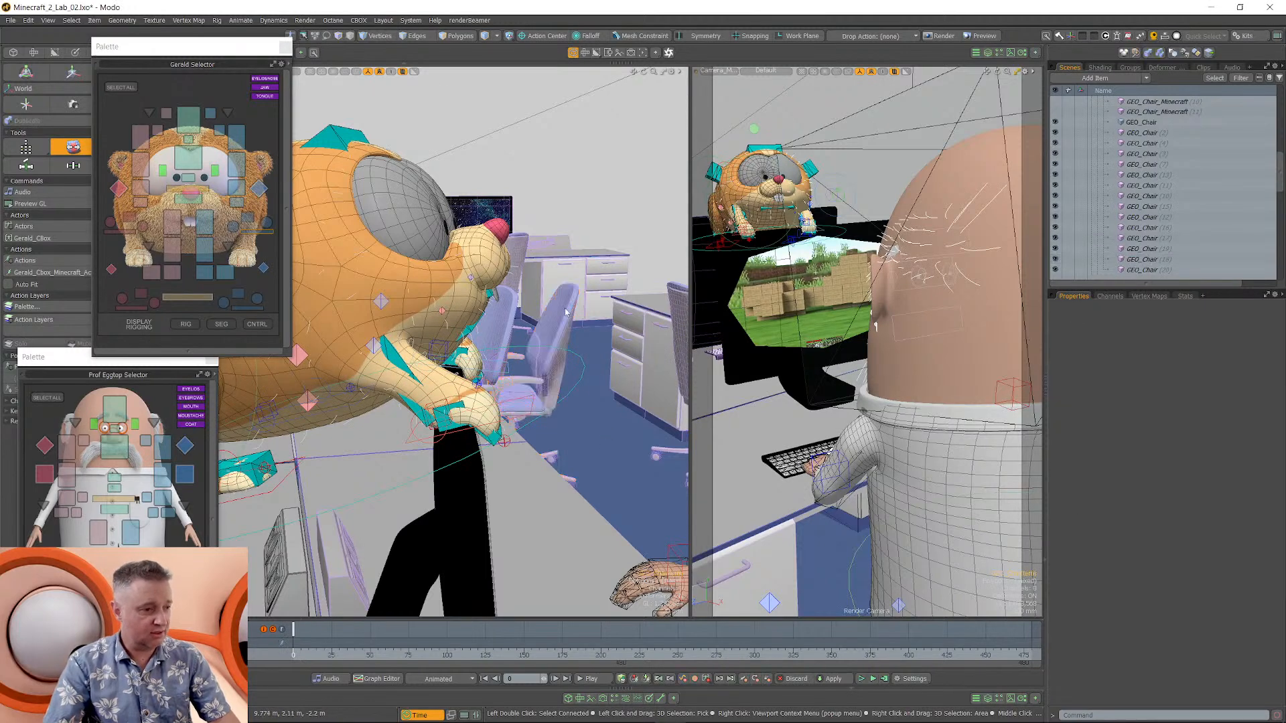
Set the Select option to No for the second background chair, directly behind Gerald's front feet.
click(517, 324)
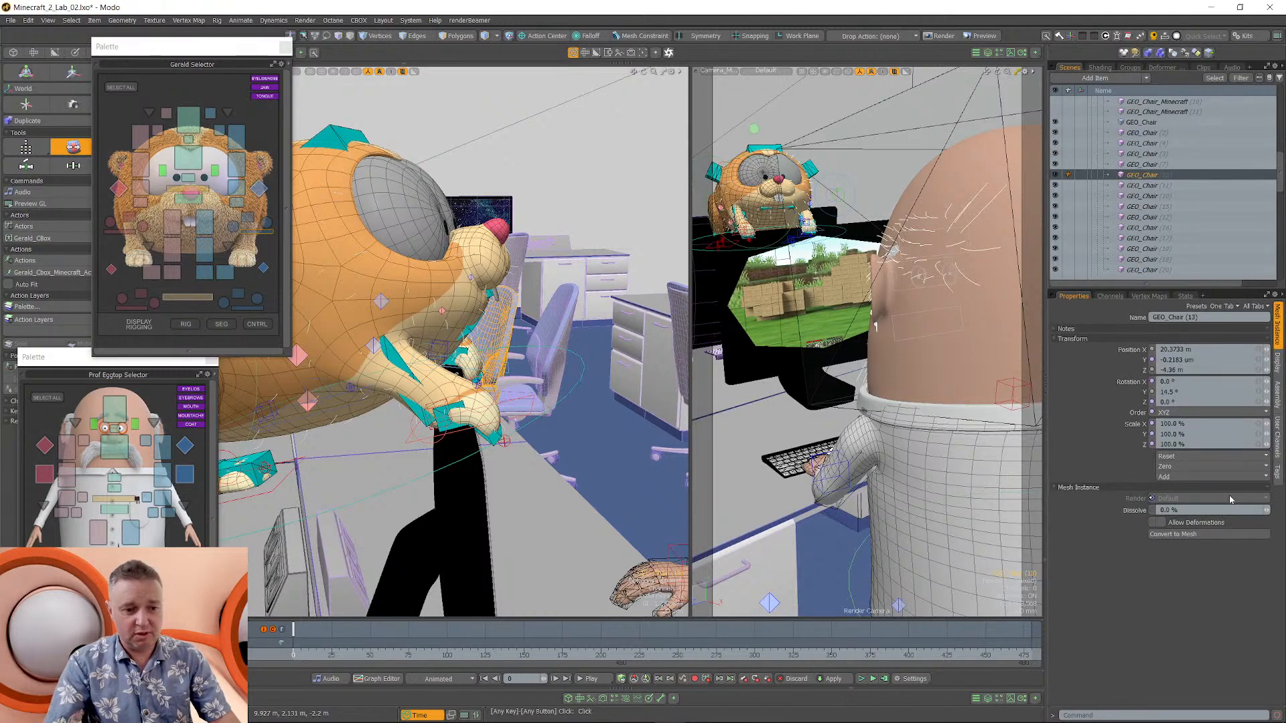
click(1279, 410)
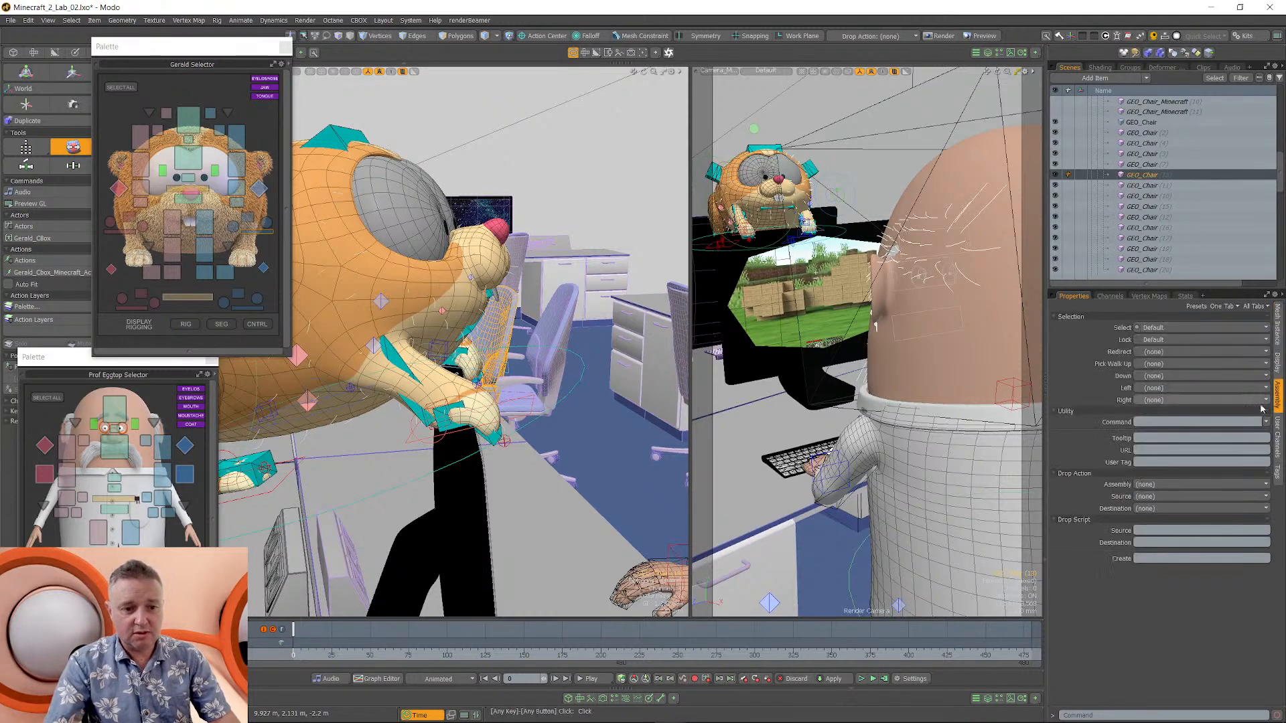
click(1150, 331)
click(1162, 351)
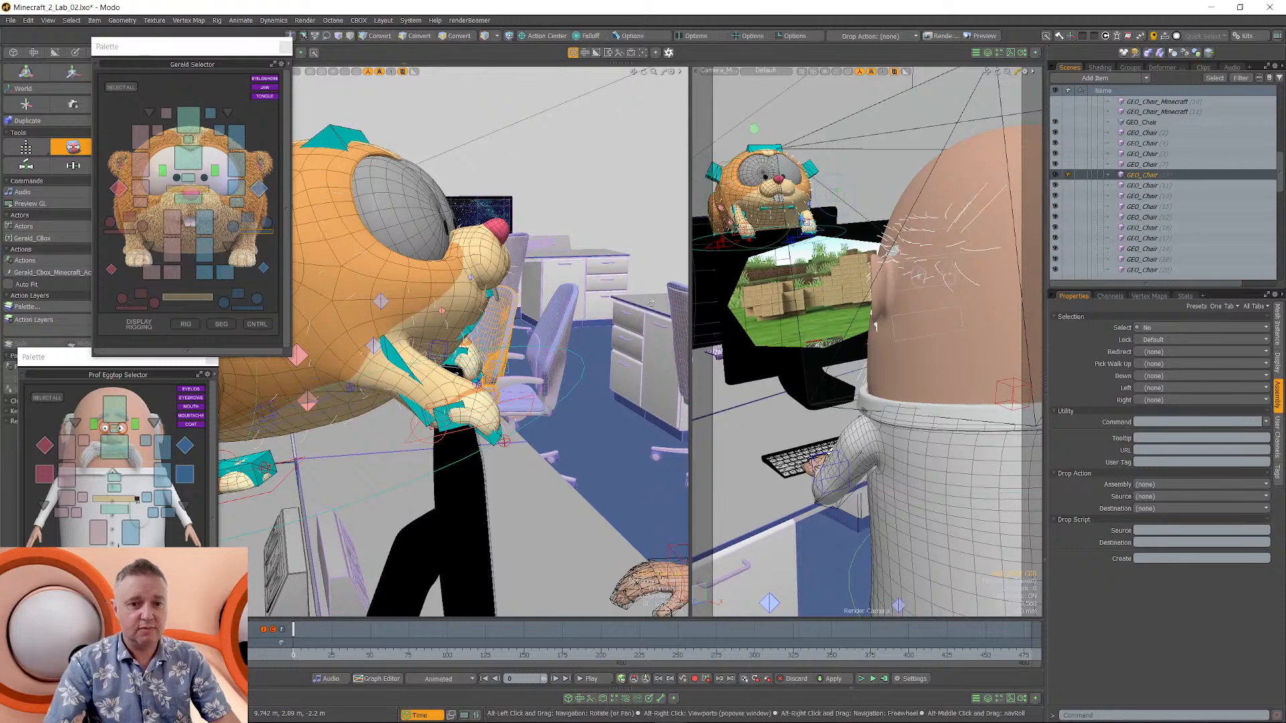
alt+drag(650, 304, 442, 362)
key(Escape)
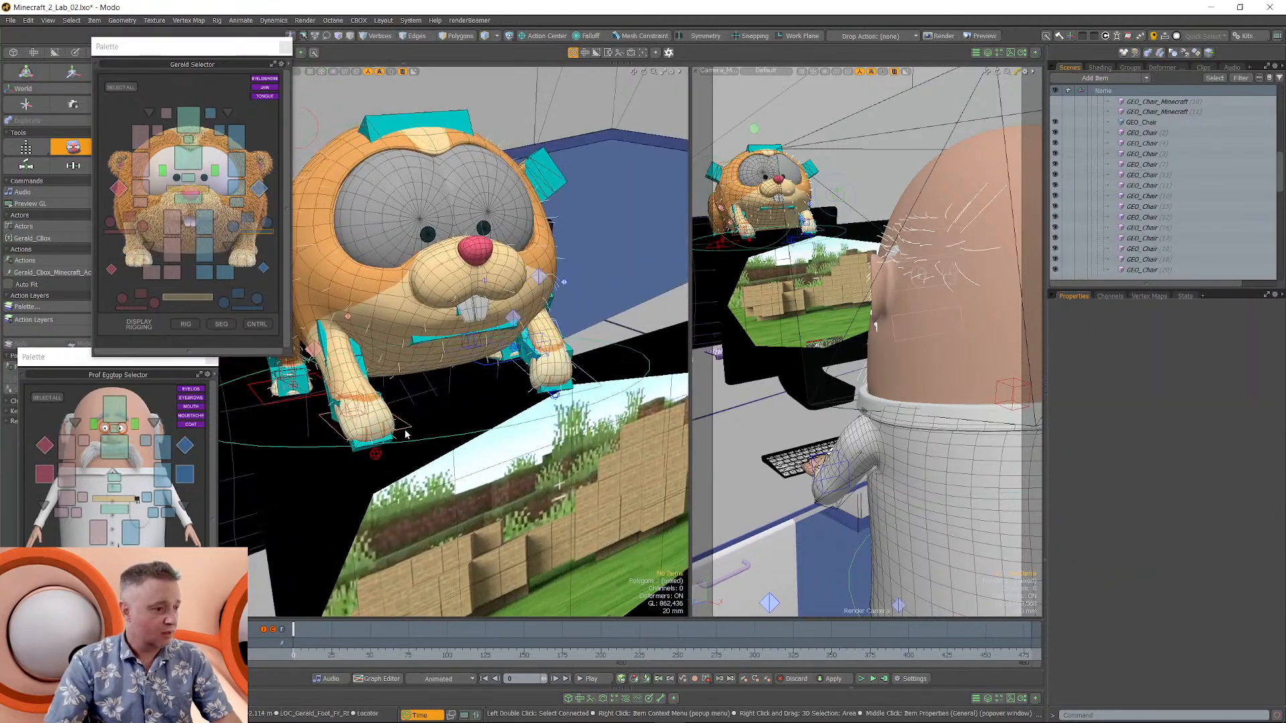
Make the Minecraft computer mesh GEO_Computer_HERO unselectable by setting its Select option to No.
click(430, 421)
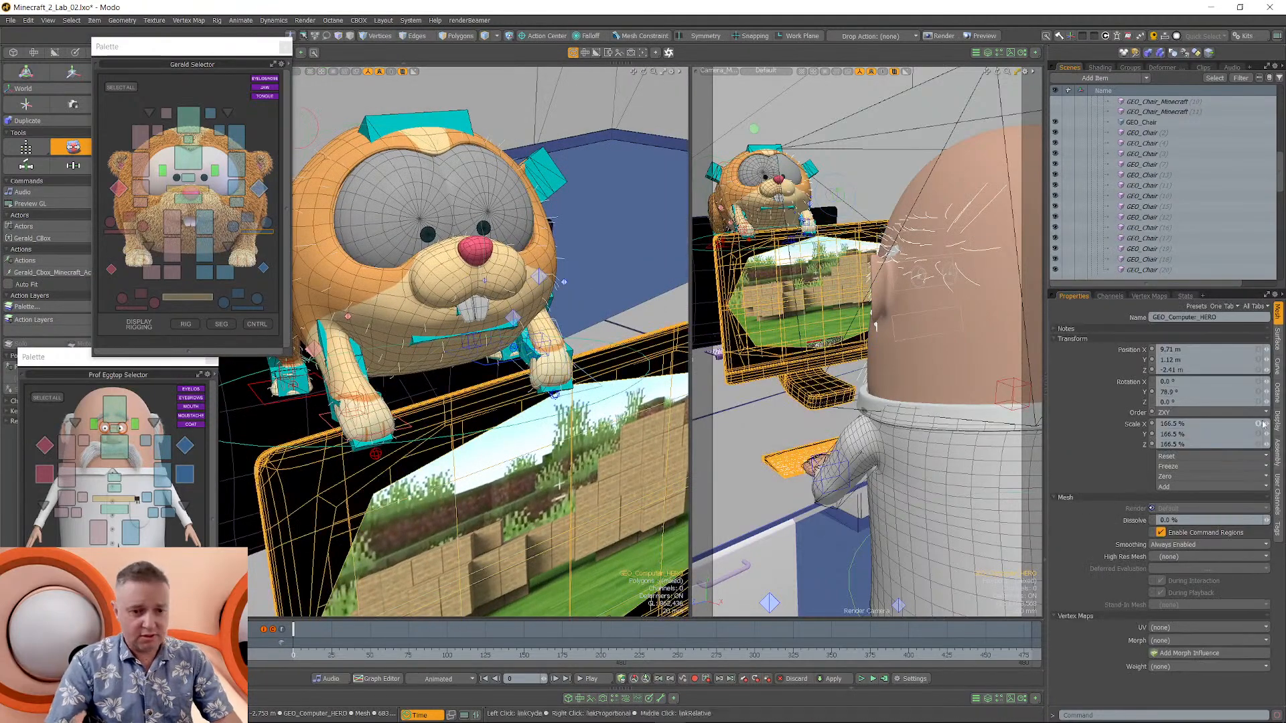
click(1278, 459)
click(1154, 327)
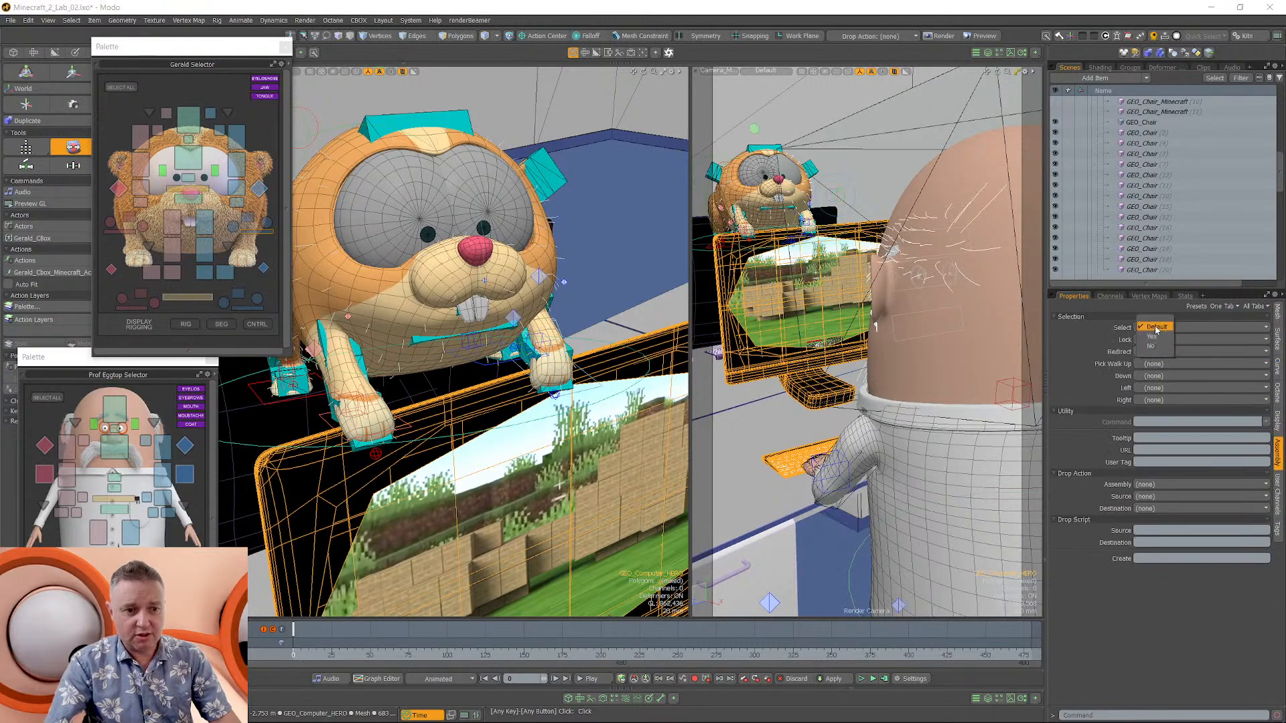
click(1159, 348)
alt+drag(469, 335, 509, 339)
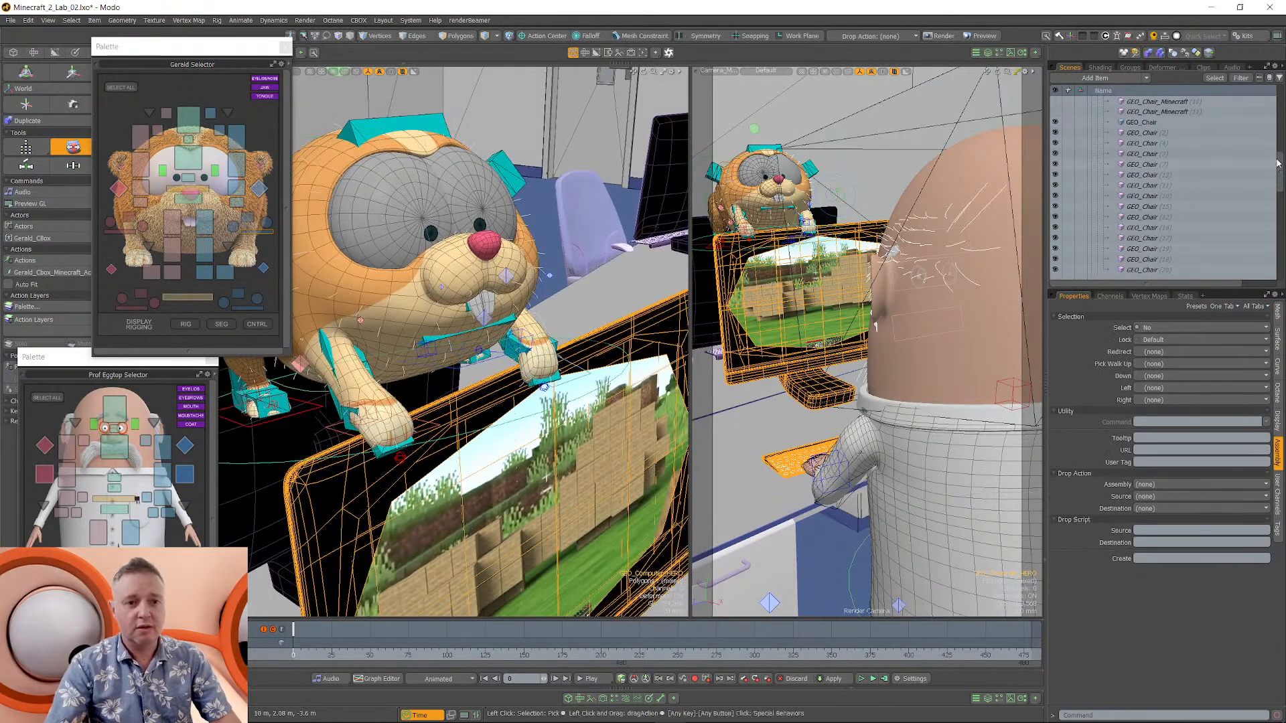
Collapse the GEO_Laboratory_GRP group in the item list.
drag(1280, 173, 1279, 106)
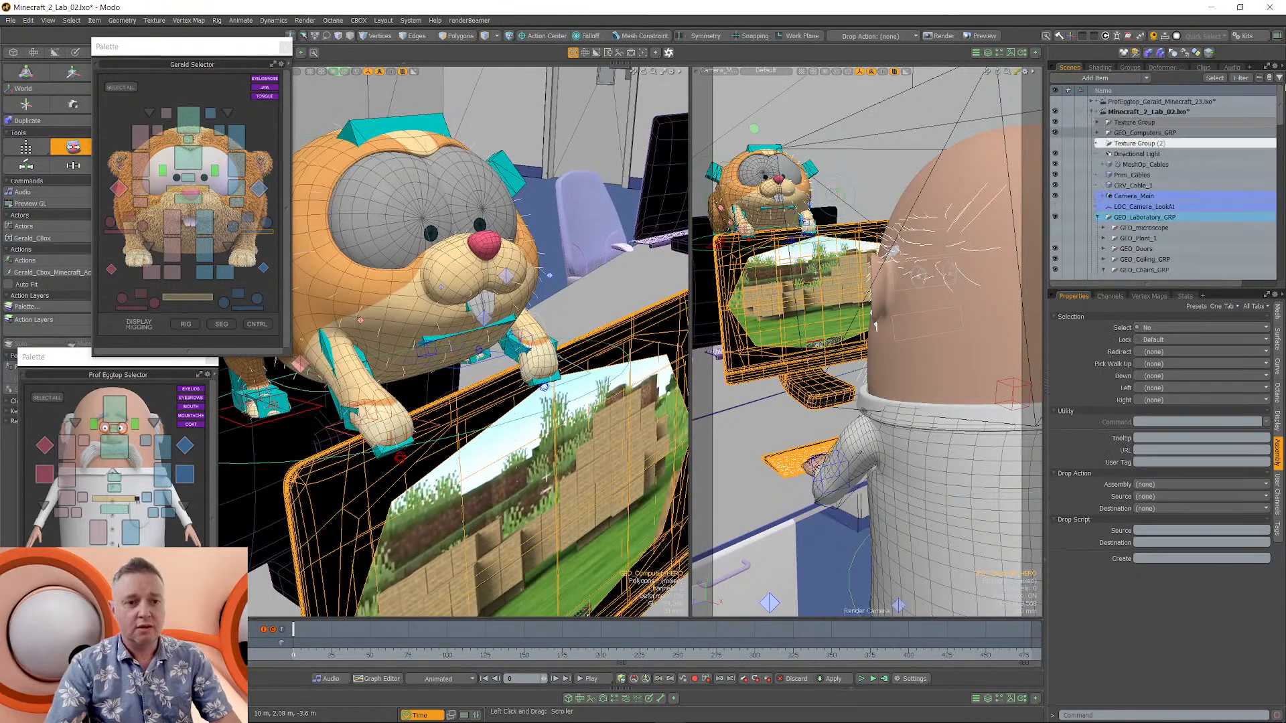
click(1097, 217)
mouse_move(483, 188)
alt+mouse_down()
mouse_move(576, 175)
mouse_move(492, 171)
alt+mouse_up()
click(576, 175)
Make the computer instance GEO_Computer (4) behind Gerald's monitor unselectable by setting its Select option to No.
click(335, 431)
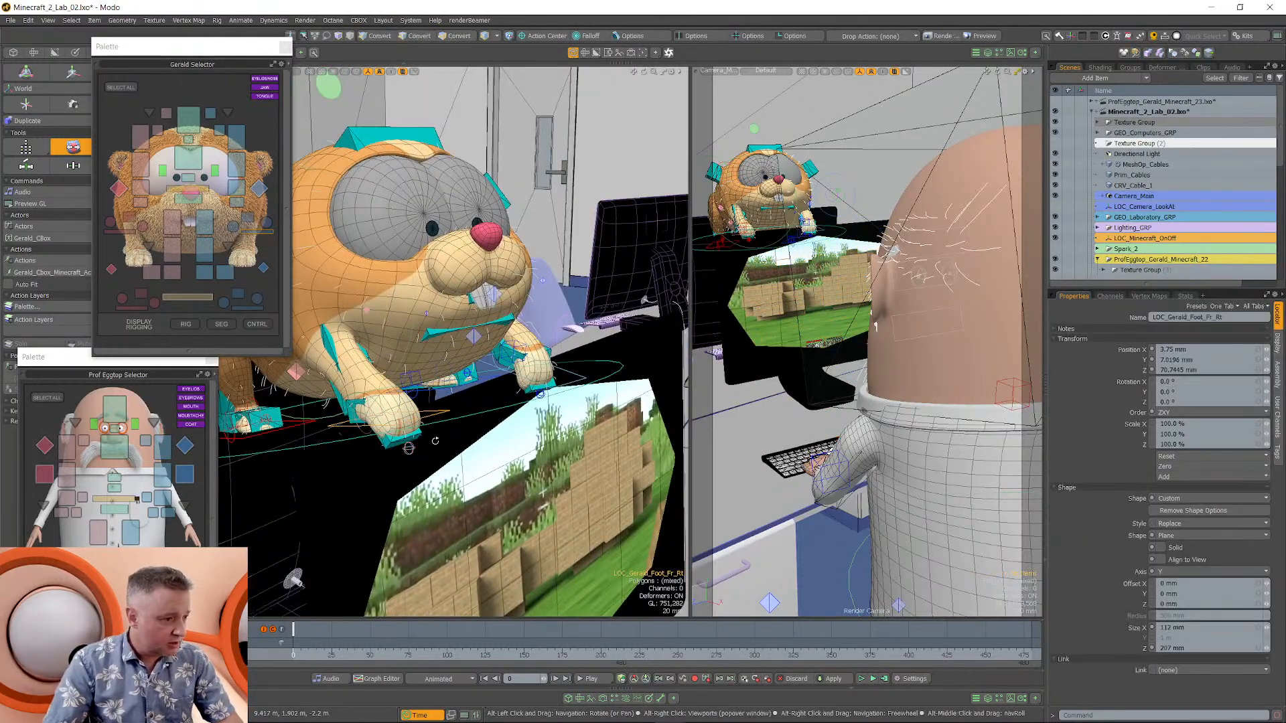
alt+shift+drag(336, 431, 475, 382)
click(351, 473)
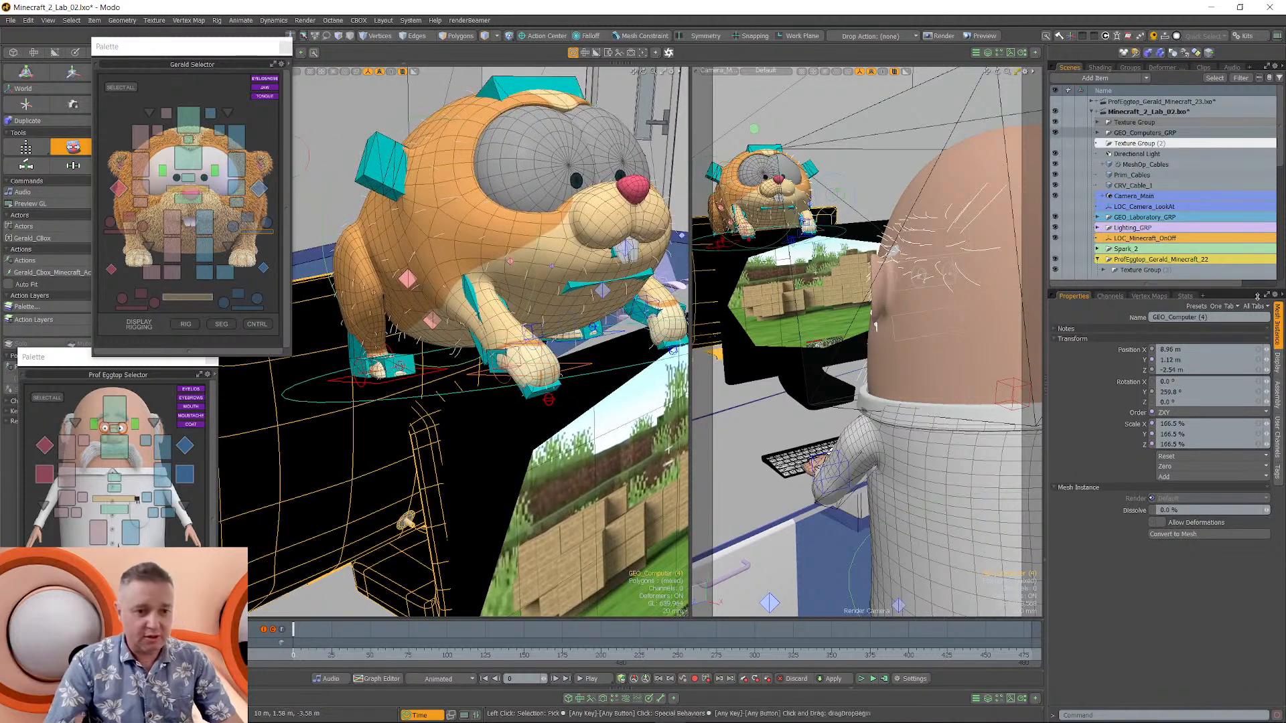
click(1278, 397)
click(1152, 328)
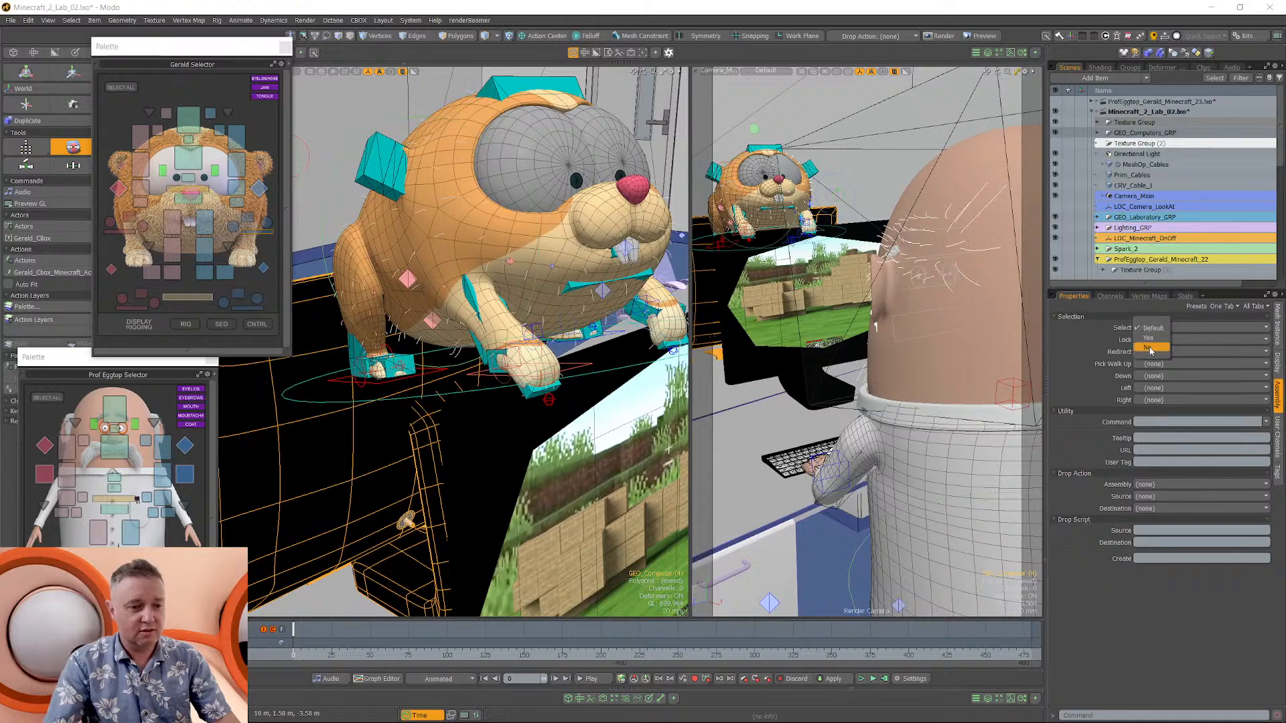
click(1150, 349)
Move Gerald's right front foot sideways to an X position of about 15 mm.
click(426, 401)
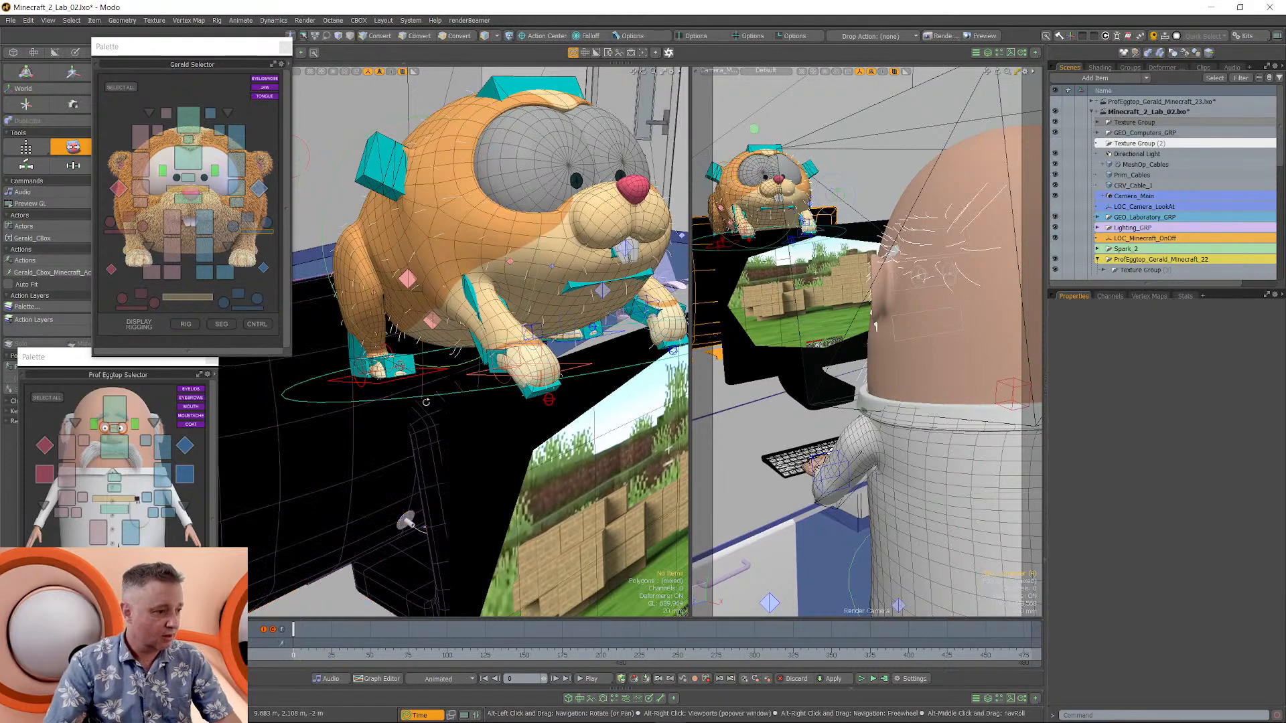
alt+drag(426, 402, 522, 414)
click(526, 360)
key(w)
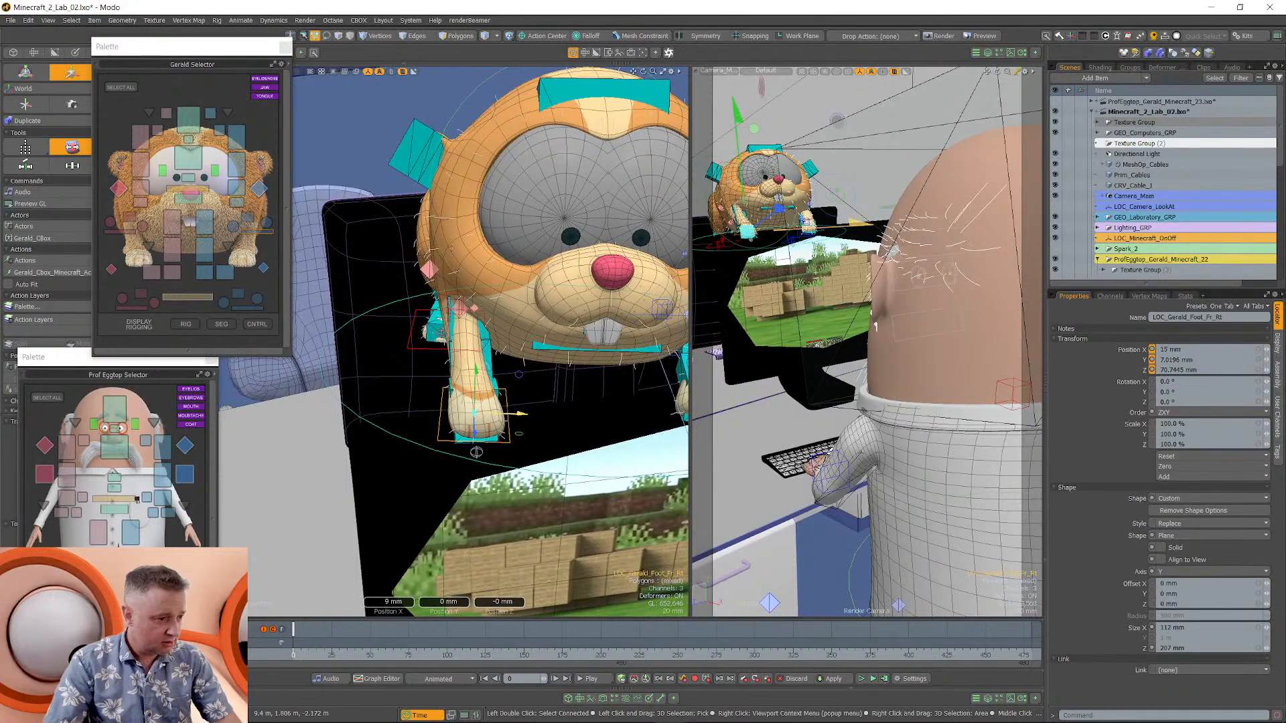
Rotate Gerald's ribcage about 18° around X so his upper body leans forward over the monitor.
alt+drag(476, 452, 468, 375)
click(190, 172)
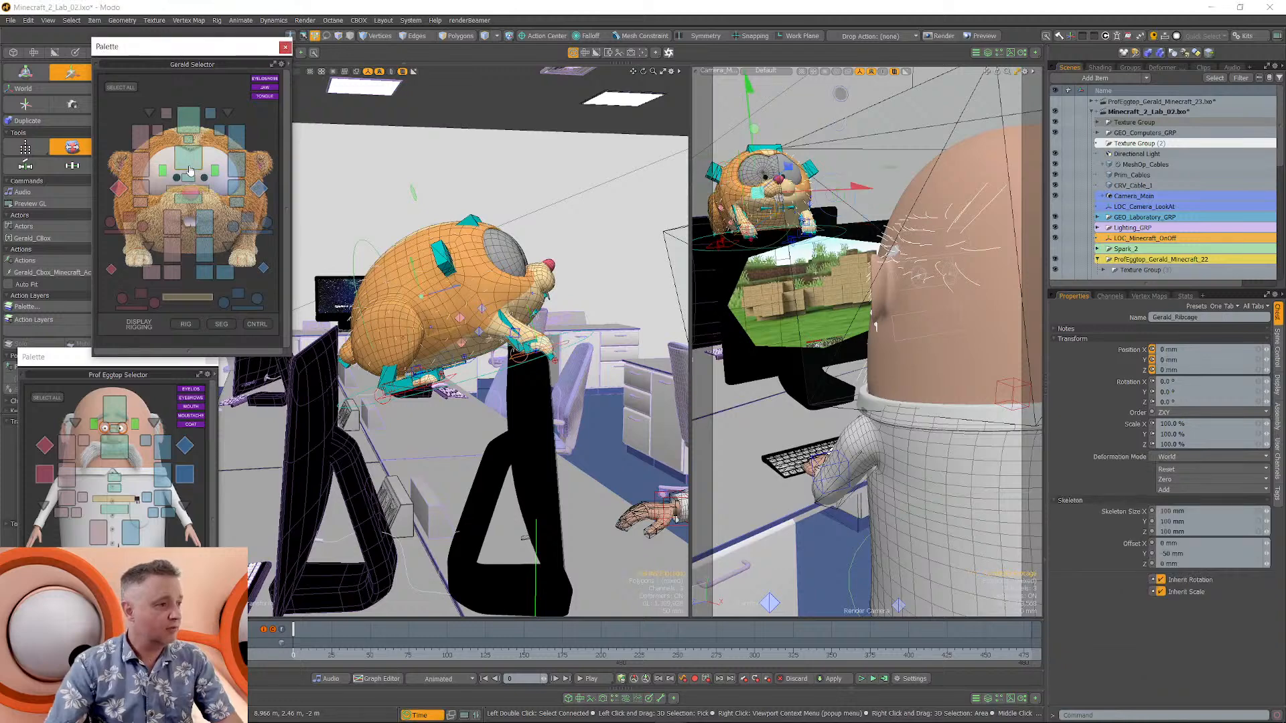
key(e)
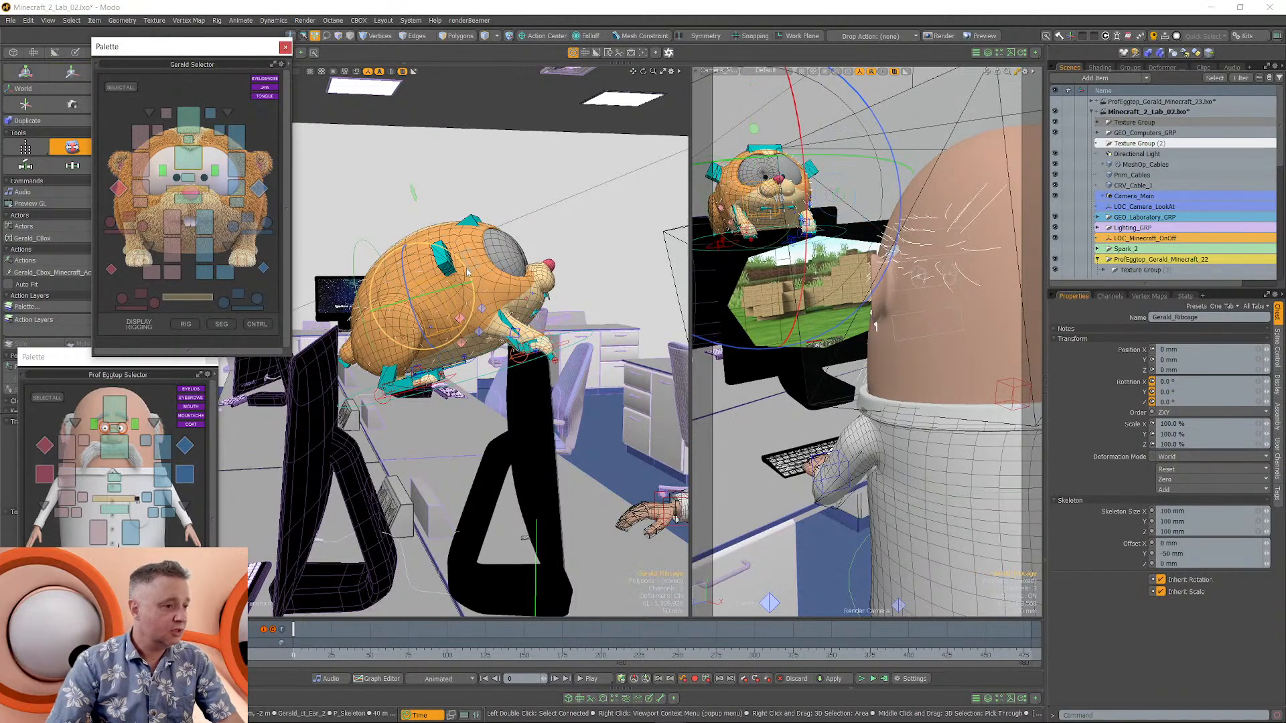
drag(467, 265, 479, 289)
alt+drag(435, 335, 435, 264)
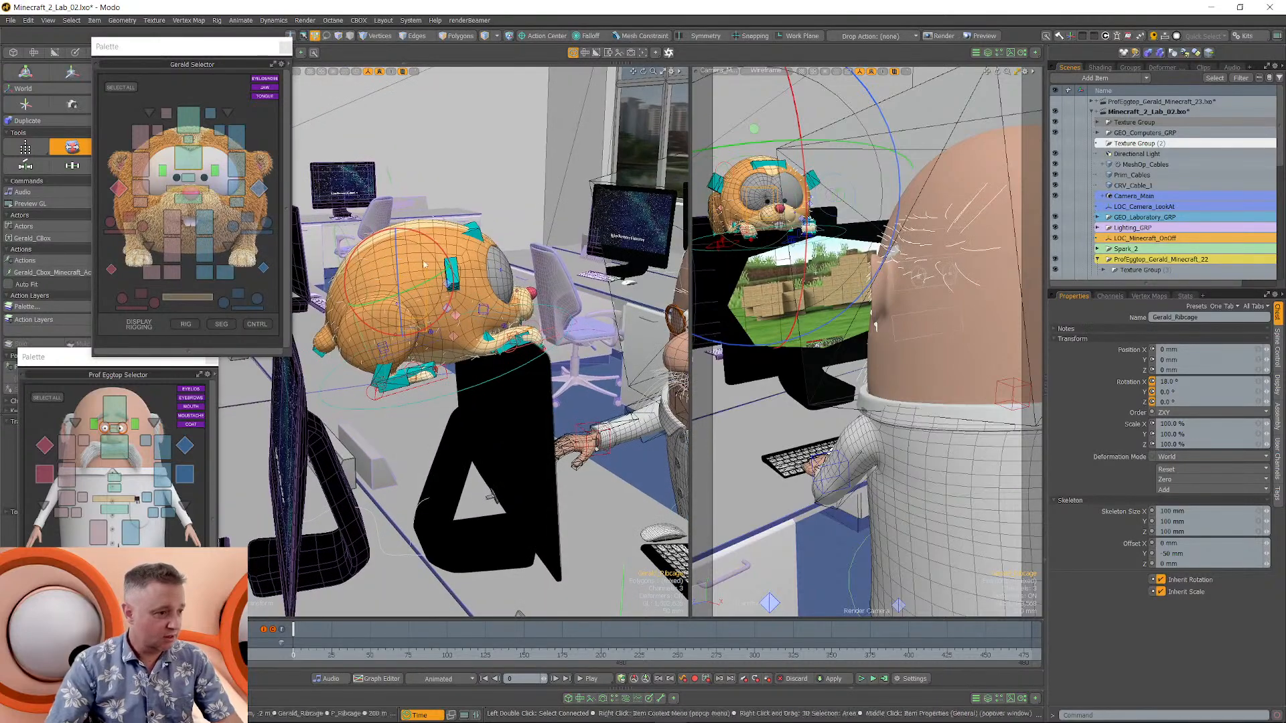
Lower Gerald's pelvis and shift it back to about -46.2 mm in Y and -37.7 mm in Z.
scroll(396, 365, up, 3)
alt+shift+drag(396, 365, 488, 395)
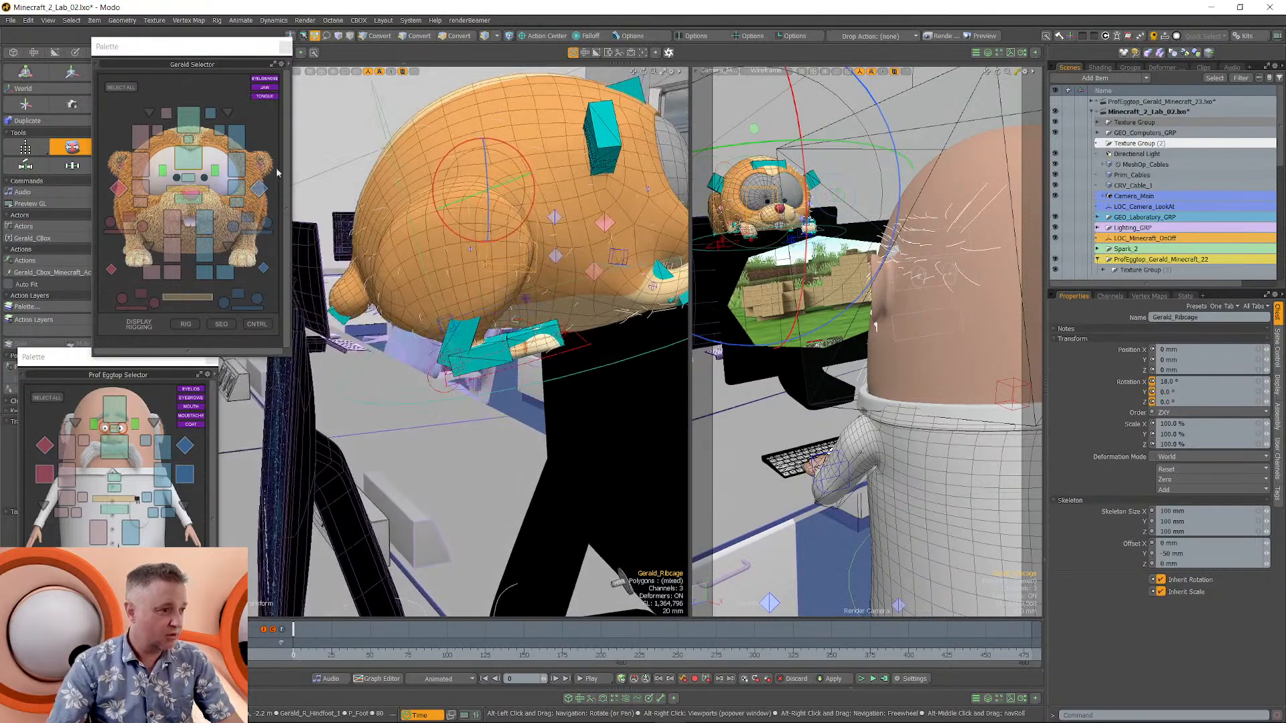
click(187, 197)
scroll(446, 268, down, 2)
mouse_move(446, 269)
alt+shift+mouse_down()
mouse_move(462, 299)
mouse_move(463, 282)
alt+shift+mouse_up()
key(w)
drag(467, 227, 569, 468)
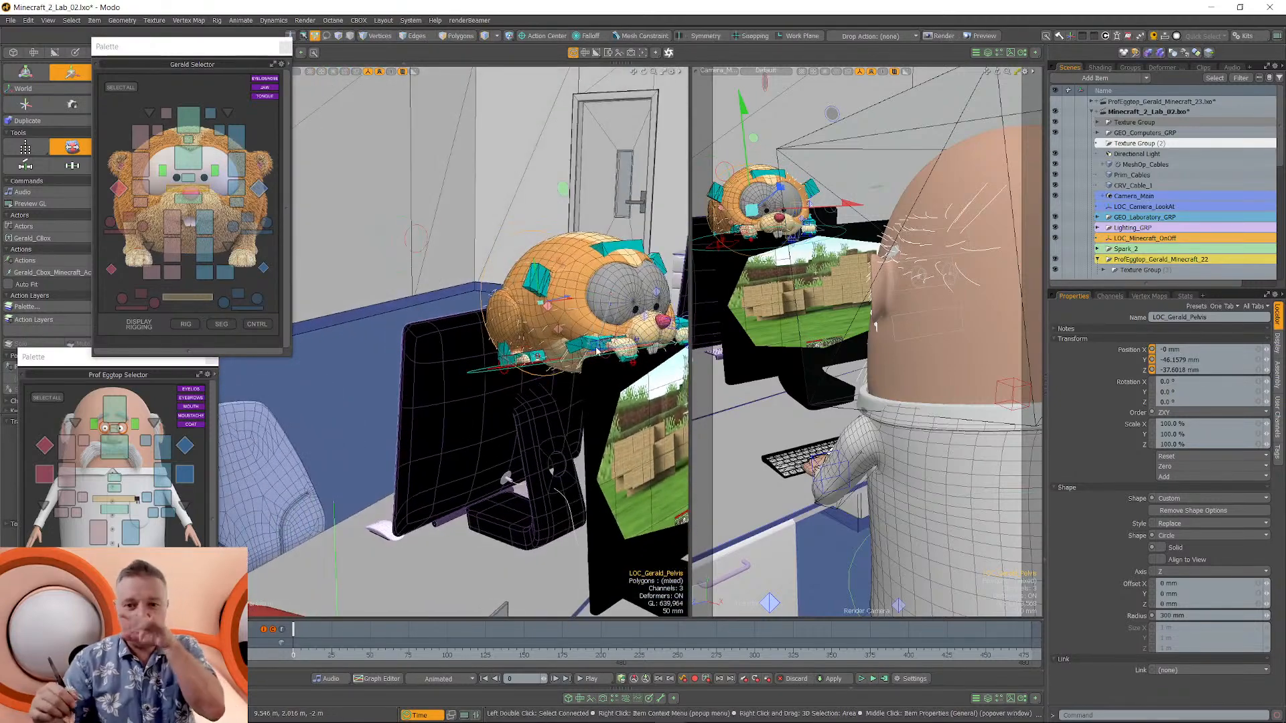
Tilt Gerald's head to about -4° around X.
alt+drag(596, 350, 551, 297)
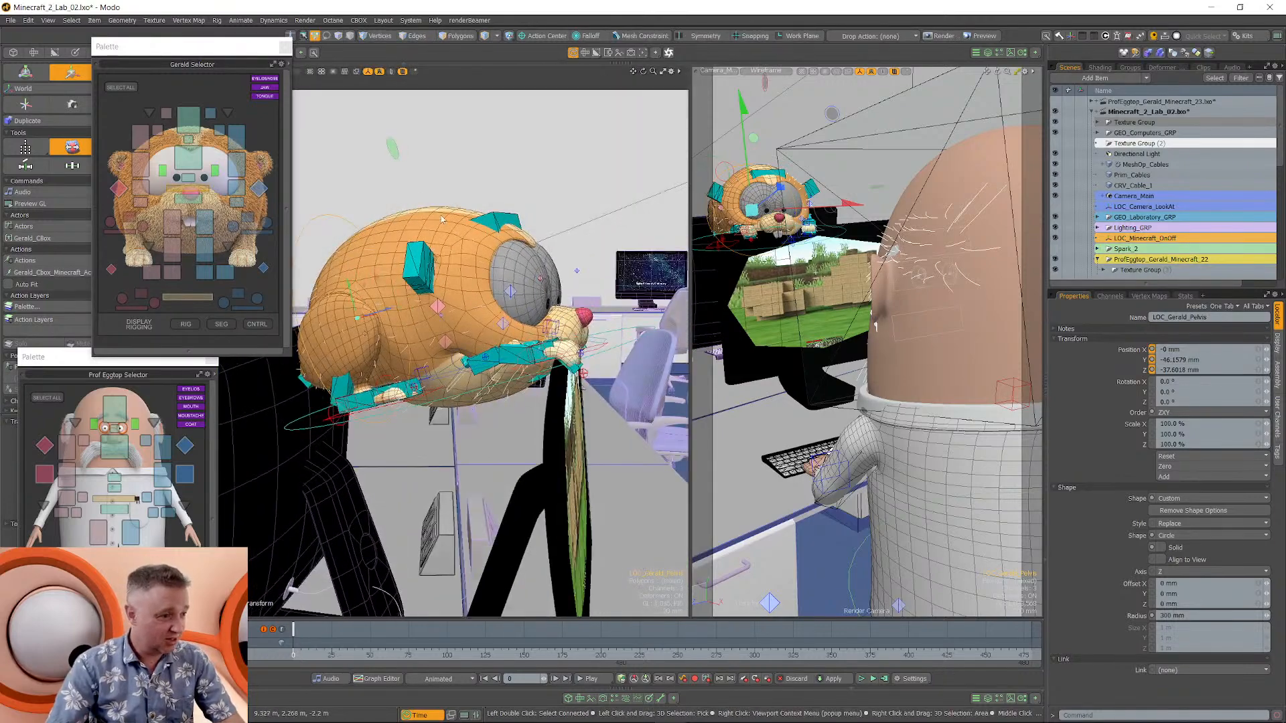
click(497, 233)
alt+drag(496, 232, 522, 308)
alt+drag(630, 351, 493, 345)
alt+drag(489, 396, 459, 479)
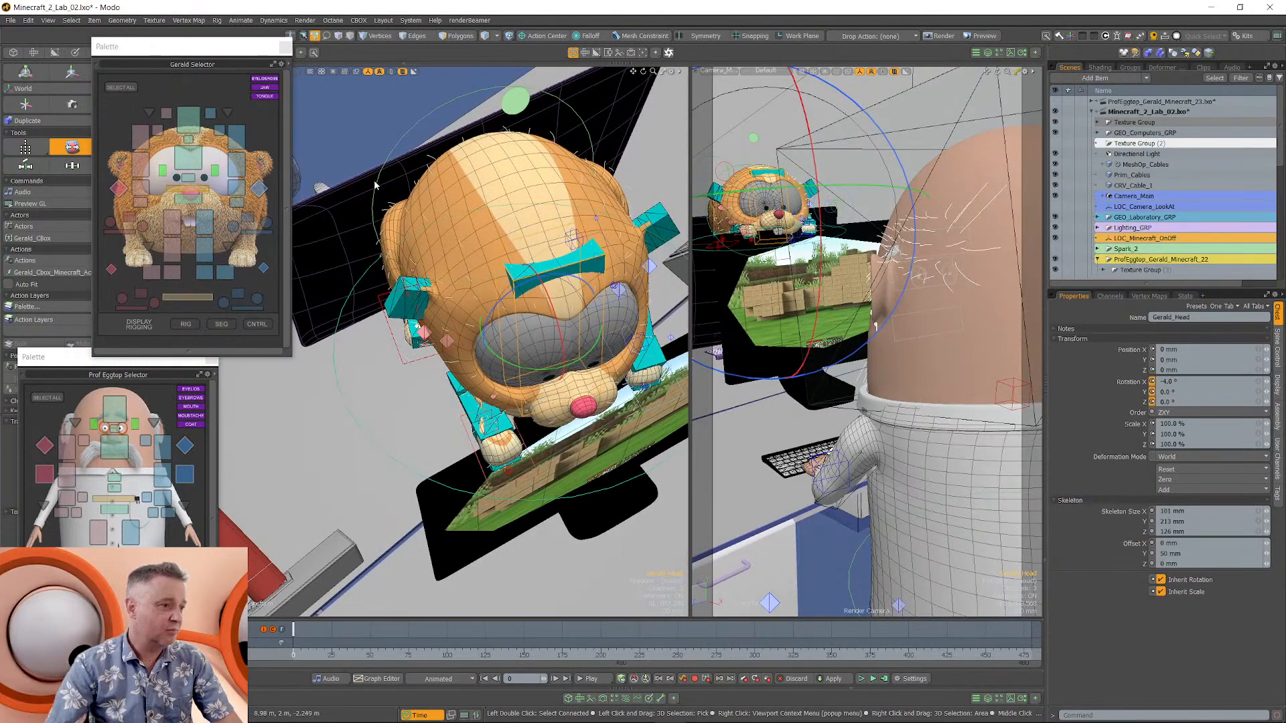
Shift Gerald's pelvis sideways to about -30 mm in X and rotate it 5.5° around Y.
click(441, 231)
key(w)
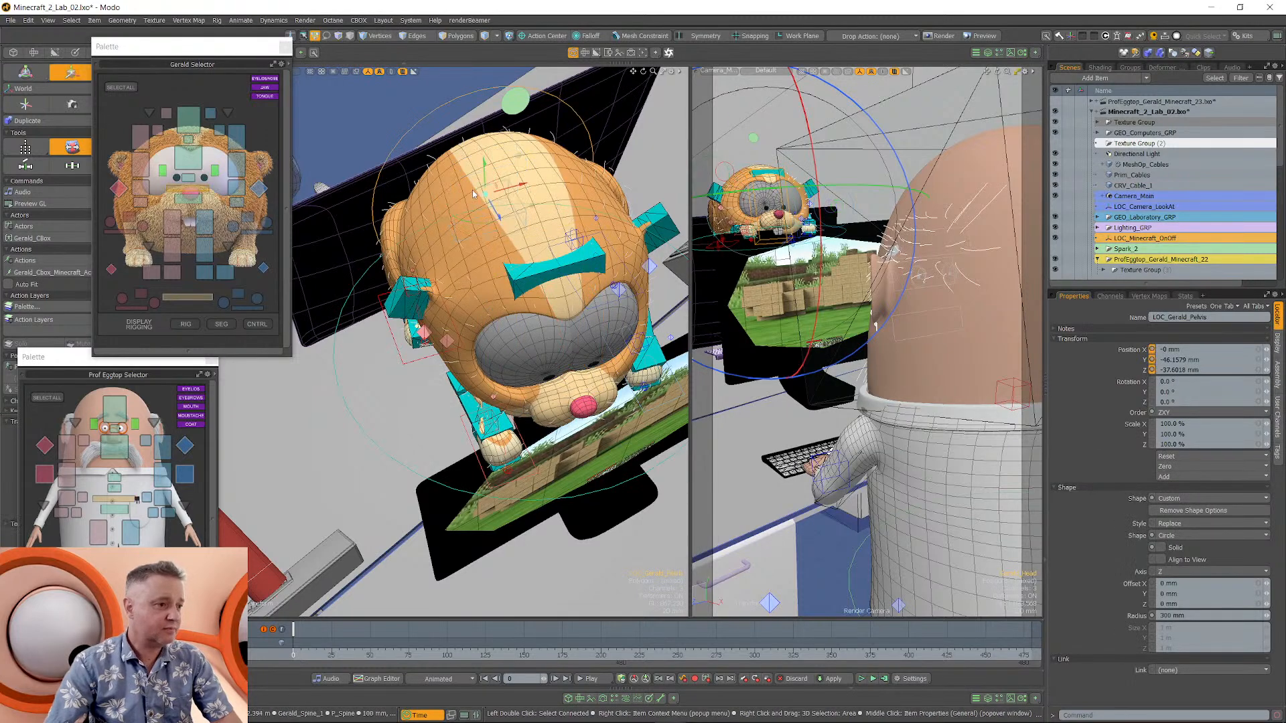
drag(524, 184, 511, 189)
key(e)
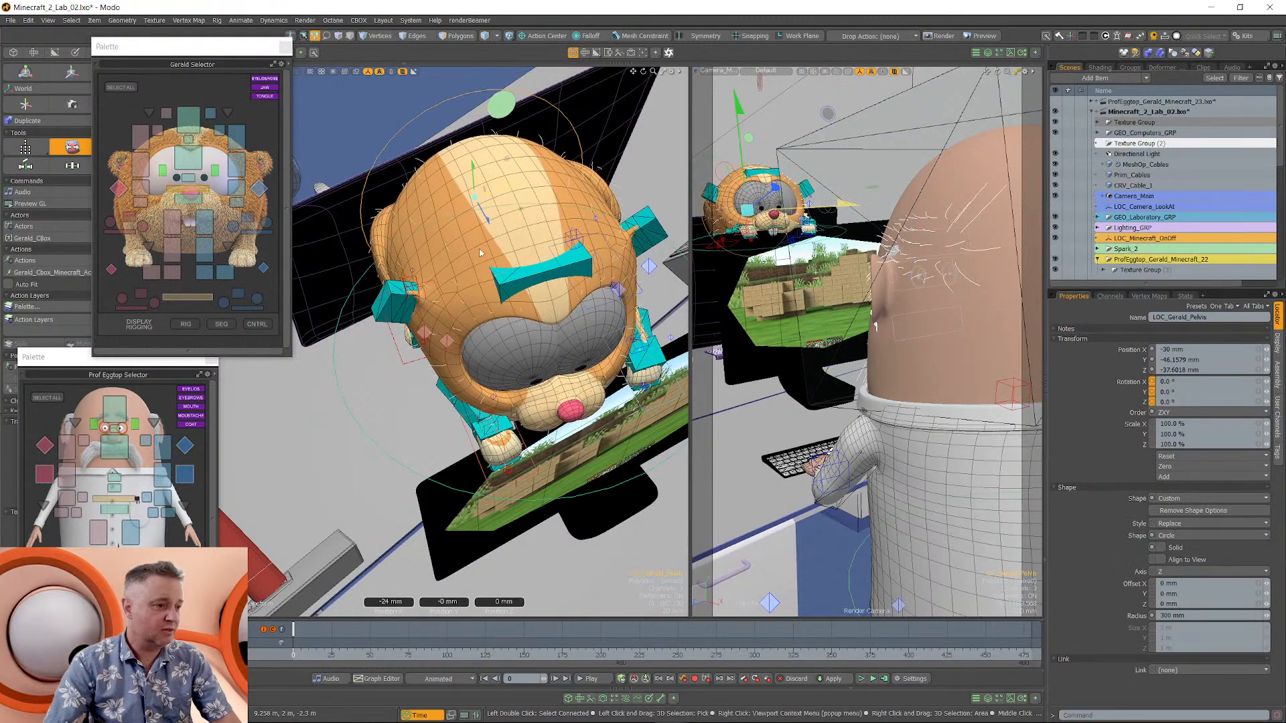
drag(461, 225, 541, 236)
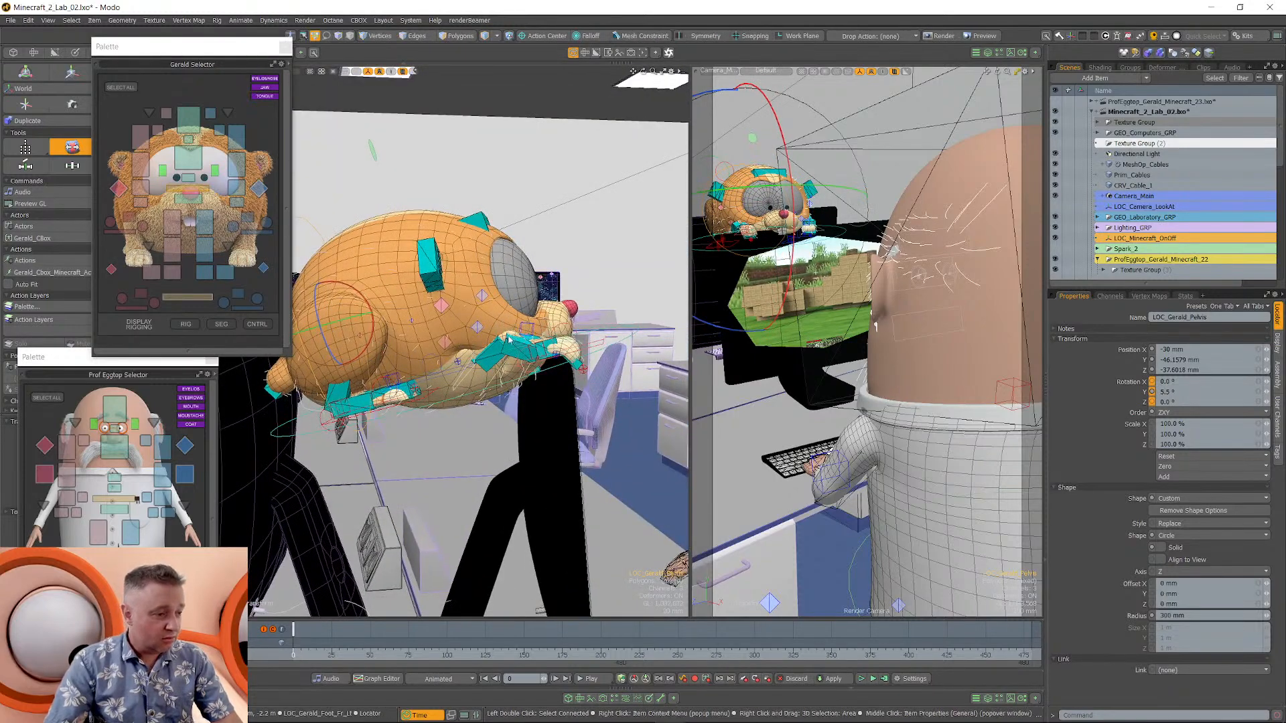
Move Gerald's right front knee control about -134.6 mm in X and -113.3 mm in Y.
alt+drag(502, 494, 422, 484)
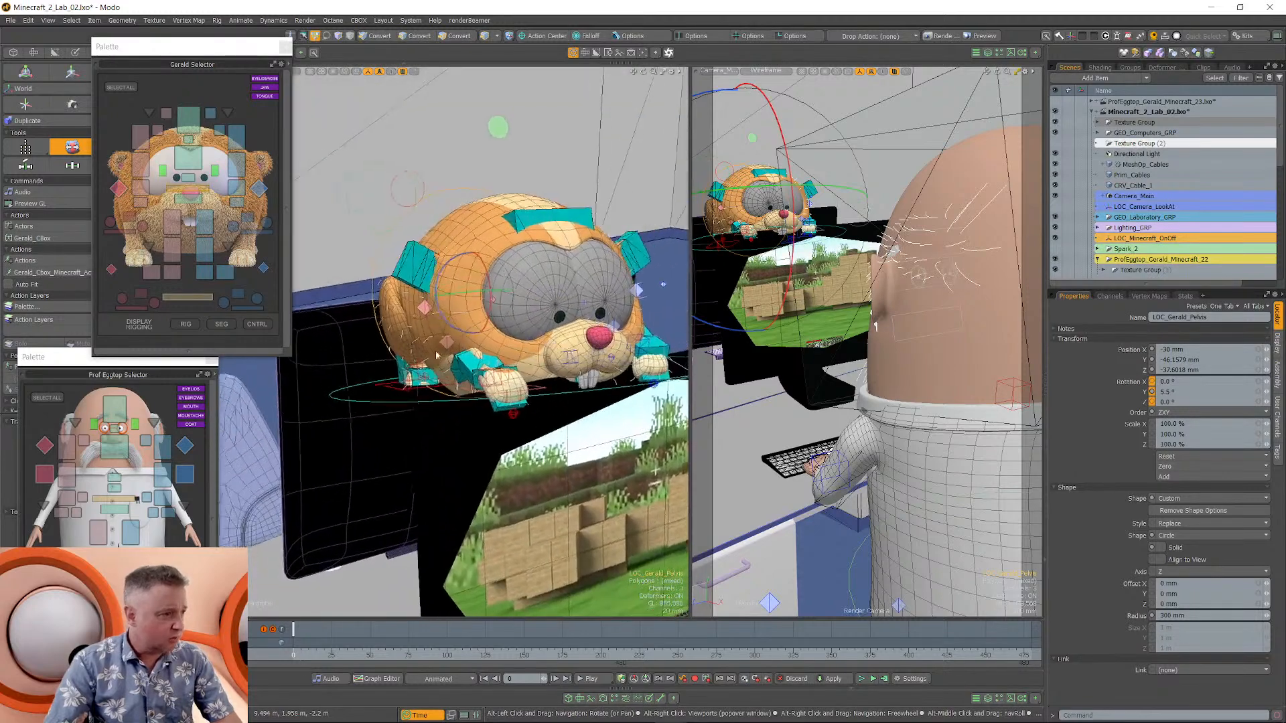
click(120, 191)
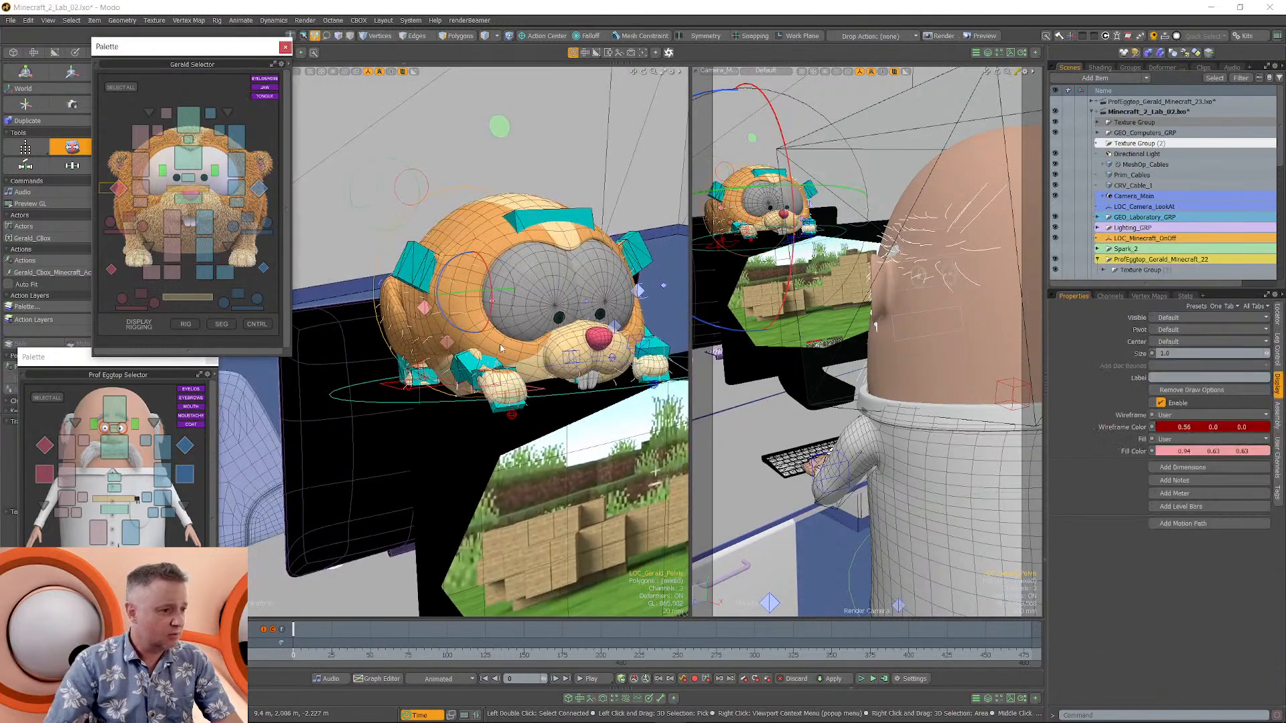
alt+drag(489, 335, 440, 422)
key(w)
mouse_move(399, 362)
mouse_down()
mouse_move(418, 365)
mouse_move(402, 349)
mouse_up()
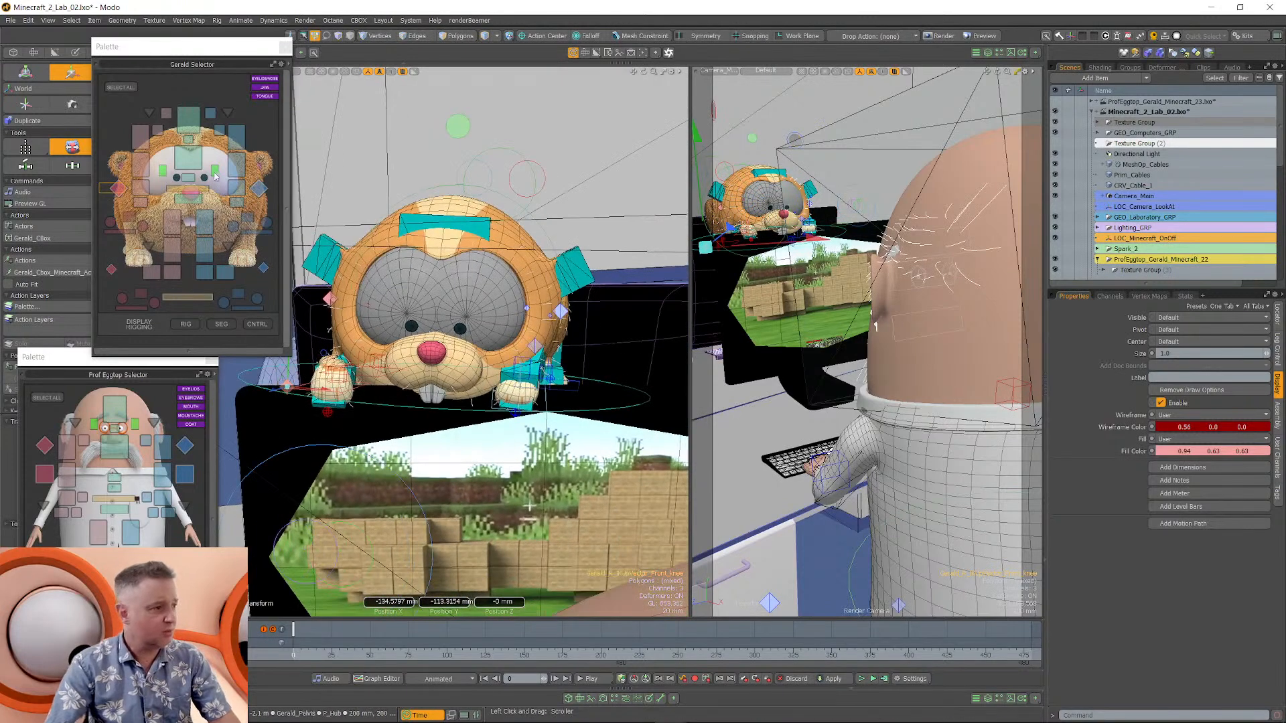
Move Gerald's left front knee control about 102 mm in X and -73.5 mm in Y.
click(261, 190)
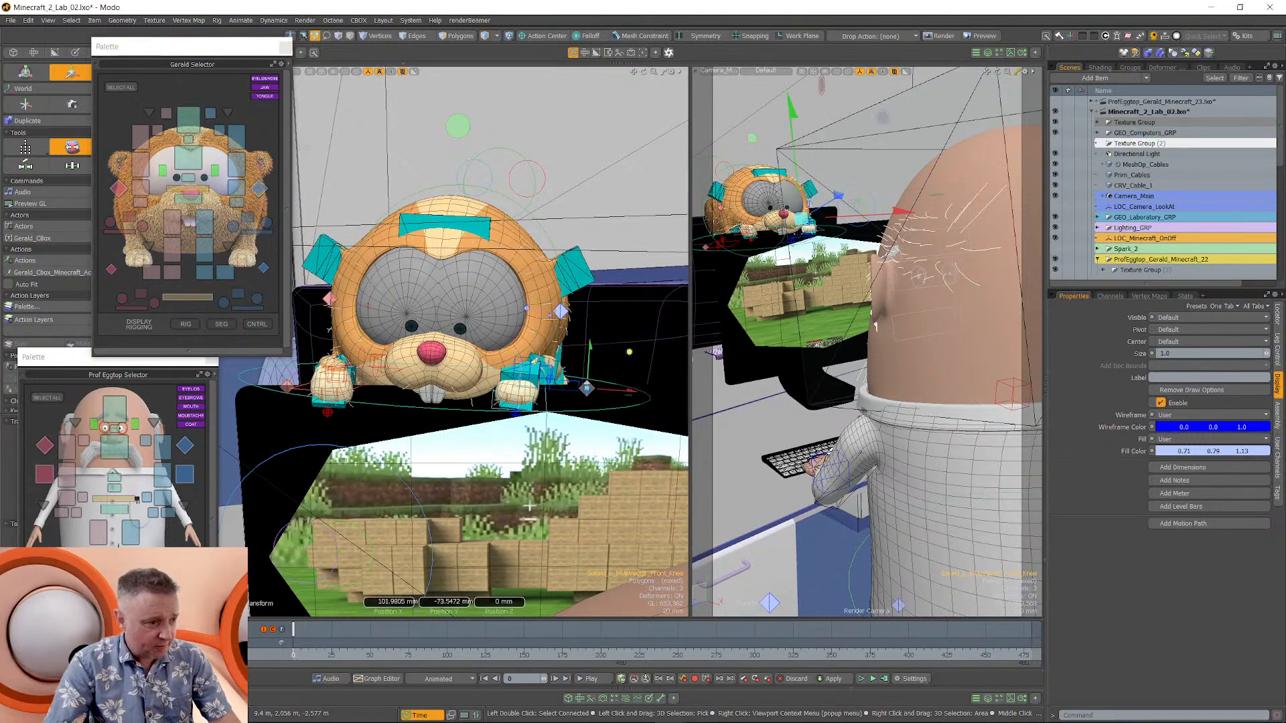
drag(615, 371, 612, 369)
alt+drag(484, 356, 515, 356)
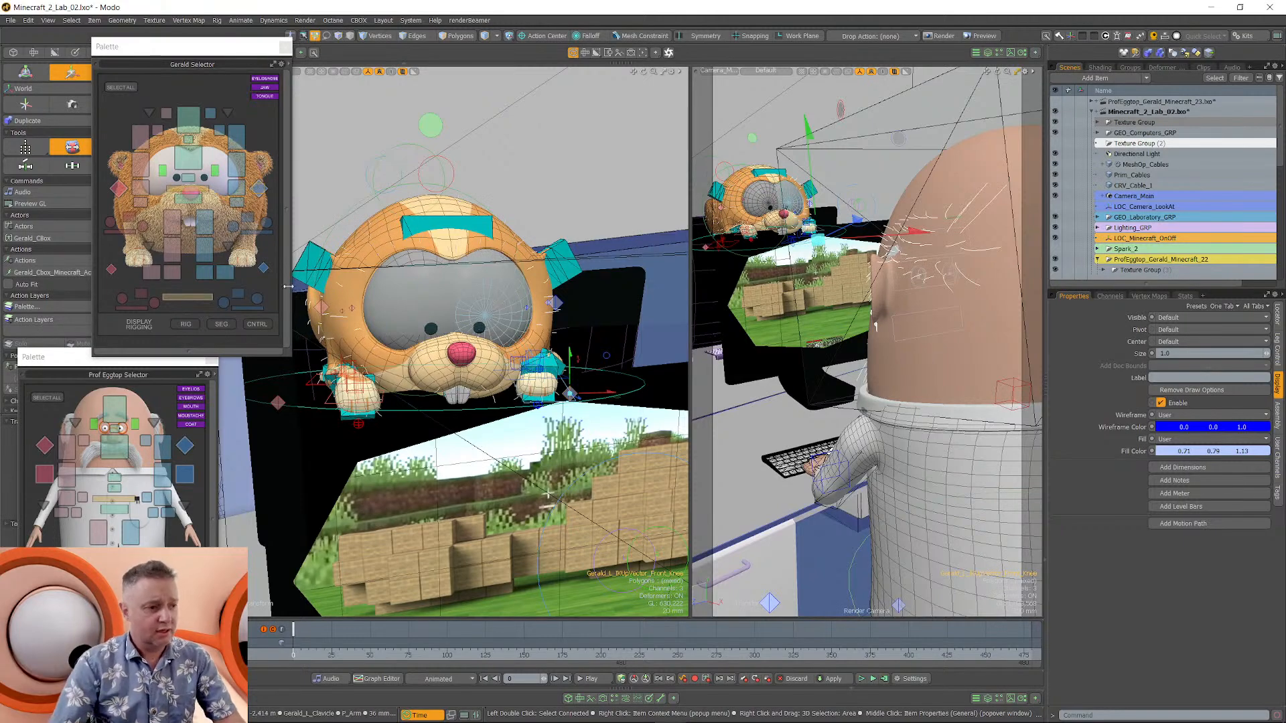
Move Gerald's right back foot about -95.5 mm in Y and -43.5 mm in Z, and reposition his left back foot.
alt+drag(404, 333, 418, 375)
click(289, 447)
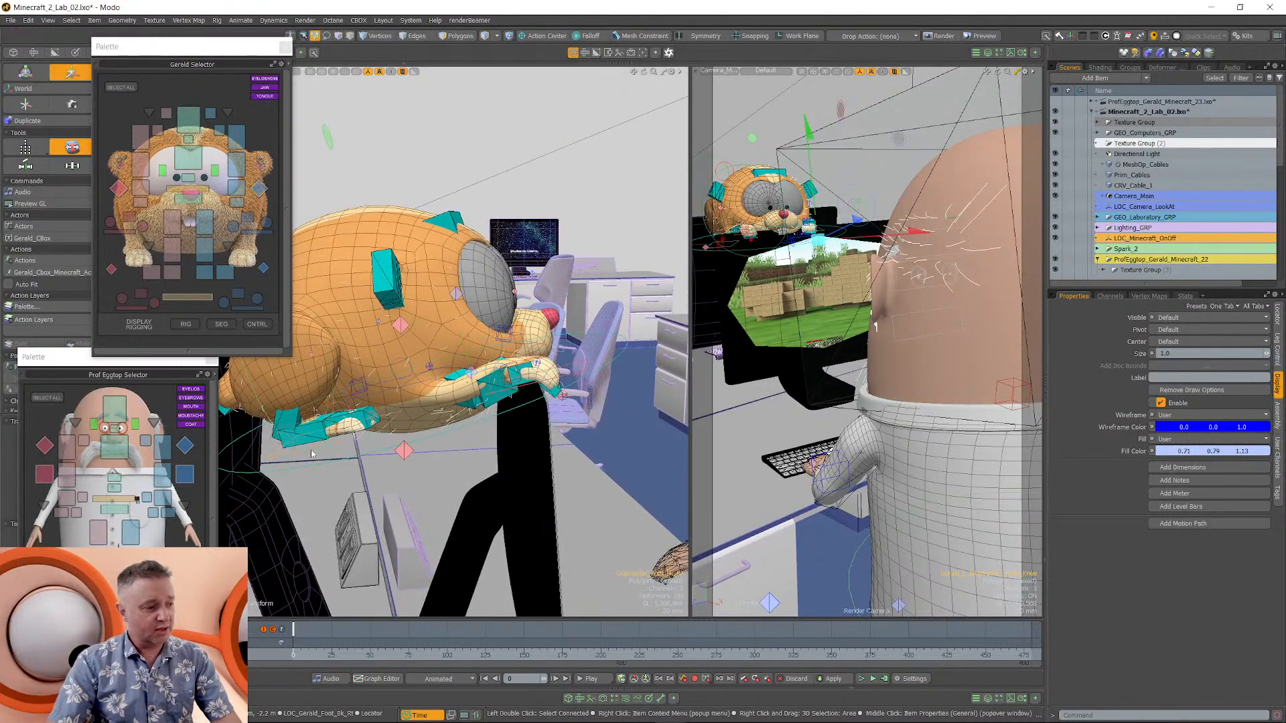
alt+drag(399, 436, 442, 414)
alt+drag(442, 414, 543, 454)
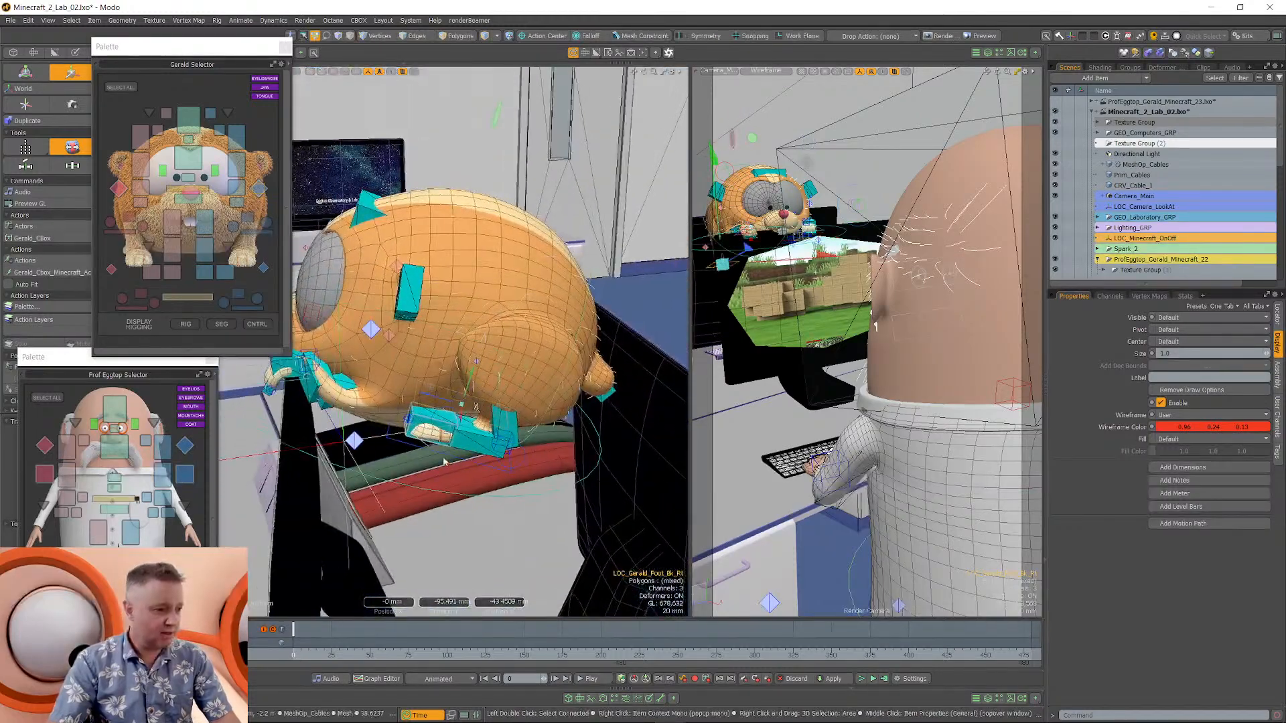
alt+drag(444, 460, 576, 479)
ctrl+alt+drag(576, 478, 630, 387)
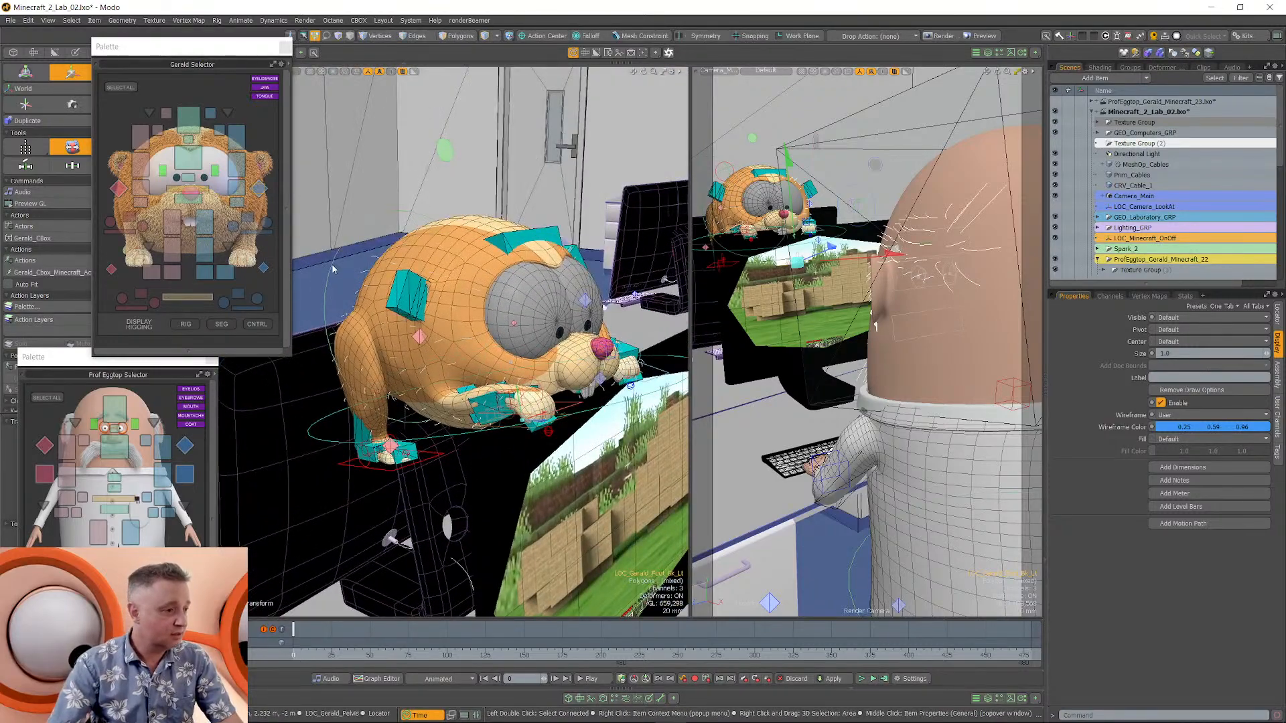
Shift Gerald's pelvis about -12 mm in Z.
alt+drag(328, 280, 521, 330)
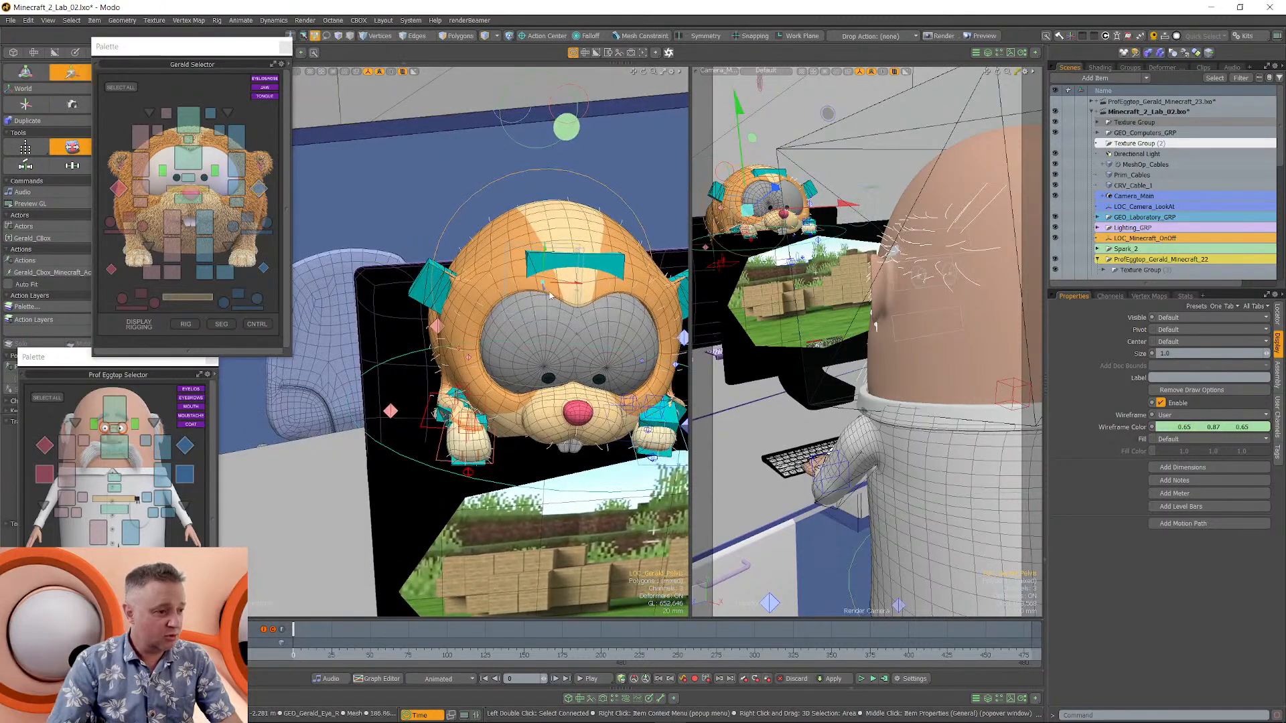
drag(775, 188, 774, 190)
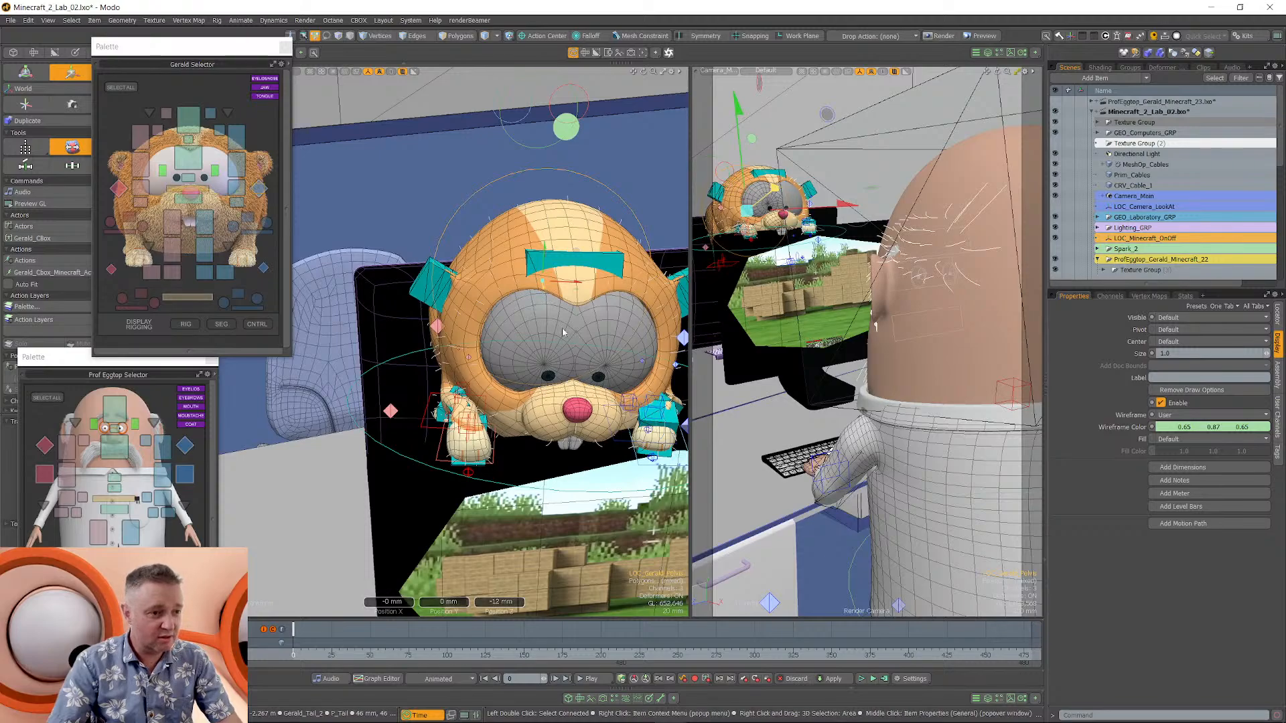
alt+drag(563, 332, 497, 413)
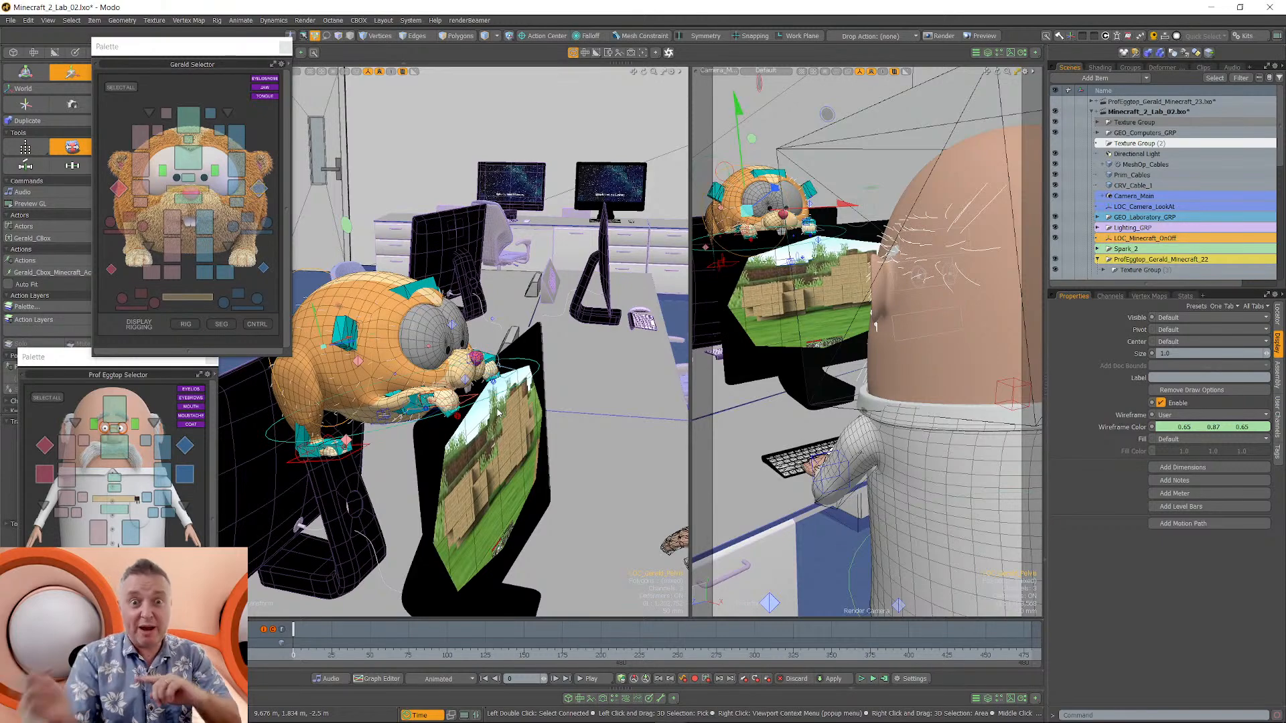
Check Gerald's perched pose from several angles and save the scene as a new incremental version.
alt+drag(497, 412, 401, 375)
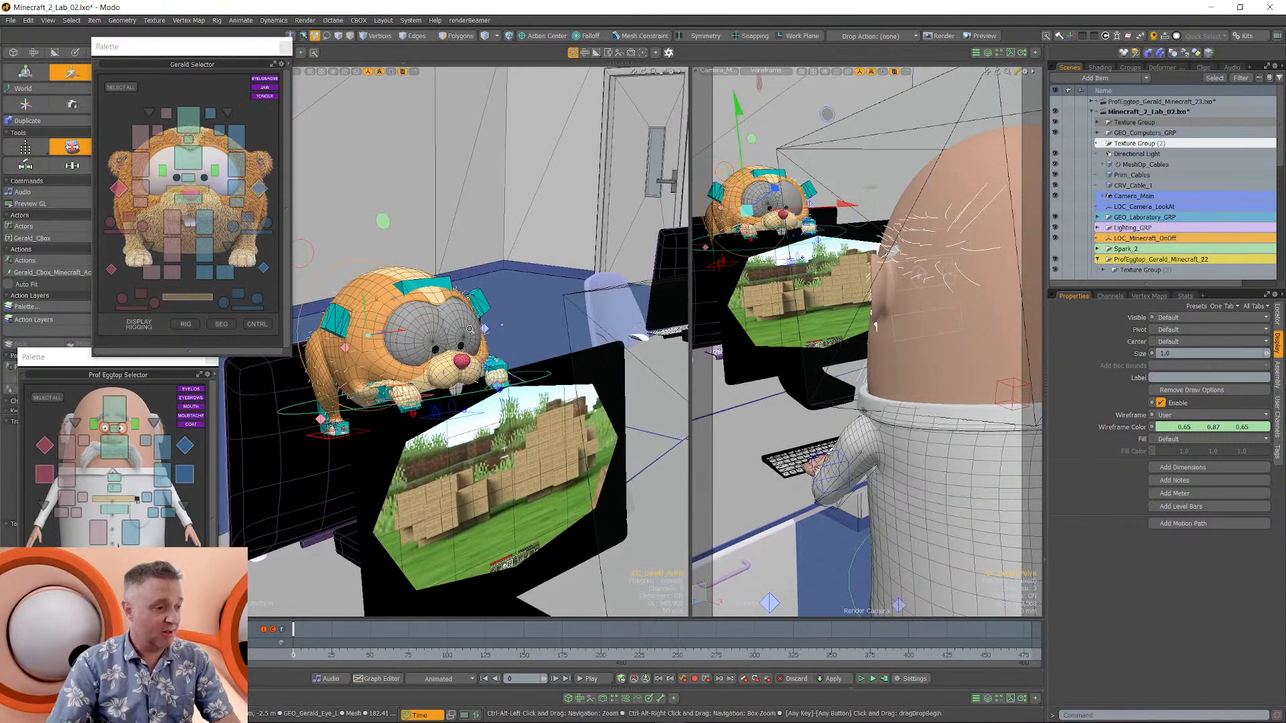
ctrl+alt+drag(469, 321, 419, 301)
alt+shift+drag(419, 301, 484, 291)
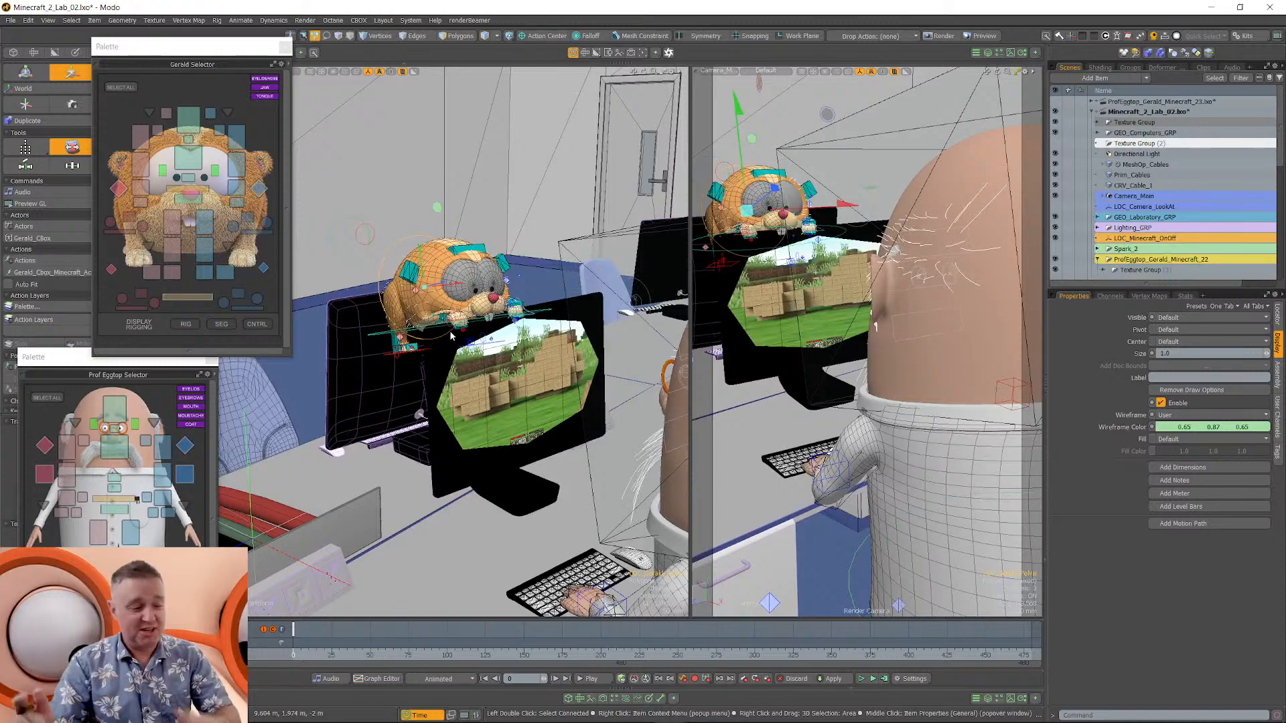
scroll(509, 281, up, 2)
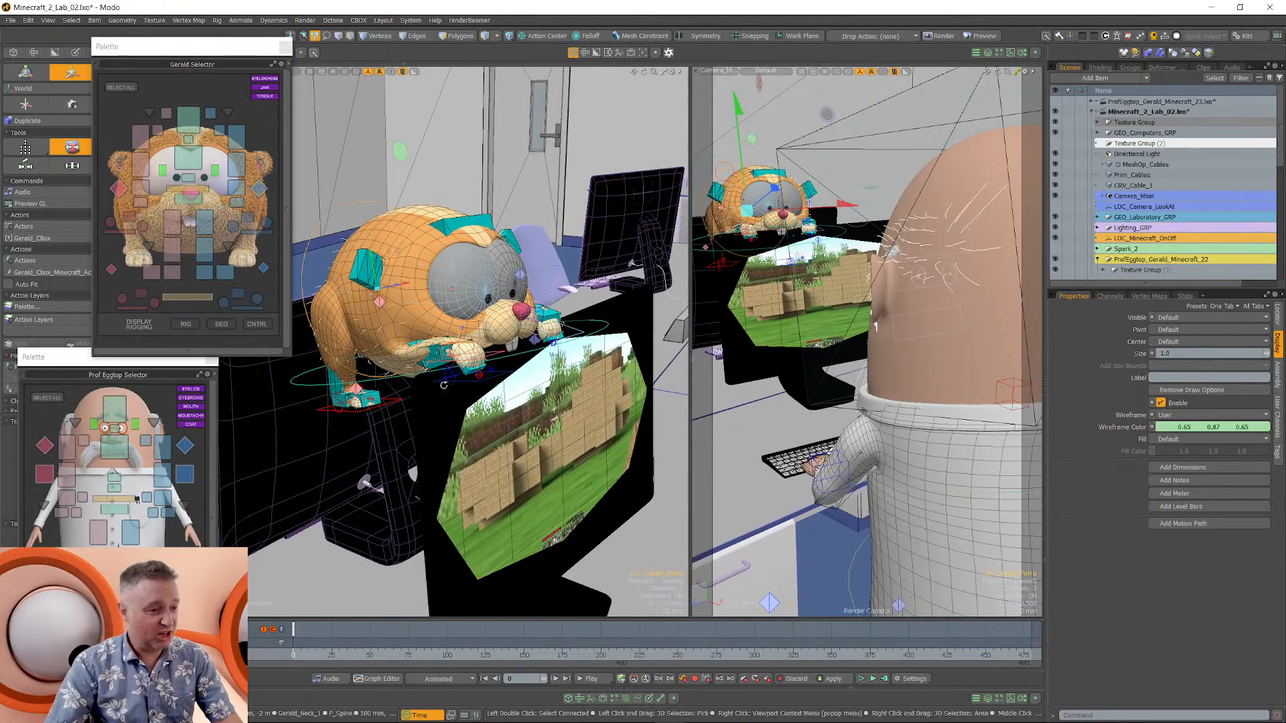
alt+drag(493, 281, 408, 392)
click(10, 20)
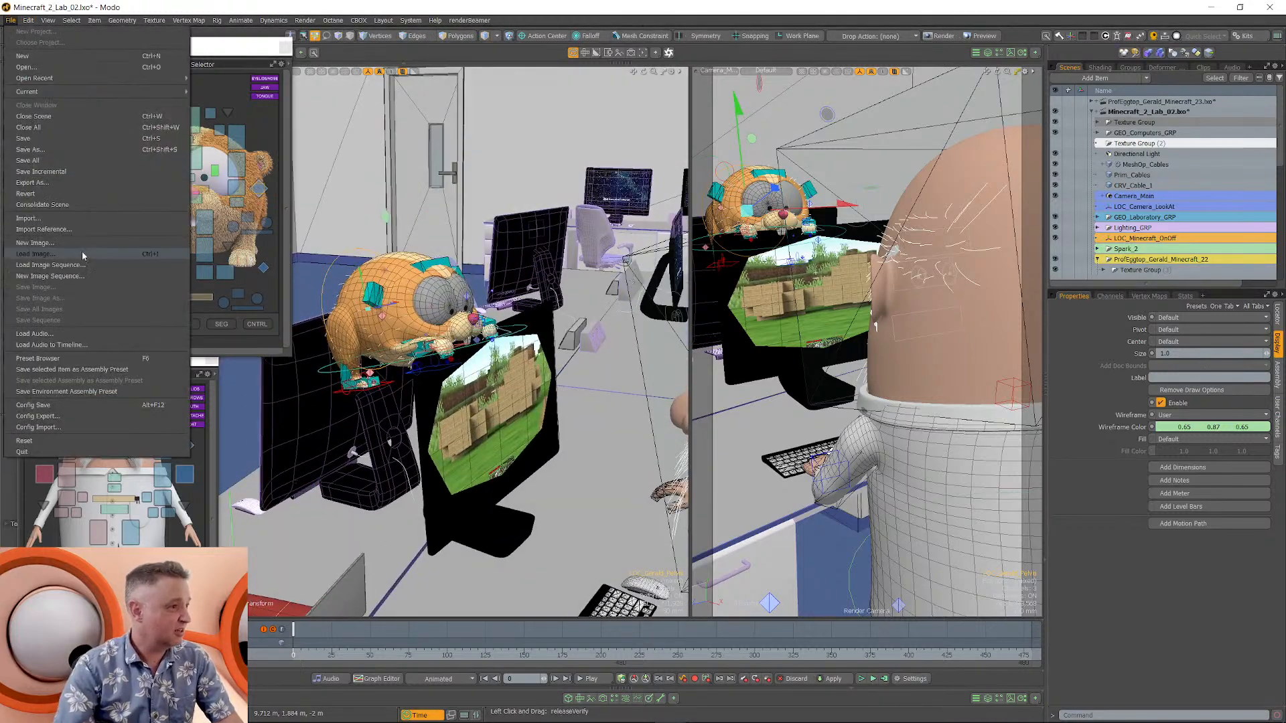
click(63, 172)
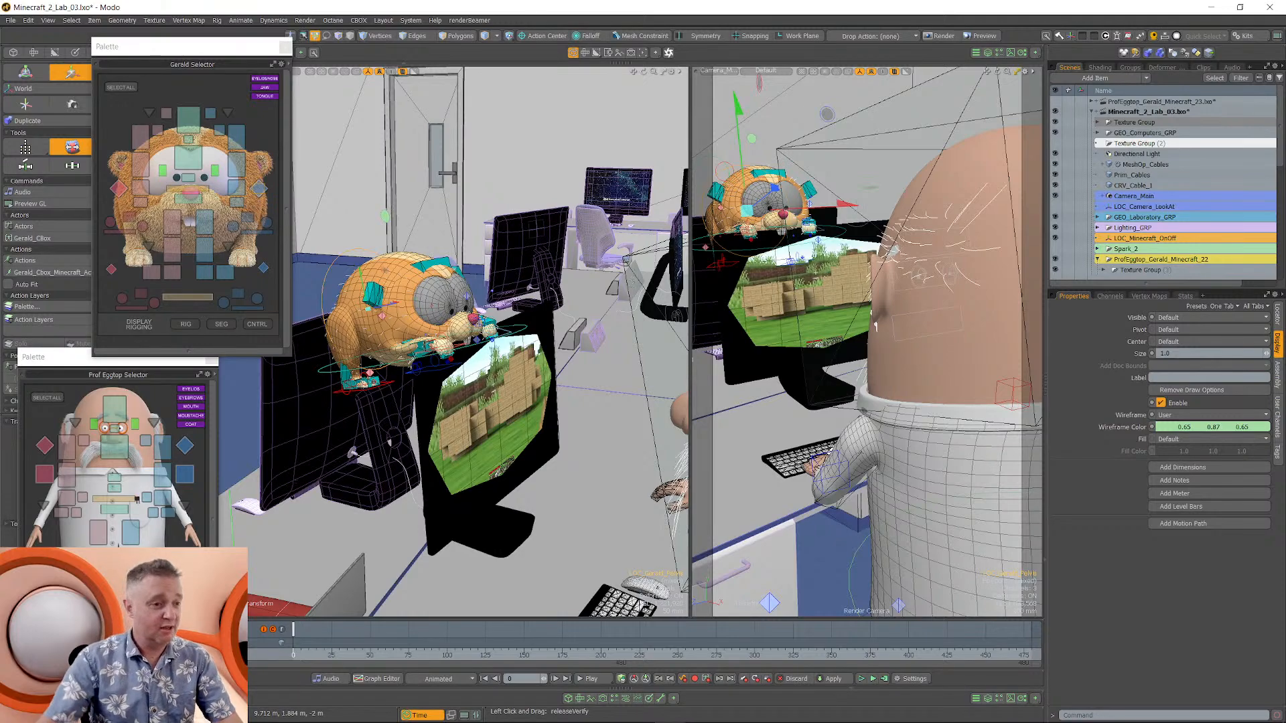
Raise the professor's left hand slightly above the keyboard and select the base joint of its pinky finger.
alt+drag(569, 408, 542, 410)
click(534, 516)
alt+drag(562, 455, 580, 332)
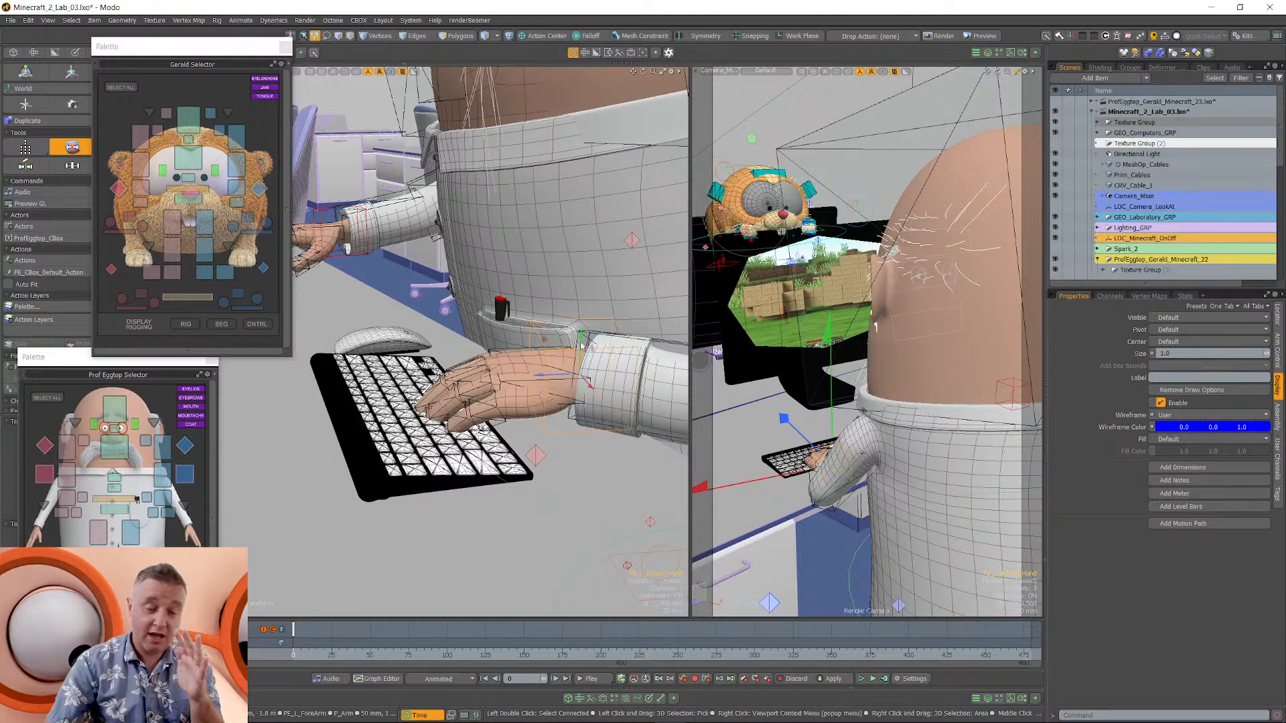
mouse_move(494, 409)
mouse_down()
mouse_move(494, 381)
mouse_move(509, 436)
mouse_move(479, 399)
mouse_move(491, 386)
mouse_up()
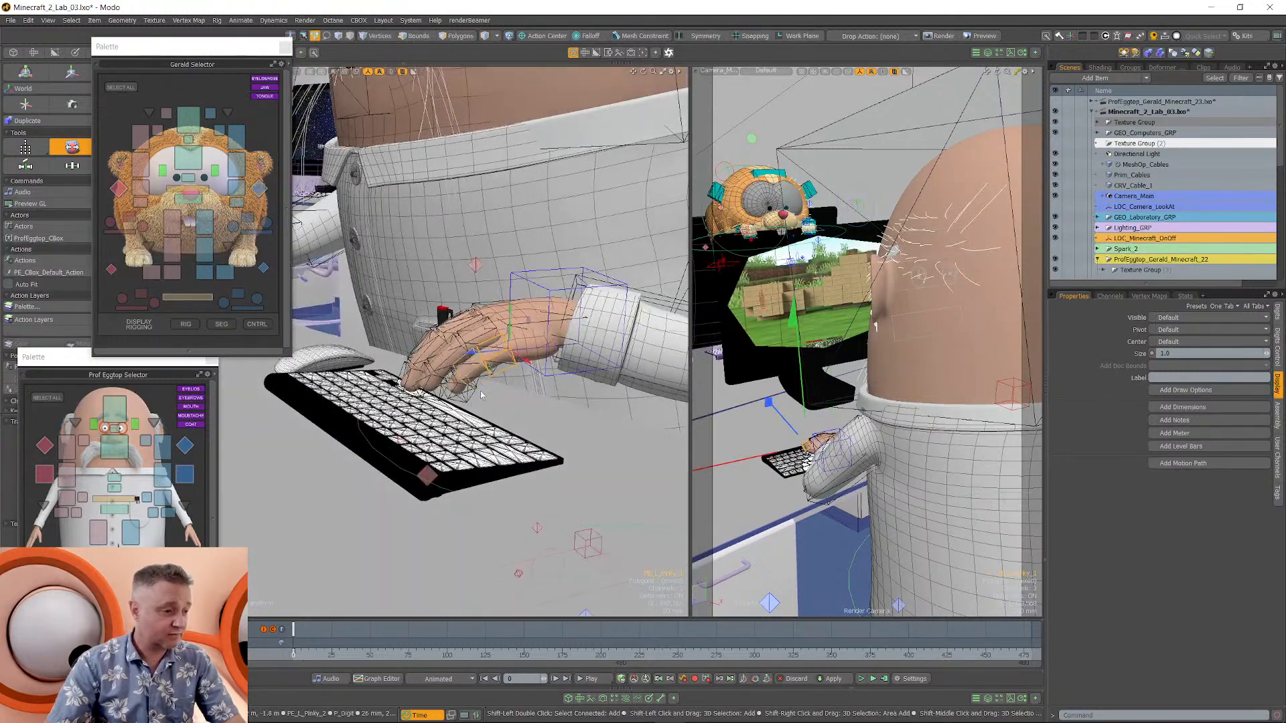
click(497, 377)
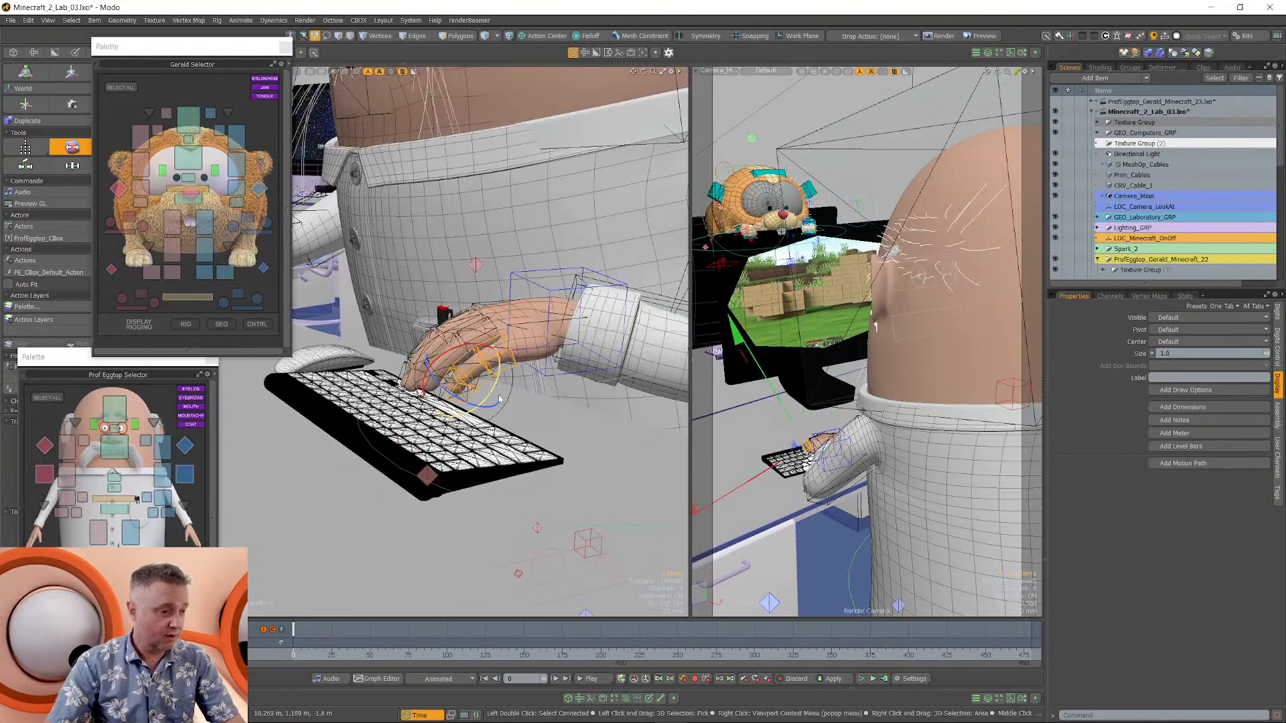
click(495, 376)
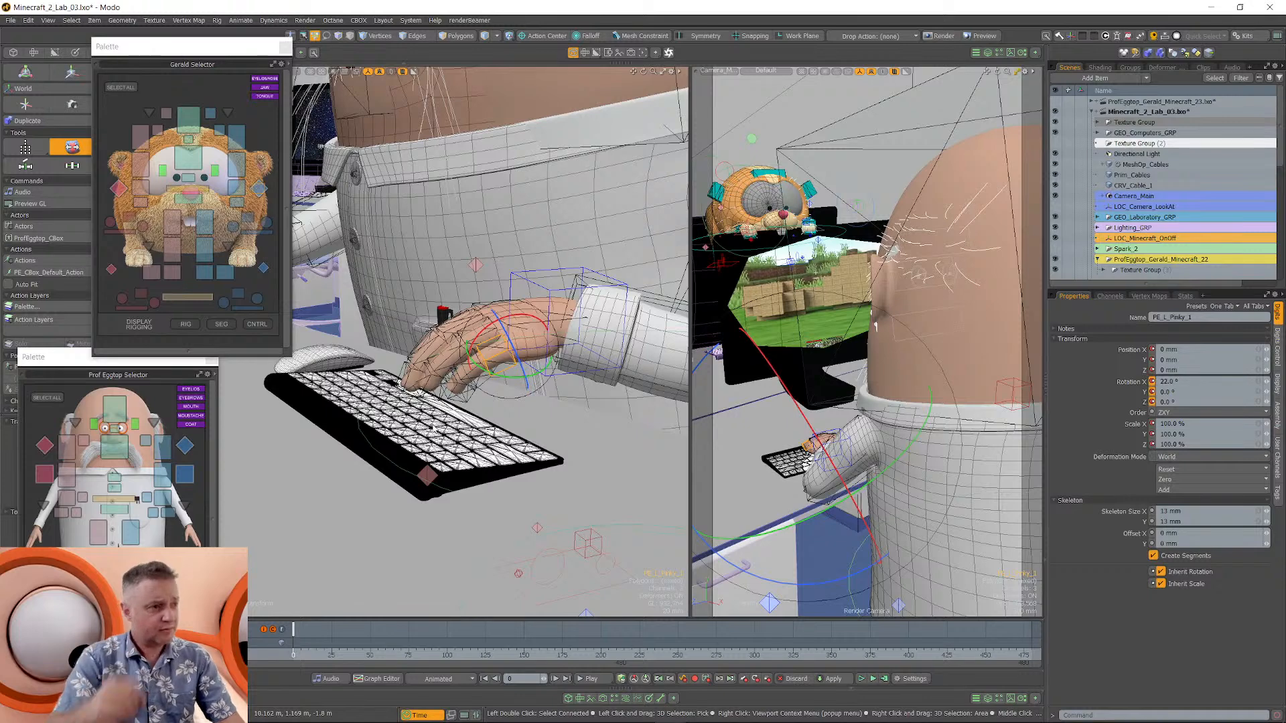
Review the Copy and Paste and Setup tools in the CBOX window, and close it.
click(359, 20)
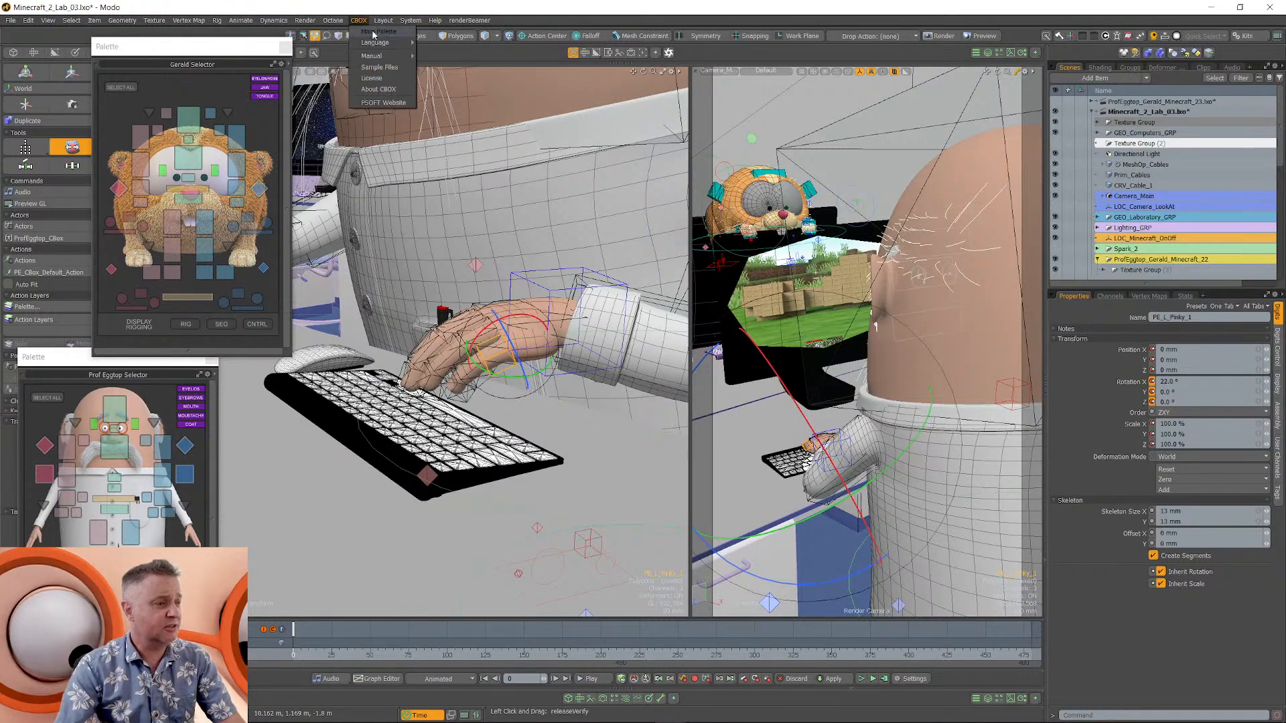
click(374, 32)
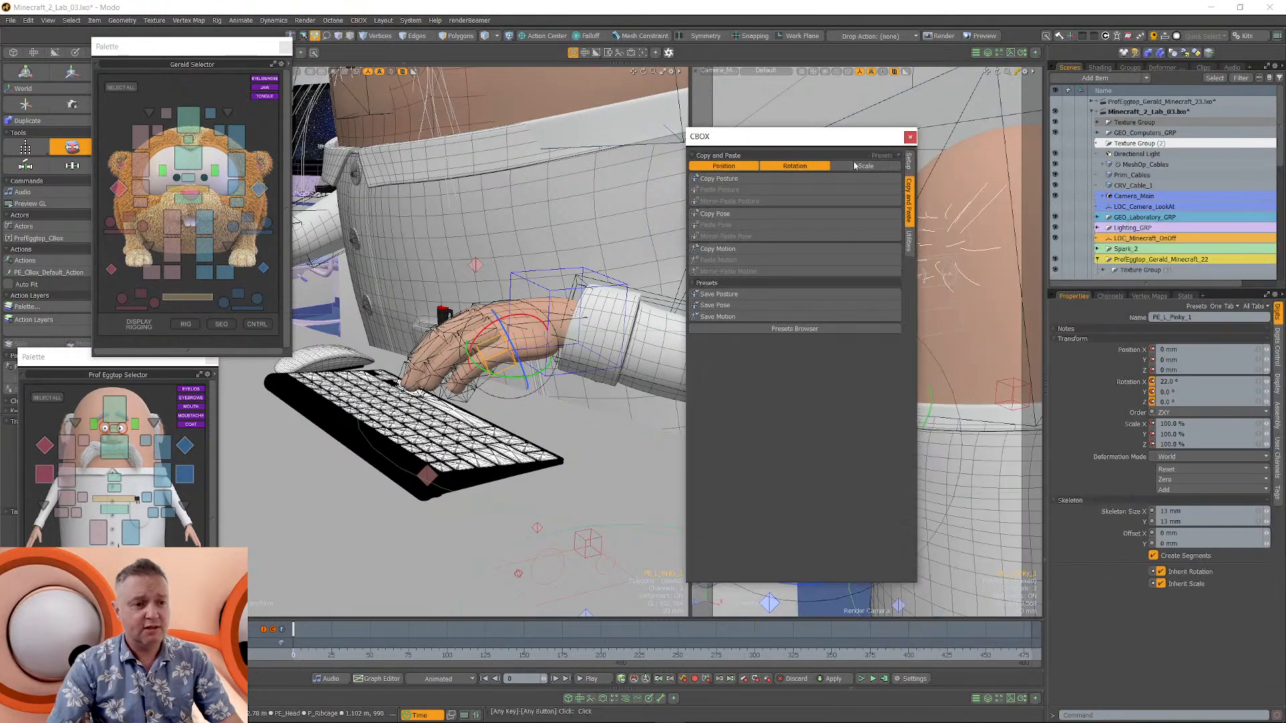
click(908, 162)
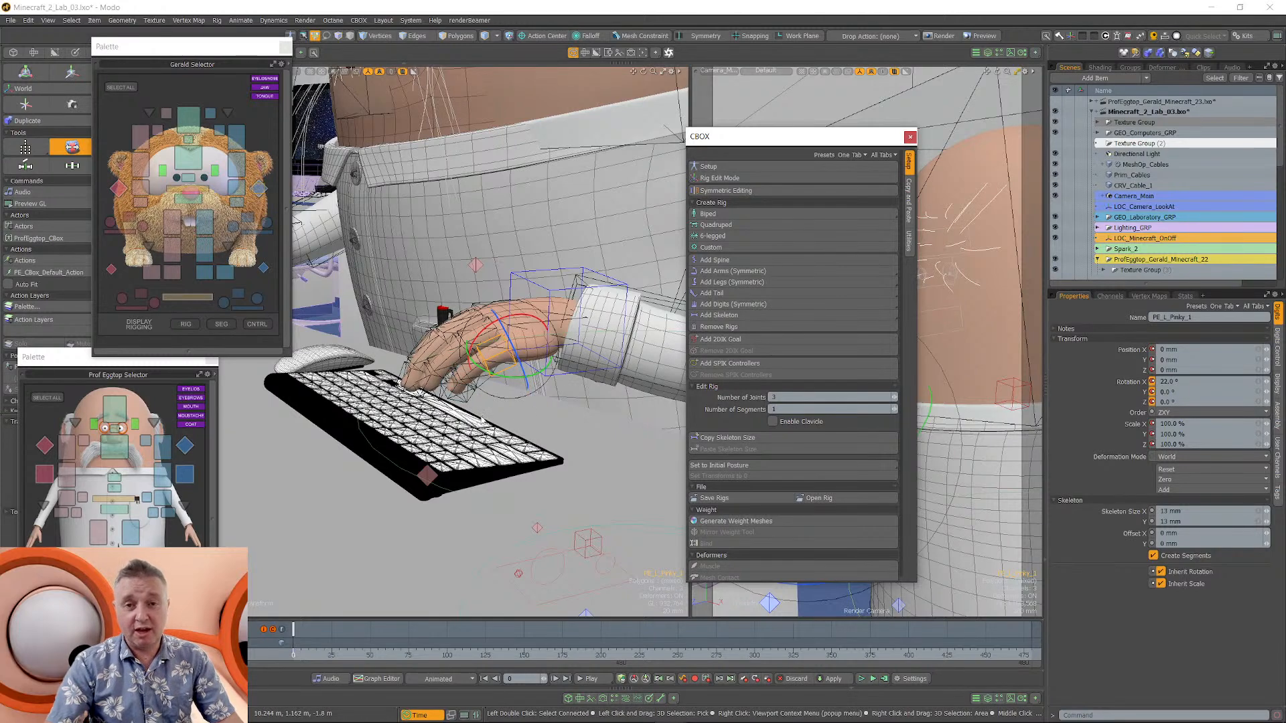
alt+drag(472, 428, 502, 472)
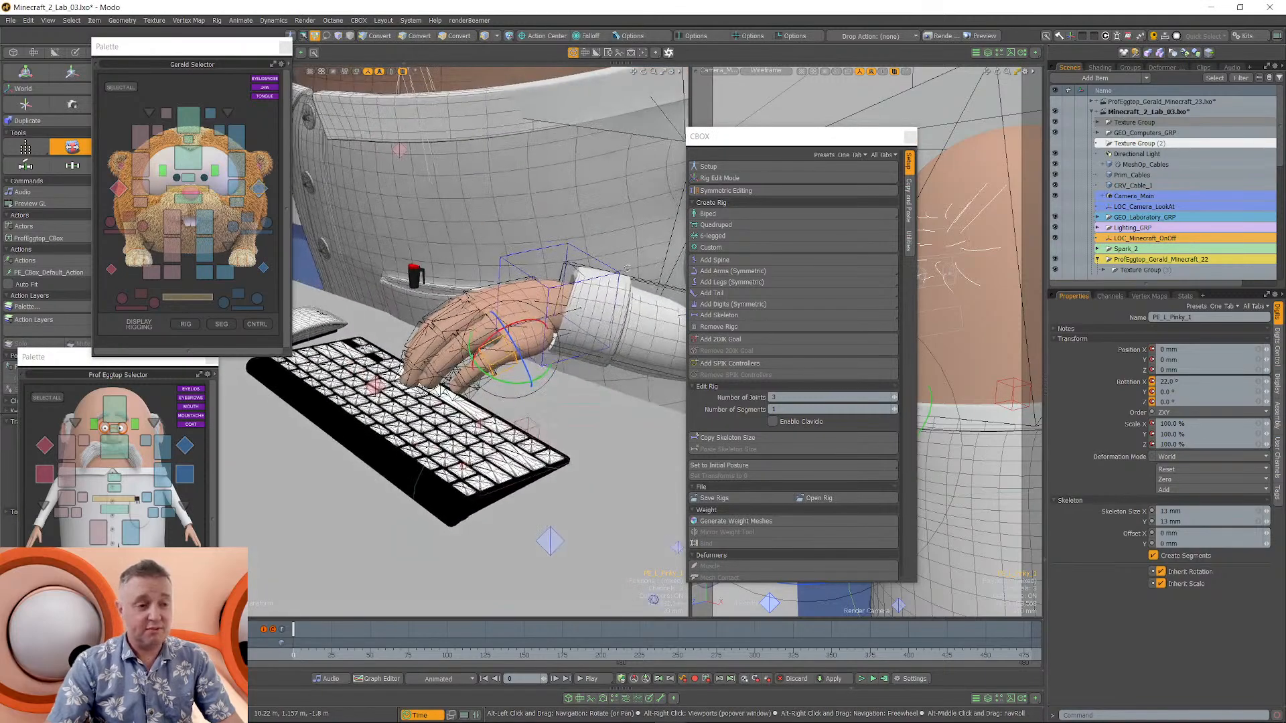
click(909, 137)
Select the base joints of the professor's four left fingers and set their X rotation to -10°.
alt+drag(492, 402, 509, 340)
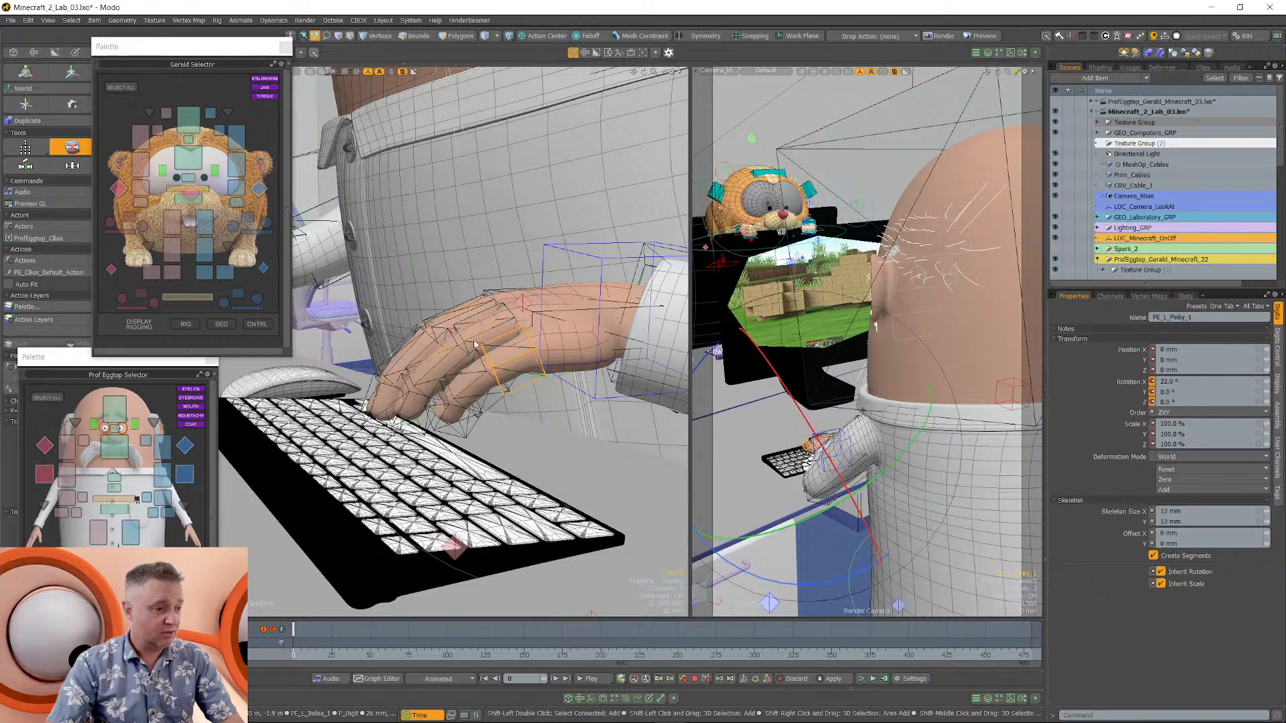
alt+drag(442, 309, 431, 323)
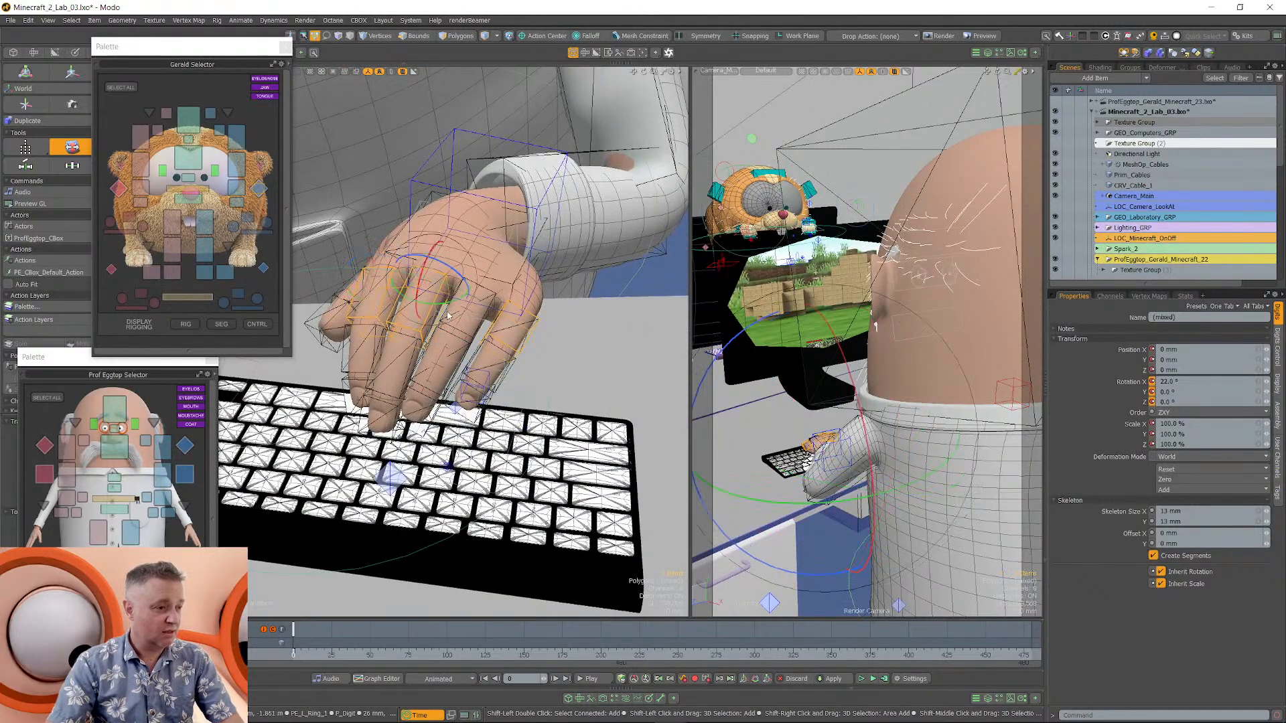
alt+drag(454, 321, 484, 300)
alt+drag(484, 300, 415, 353)
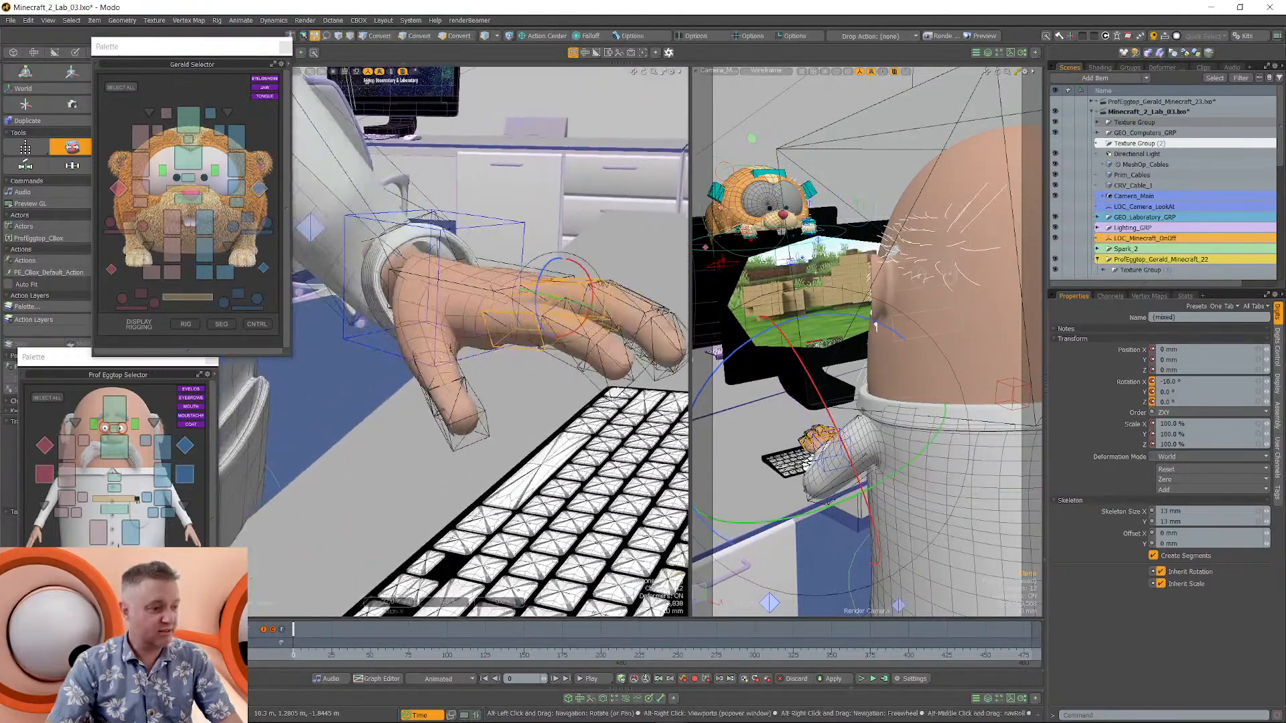
Rotate the left thumb's base joint to -25° in X, 17° in Y and about -31.6° in Z.
click(413, 352)
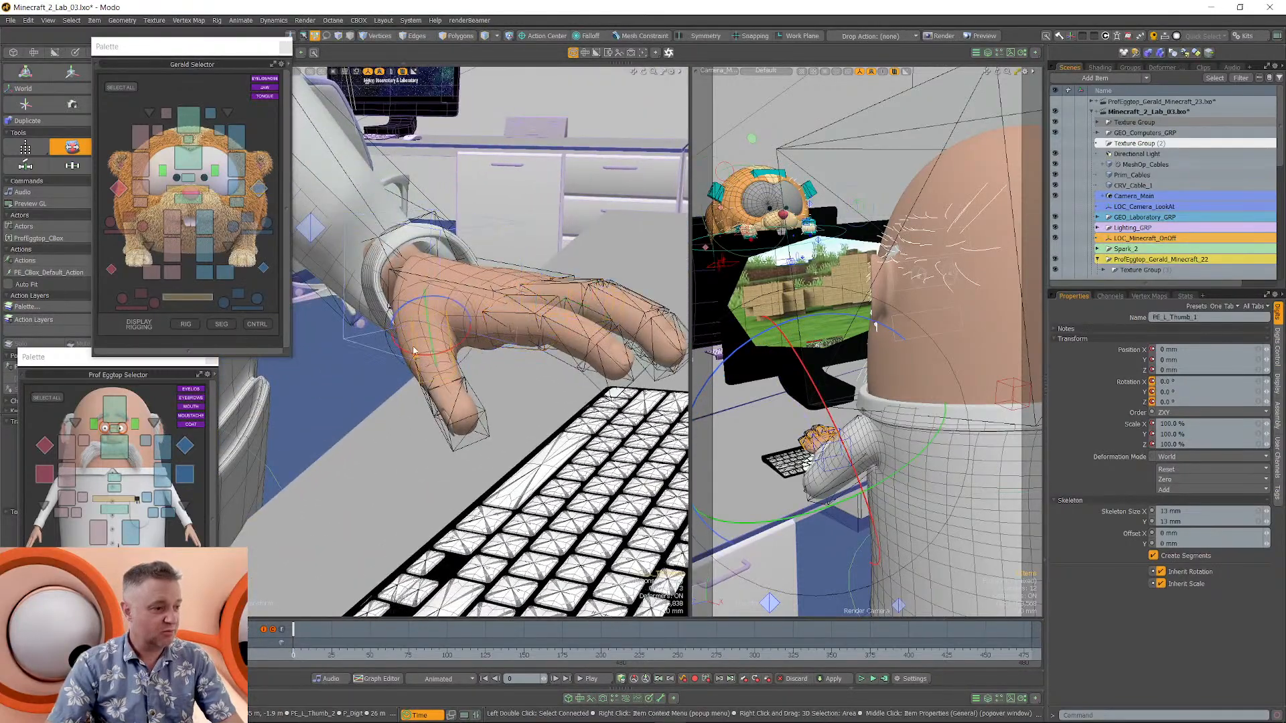
alt+drag(416, 354, 472, 315)
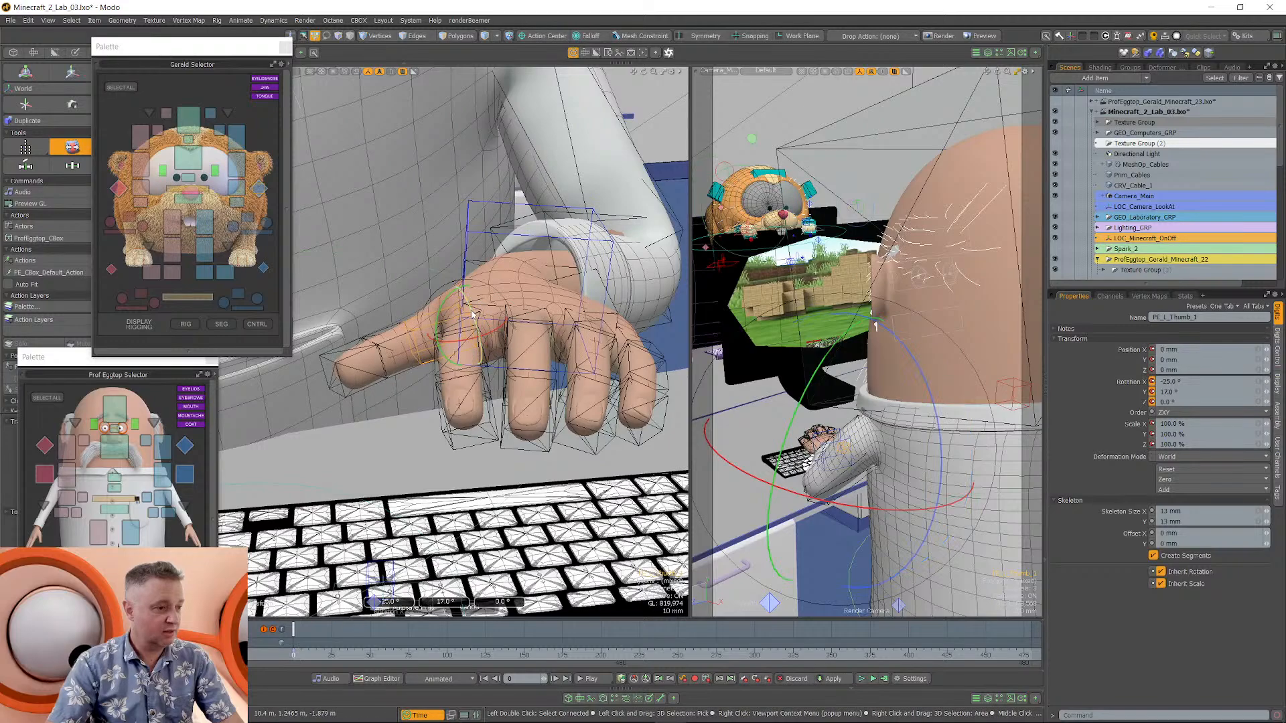
alt+drag(454, 373, 515, 413)
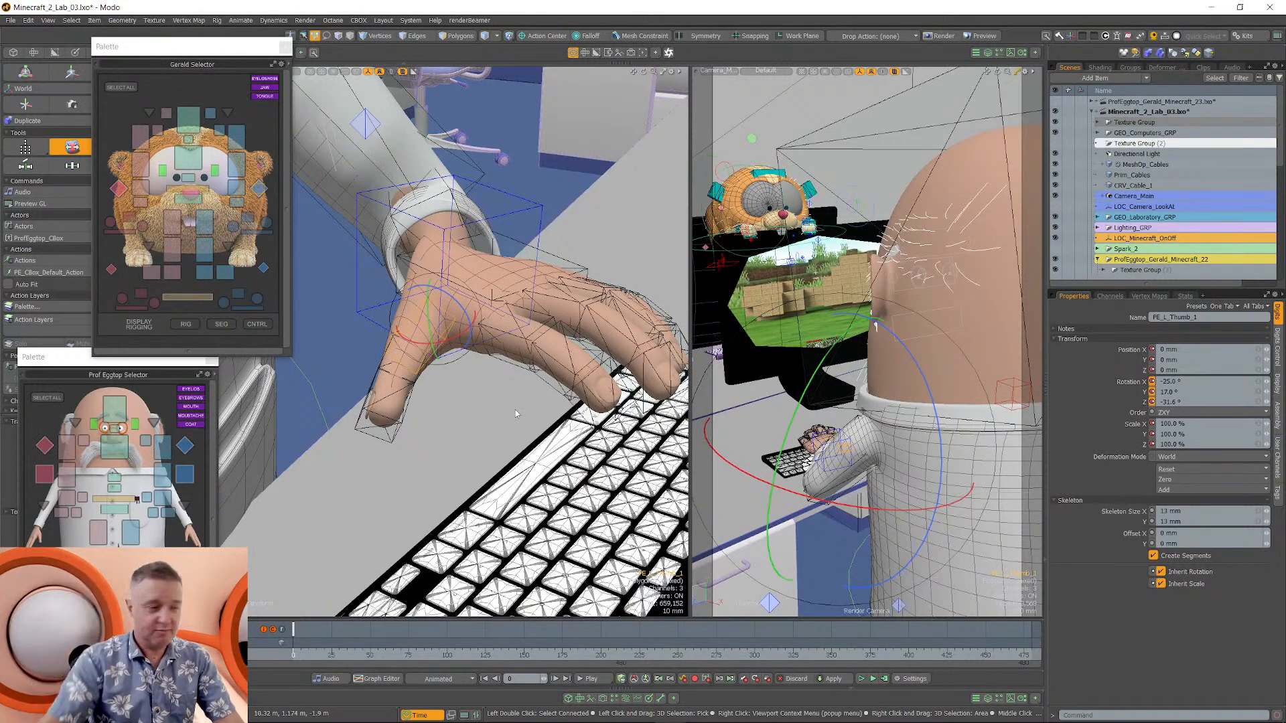
alt+drag(516, 414, 473, 384)
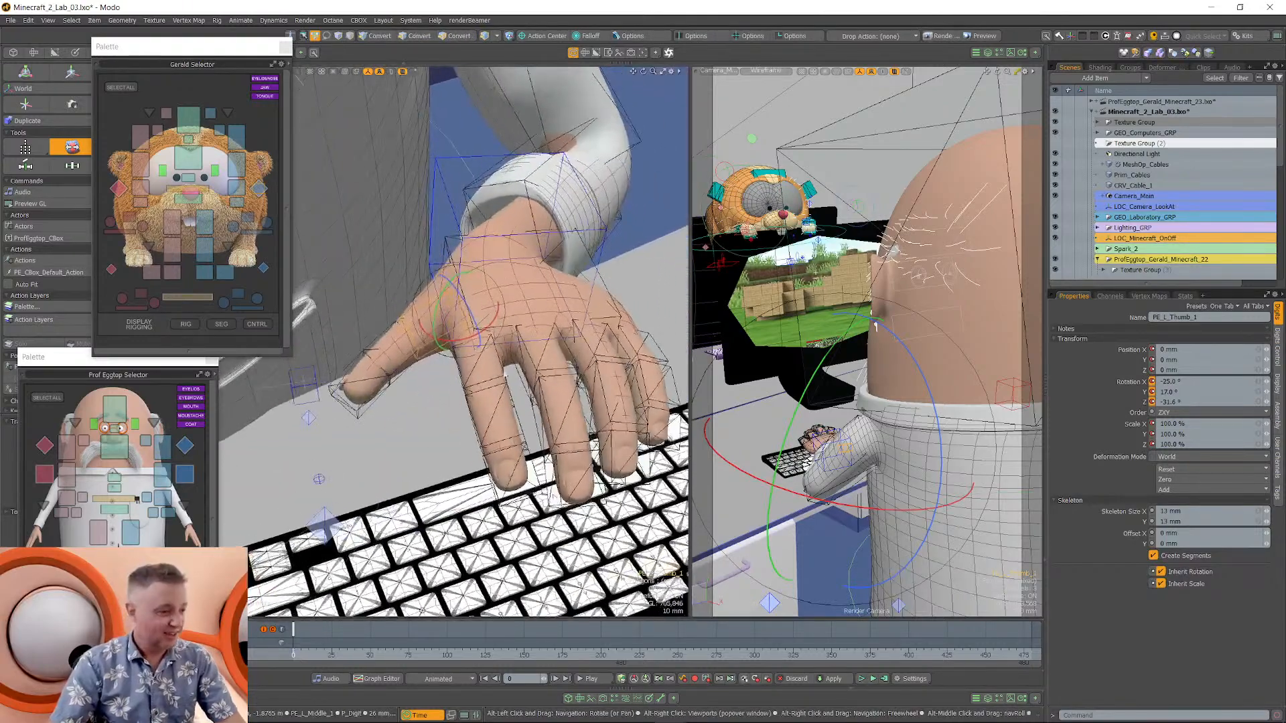
key(space)
Spread the left fingers by rotating their base joints in Z: index -18.5°, ring 8.5° and pinky 20.5°.
click(463, 392)
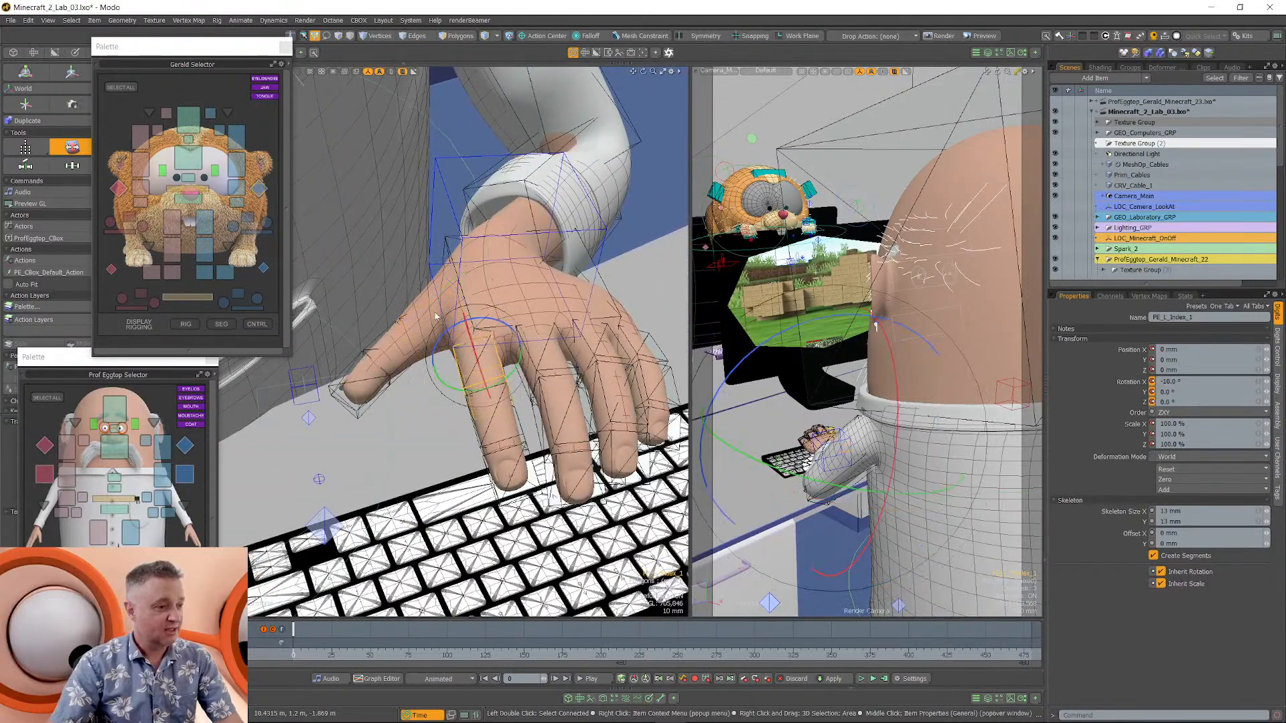
alt+drag(463, 392, 630, 388)
key(e)
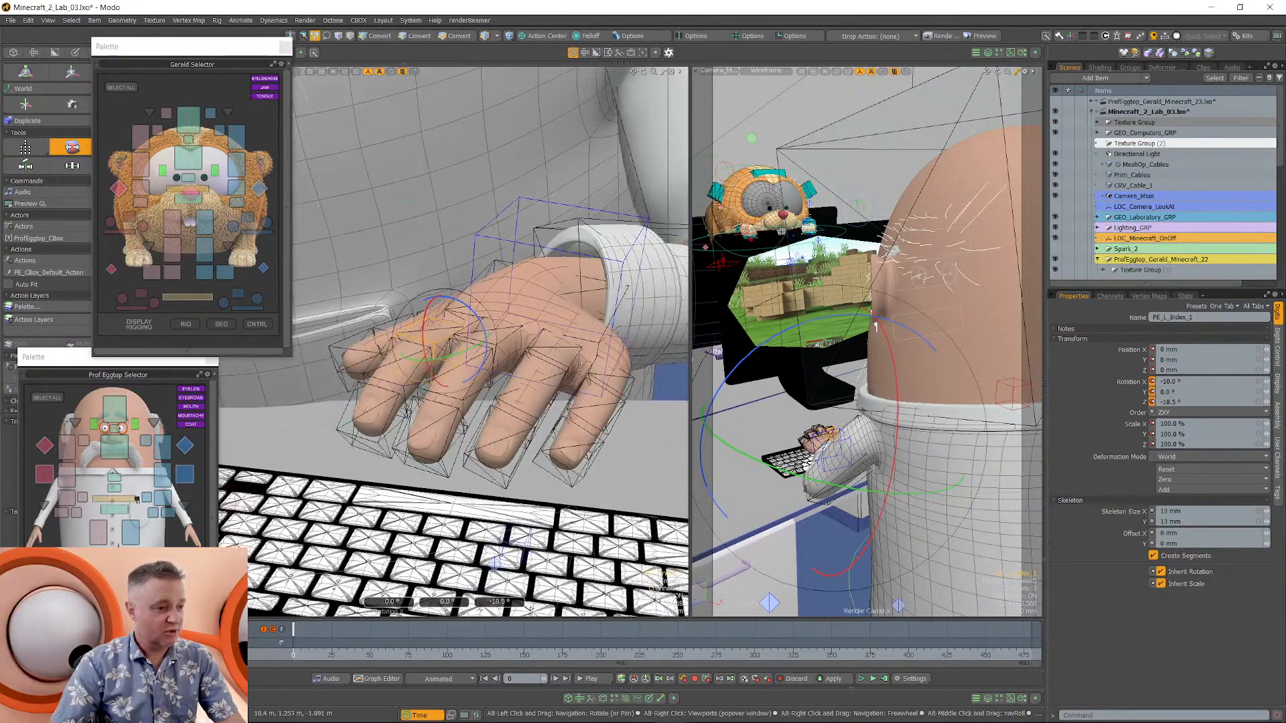
click(630, 391)
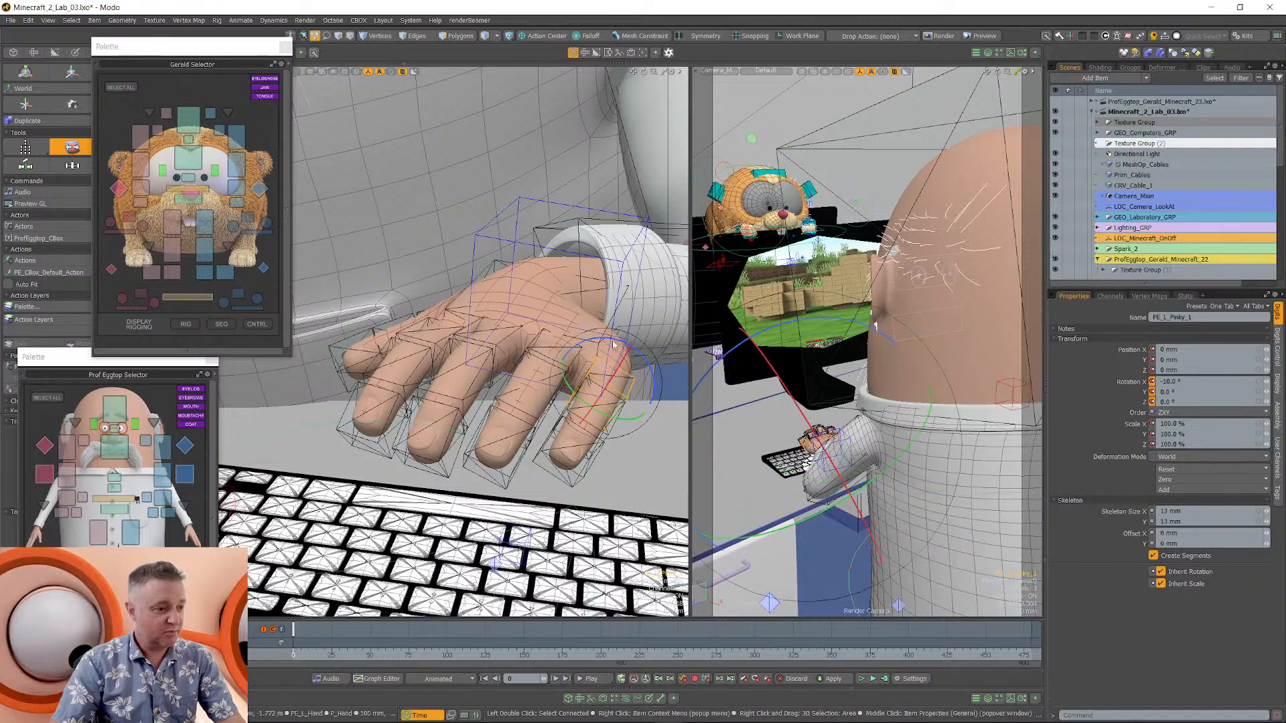
drag(530, 345, 544, 420)
click(539, 348)
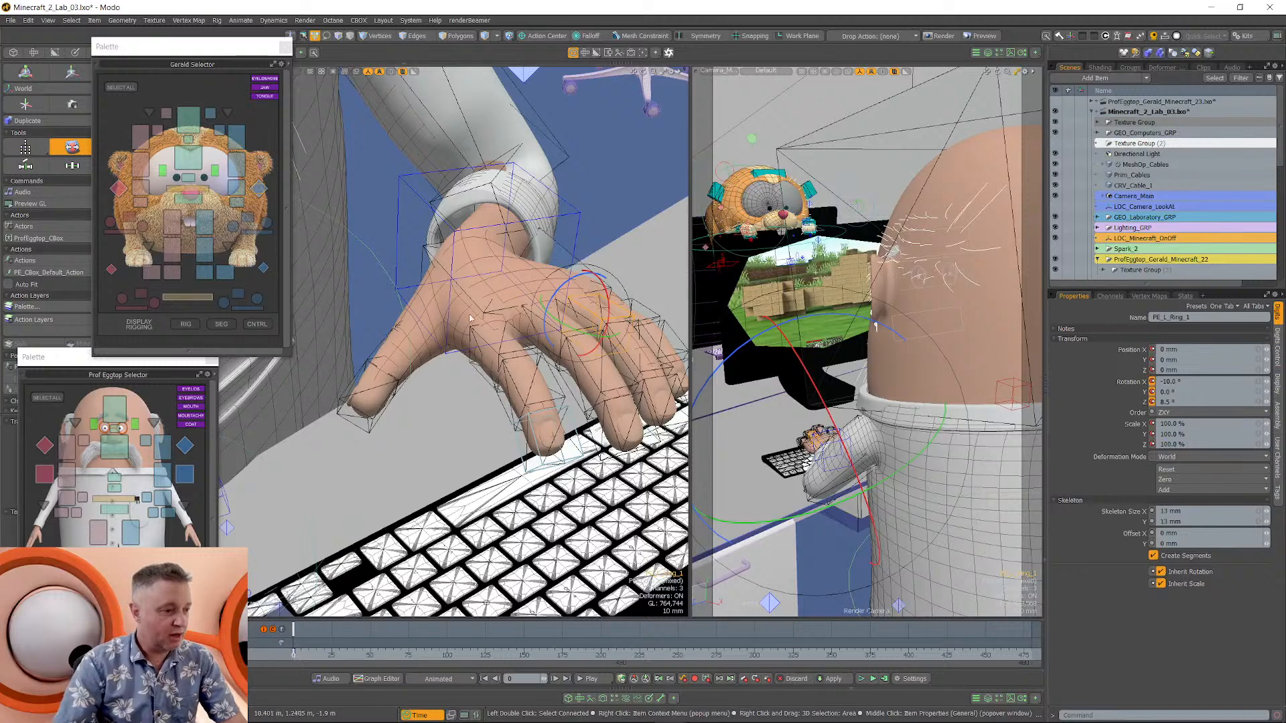
Stagger the left finger bends by setting base-joint X rotation to -24.5° for the index, 3.5° for the middle and -22° for the ring.
click(473, 335)
mouse_move(473, 335)
alt+mouse_down()
mouse_move(530, 297)
mouse_move(493, 349)
alt+mouse_up()
click(492, 350)
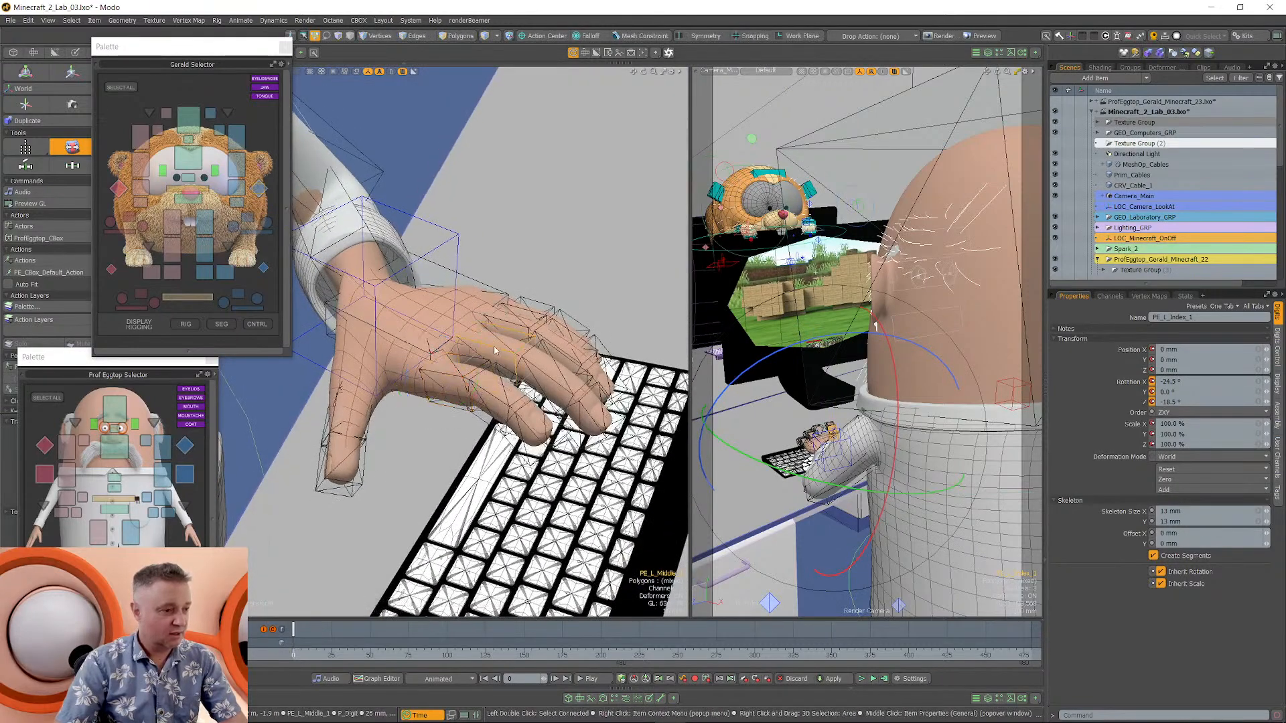
drag(525, 305, 507, 333)
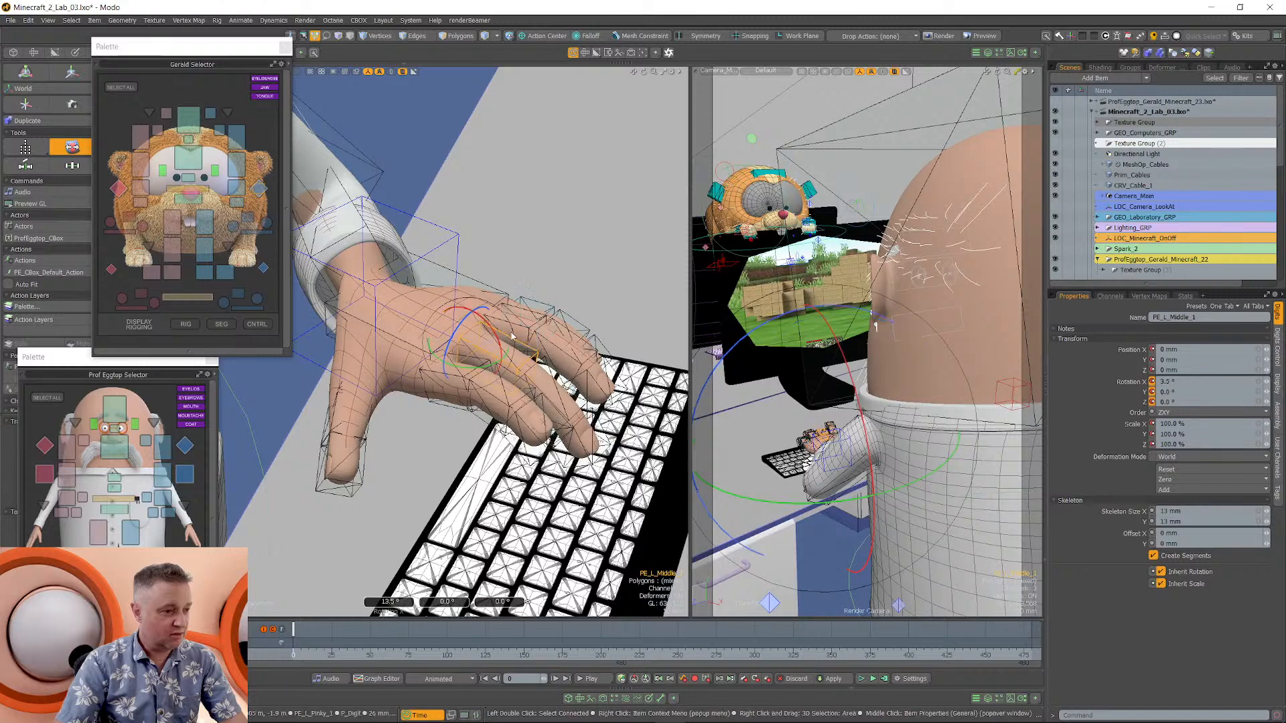
click(501, 322)
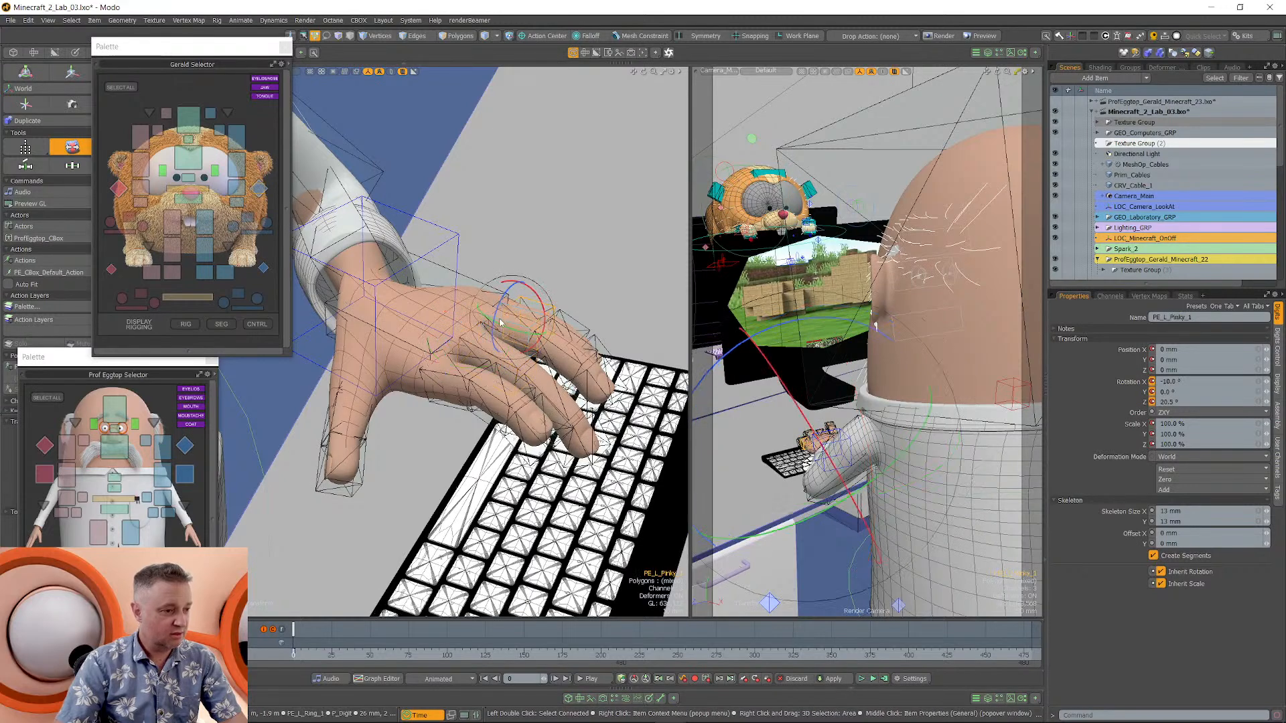
click(536, 320)
drag(525, 320, 496, 286)
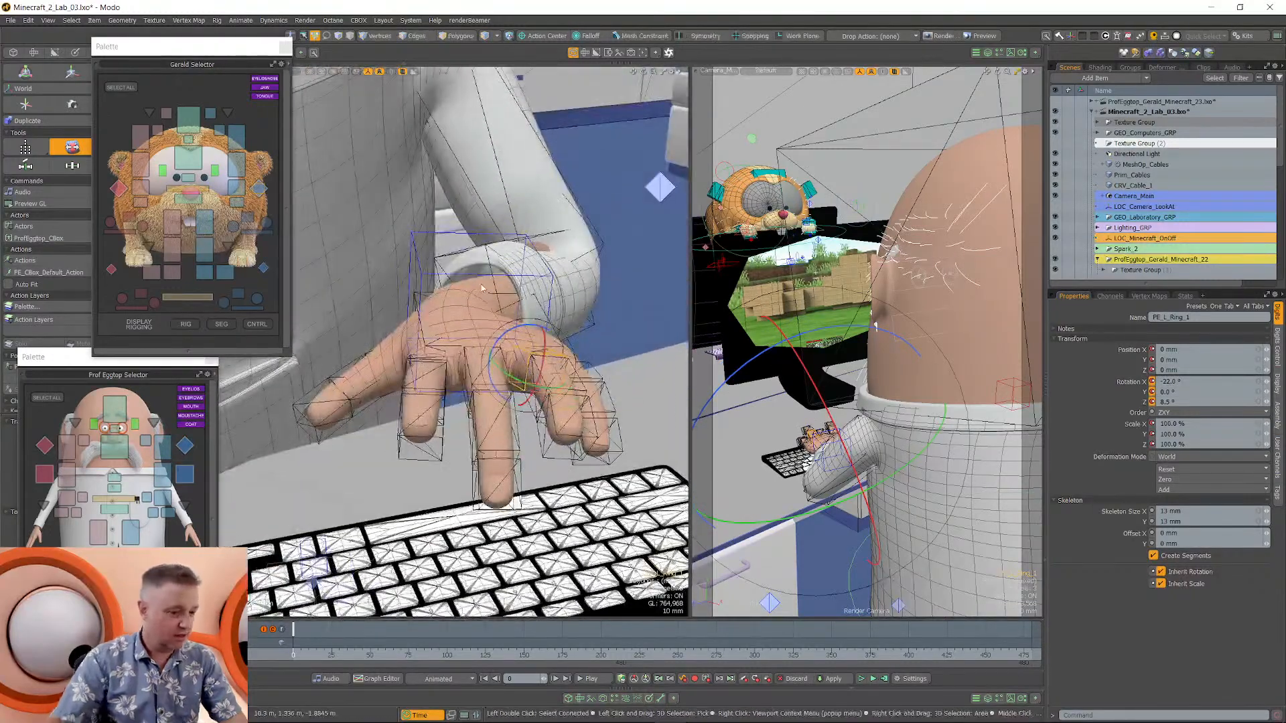
Go to frame 2 and repose the left fingers in a contrasting typing pose, setting the index base joint's X rotation to 0°.
drag(1037, 667, 383, 665)
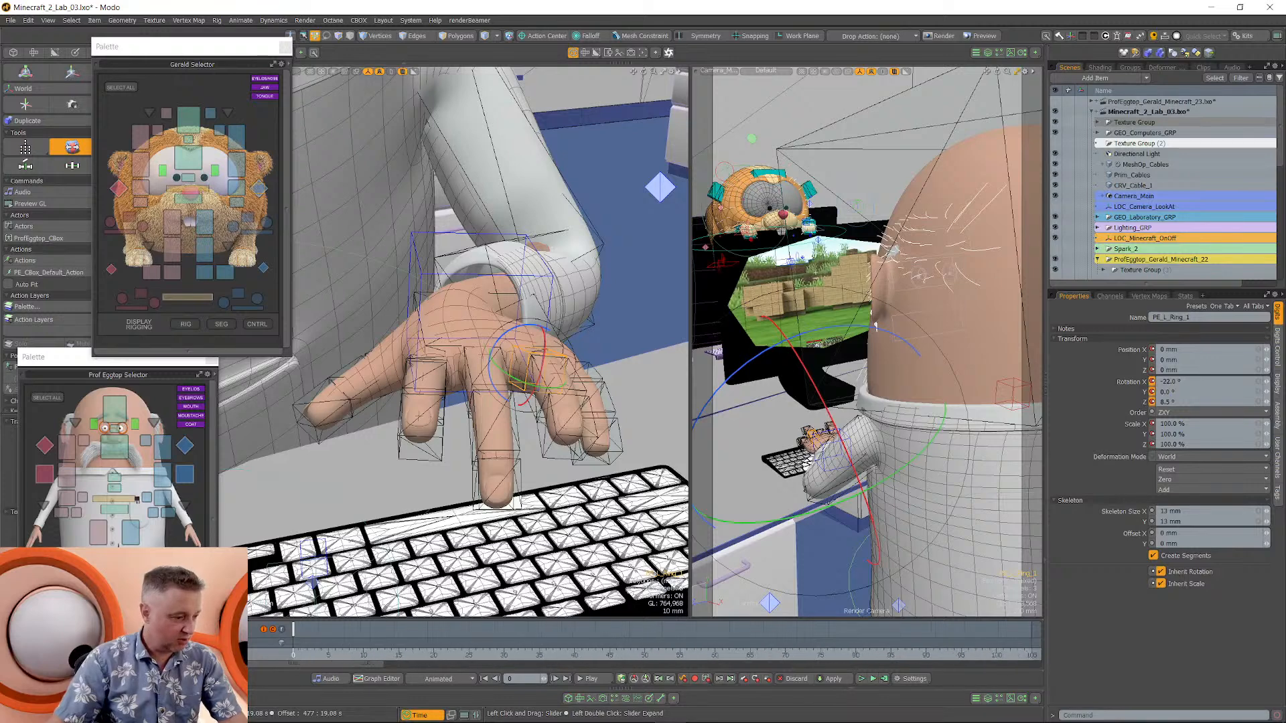
drag(290, 664, 287, 664)
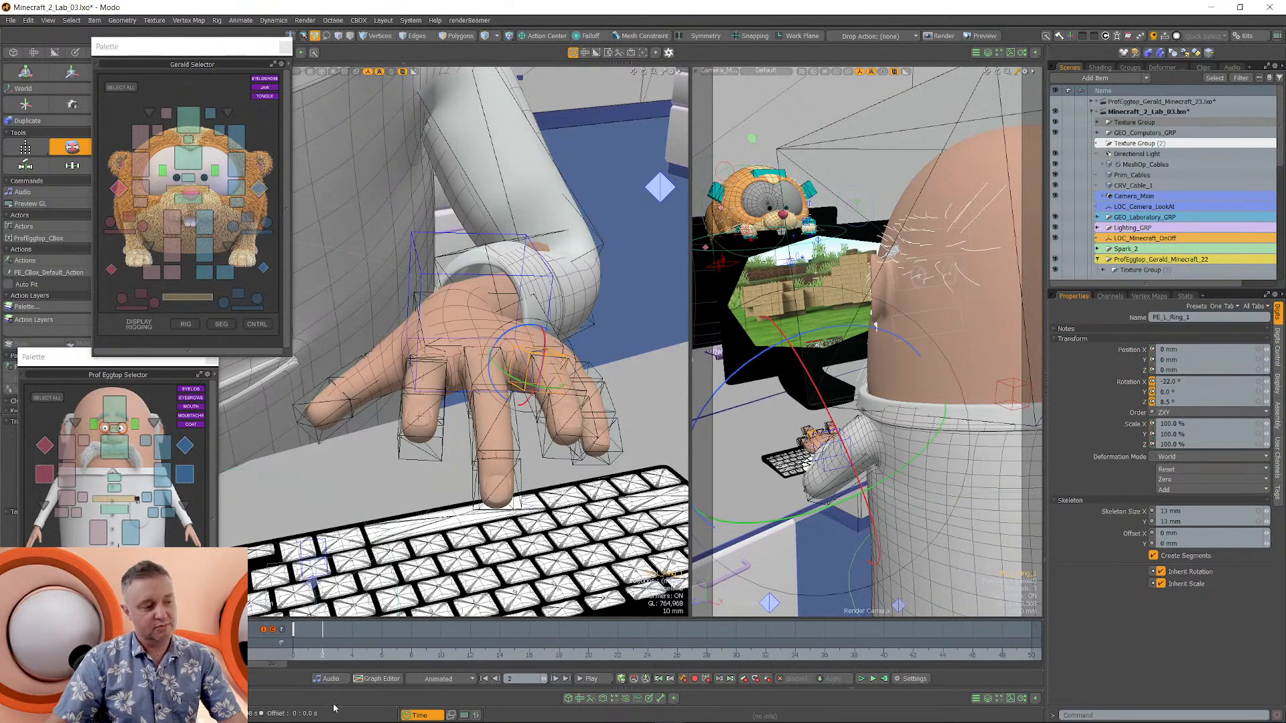
mouse_move(440, 342)
alt+mouse_down()
mouse_move(551, 405)
mouse_move(594, 407)
mouse_move(410, 379)
mouse_move(484, 376)
mouse_move(459, 362)
mouse_move(464, 371)
mouse_move(502, 343)
mouse_move(462, 382)
mouse_move(410, 396)
mouse_move(444, 343)
alt+mouse_up()
click(581, 412)
click(409, 378)
click(410, 361)
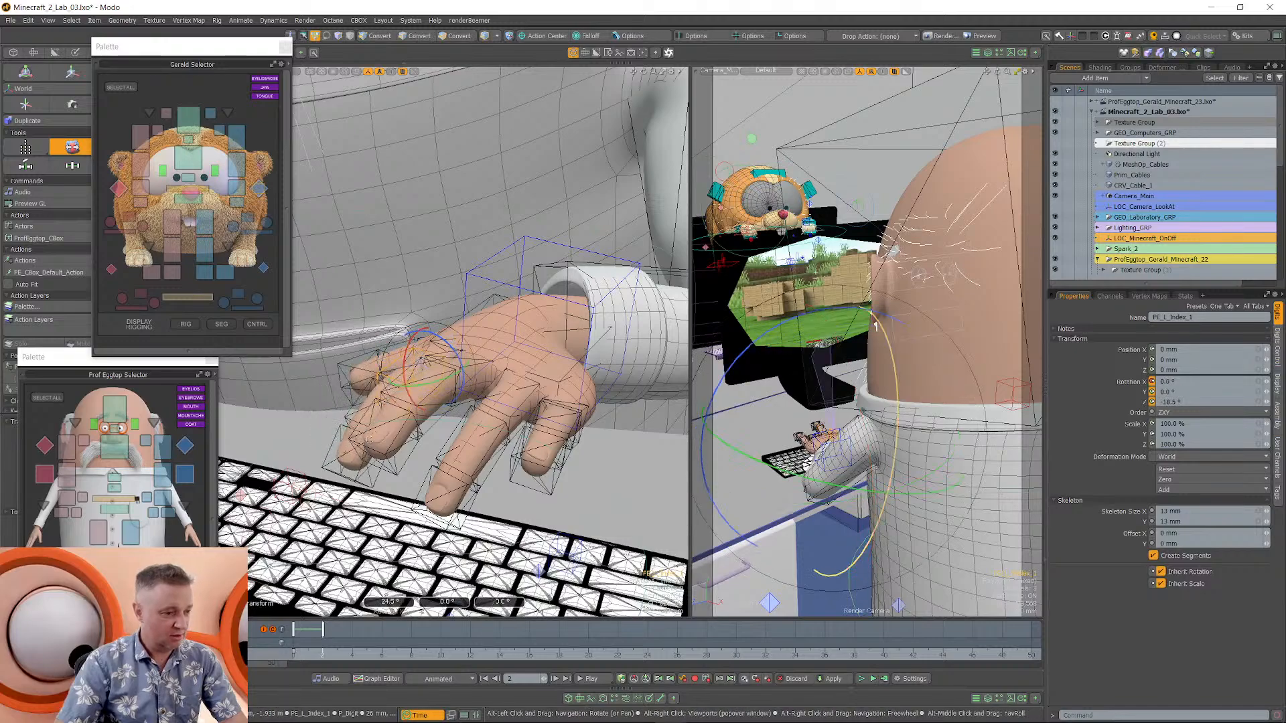
Scrub between frames 0 and 2 to compare the two left-hand finger poses.
alt+drag(375, 381, 489, 395)
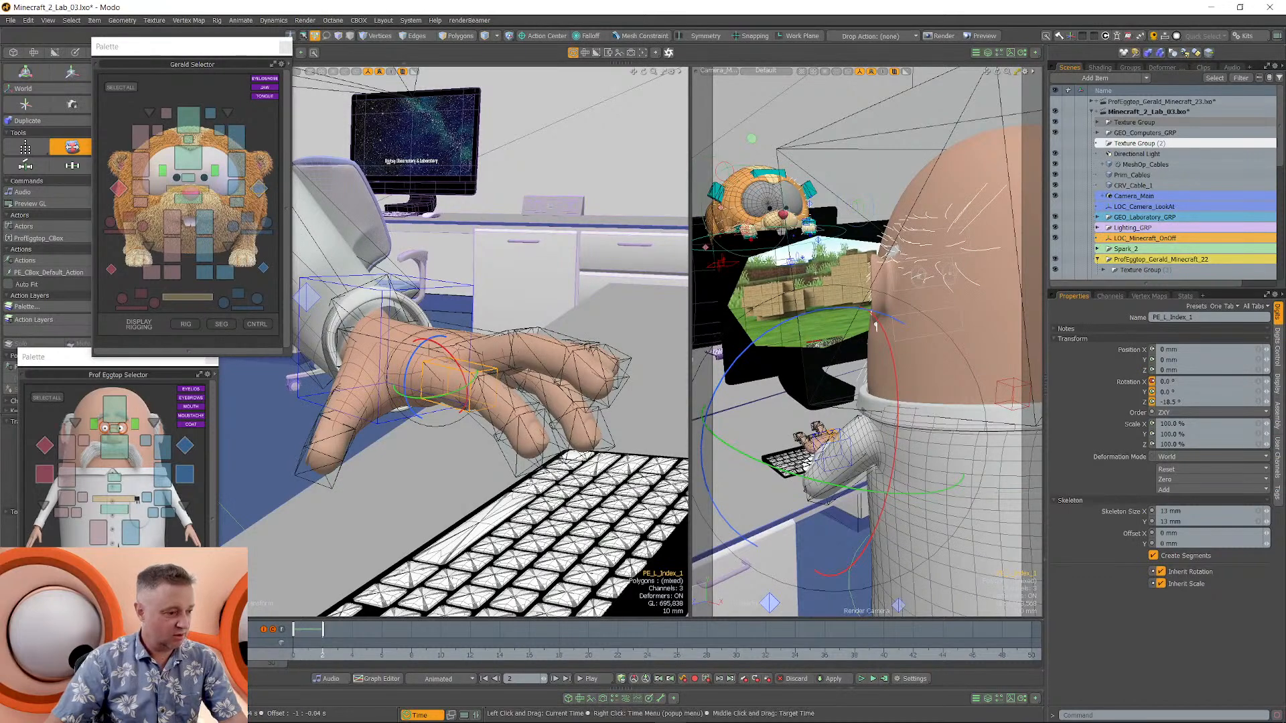
click(301, 658)
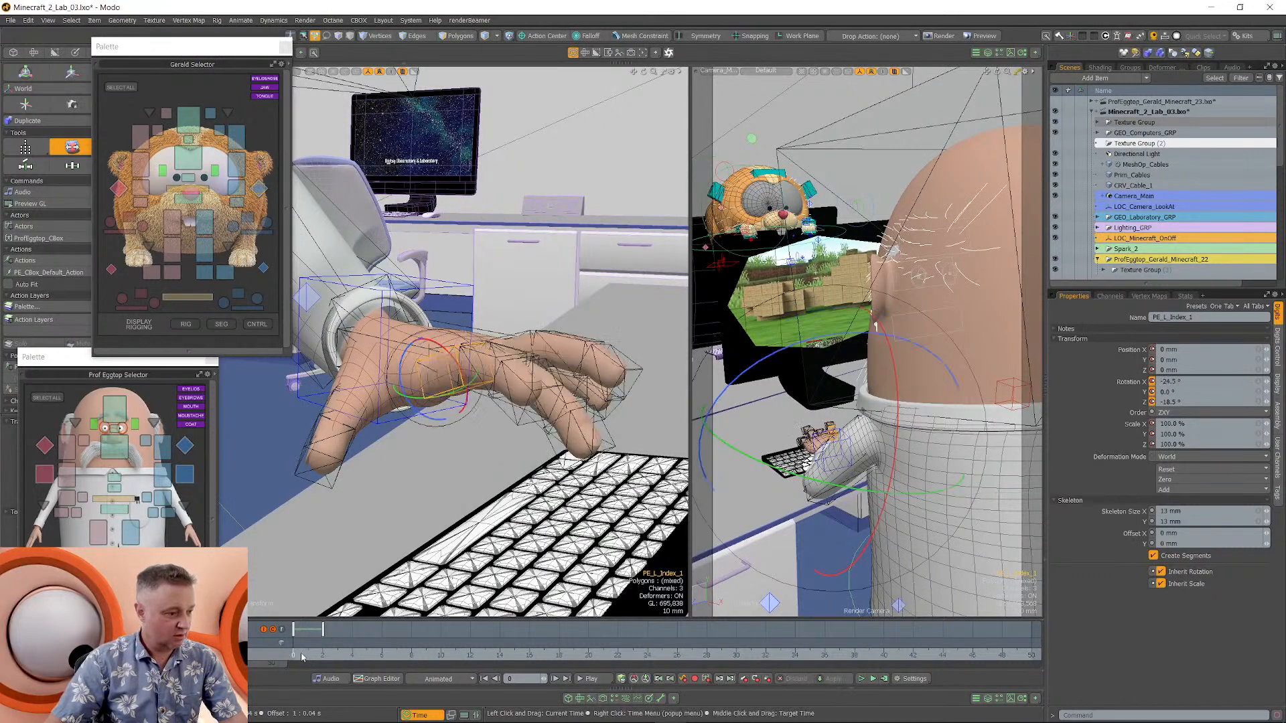
drag(294, 653, 322, 653)
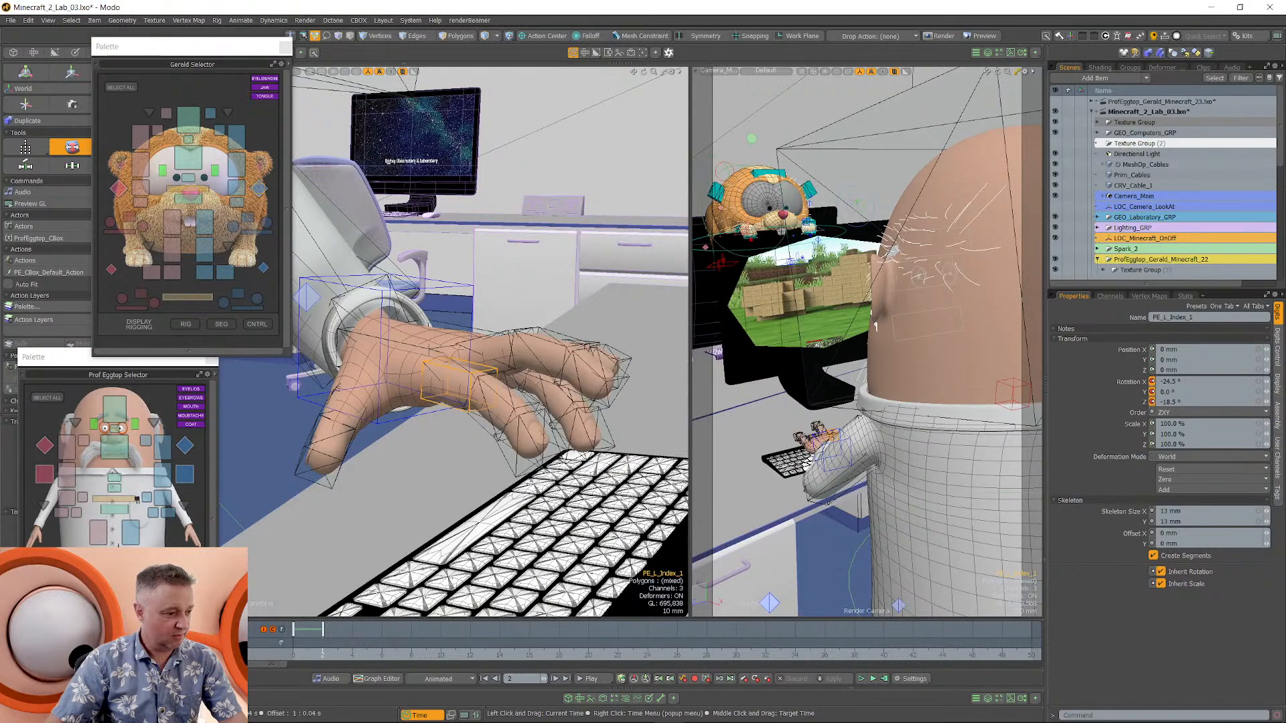
Show the Rotation X curves of the four left finger base joints in the Graph Editor, framed around frames 0 to 2.
alt+drag(481, 255, 487, 348)
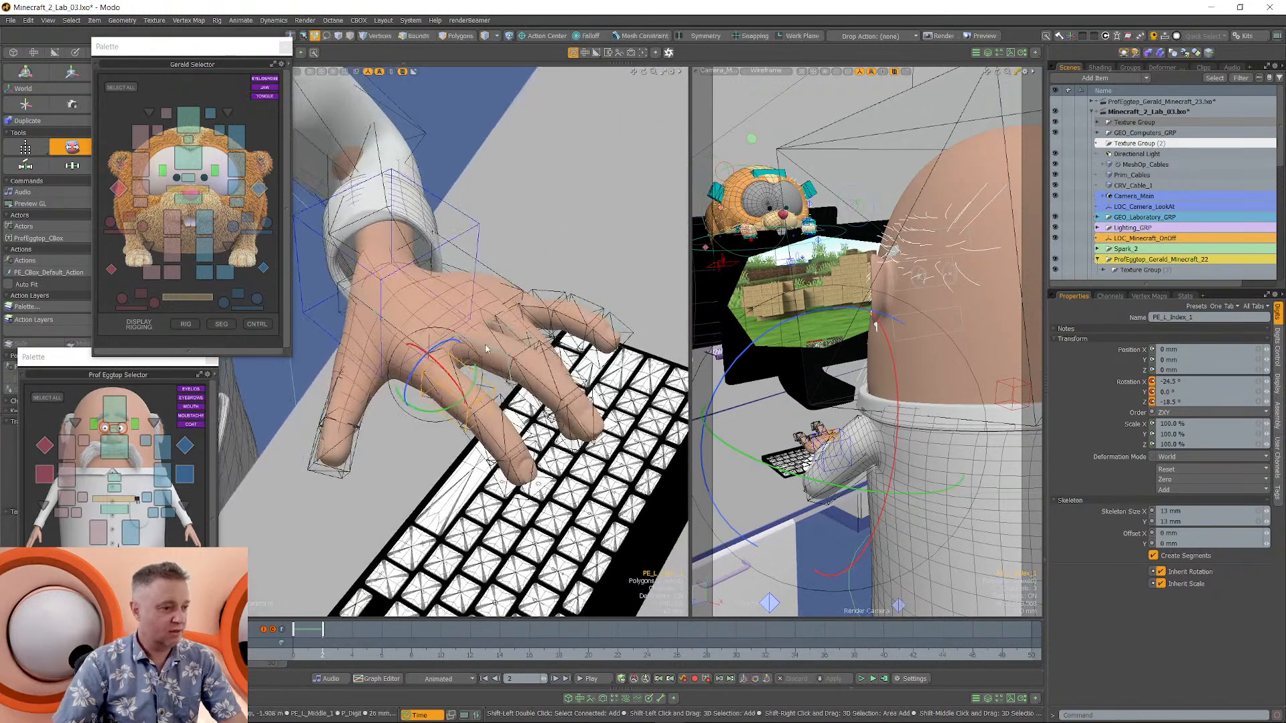
shift+click(487, 352)
alt+drag(574, 355, 514, 344)
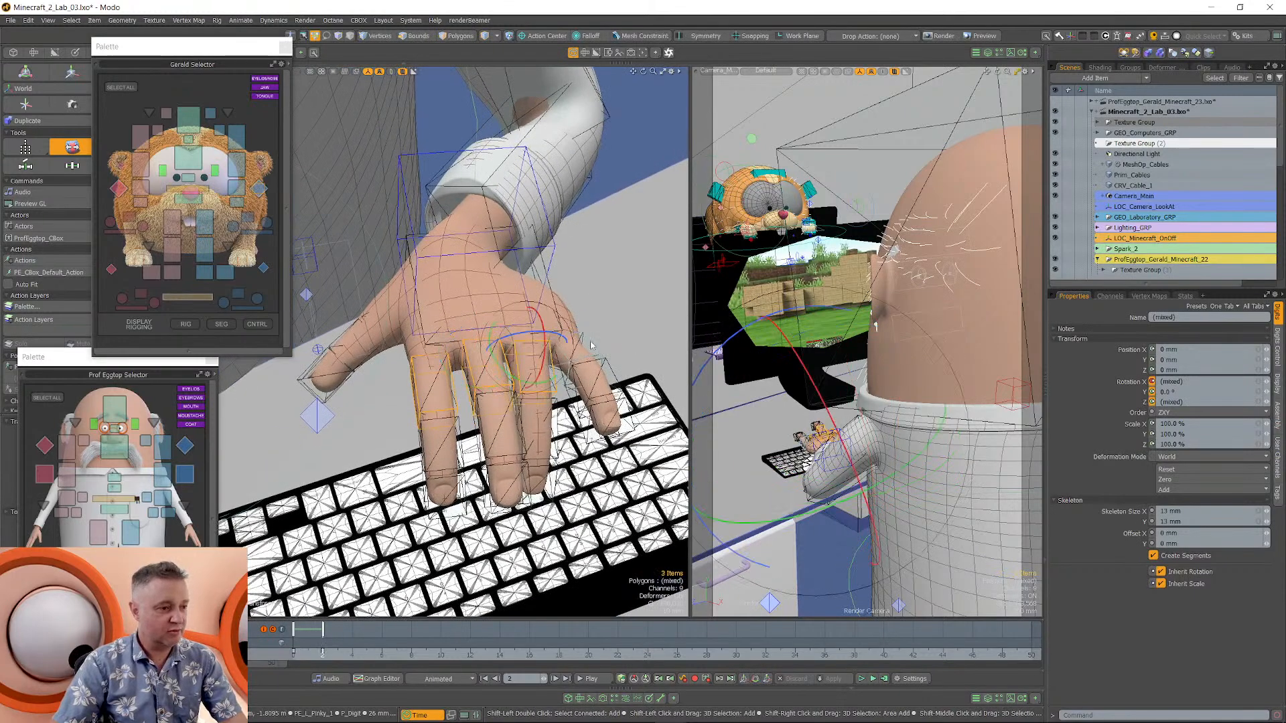
alt+drag(585, 353, 636, 388)
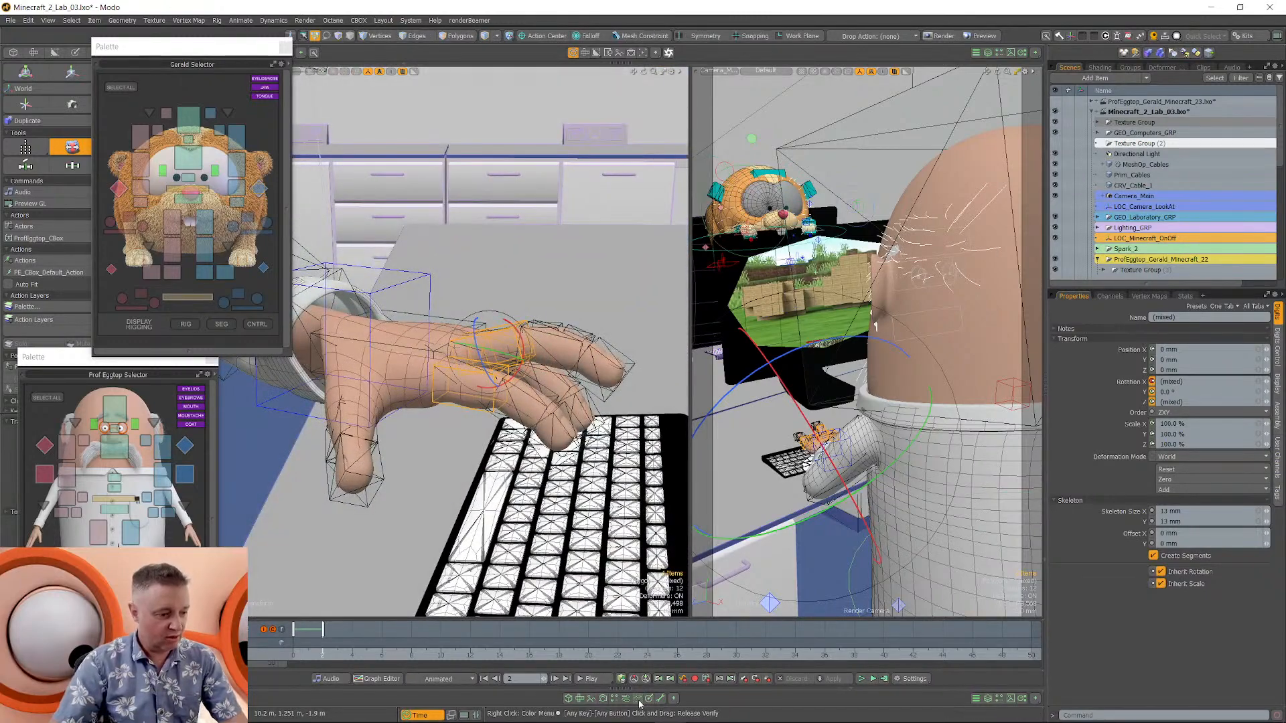
click(634, 700)
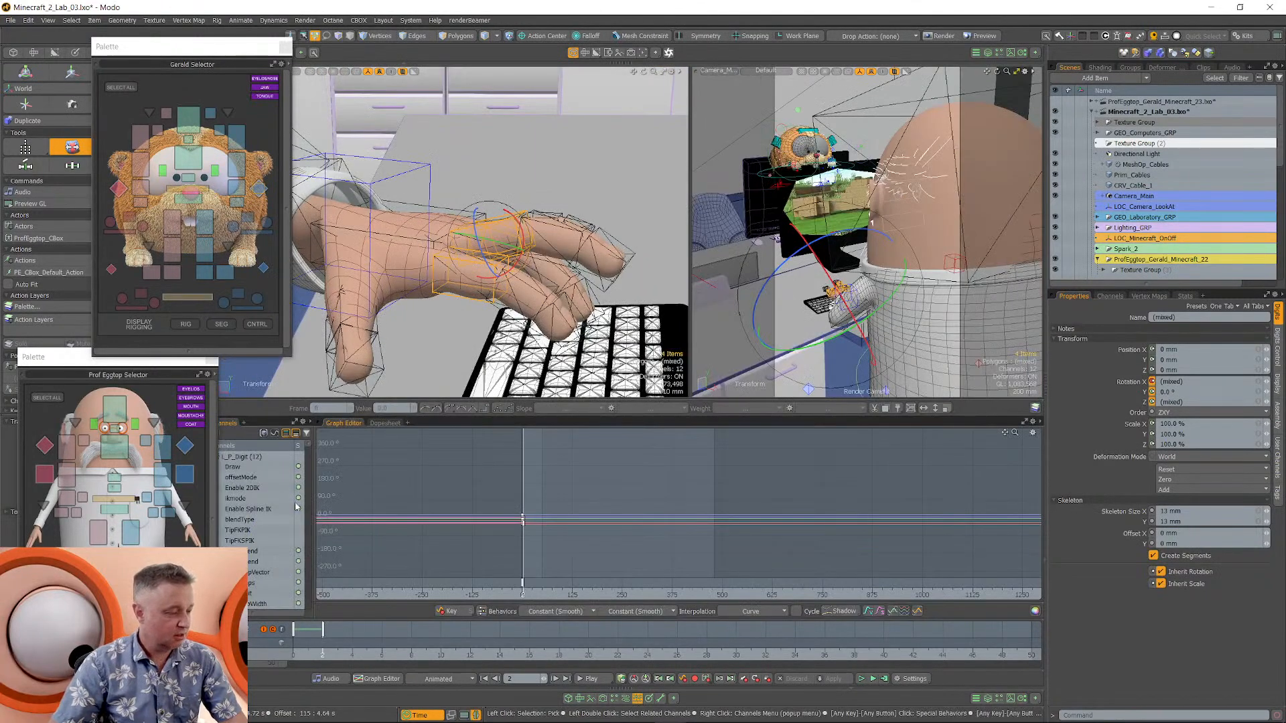
click(1137, 383)
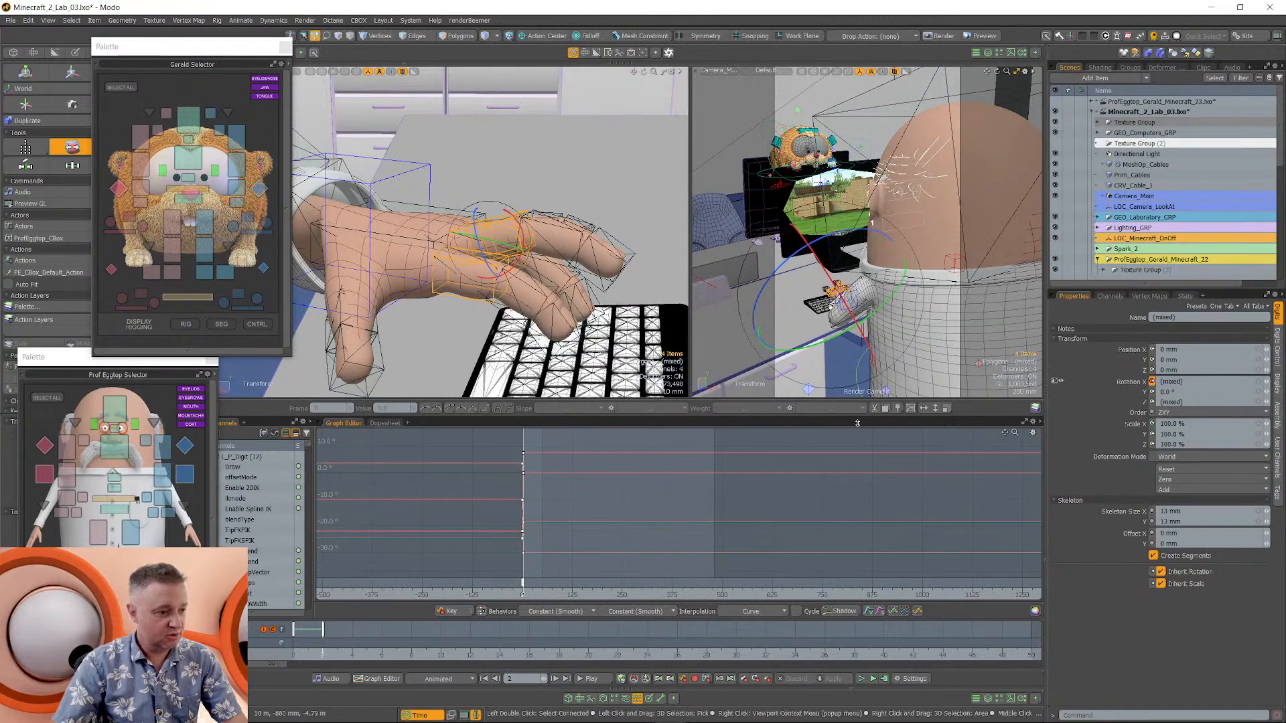
ctrl+alt+drag(533, 502, 620, 496)
alt+drag(620, 496, 525, 503)
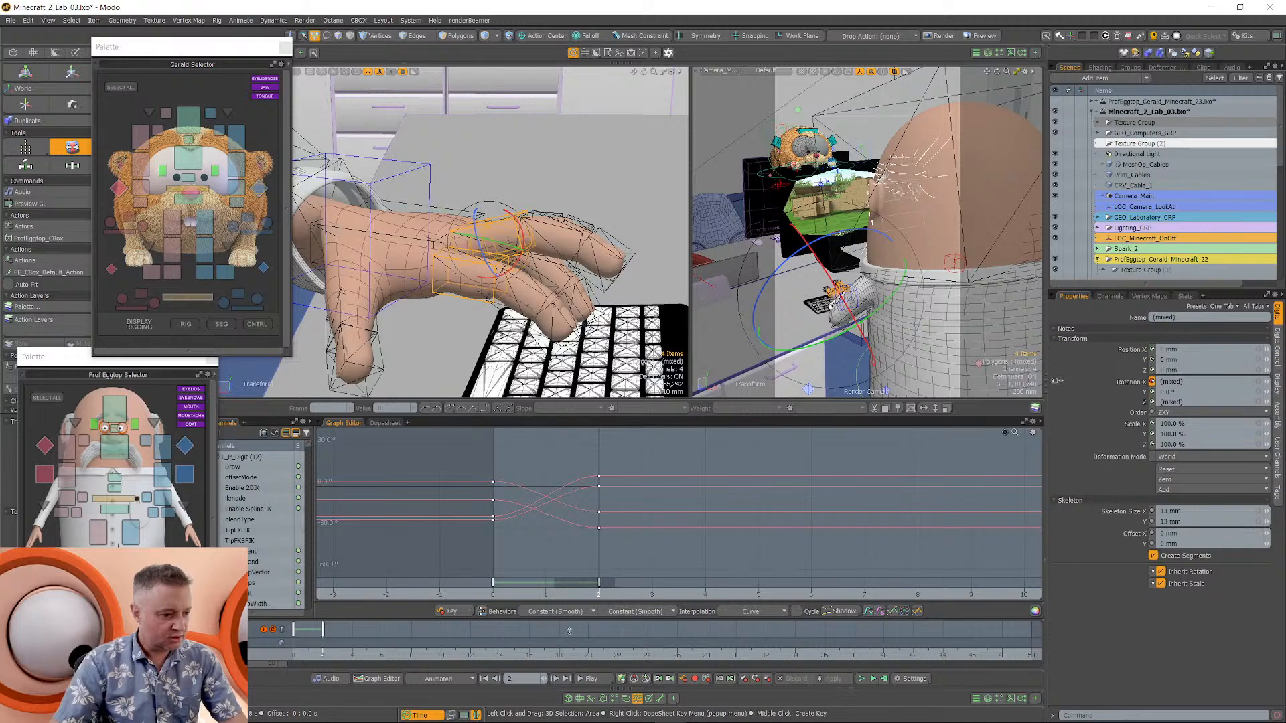
Loop the left finger rotation curves by setting their behaviour after the last key to Oscillate, and scrub past frame 2 to check the motion.
click(640, 613)
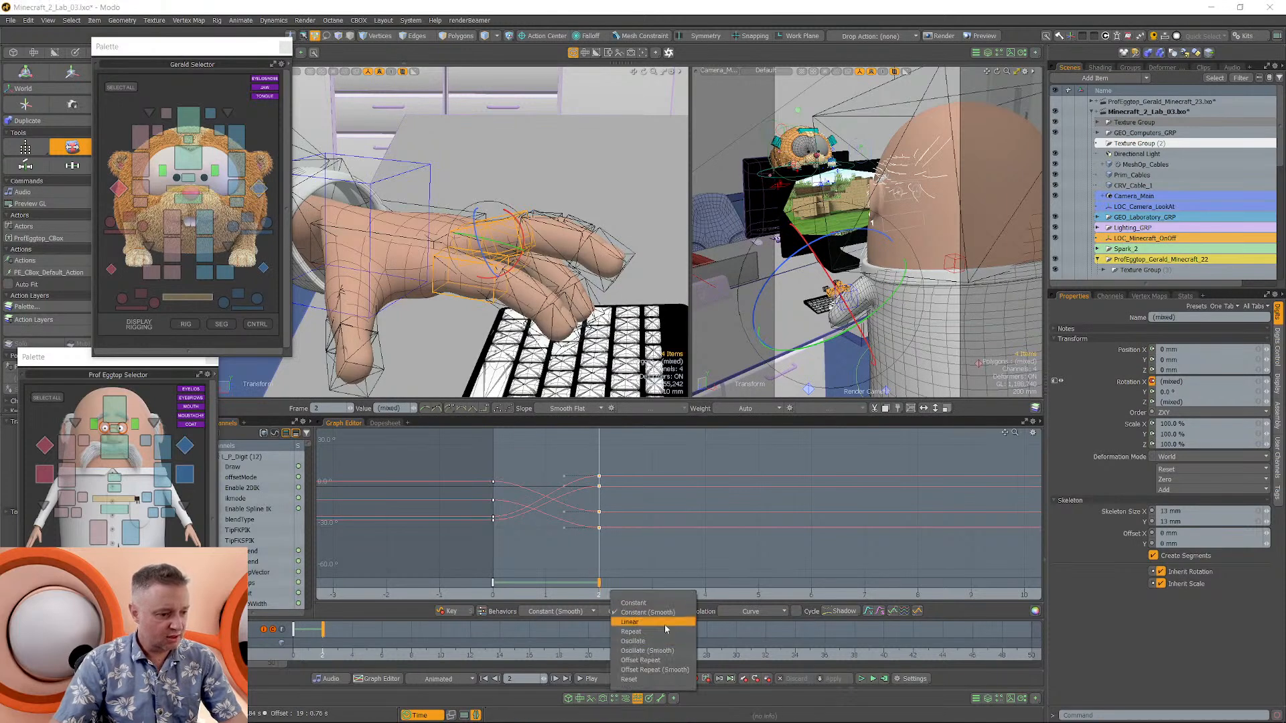
click(661, 642)
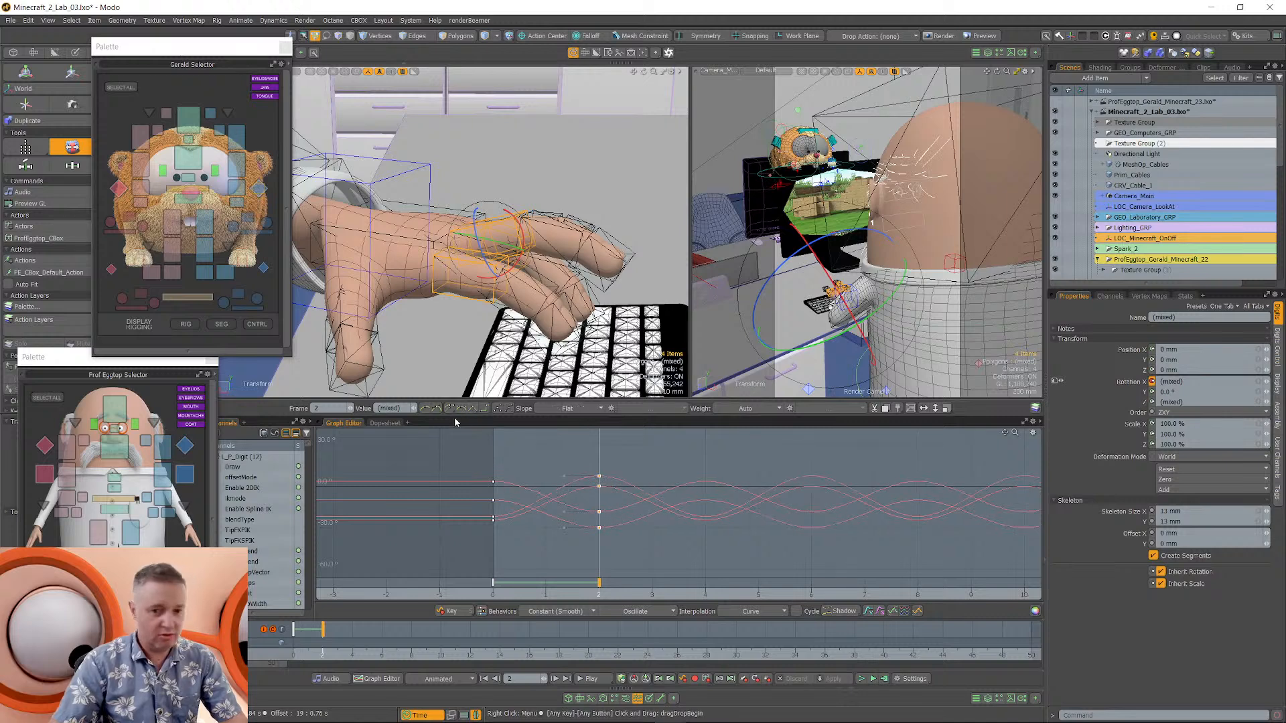
scroll(665, 477, down, 3)
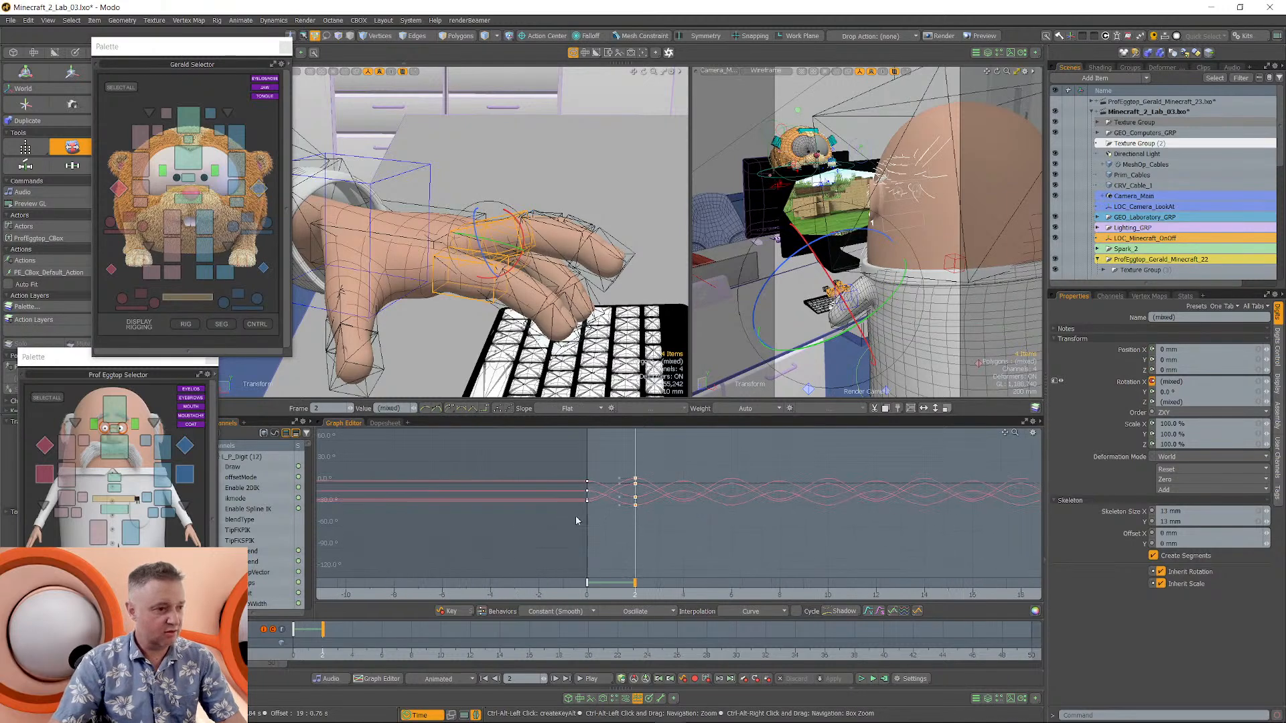
click(637, 699)
key(Right)
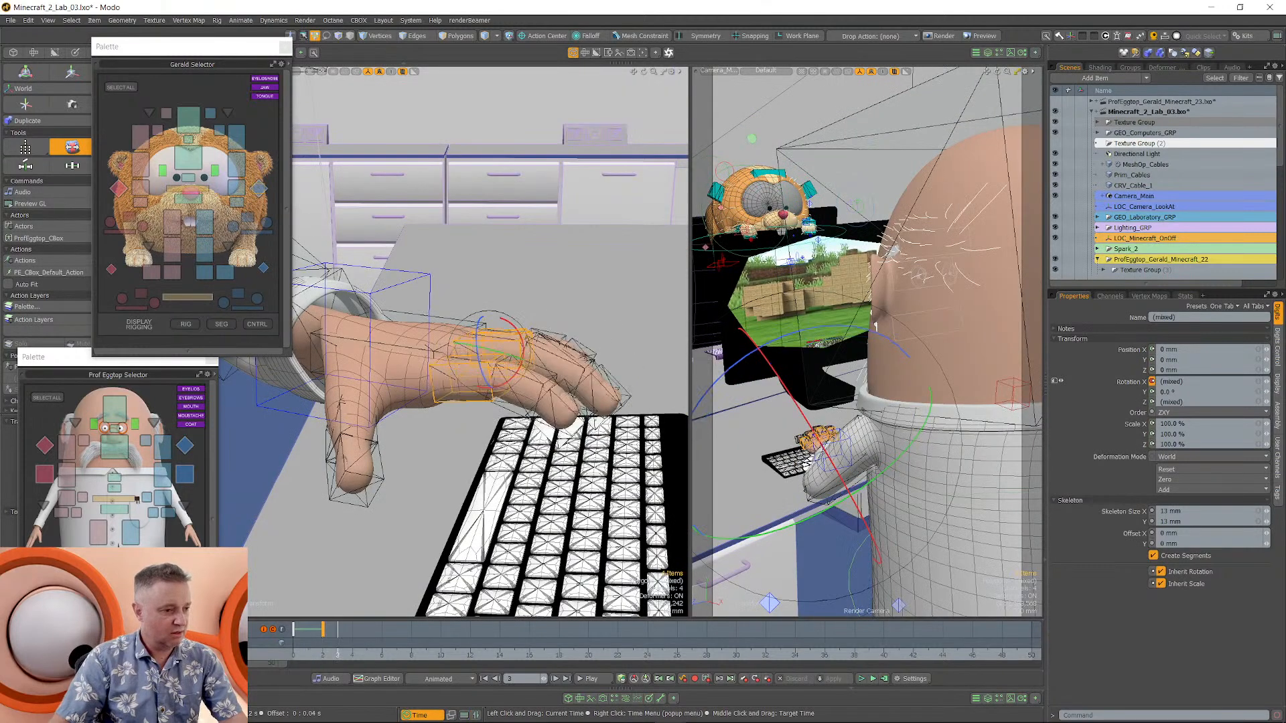
drag(337, 653, 573, 654)
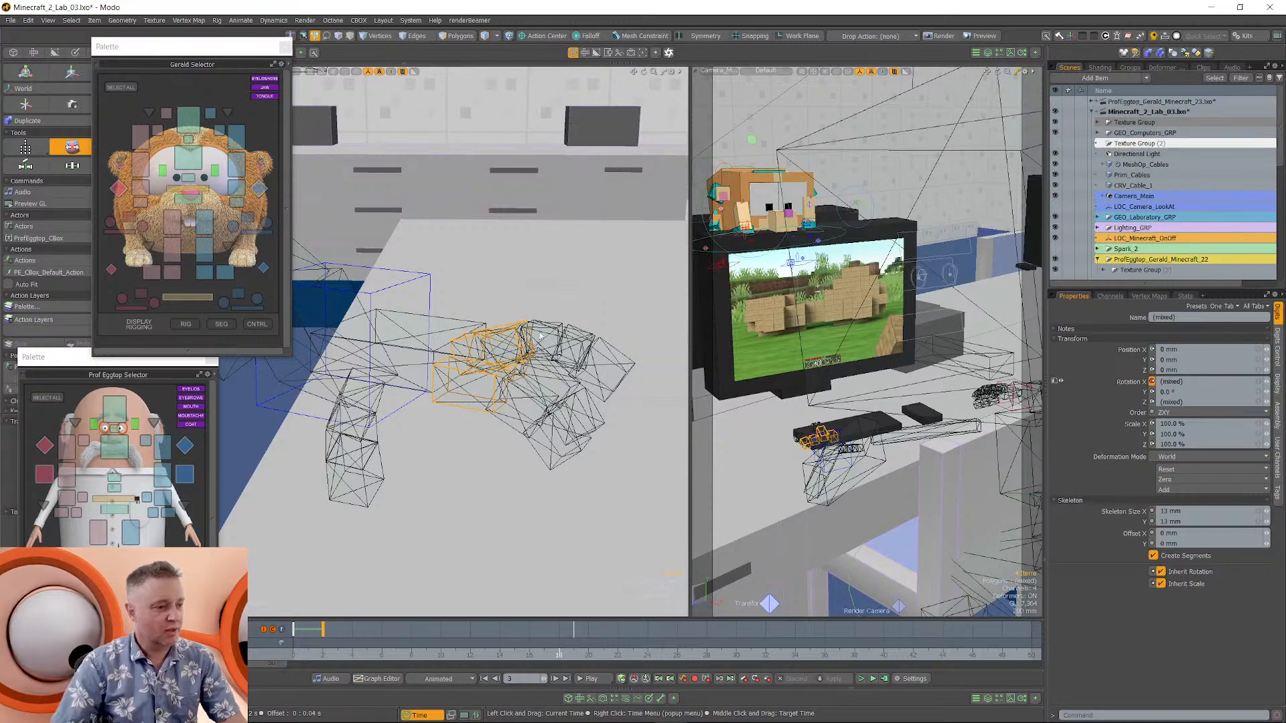
Try raising the professor's left-hand IK goal at frame 12 to repose his blocky Minecraft arm.
alt+drag(542, 335, 469, 386)
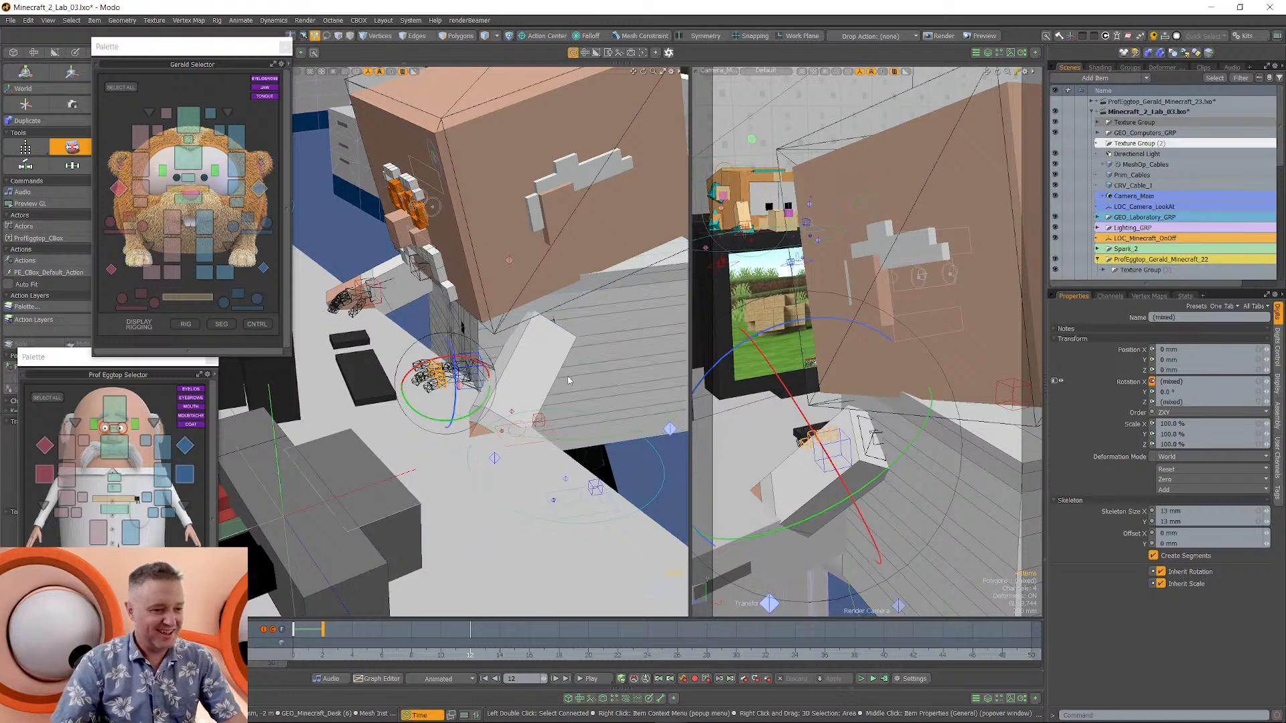
alt+drag(419, 499, 402, 403)
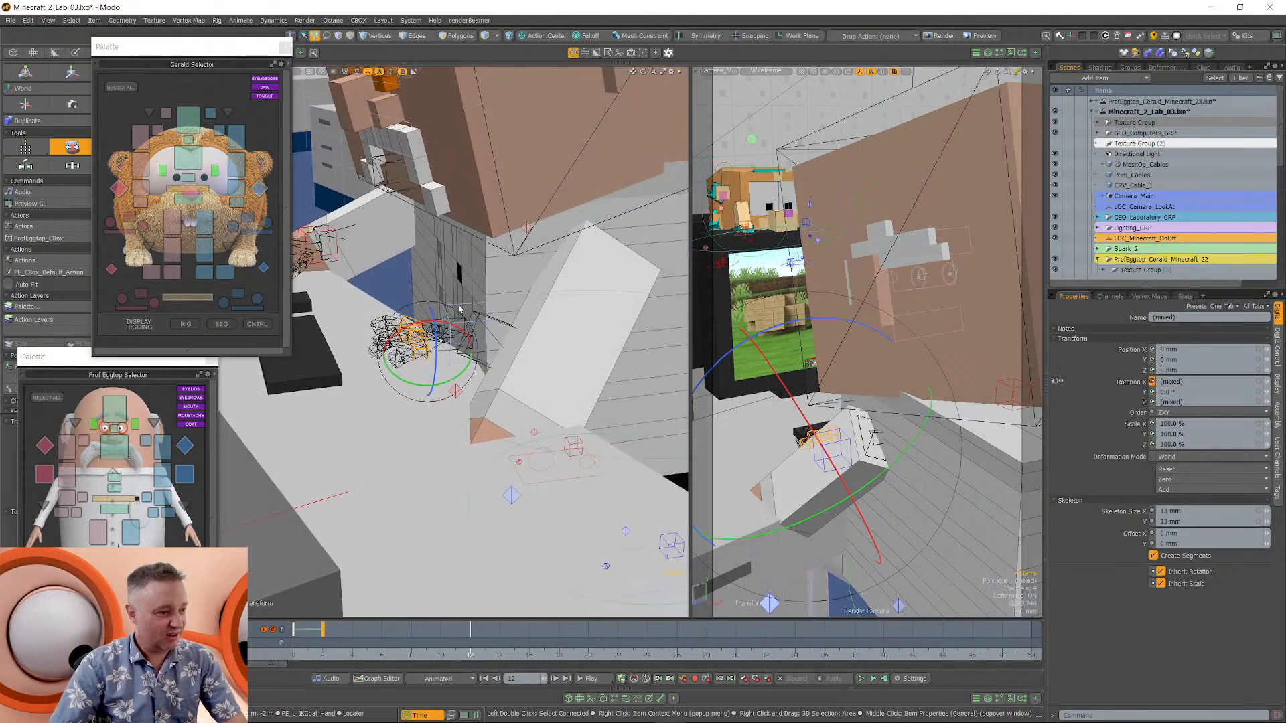
click(451, 331)
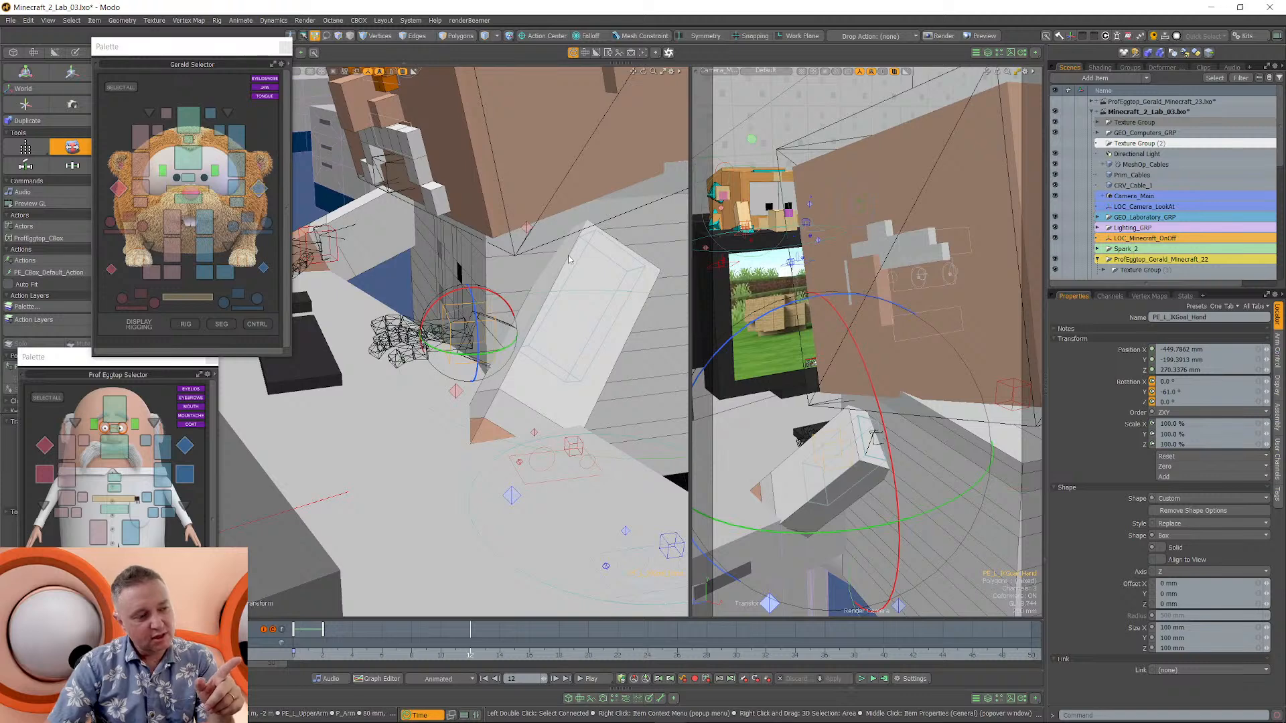
click(648, 276)
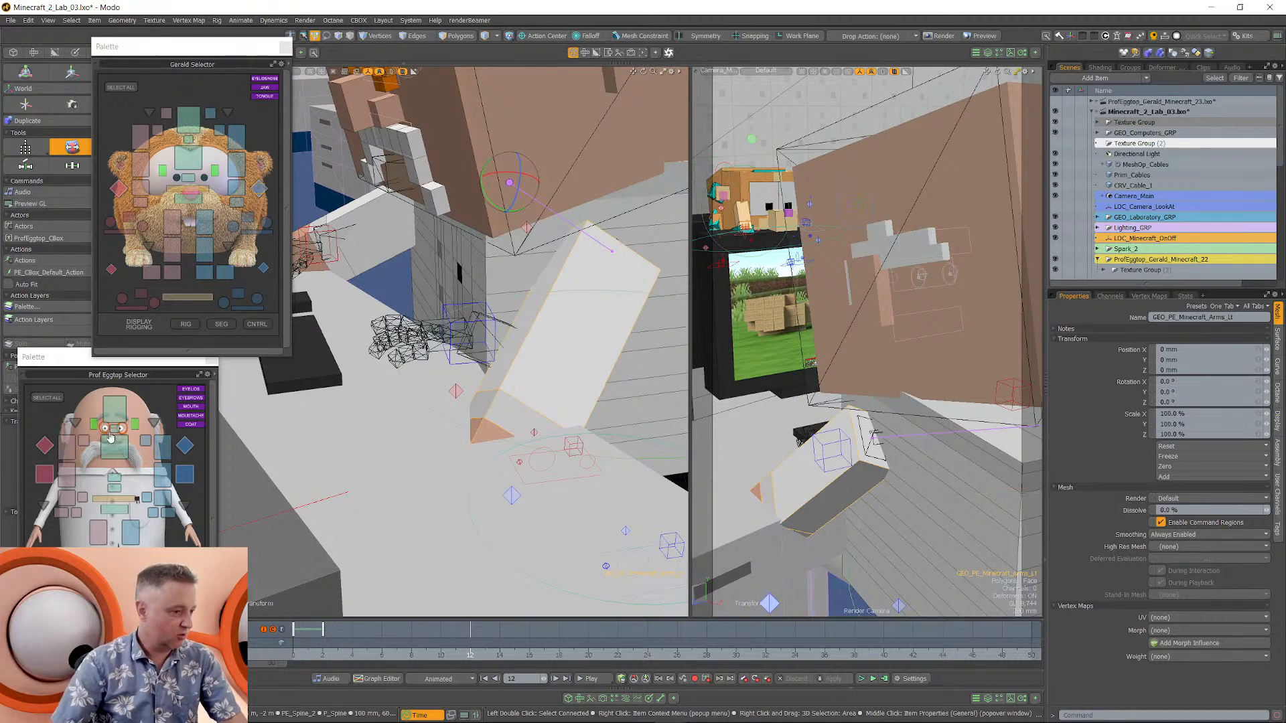
click(450, 308)
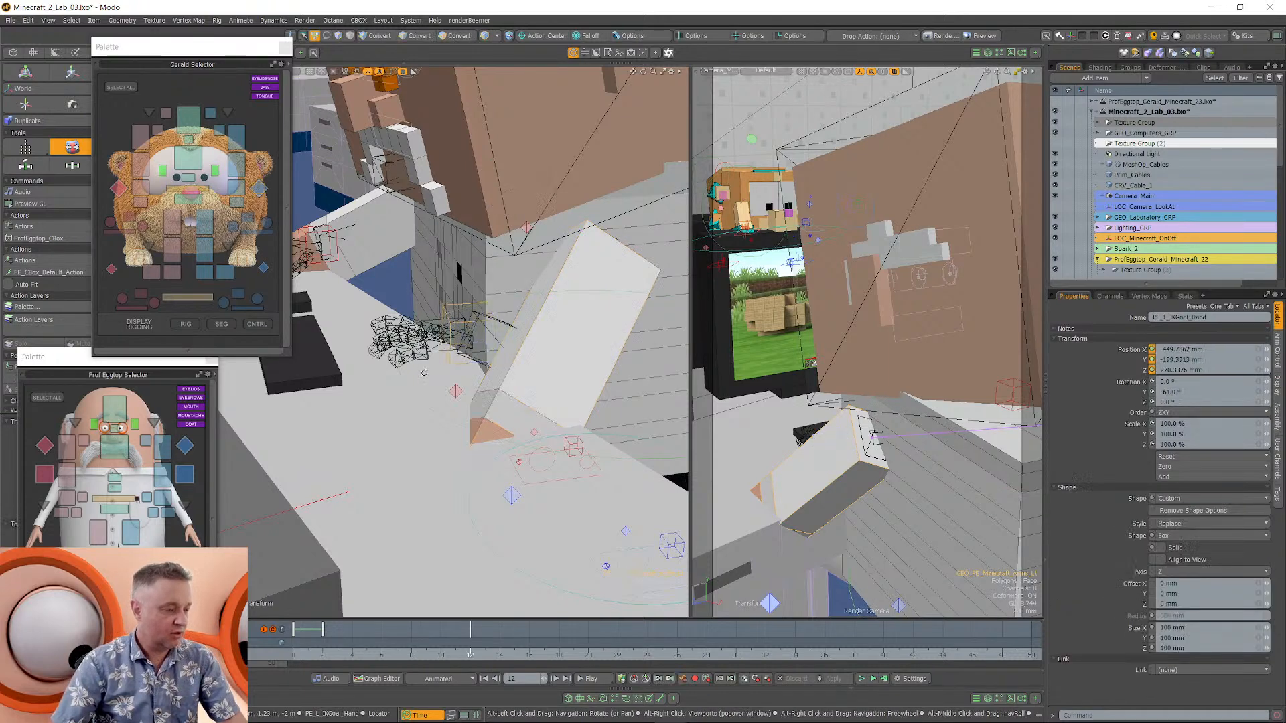
alt+drag(450, 308, 375, 222)
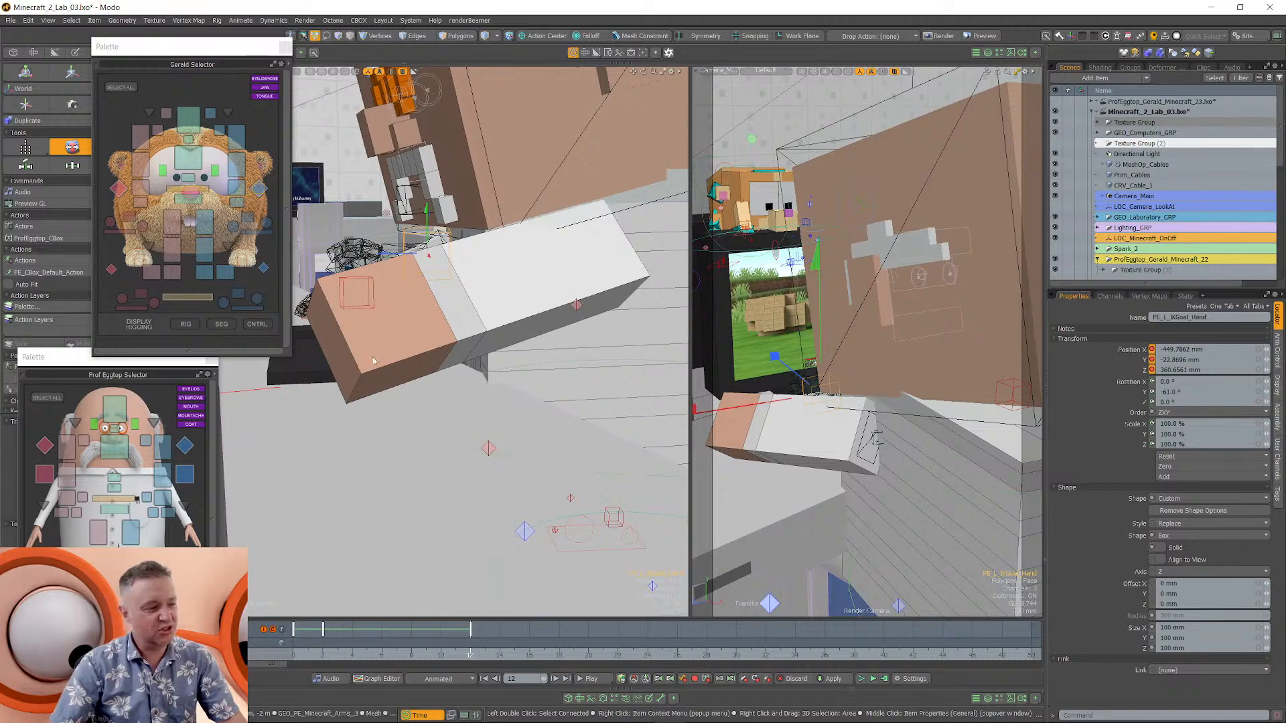
alt+drag(374, 362, 520, 440)
drag(454, 370, 382, 393)
alt+drag(495, 402, 499, 479)
At frame 0, select Gerald's main eye control and delete its keyframes from about frame 200 to 228.
click(293, 636)
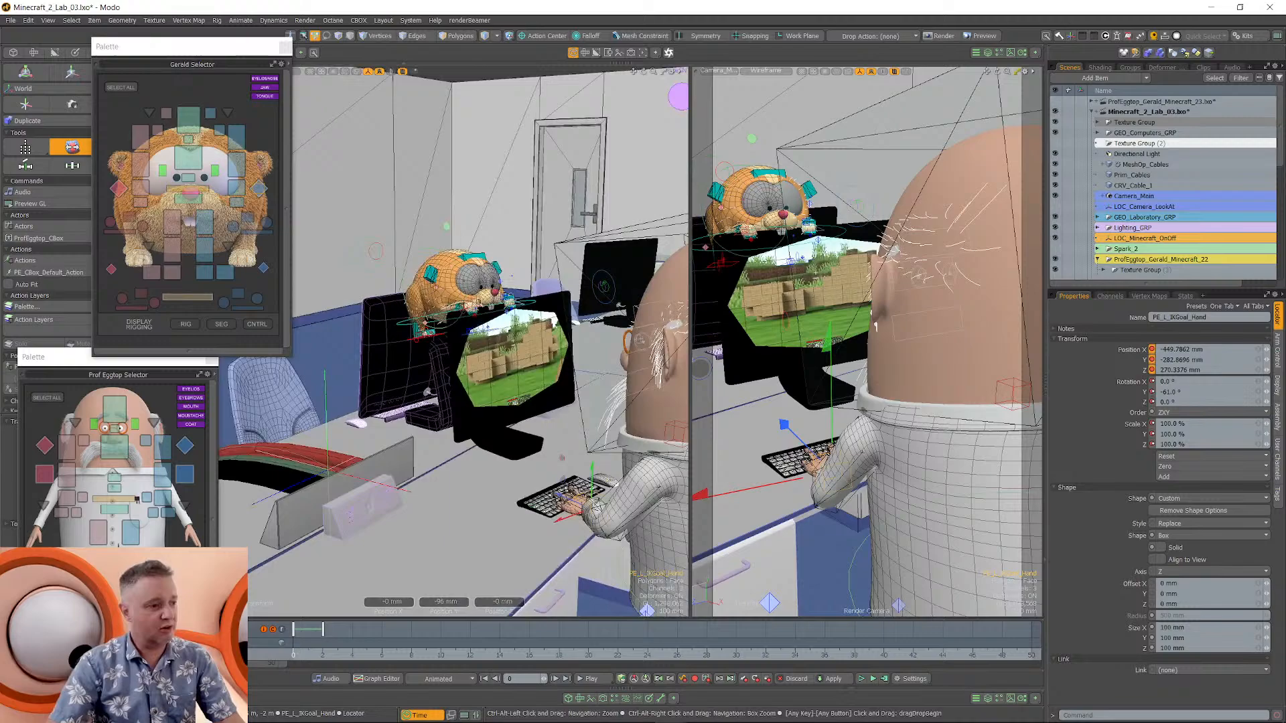
ctrl+alt+drag(511, 287, 601, 290)
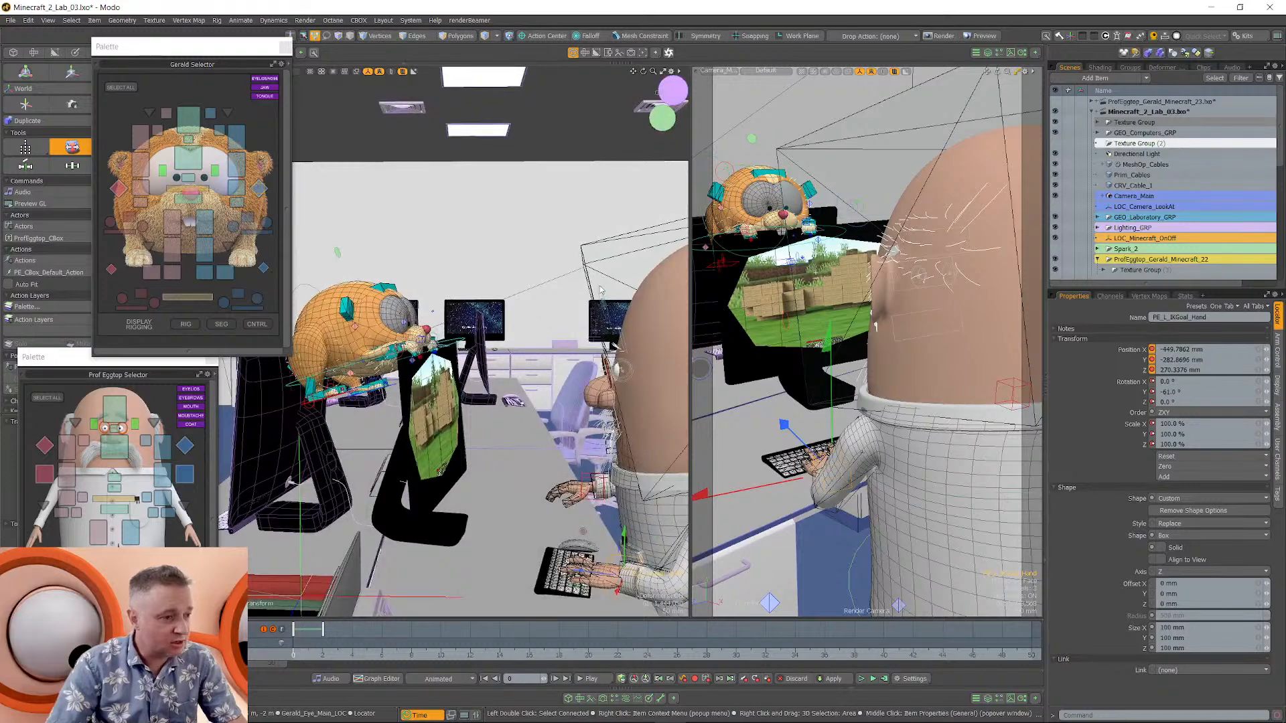
click(213, 176)
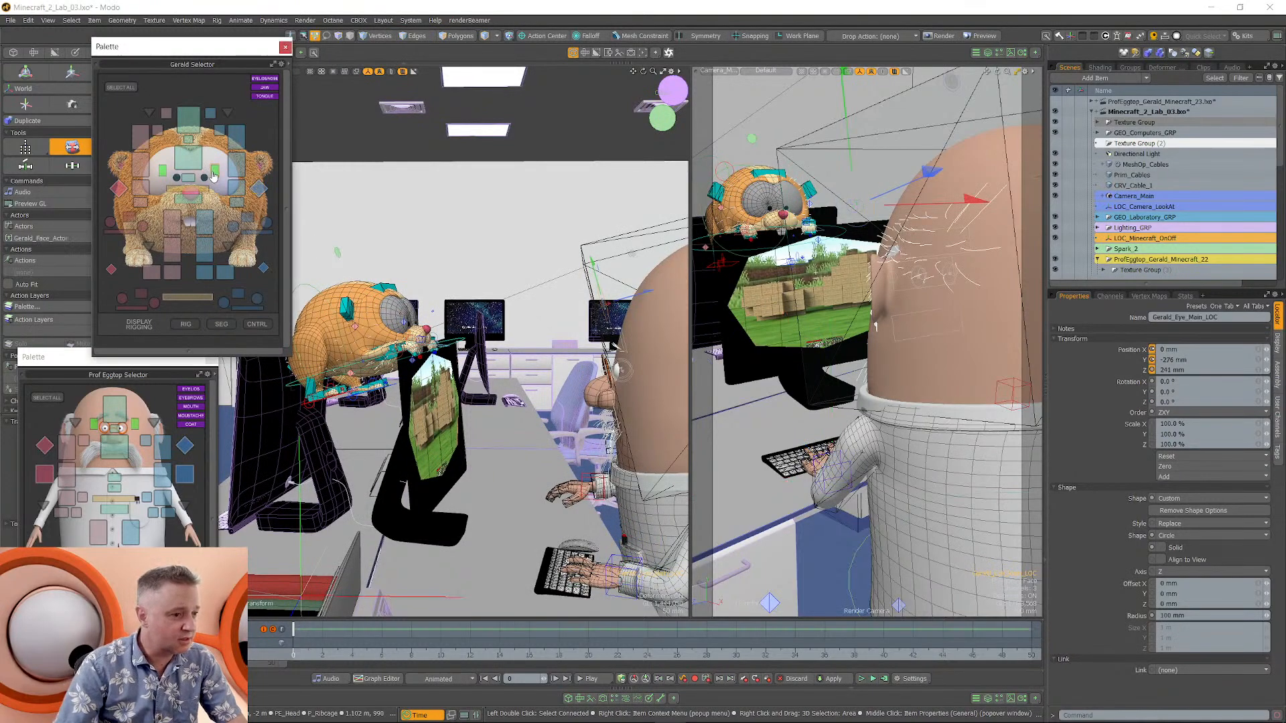
alt+drag(590, 355, 469, 412)
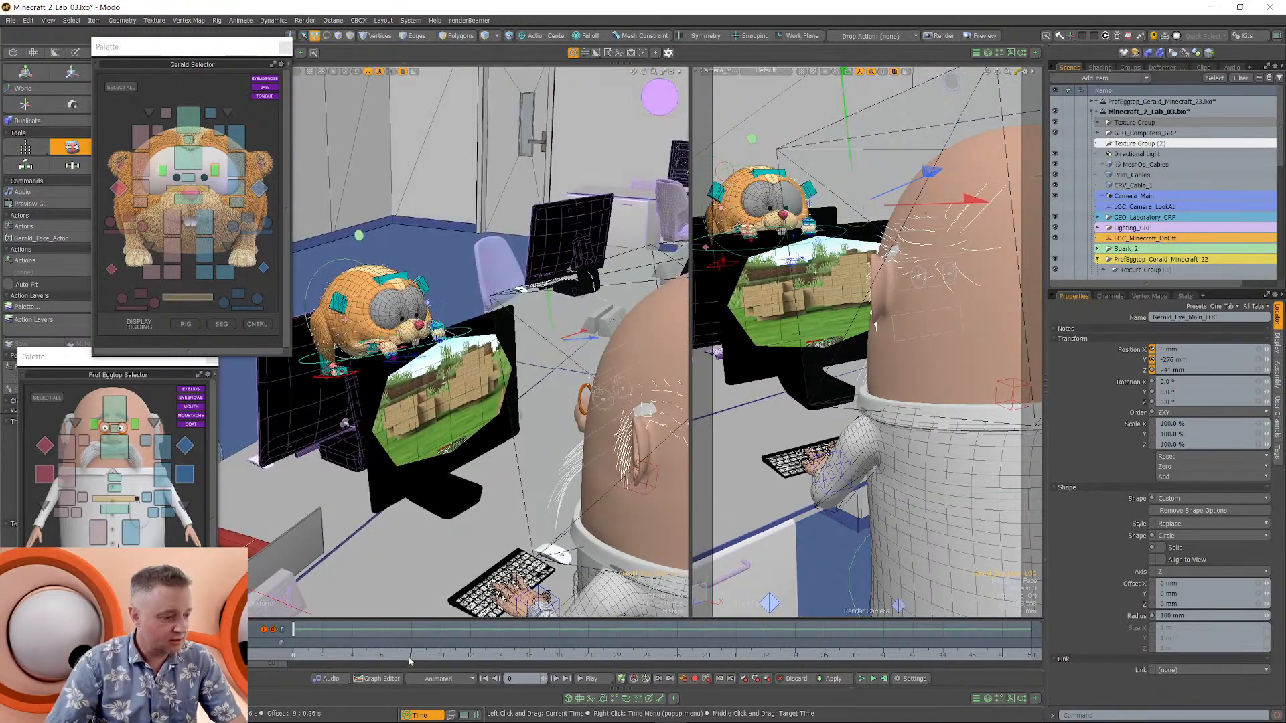
drag(278, 666, 732, 665)
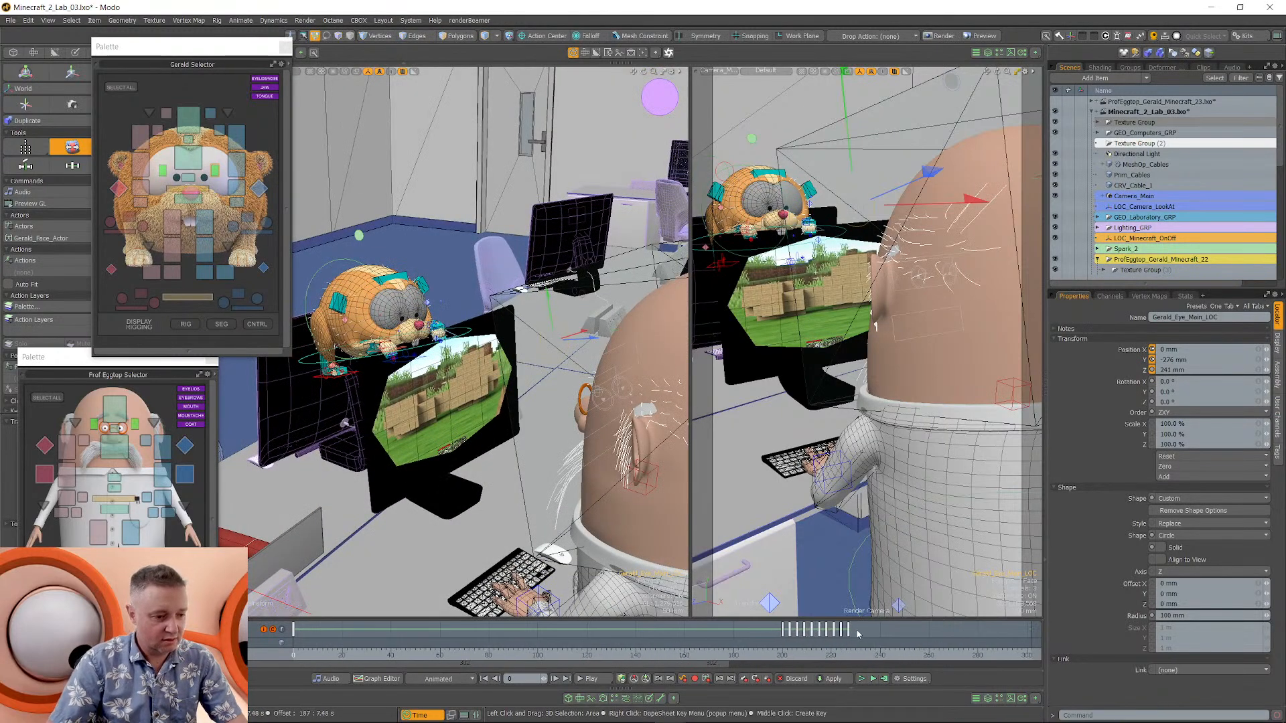
key(Delete)
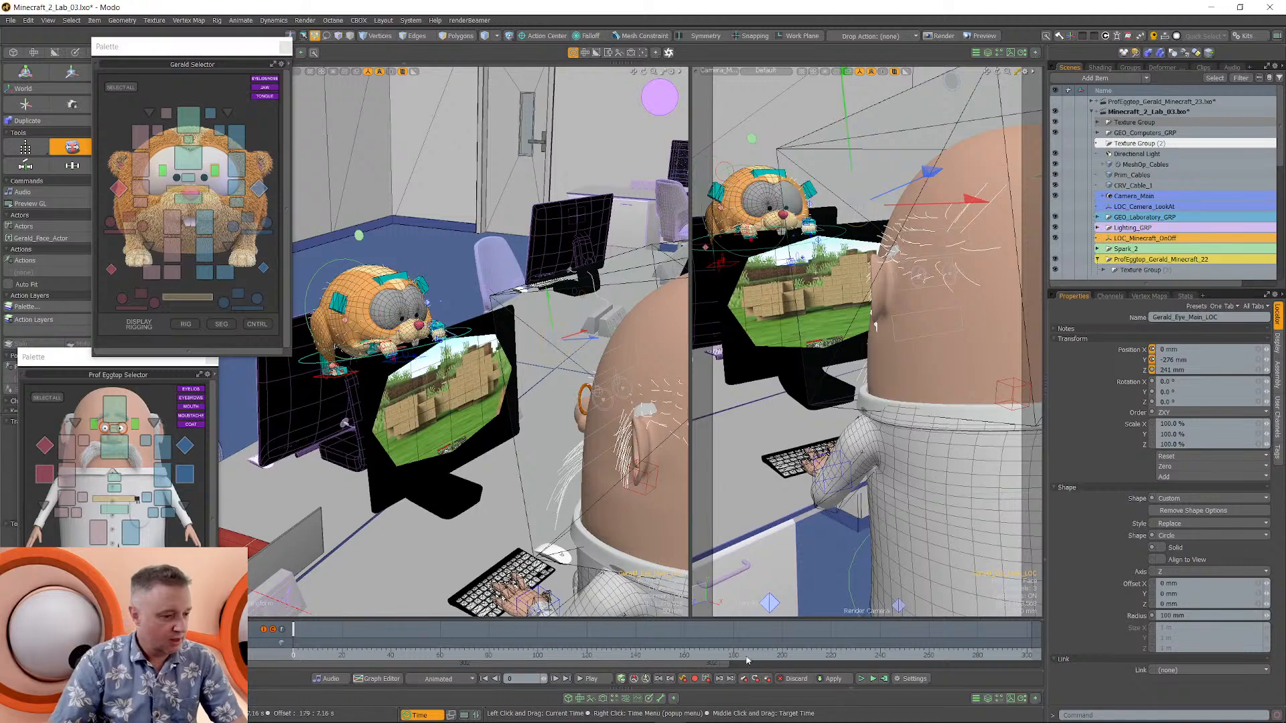
Move Gerald's main eye control to Position Y -16 mm at frame 0 and key it at frame 20.
drag(728, 666, 420, 665)
alt+drag(429, 395, 550, 158)
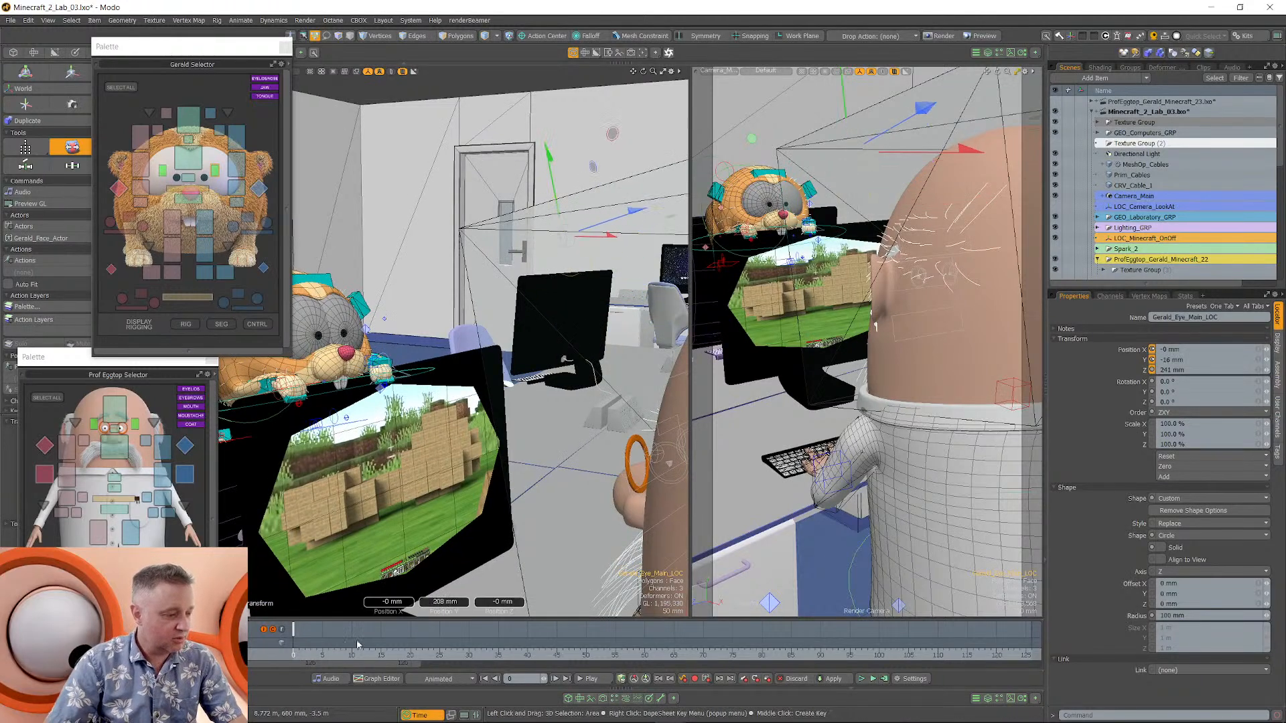
click(409, 660)
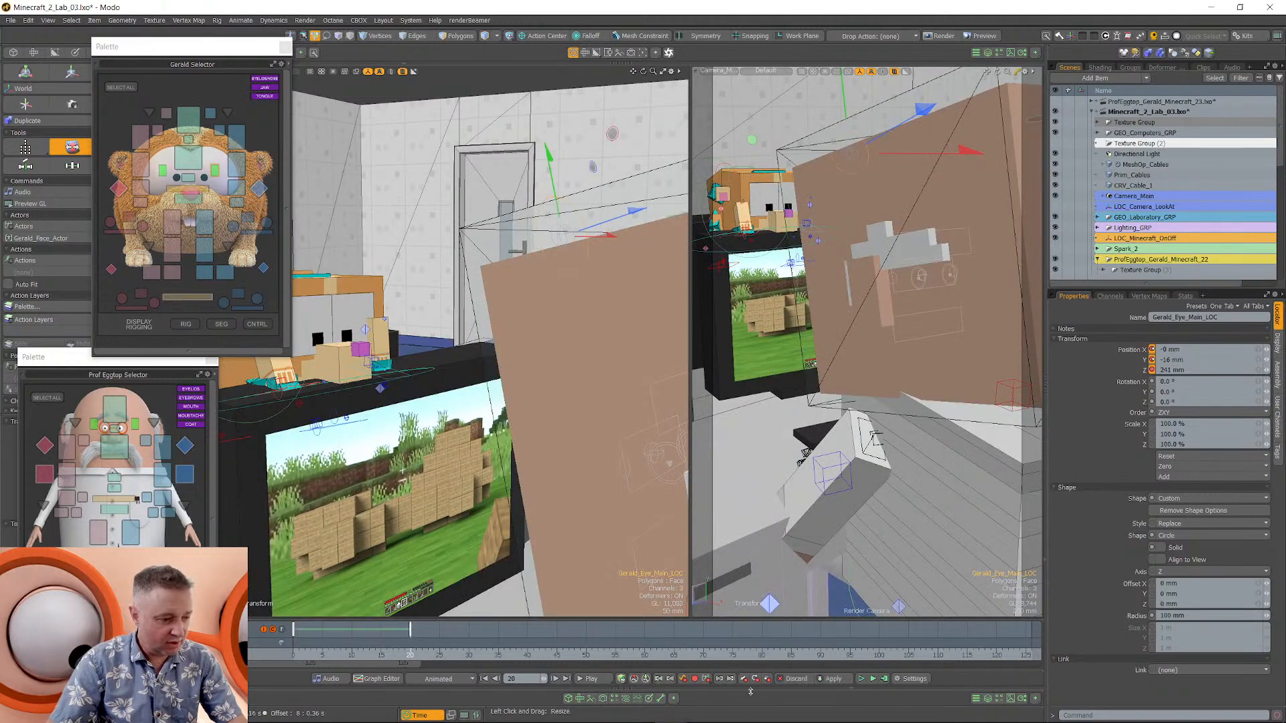
Raise Gerald's two individual eye controls to about 56.25 mm in Position Y and shift their key from frame 25 to frame 20.
click(440, 656)
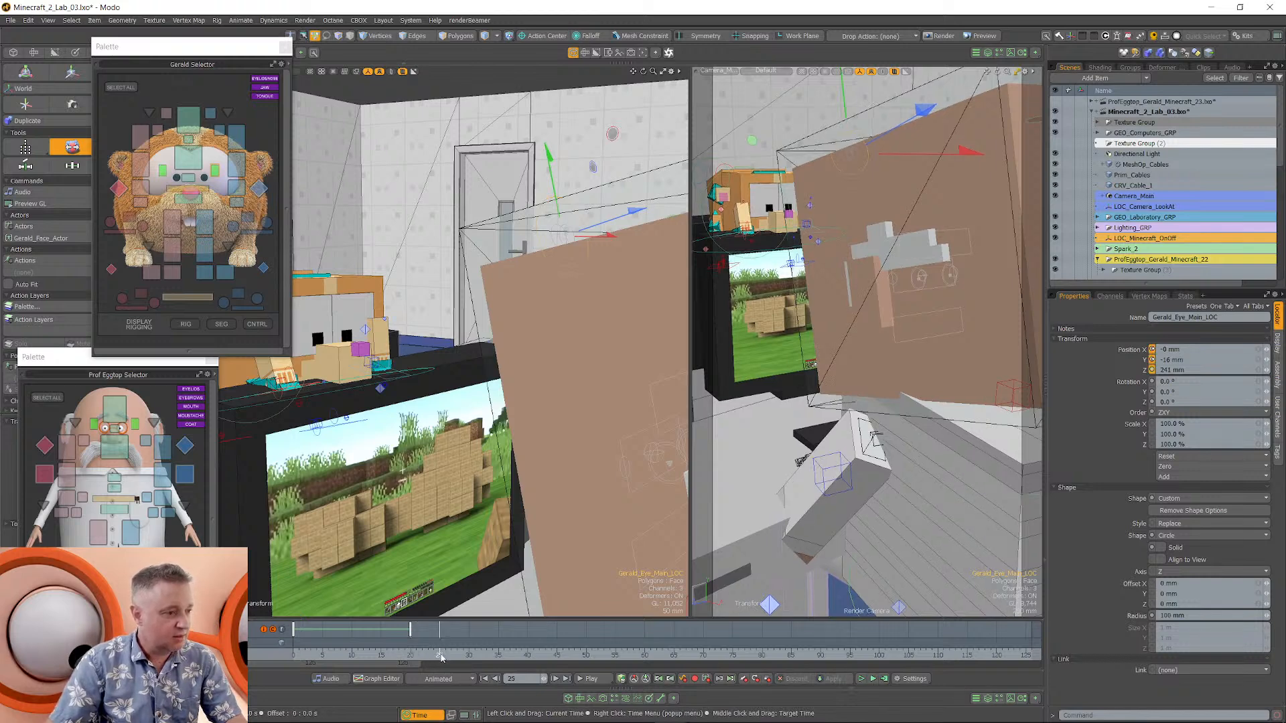
ctrl+alt+drag(555, 248, 488, 287)
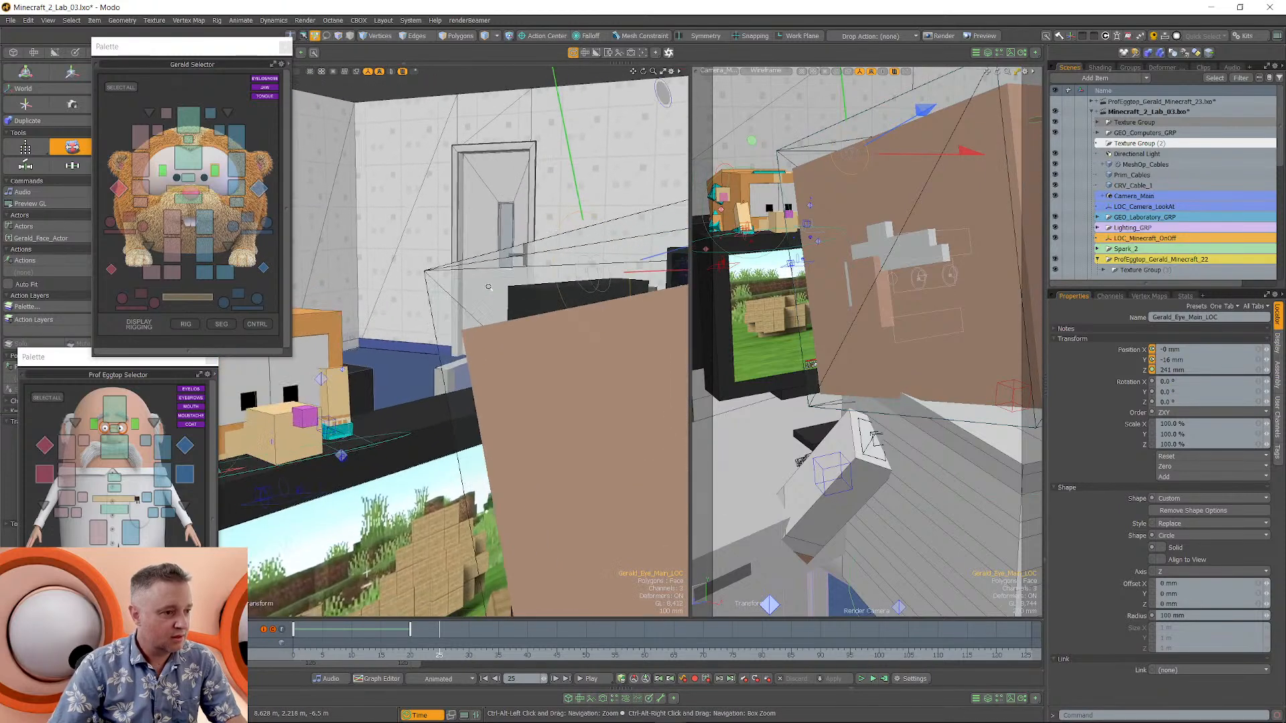
shift+click(591, 295)
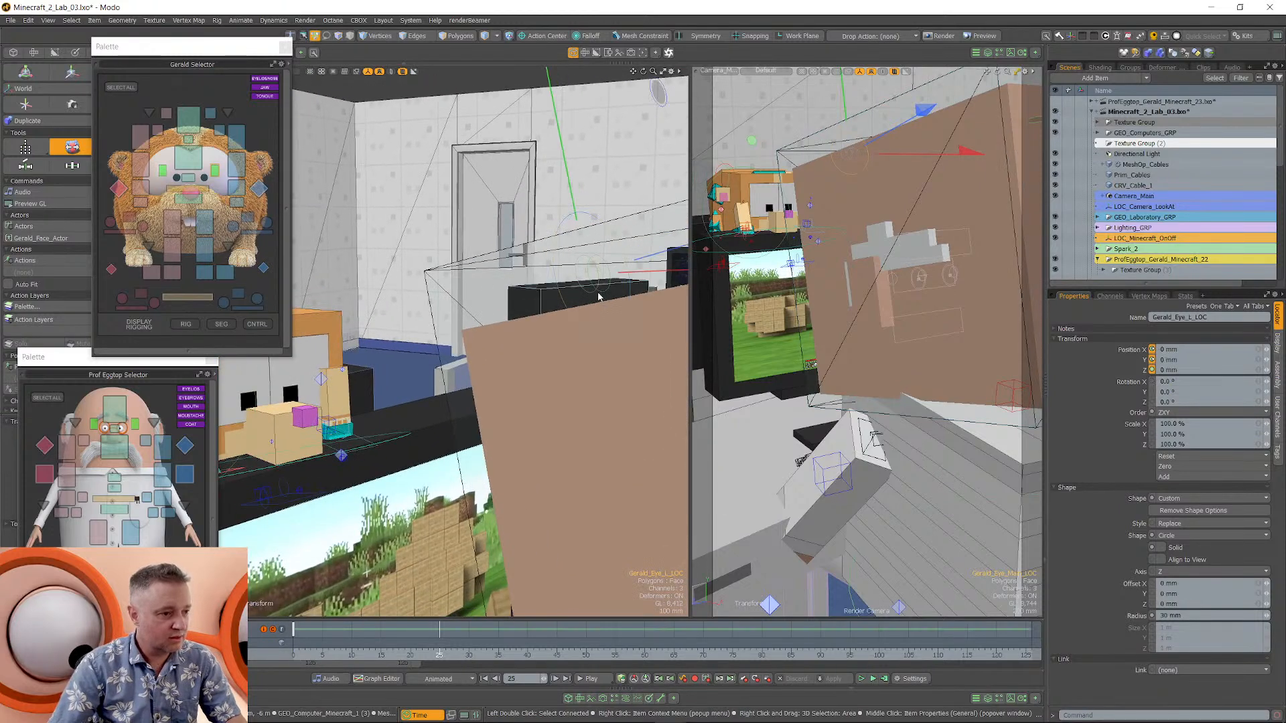
drag(587, 204, 588, 211)
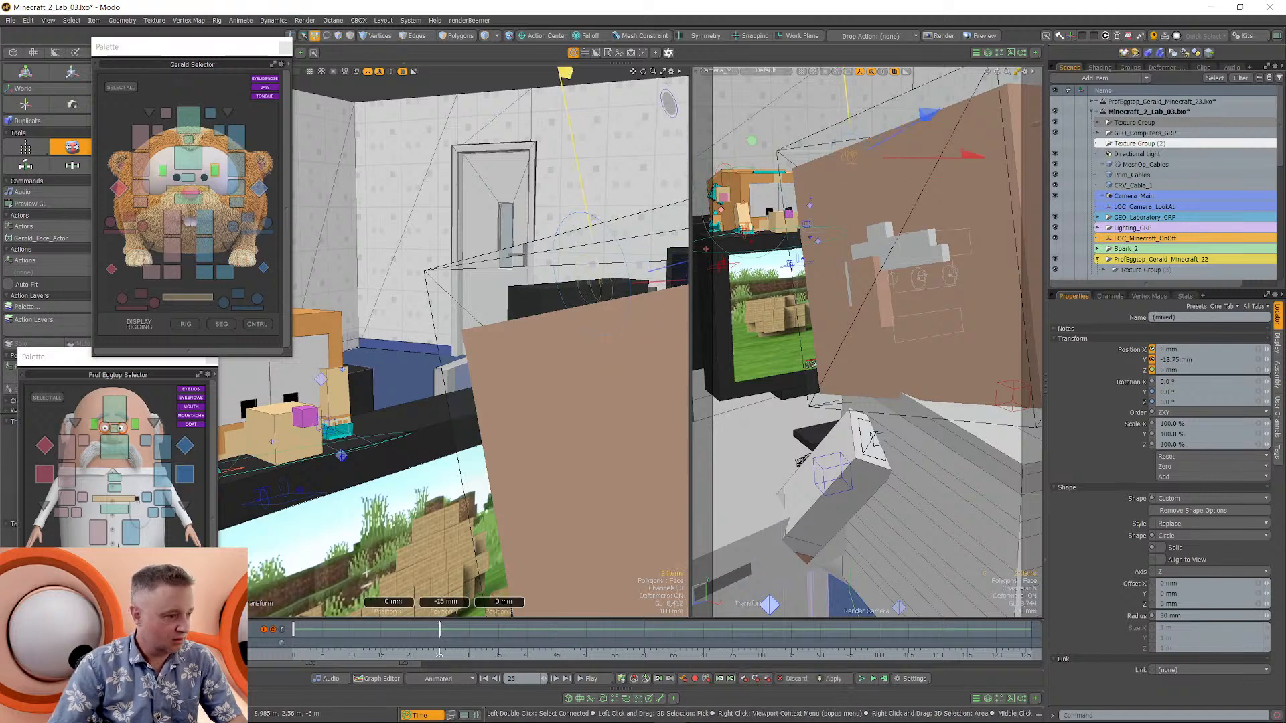
drag(580, 195, 575, 168)
drag(440, 634, 412, 635)
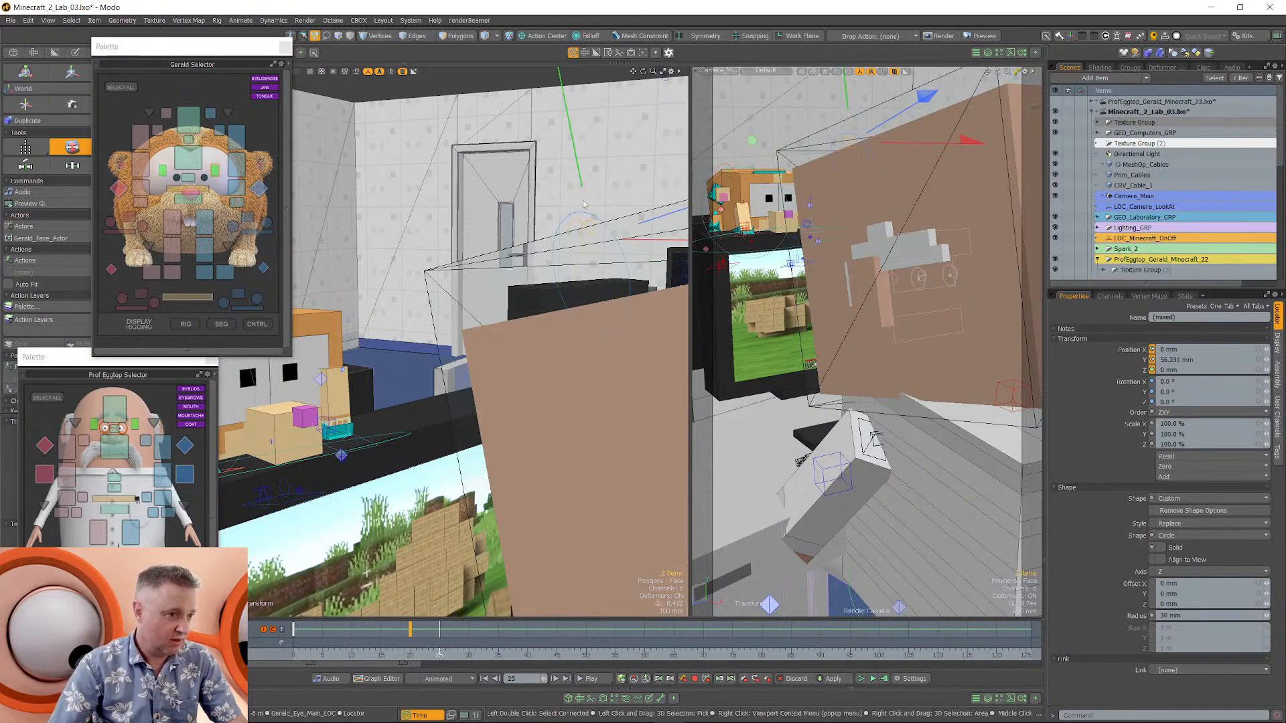
Lower both of Gerald's eye controls to about 0 mm in Position Y at frame 25 and compare with frame 20.
drag(577, 179, 583, 214)
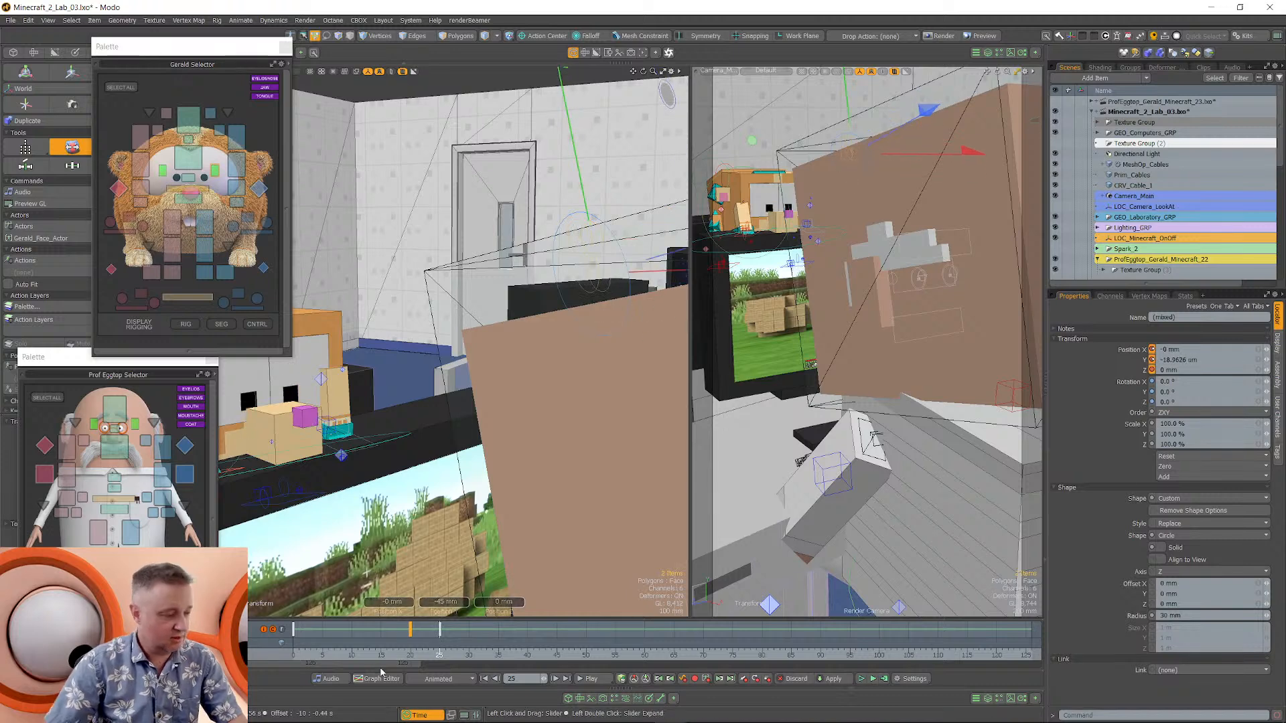
click(412, 660)
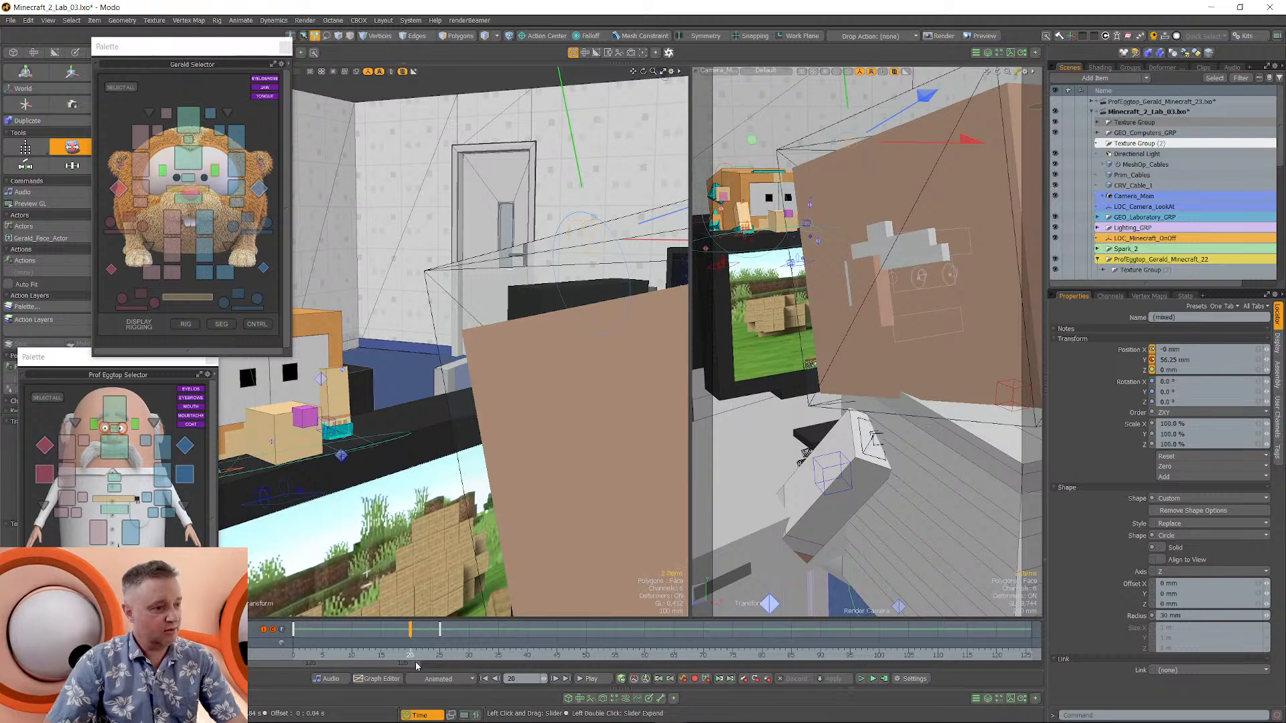
click(438, 658)
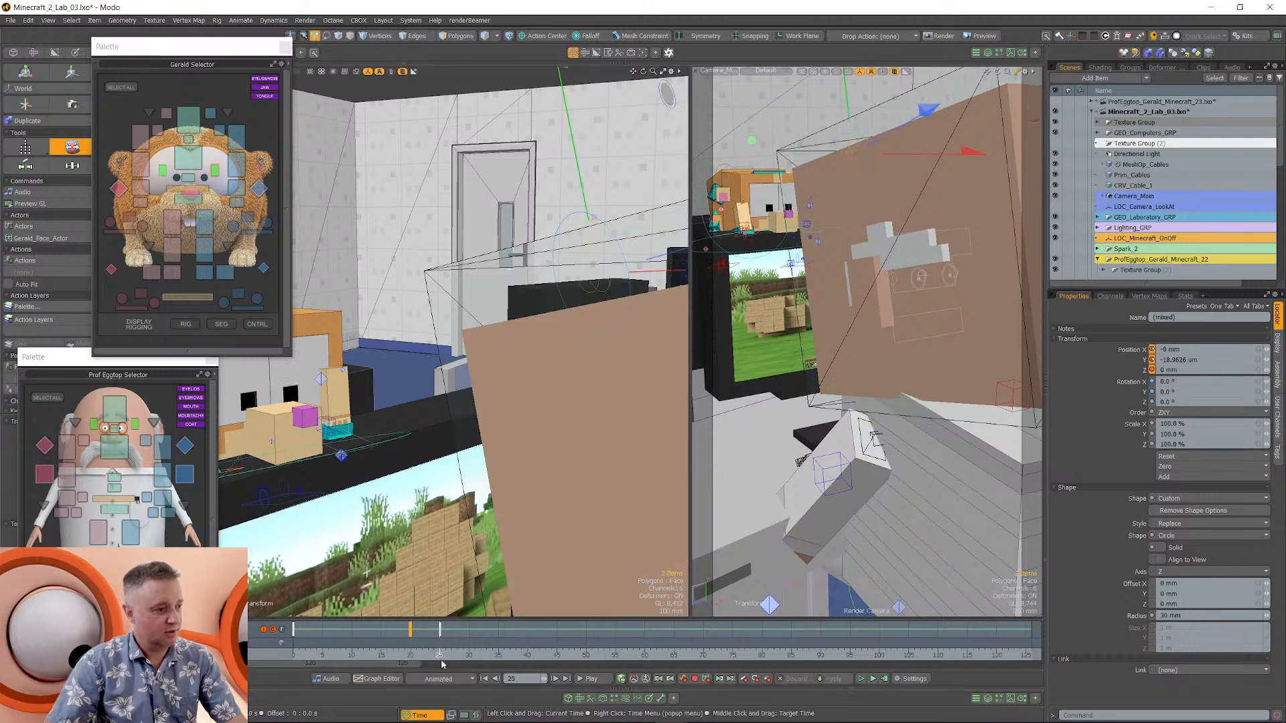
Scrub the first 25 frames in a wider view to review the switch between the regular and Minecraft characters.
key(shift+a)
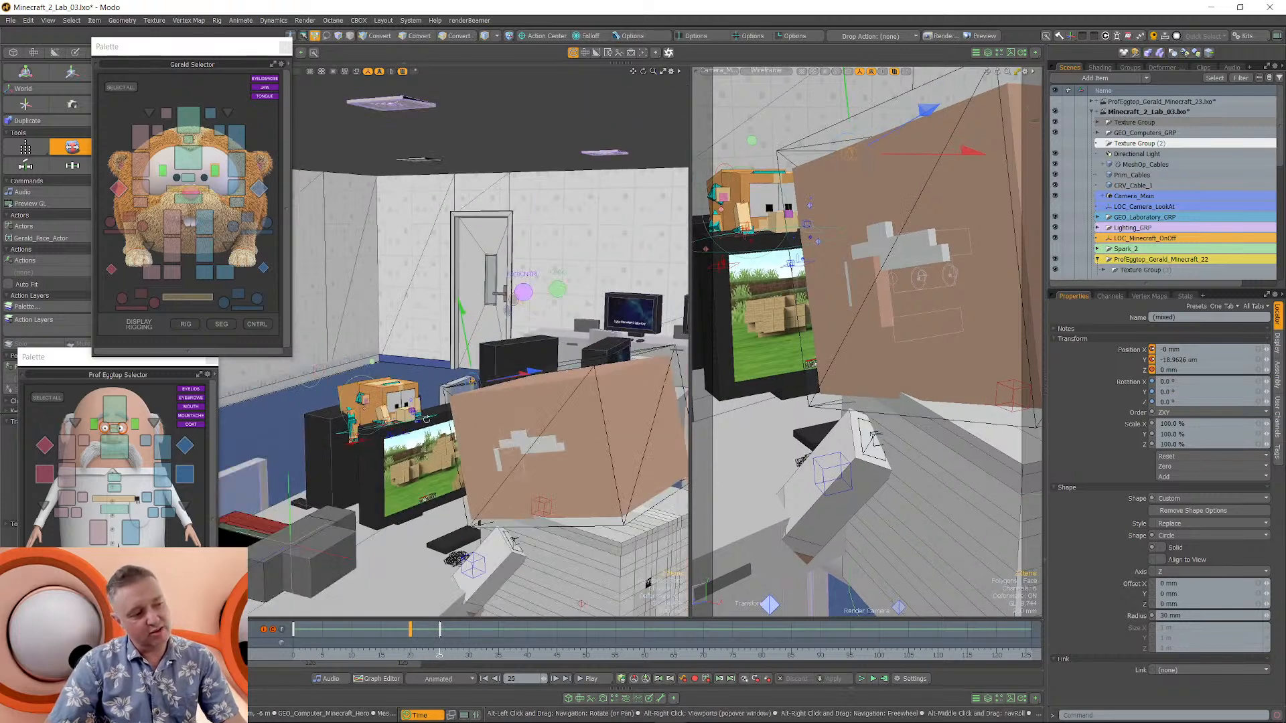
mouse_move(402, 429)
alt+mouse_down()
mouse_move(469, 423)
mouse_move(410, 423)
alt+mouse_up()
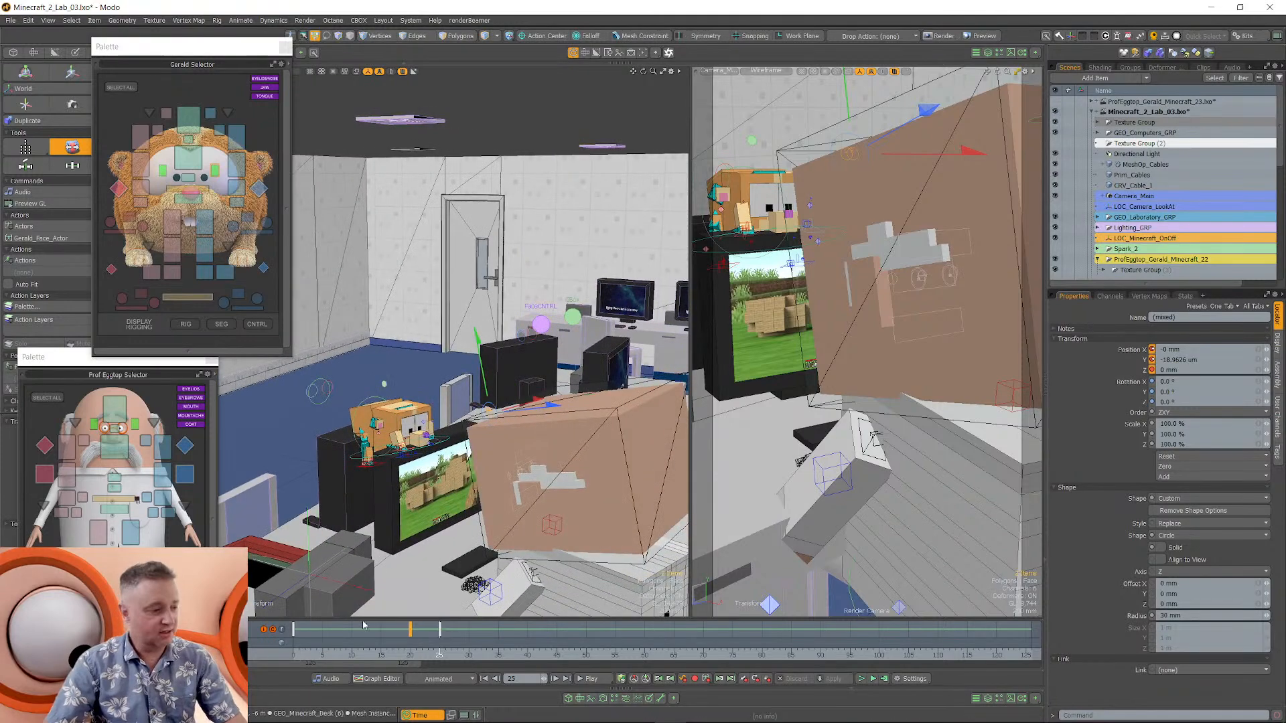
click(334, 654)
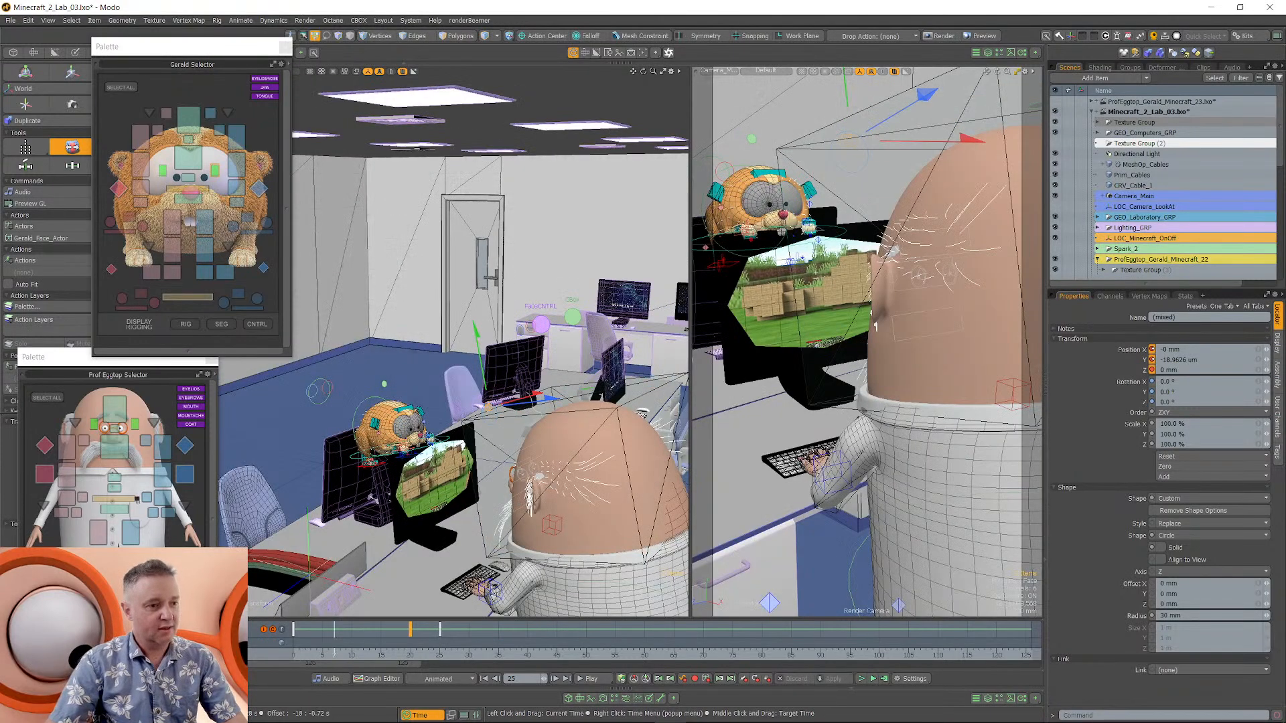
click(386, 653)
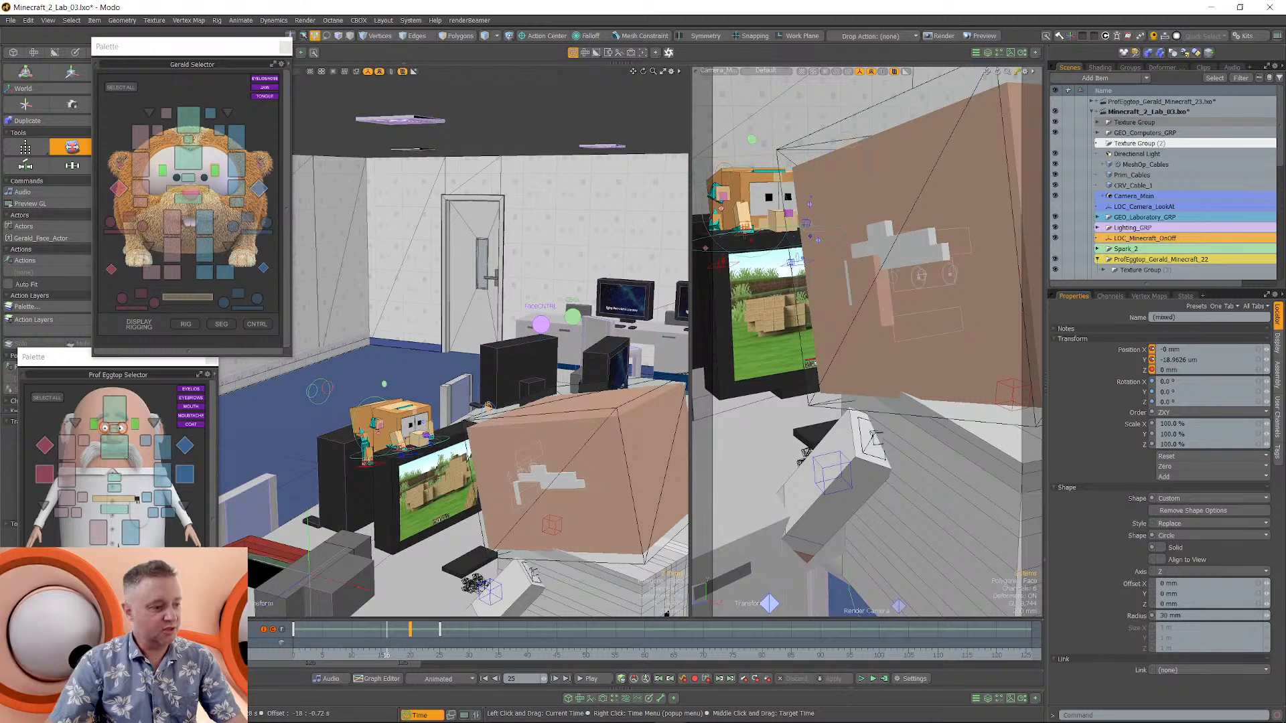
click(378, 653)
click(363, 653)
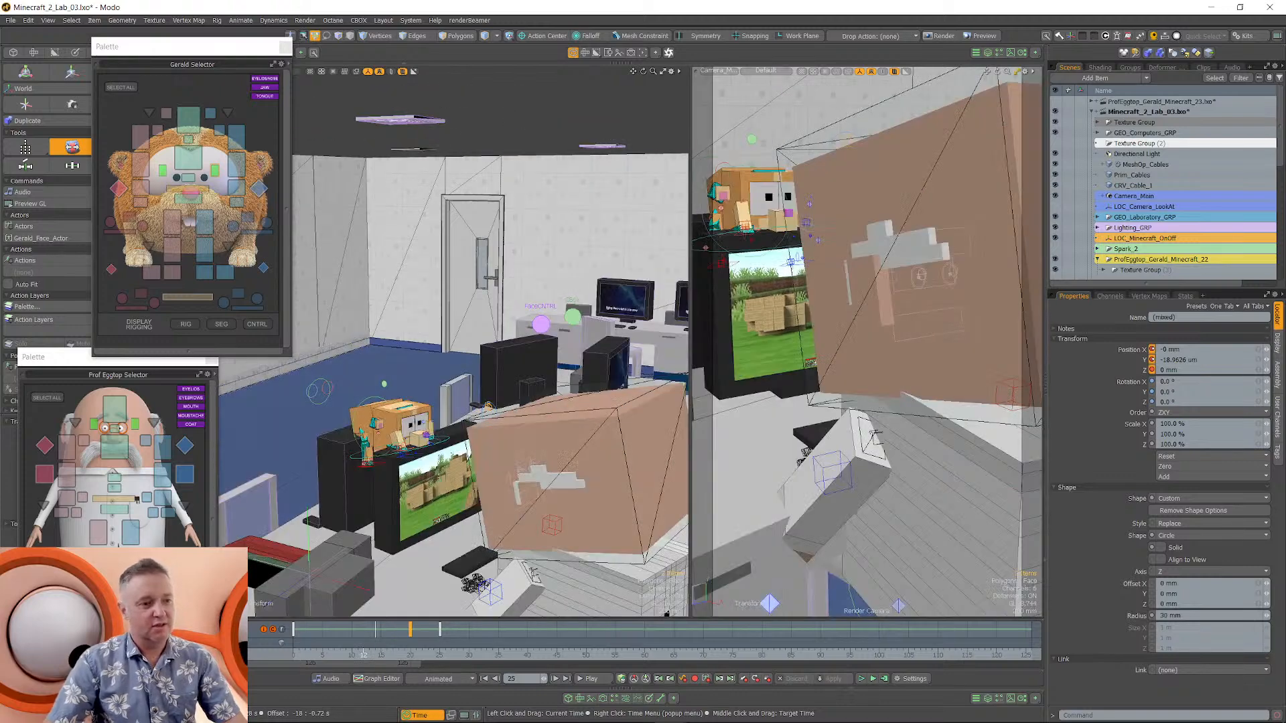
click(326, 654)
drag(332, 658, 267, 658)
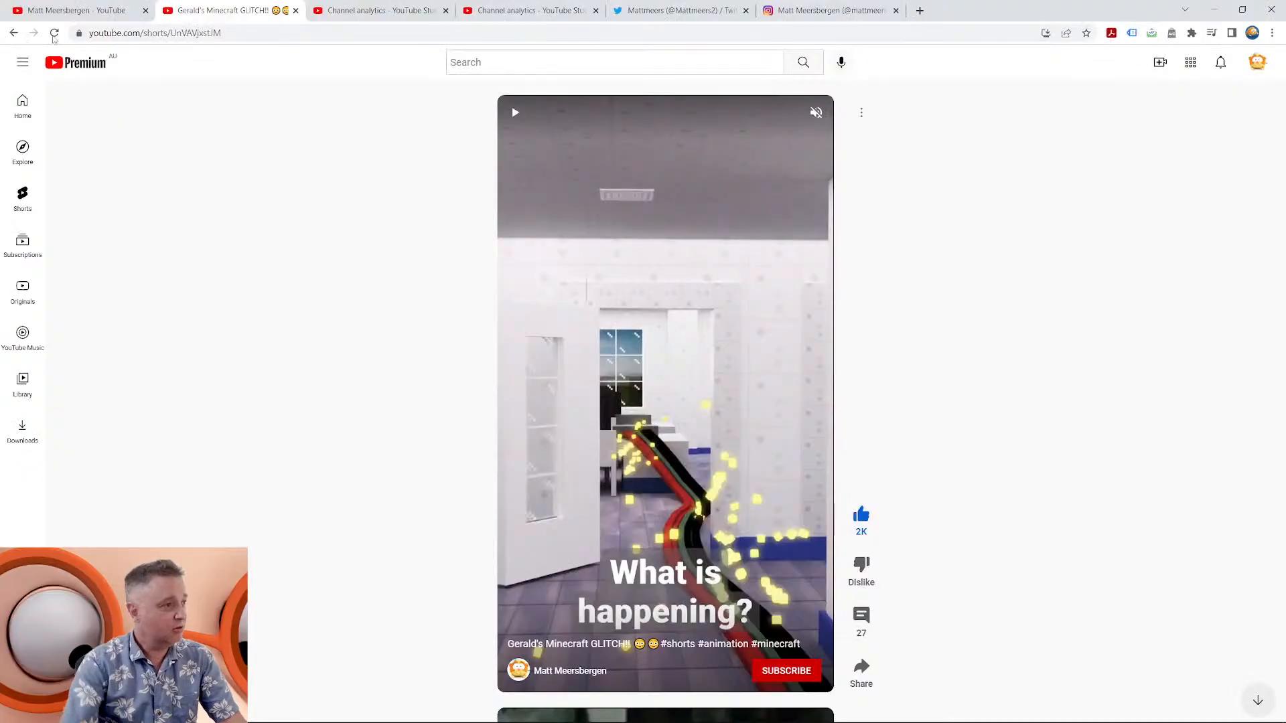
Switch to the web browser and review the YouTube channel's home page and its live subscriber analytics.
click(77, 10)
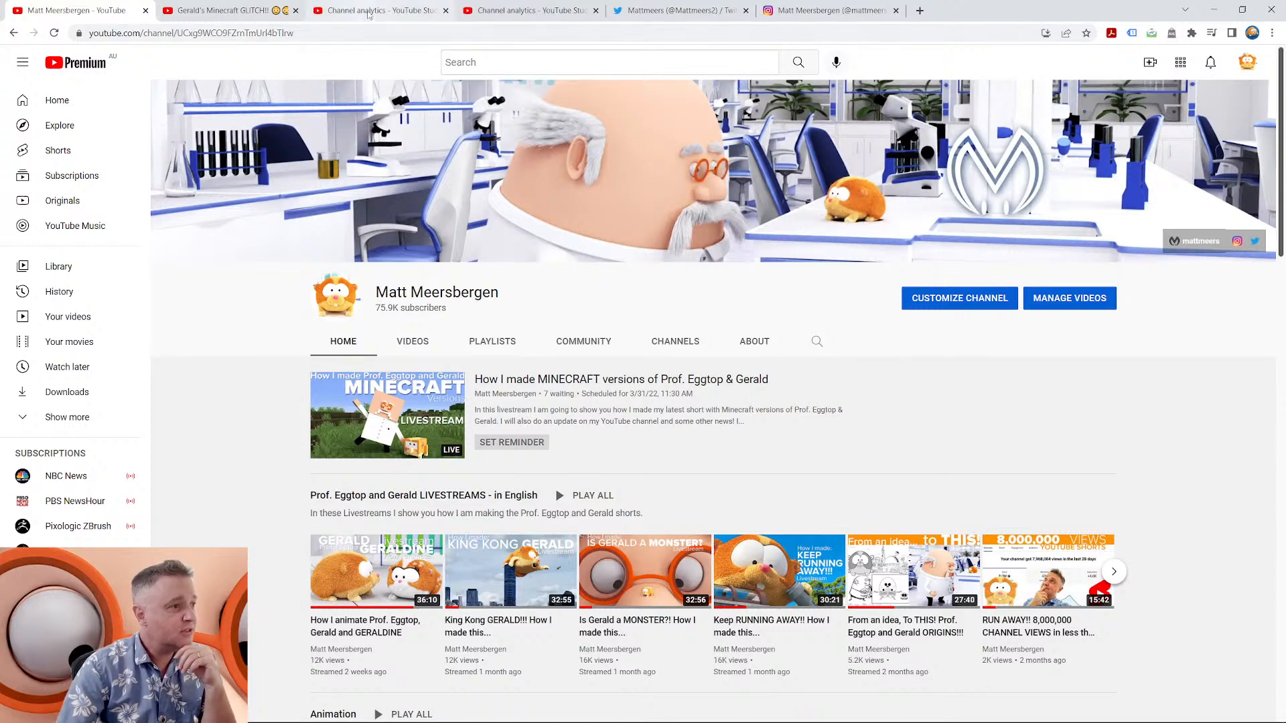
click(544, 12)
click(375, 11)
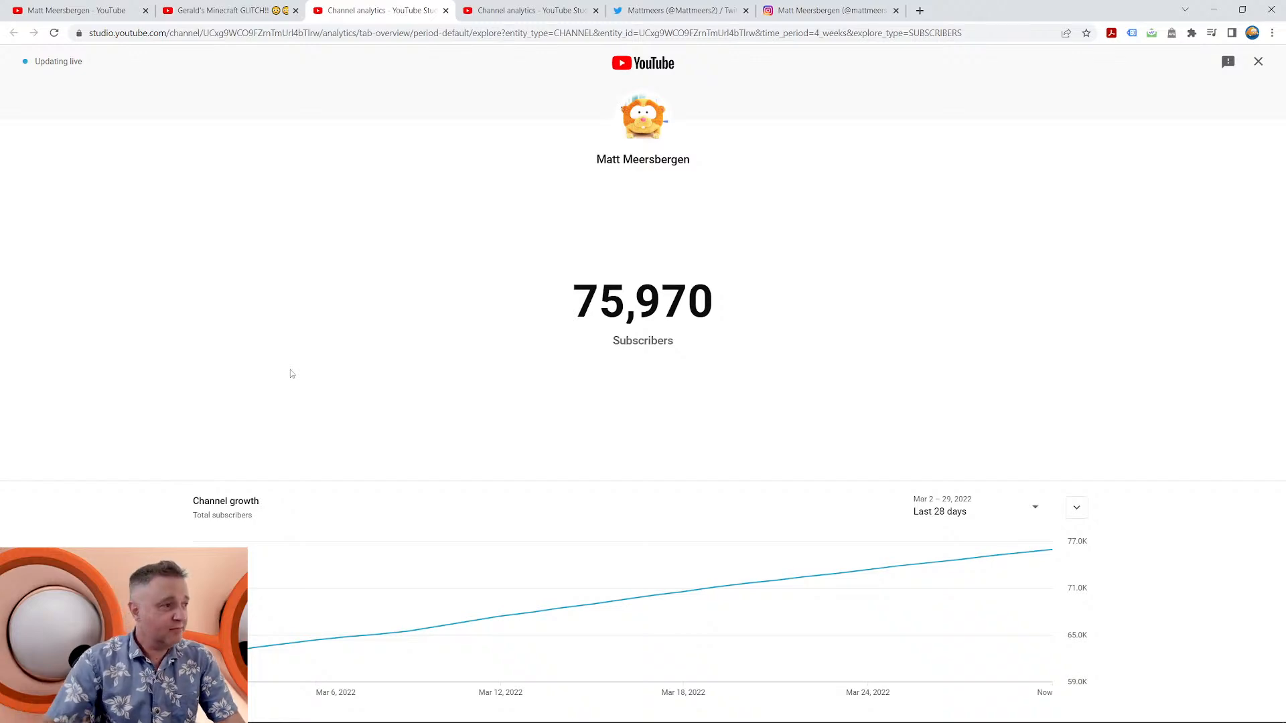
click(73, 11)
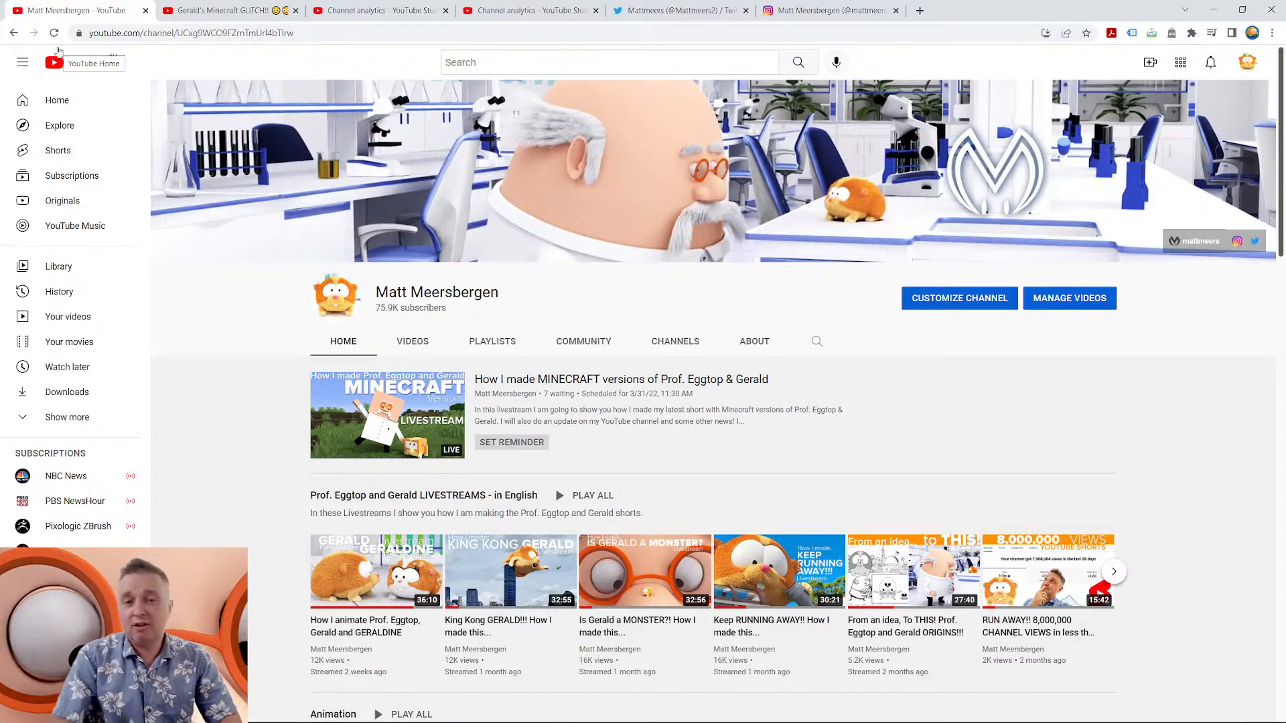